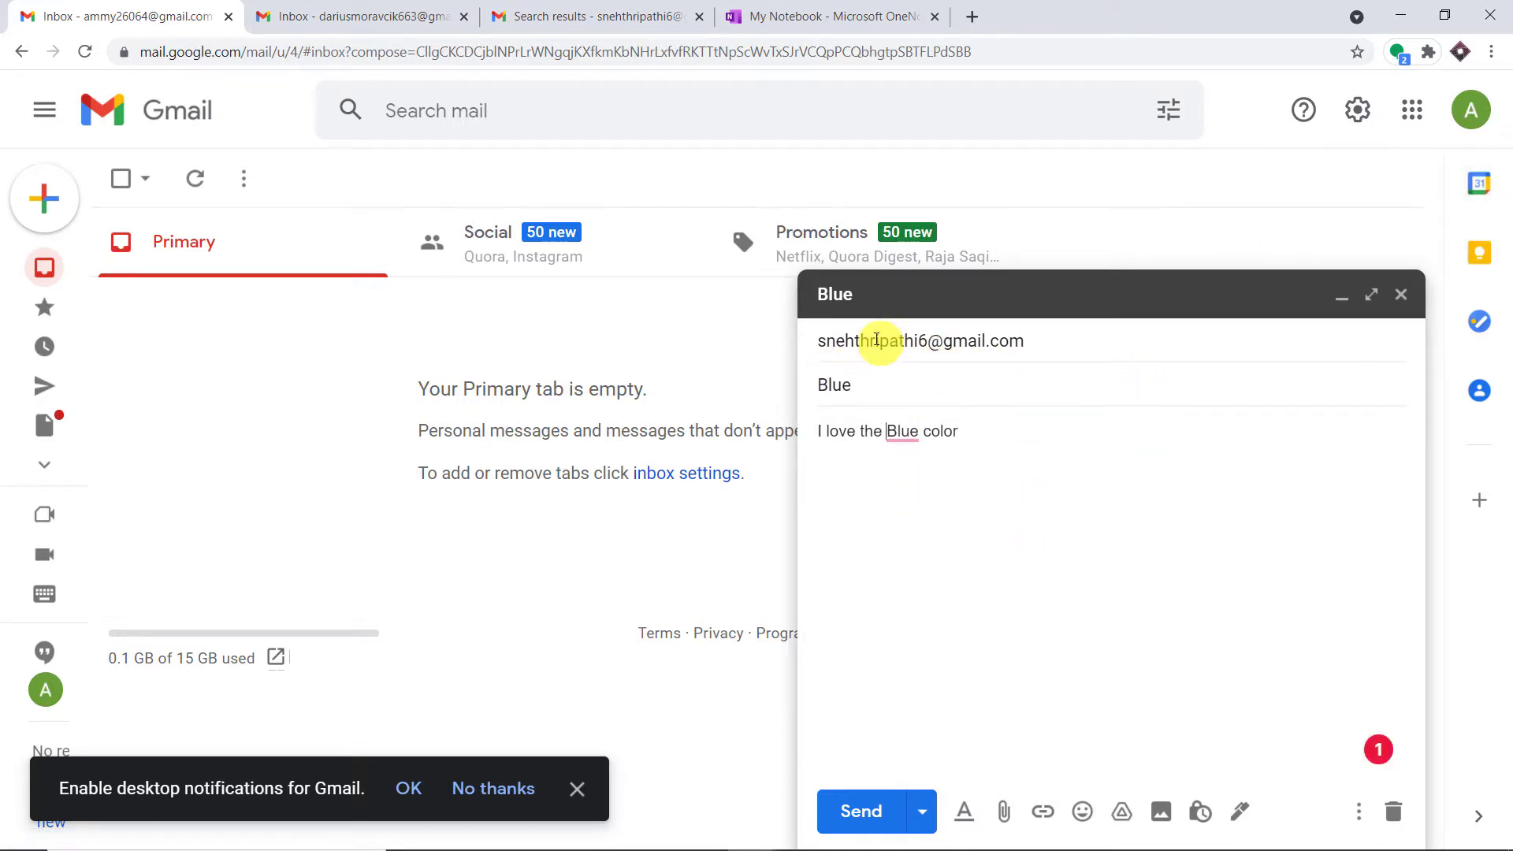
Check the existing Email Data page in OneNote, then return to Gmail and send the drafted "Blue" email.
mouse_move(824, 341)
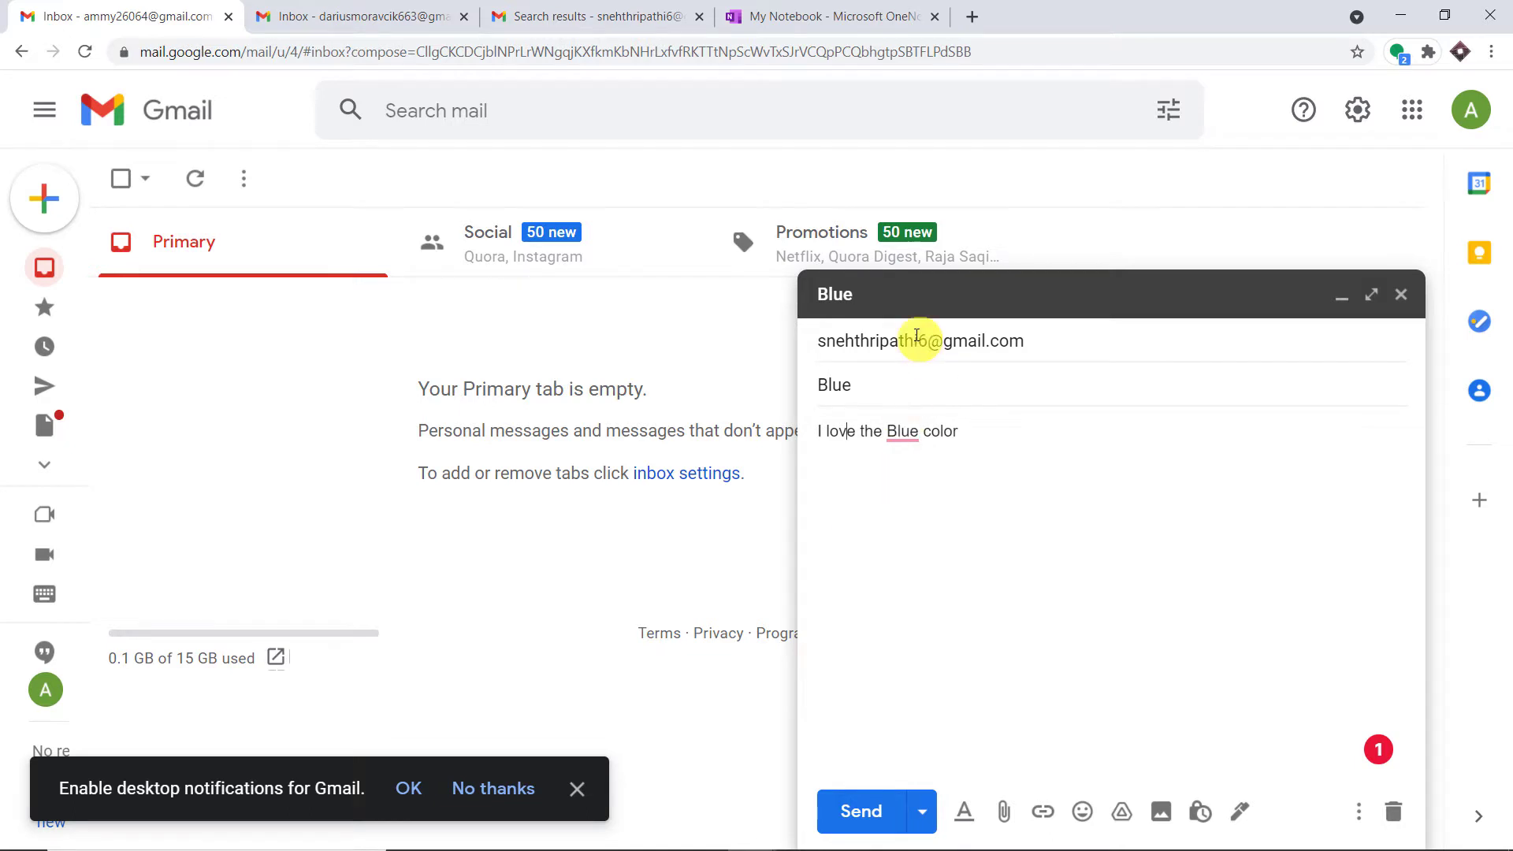
left_click(880, 9)
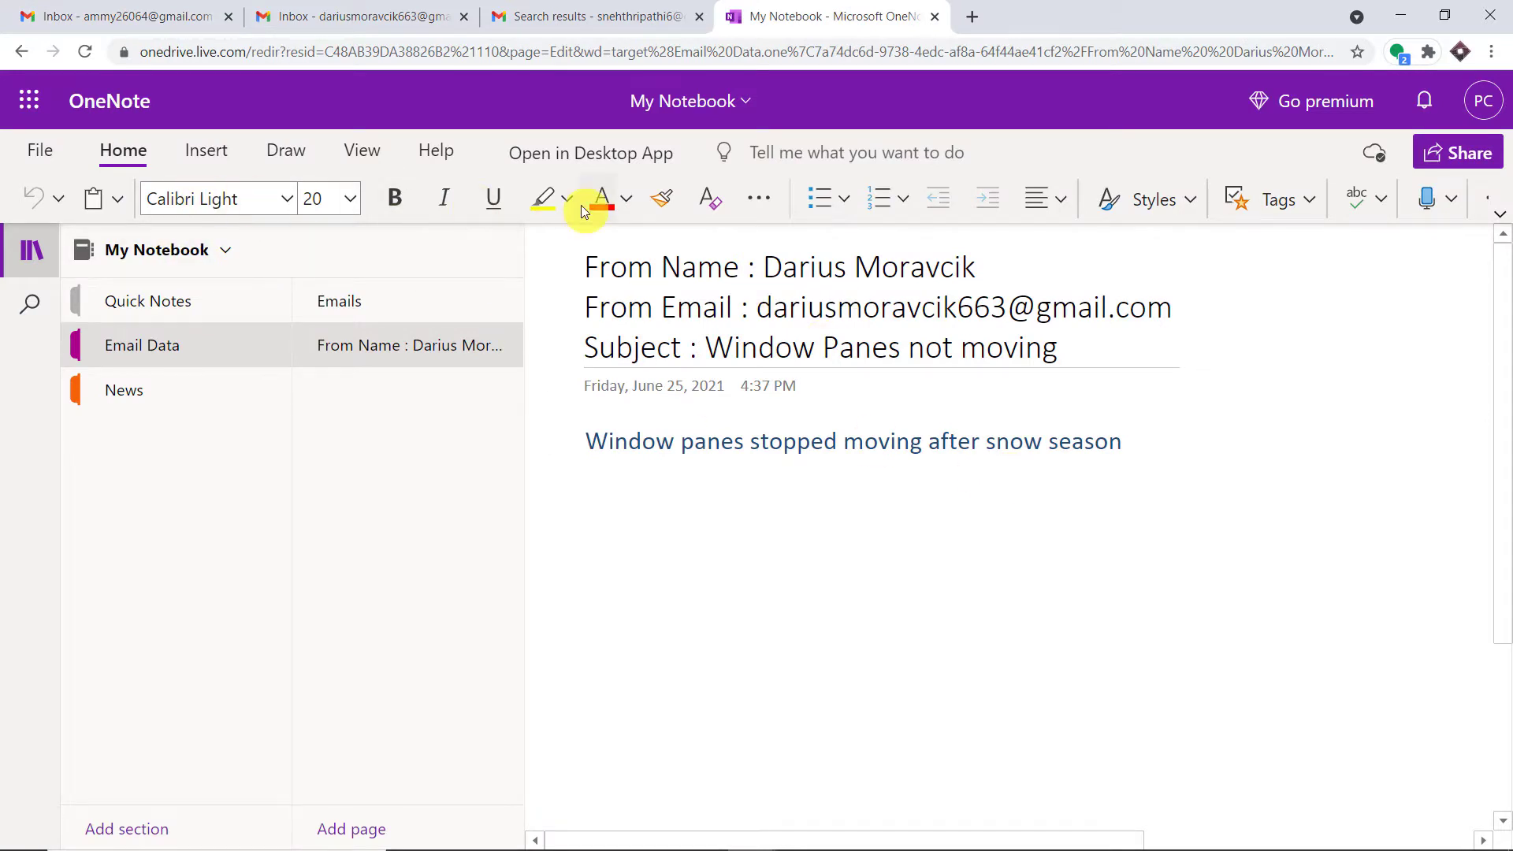
left_click(80, 7)
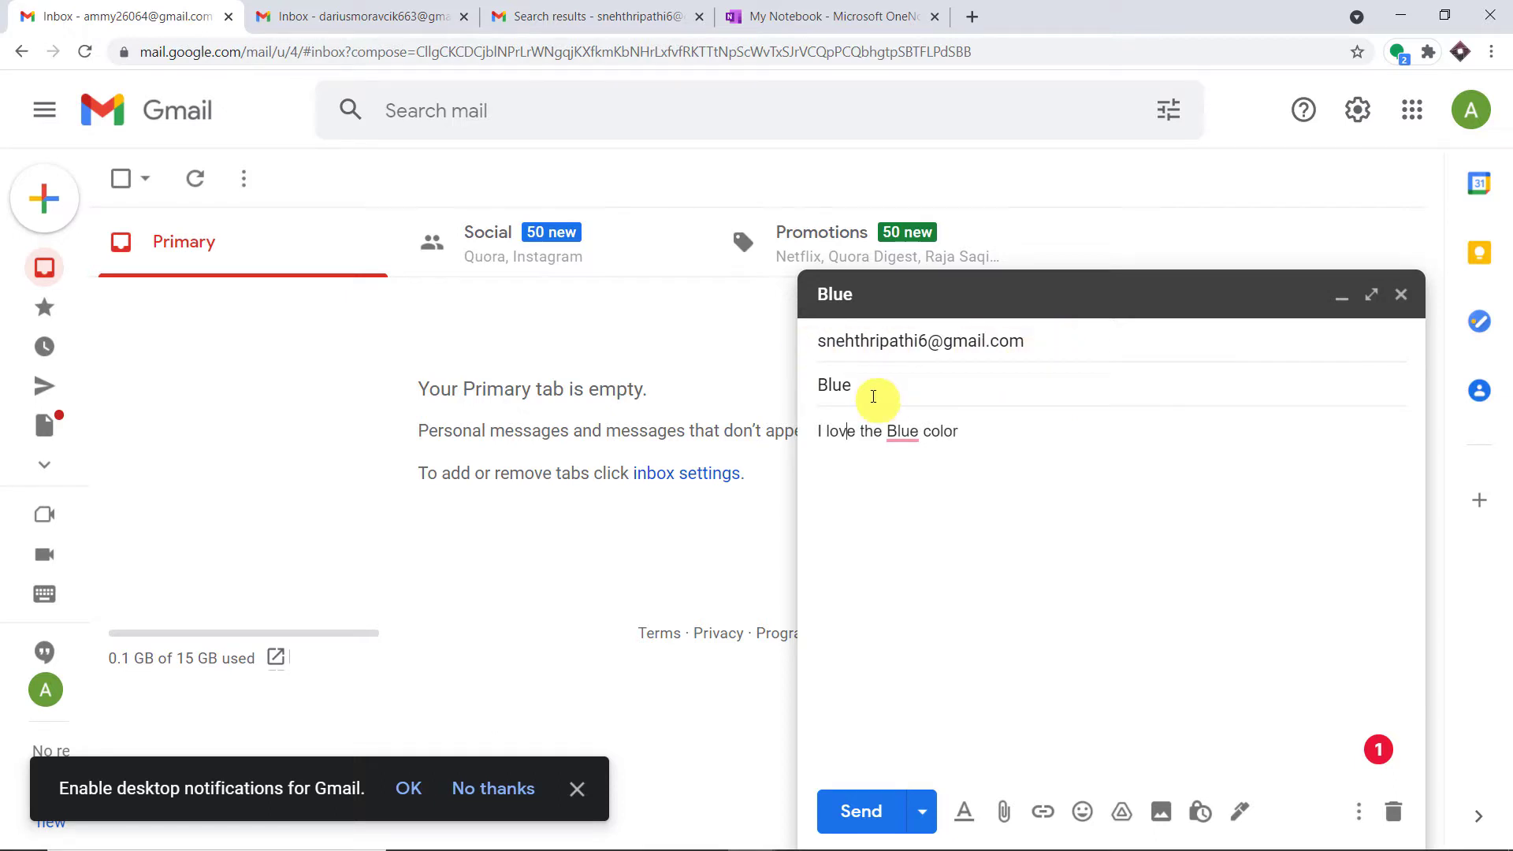
left_click(998, 448)
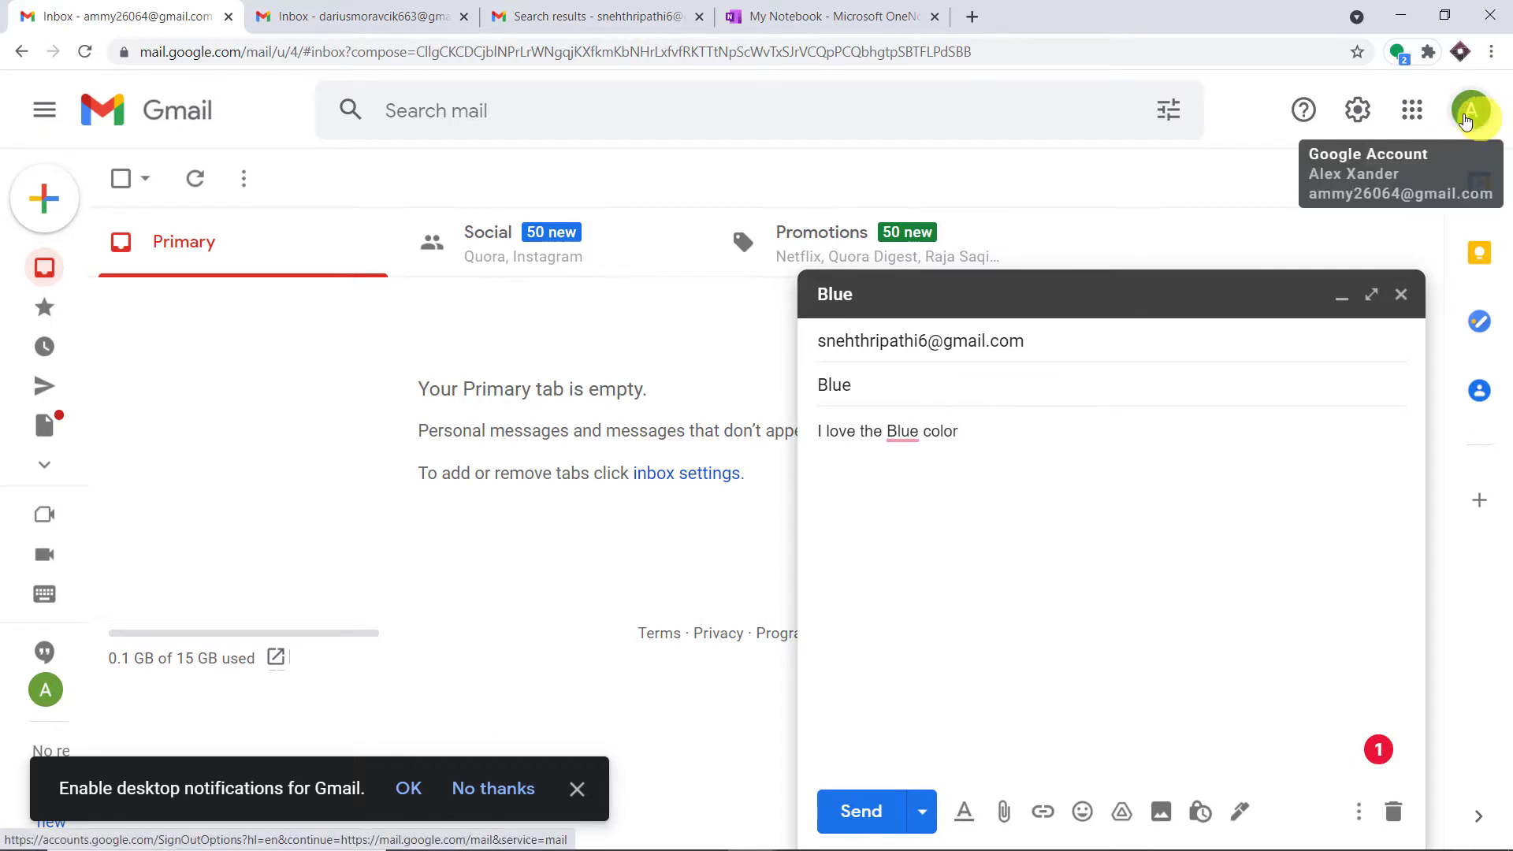
left_click(876, 810)
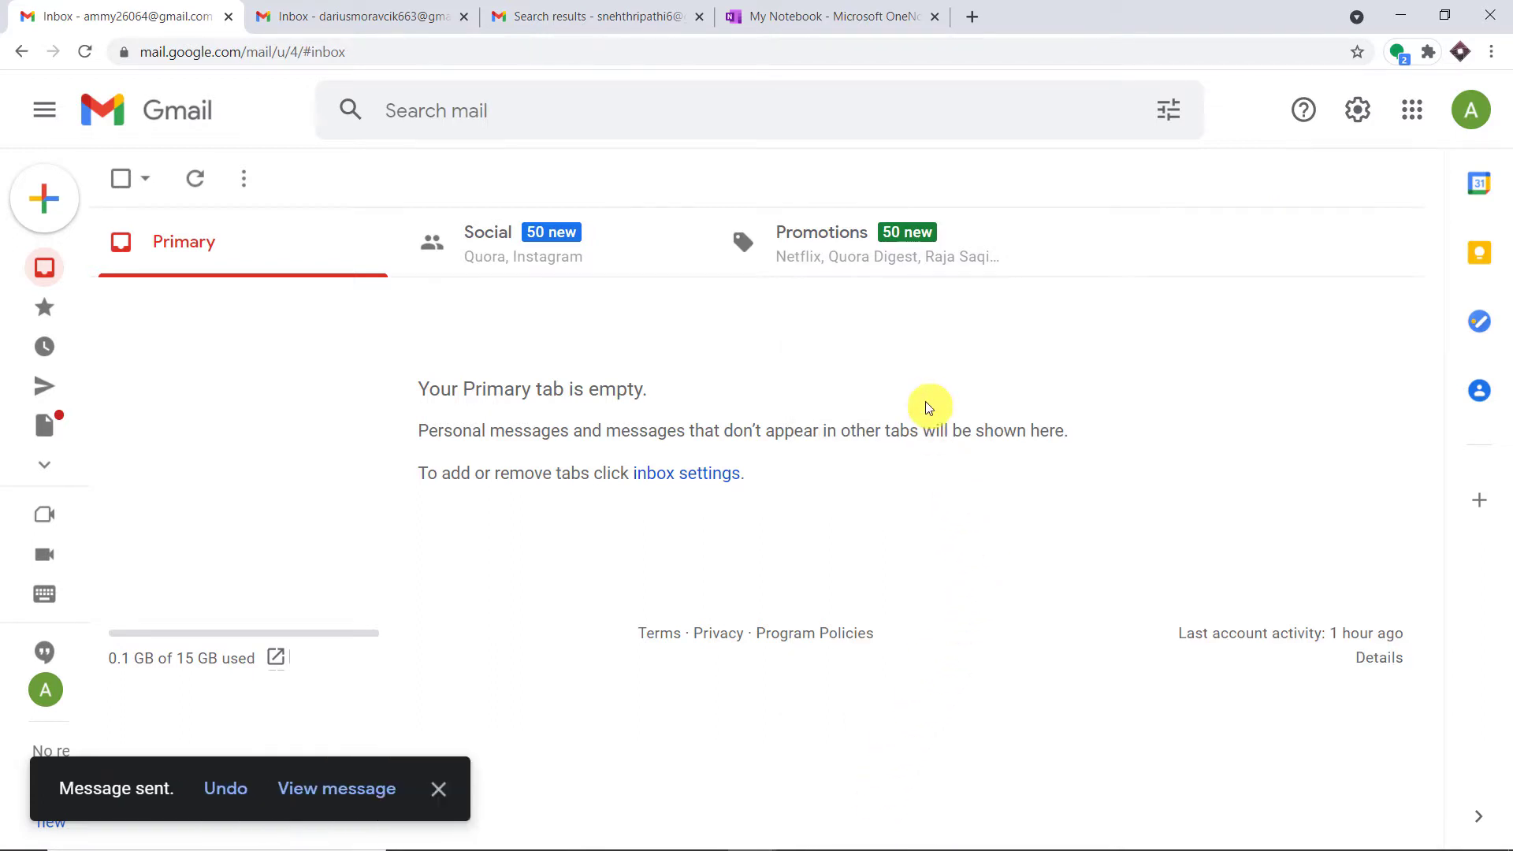
Reload the mail list in the recipient's Gmail account and open the "Blue" message.
left_click(1472, 112)
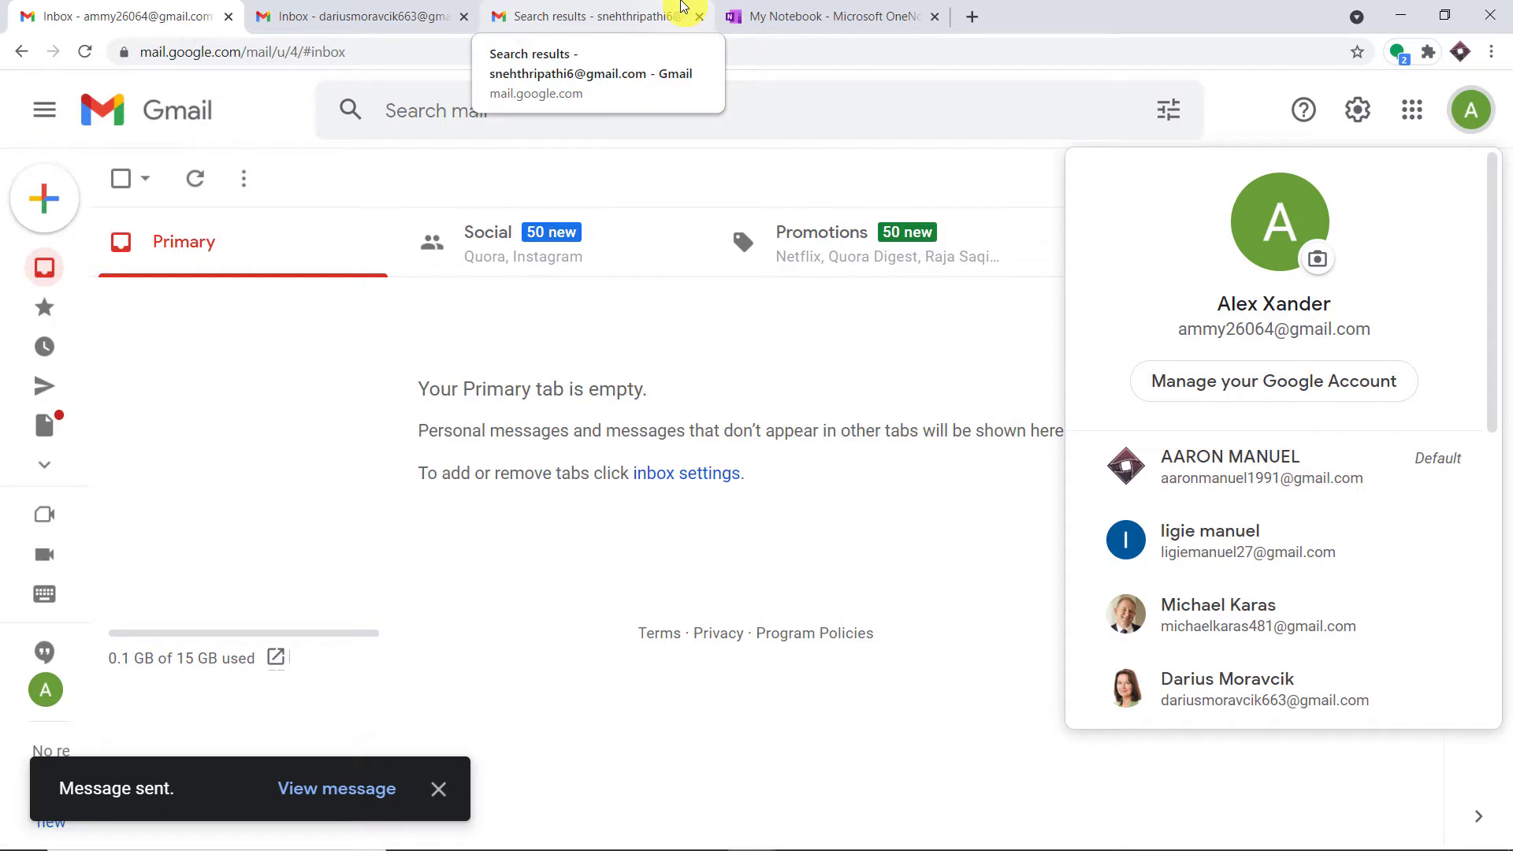
left_click(682, 10)
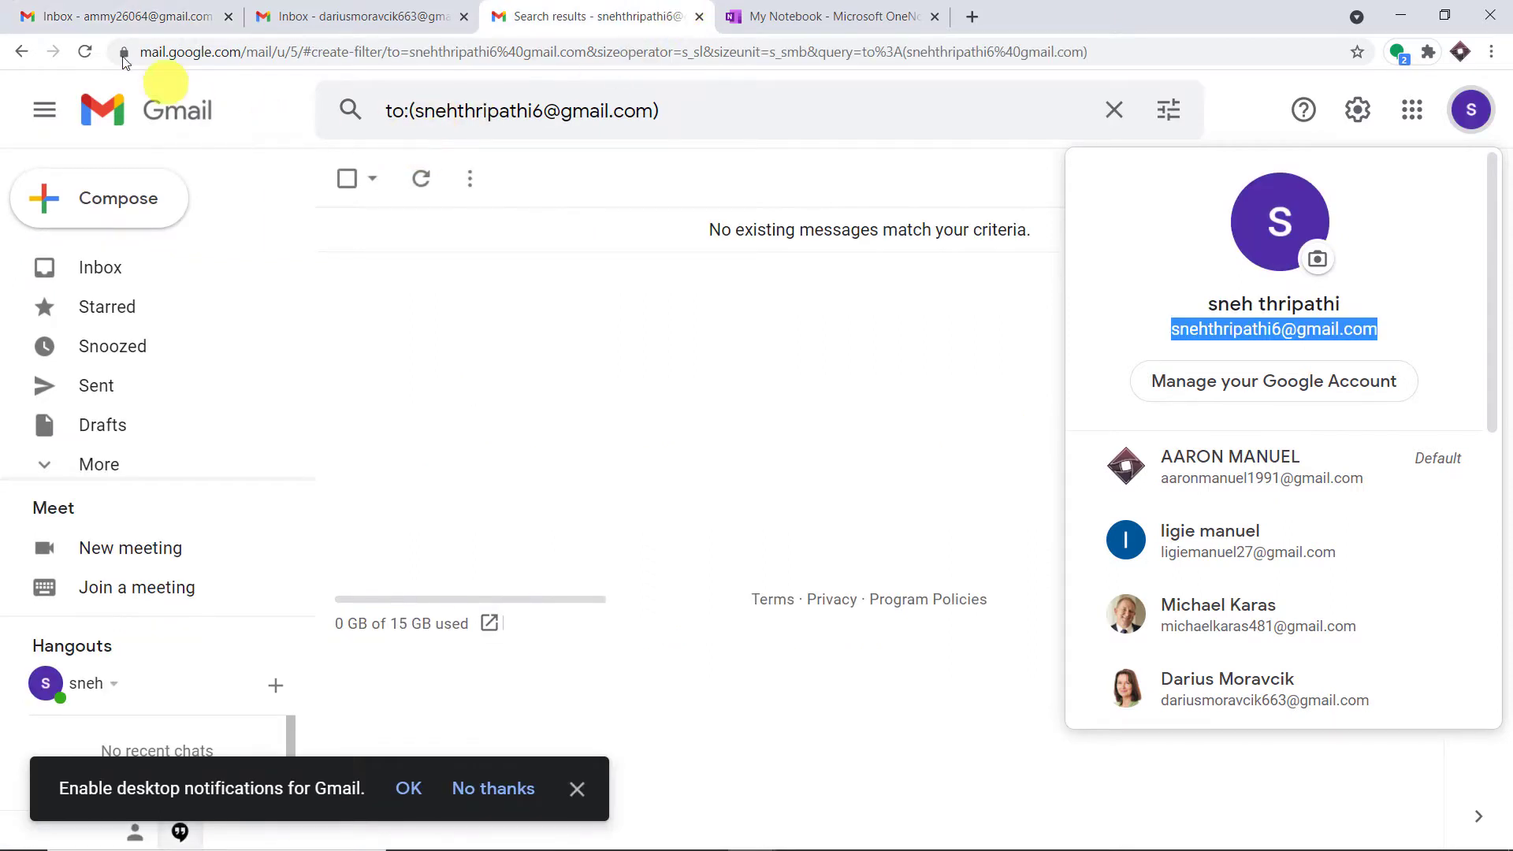
left_click(83, 53)
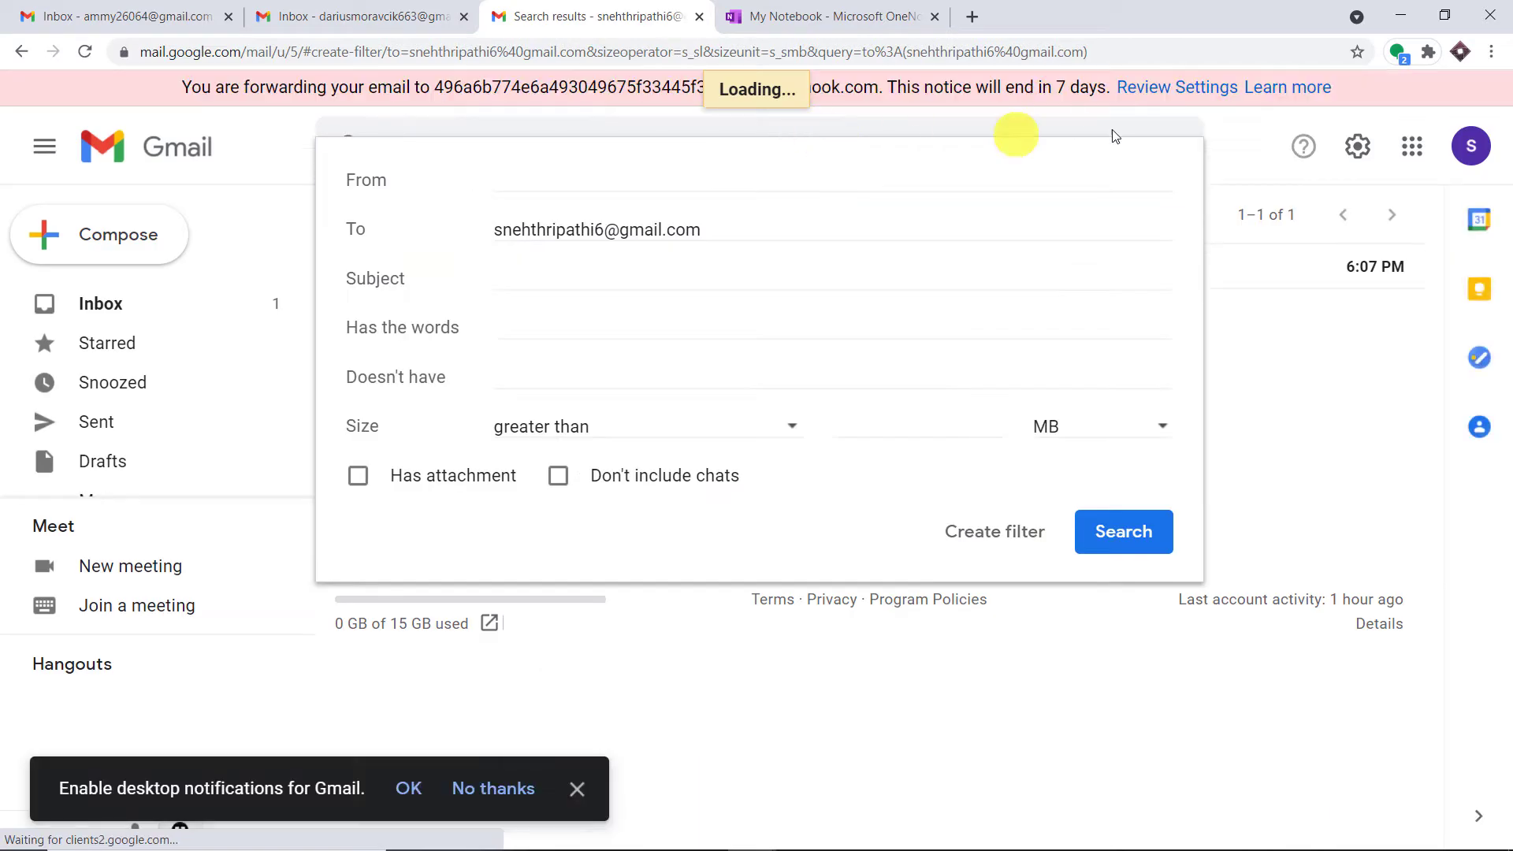
left_click(1247, 139)
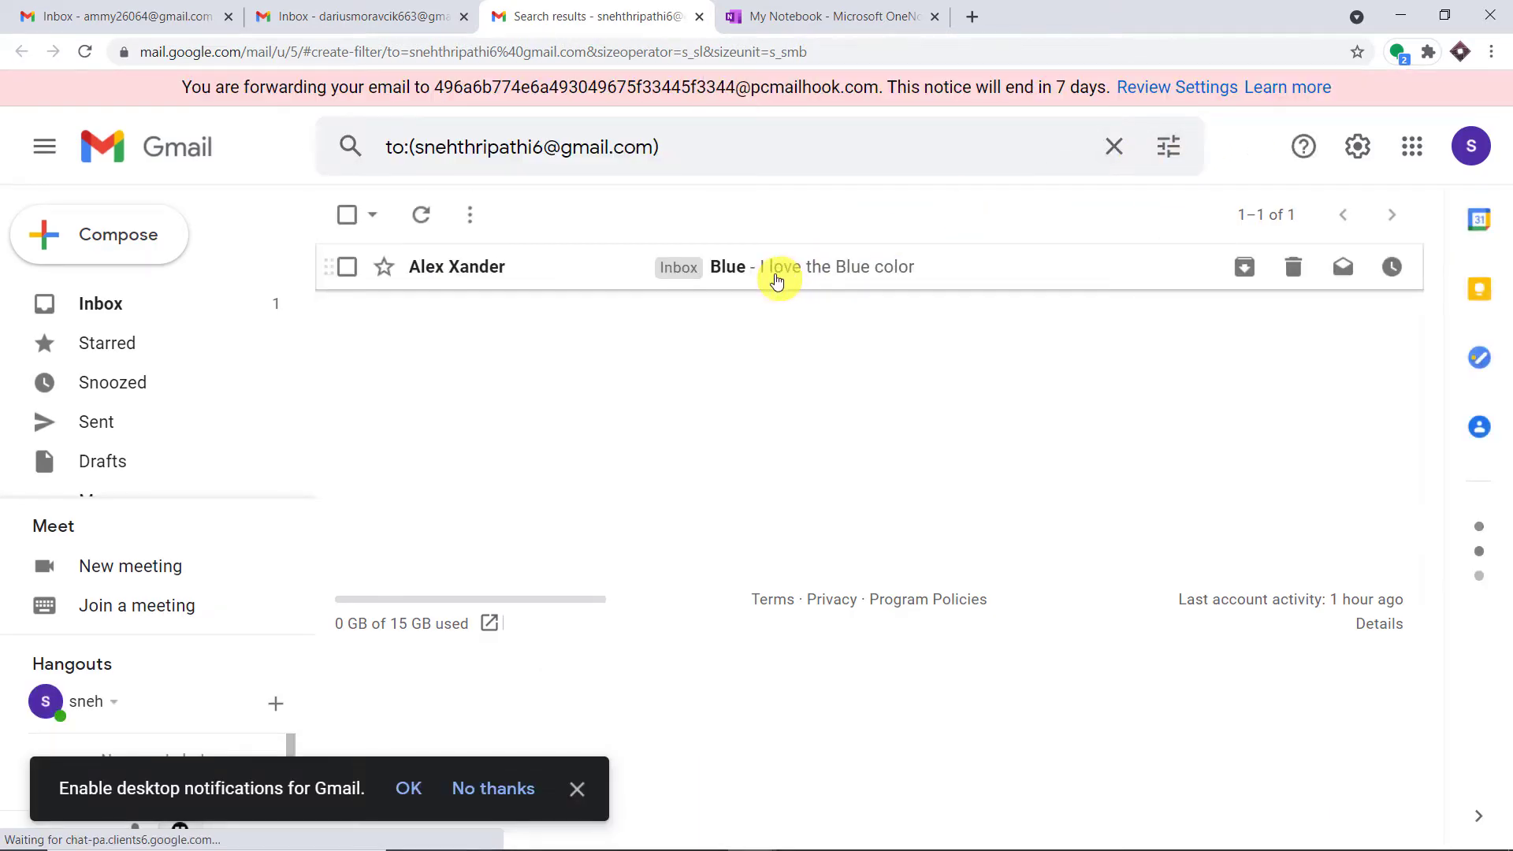
left_click(777, 276)
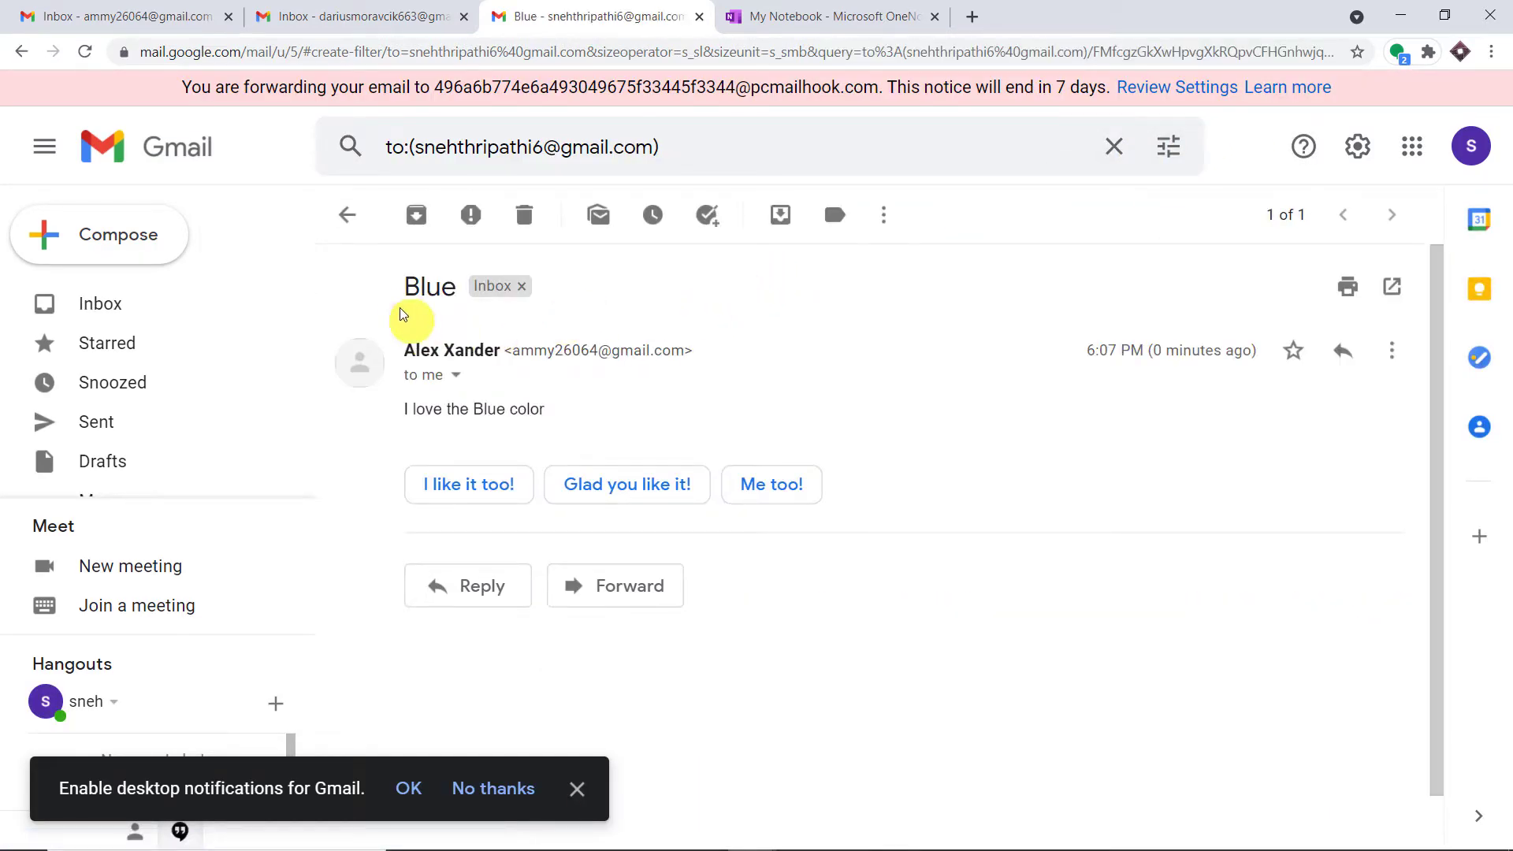
Examine the sender name, sender address, body text and subject of the received "Blue" email.
left_click_drag(410, 350, 500, 348)
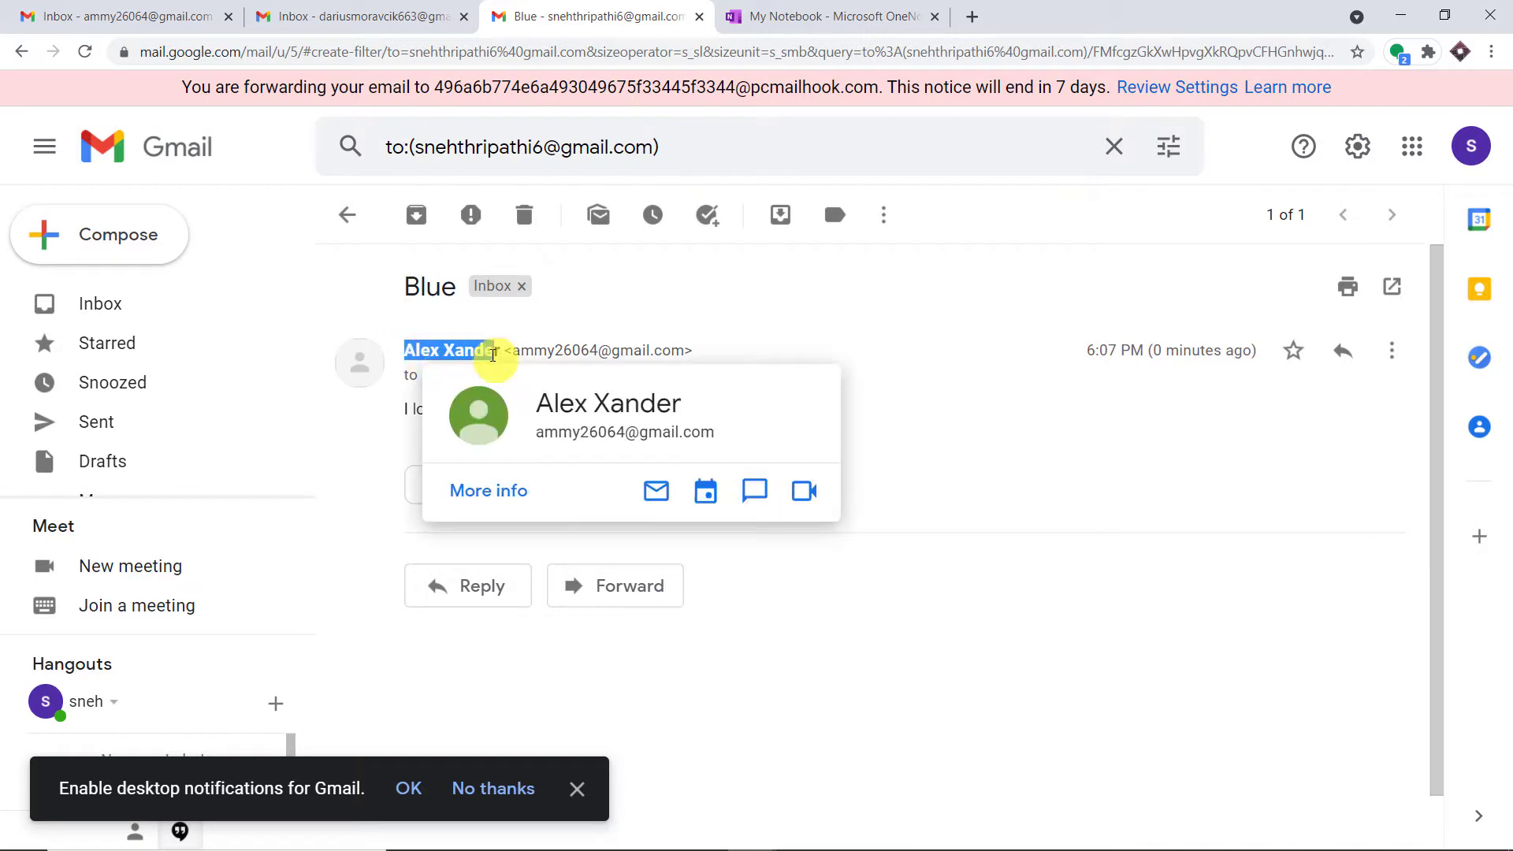
left_click(598, 343)
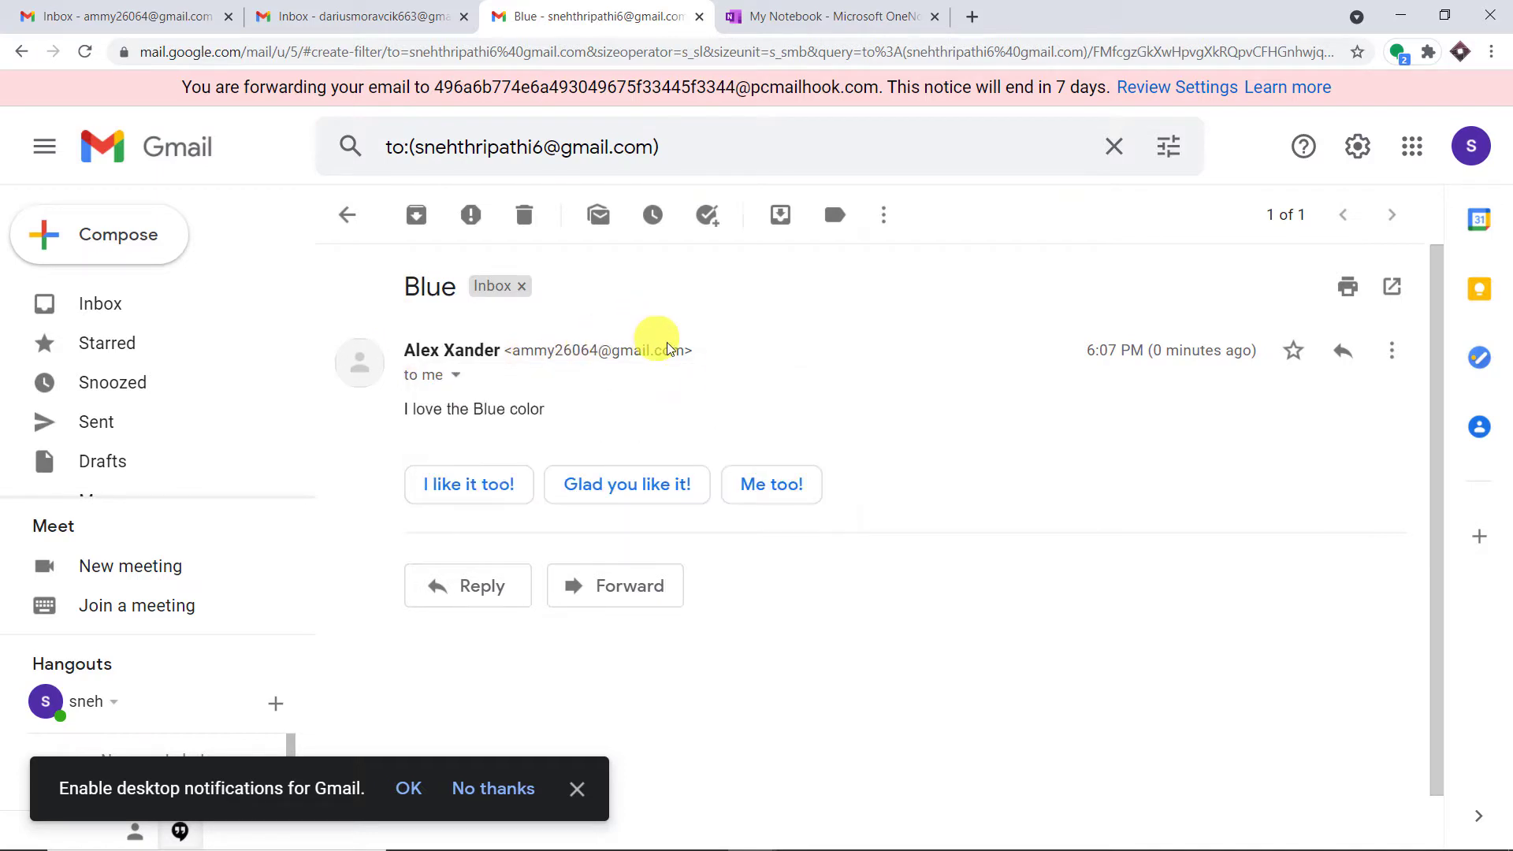
left_click_drag(669, 351, 517, 349)
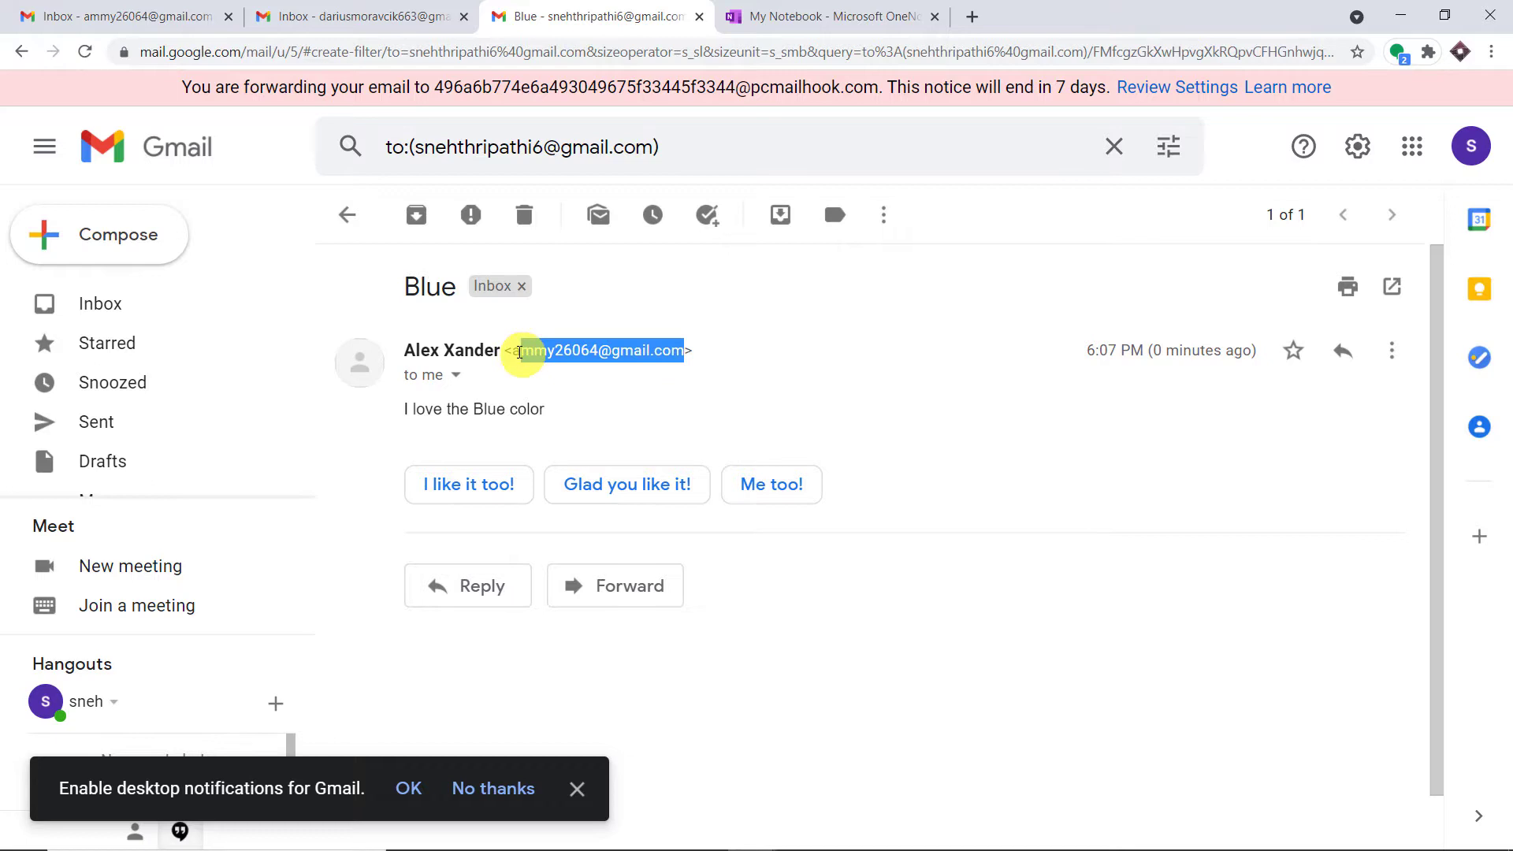
left_click_drag(546, 410, 410, 412)
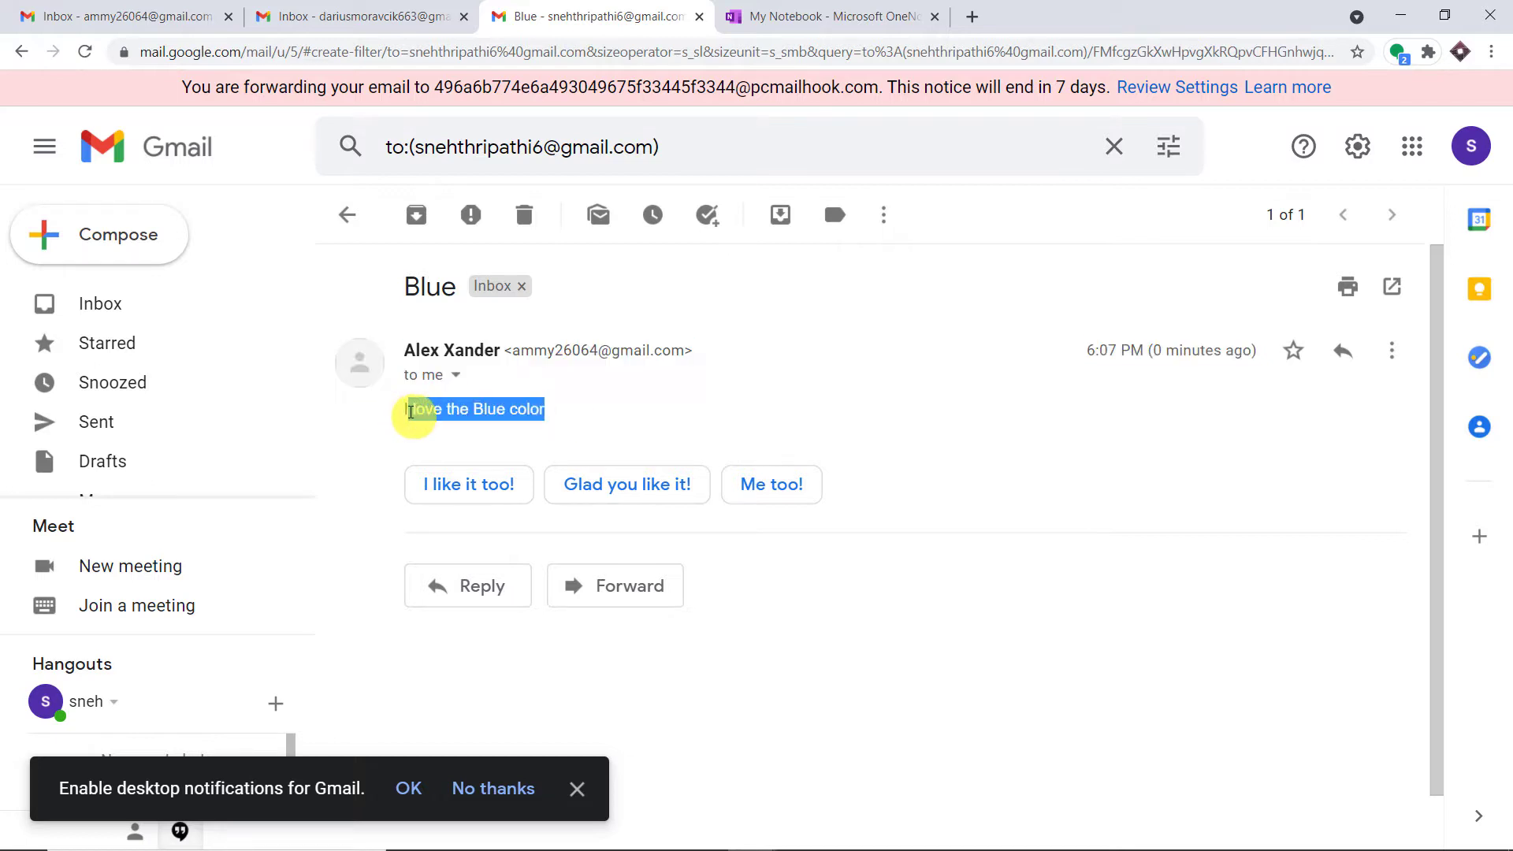
left_click_drag(463, 294, 407, 293)
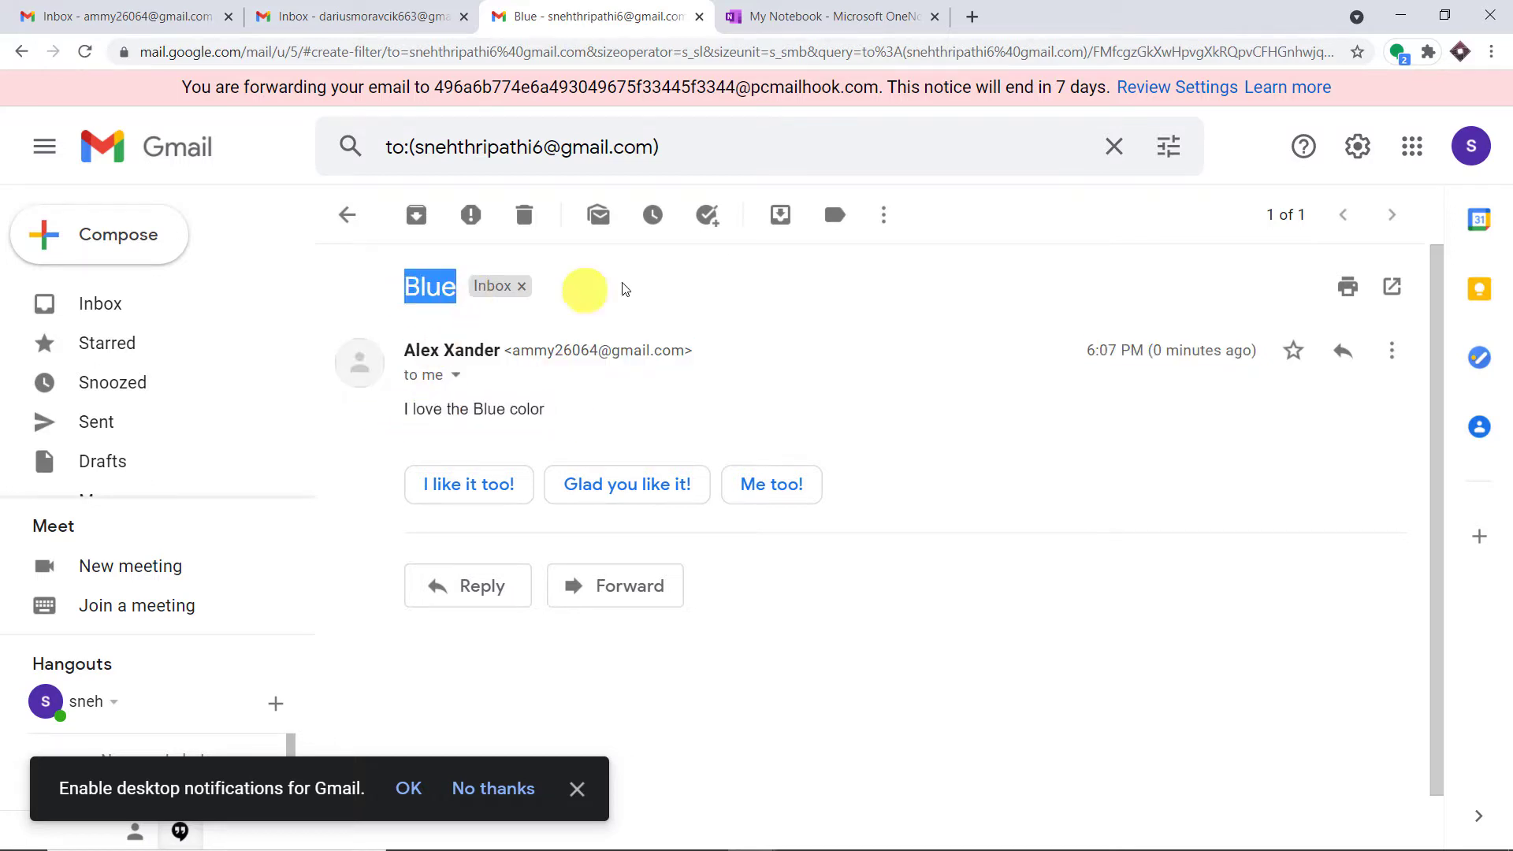
left_click(707, 294)
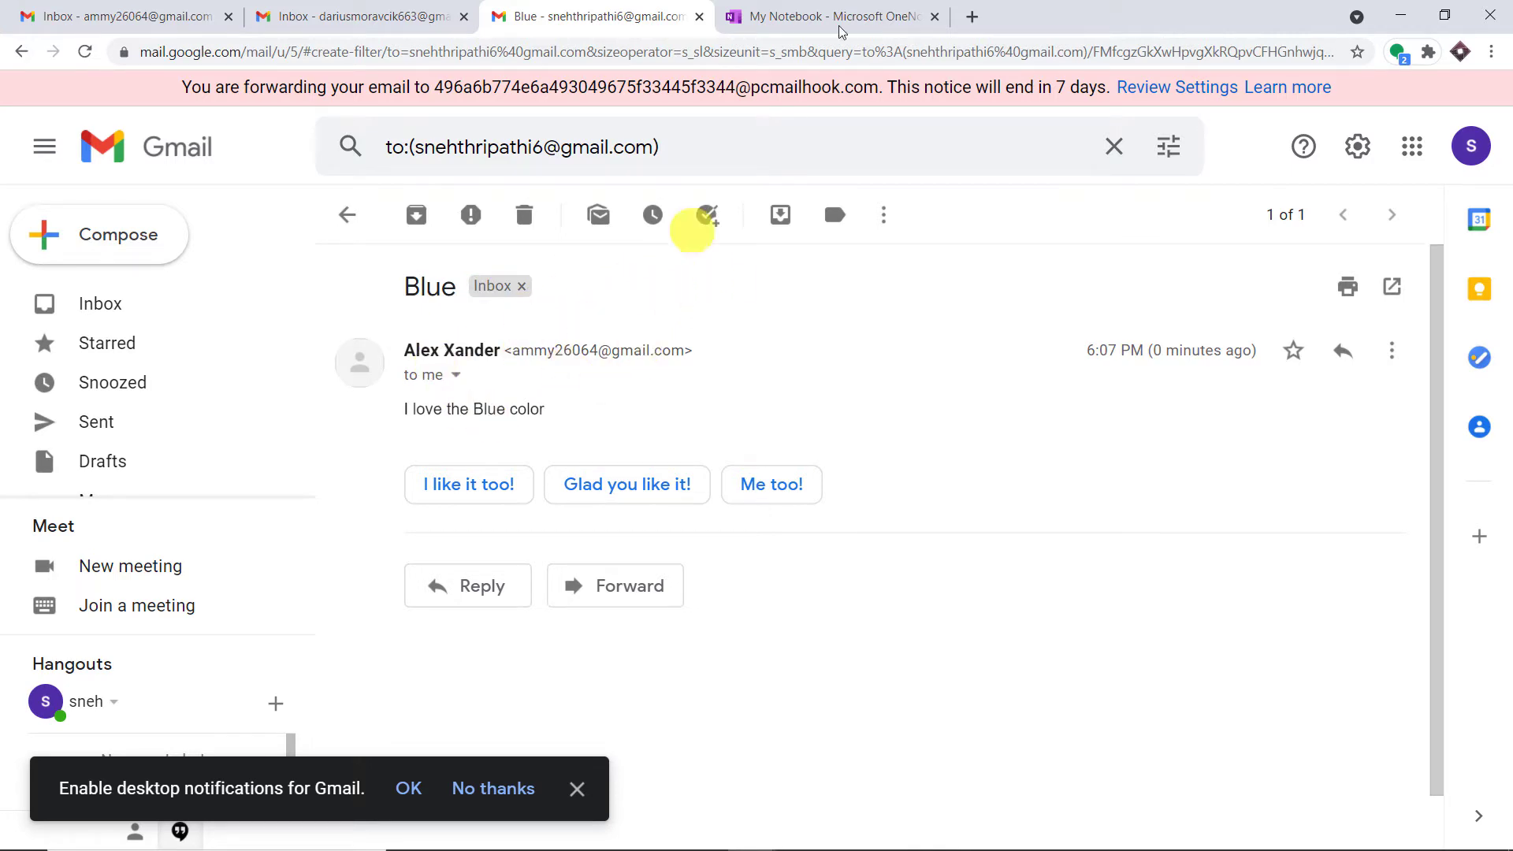
Switch to OneNote, reload the notebook and open the page for the "Blue" email in the Email Data section.
left_click(853, 9)
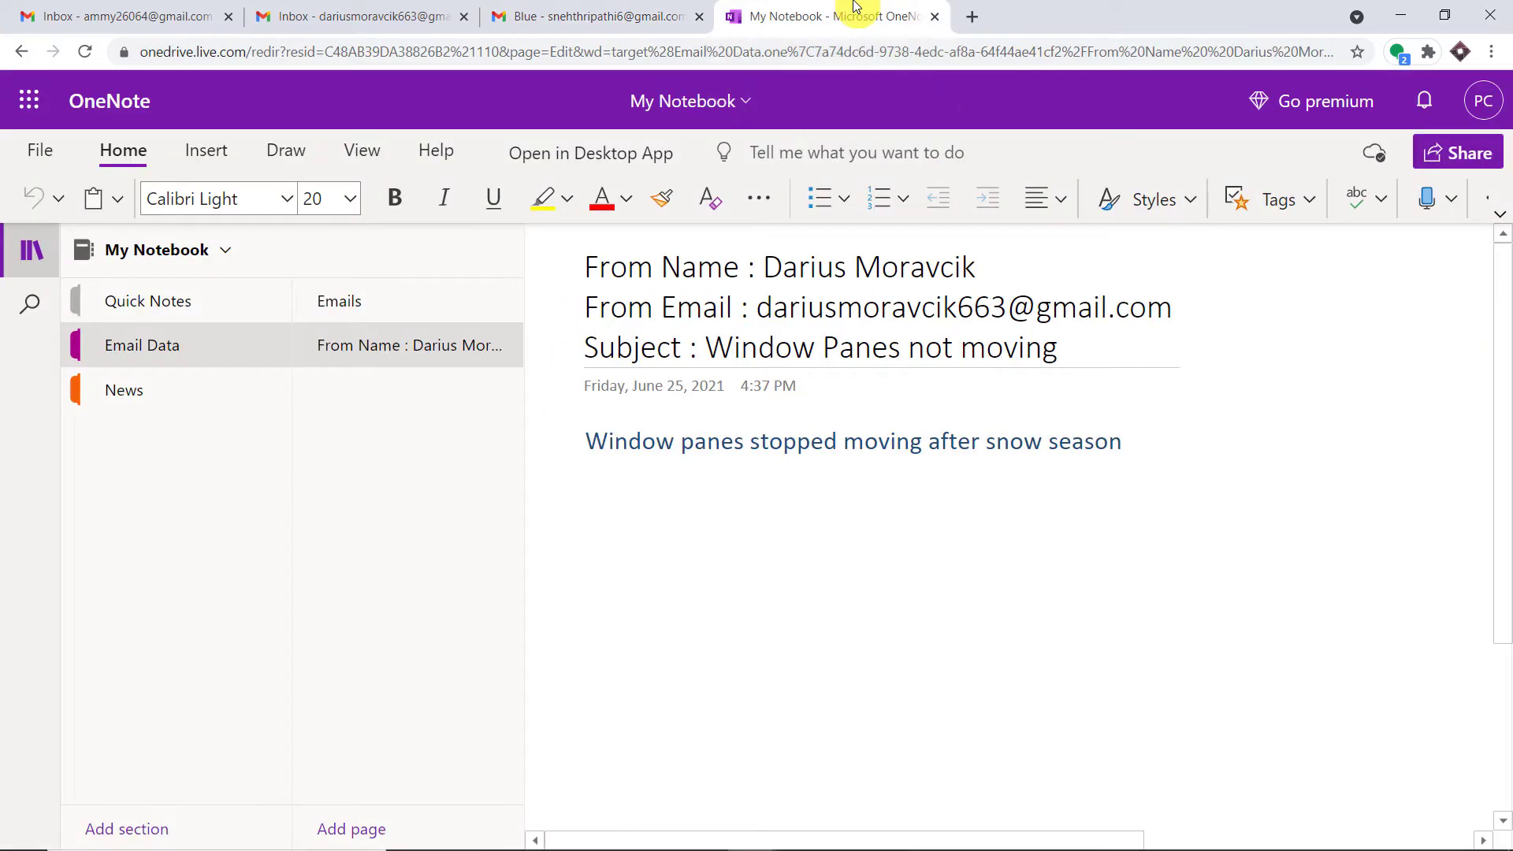
left_click(84, 50)
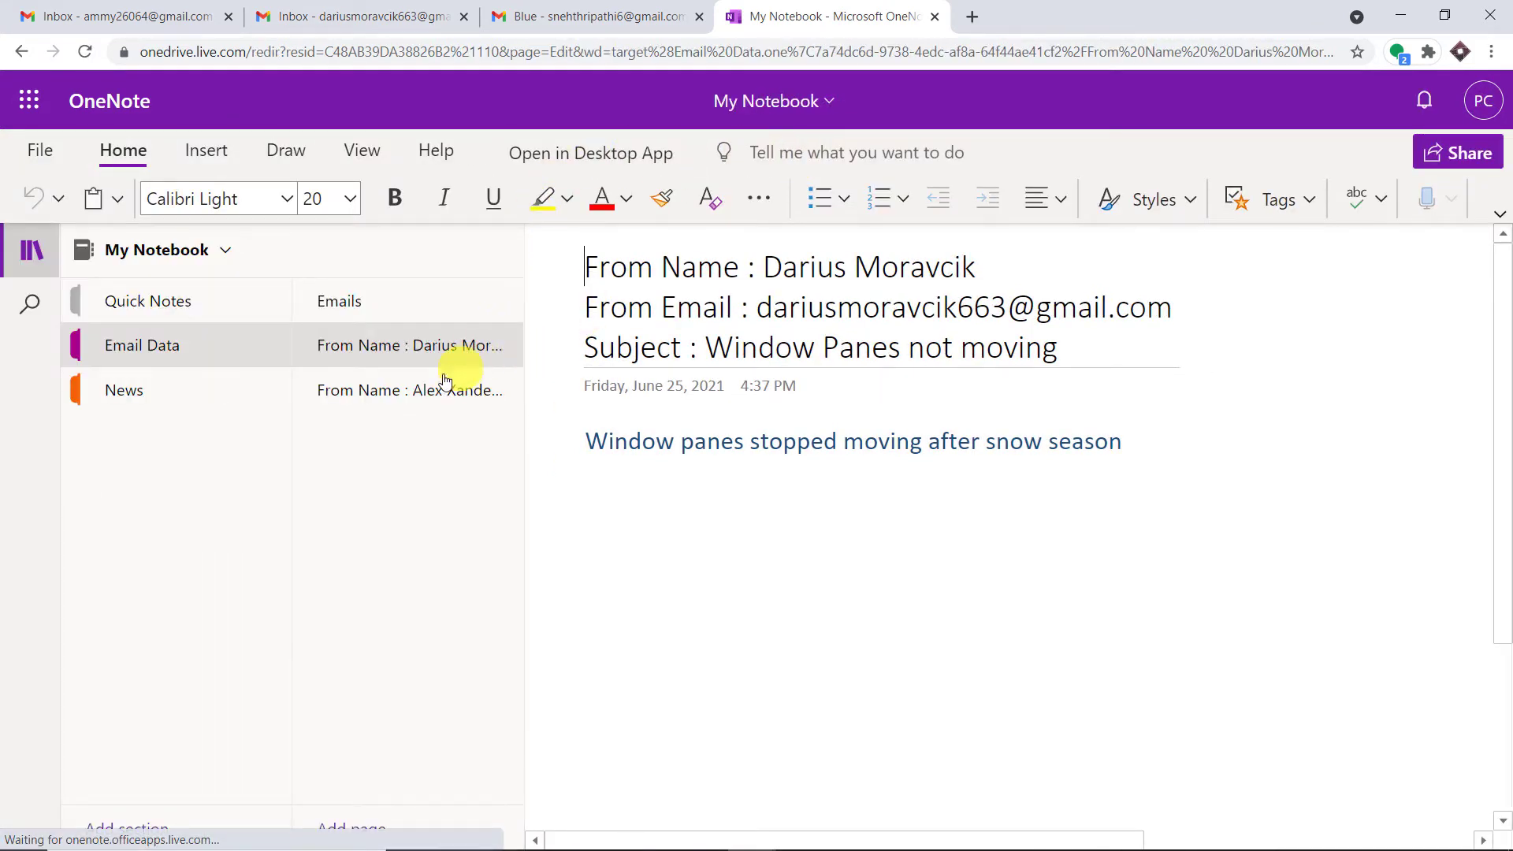
left_click(419, 398)
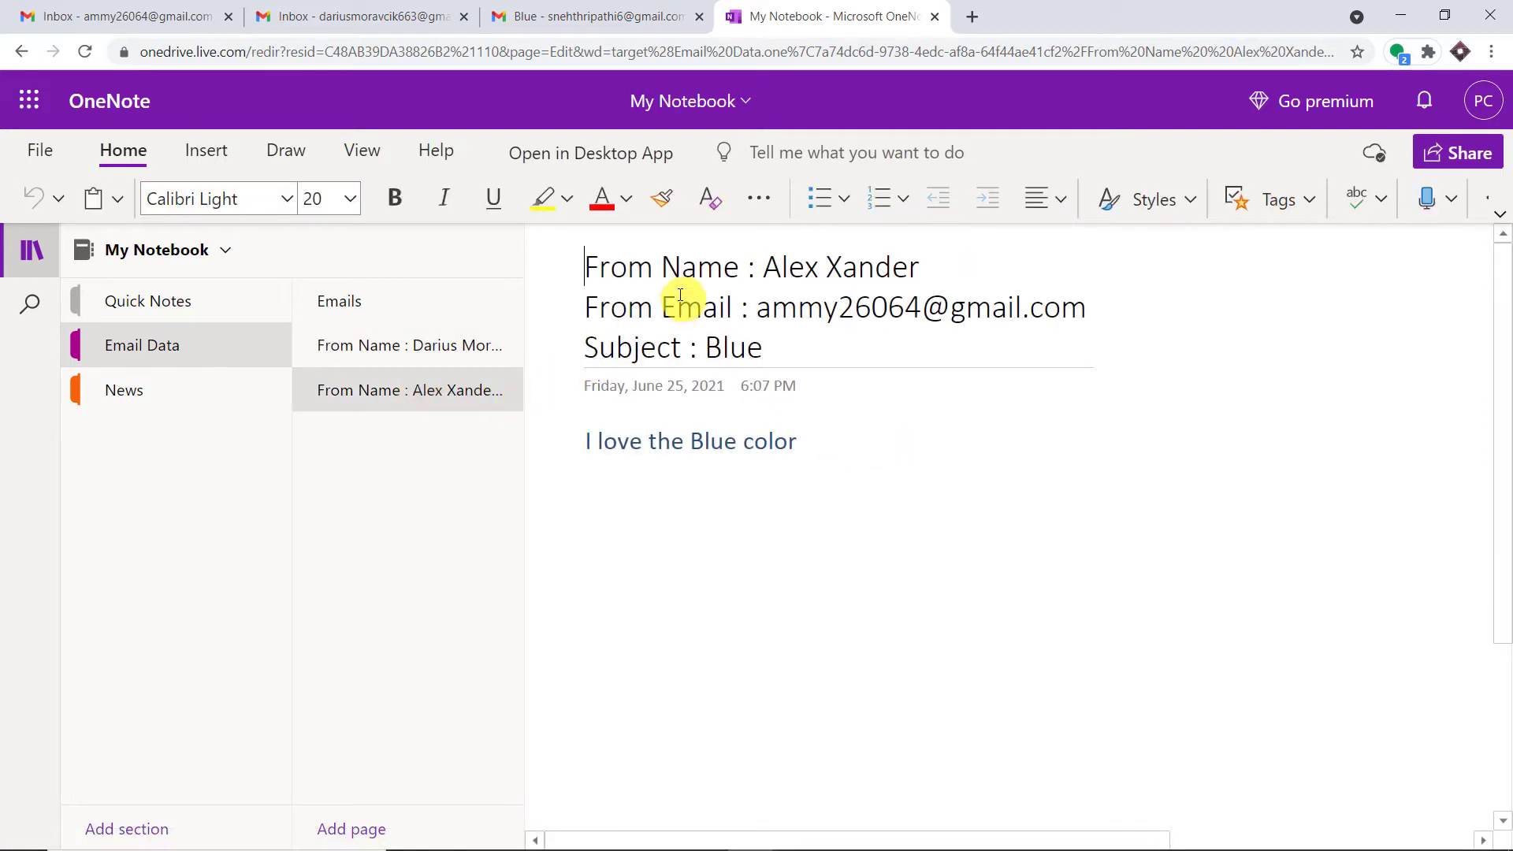
Compare the OneNote page's sender name, sender email, subject and body text with the received email.
left_click_drag(762, 266, 932, 267)
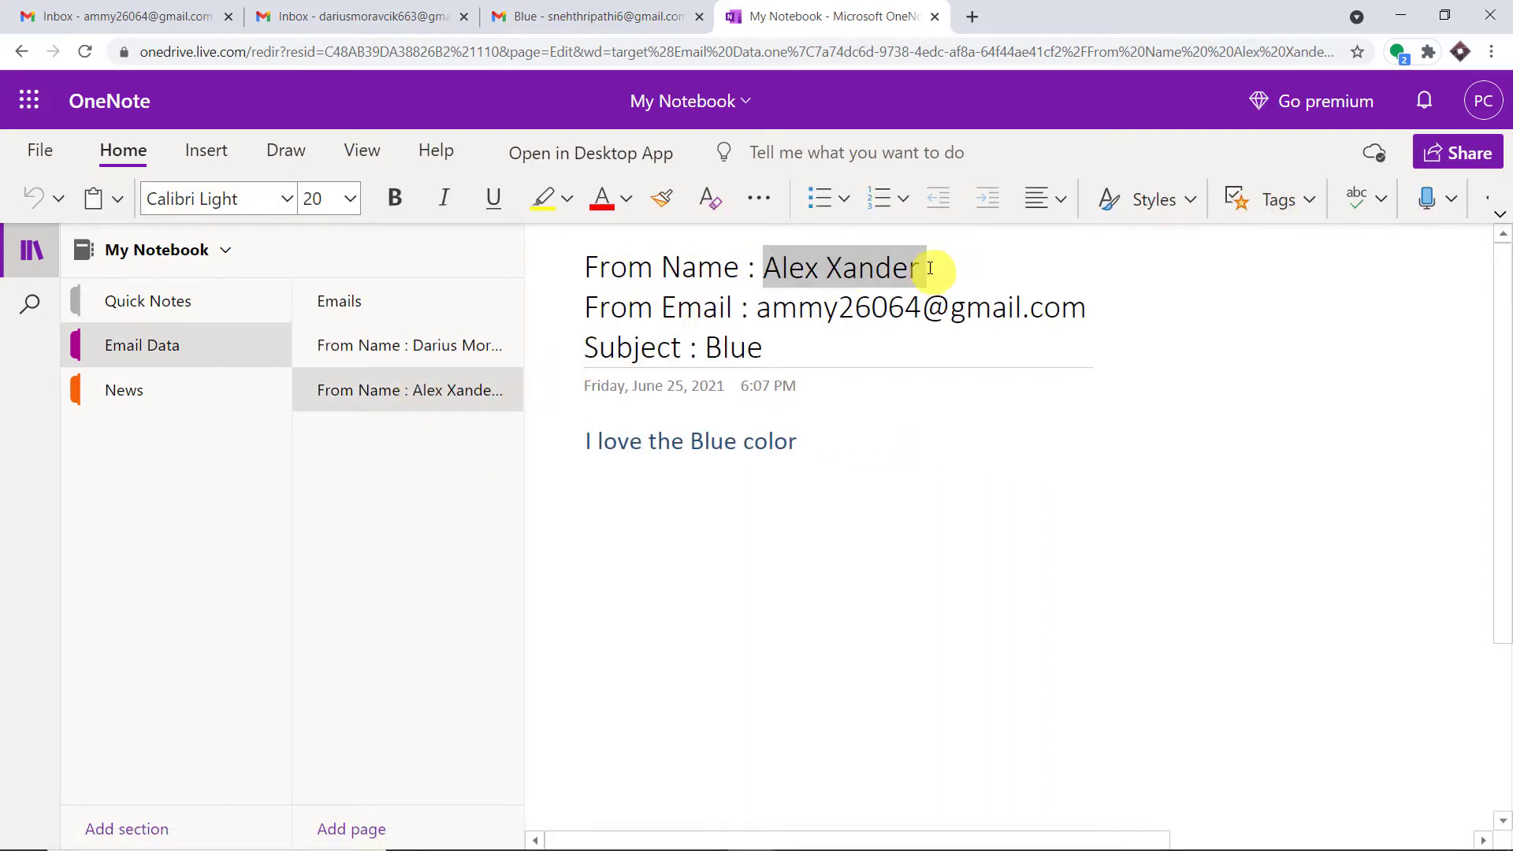
left_click_drag(771, 307, 1107, 307)
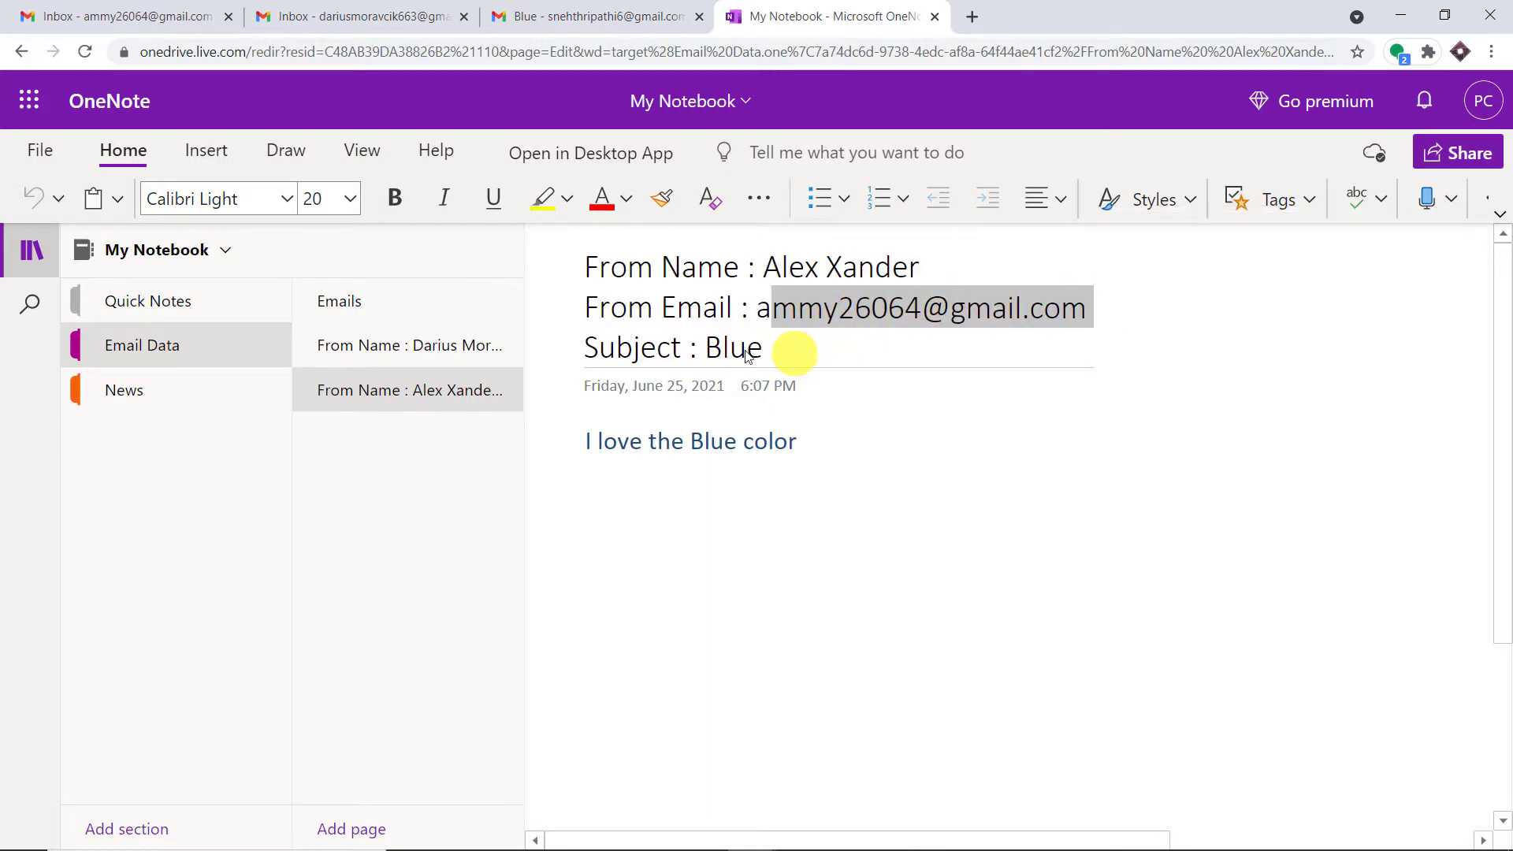
left_click_drag(764, 347, 698, 348)
left_click_drag(814, 438, 583, 441)
key("Right")
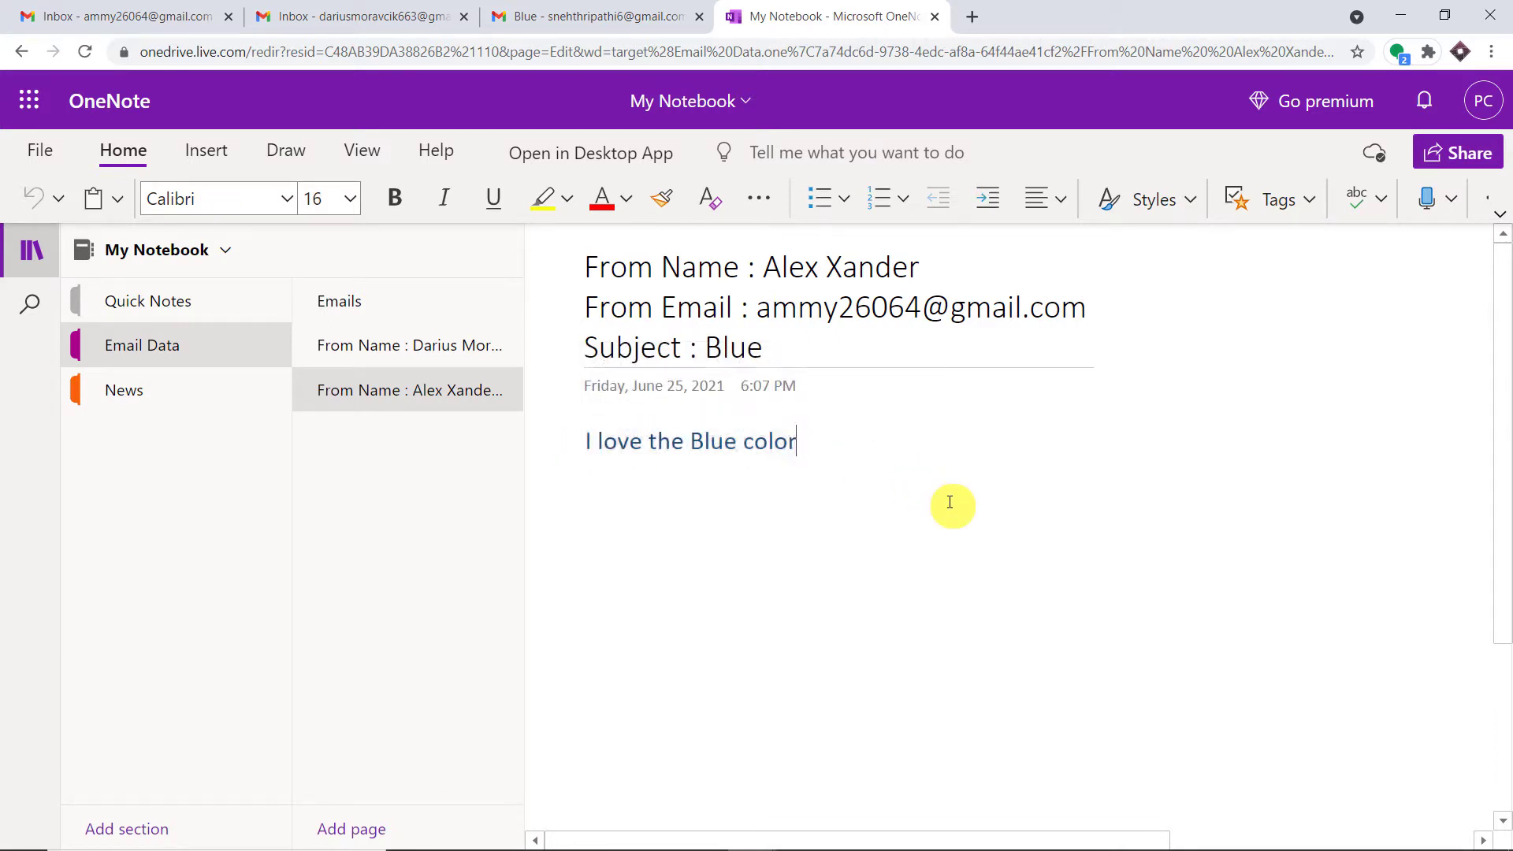
Check which account address received the email in Gmail and return to the OneNote notebook.
left_click(622, 16)
left_click(1470, 146)
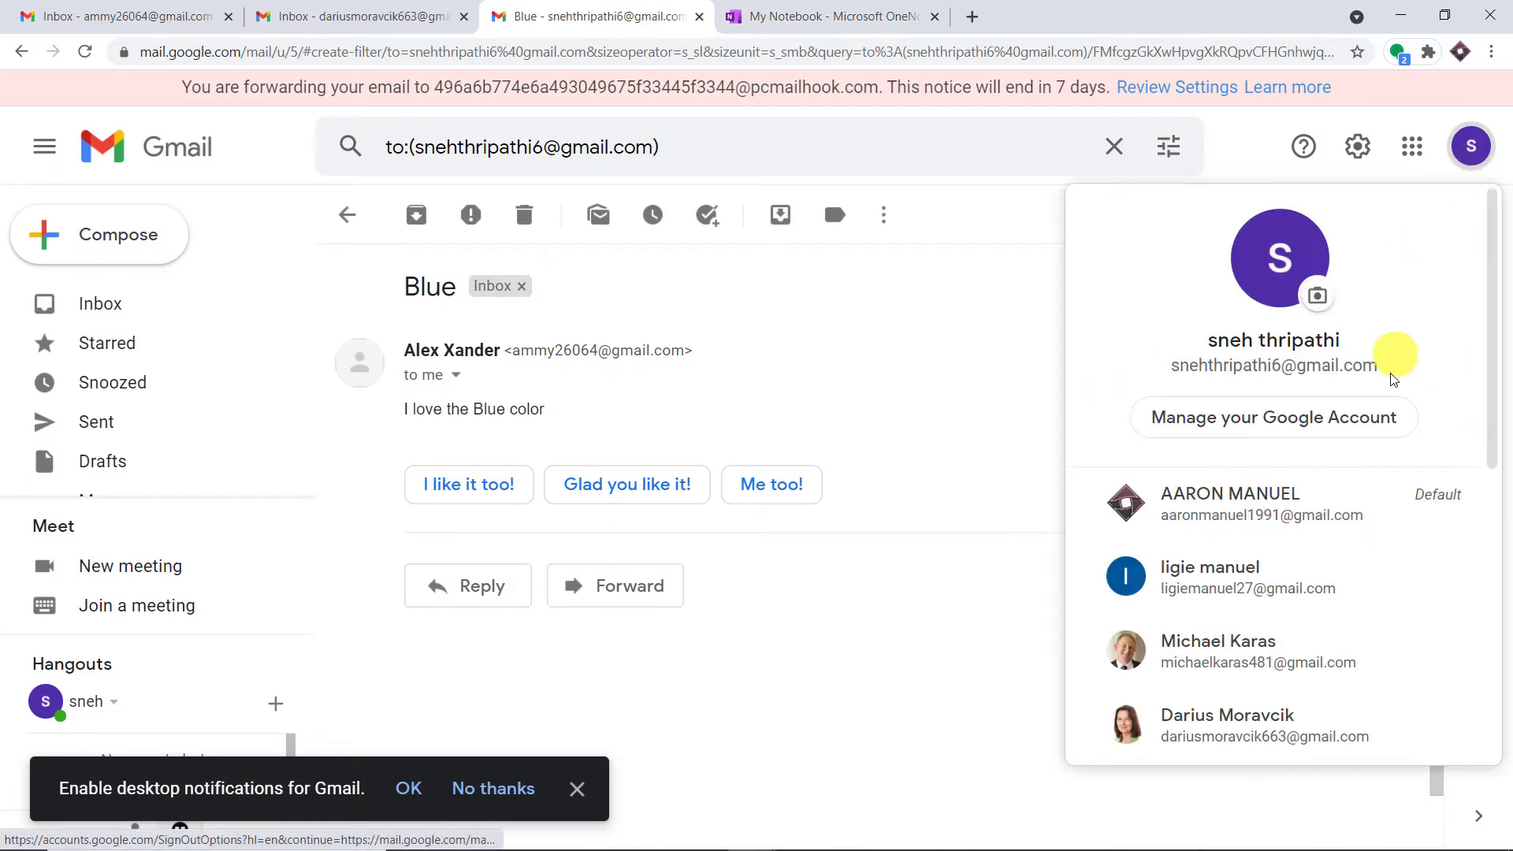
left_click_drag(1387, 369, 1158, 378)
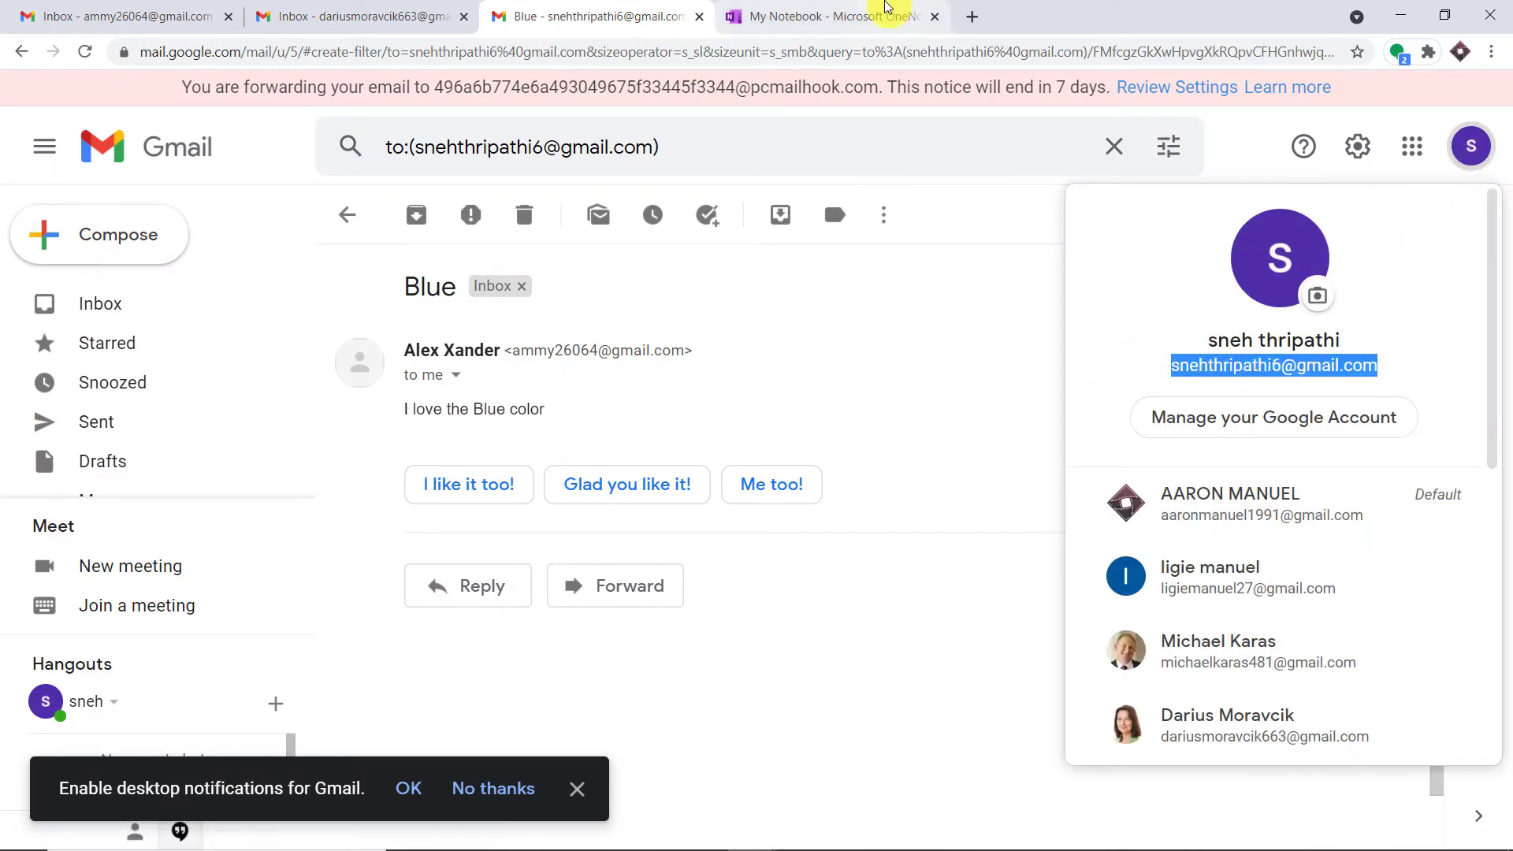
left_click(887, 16)
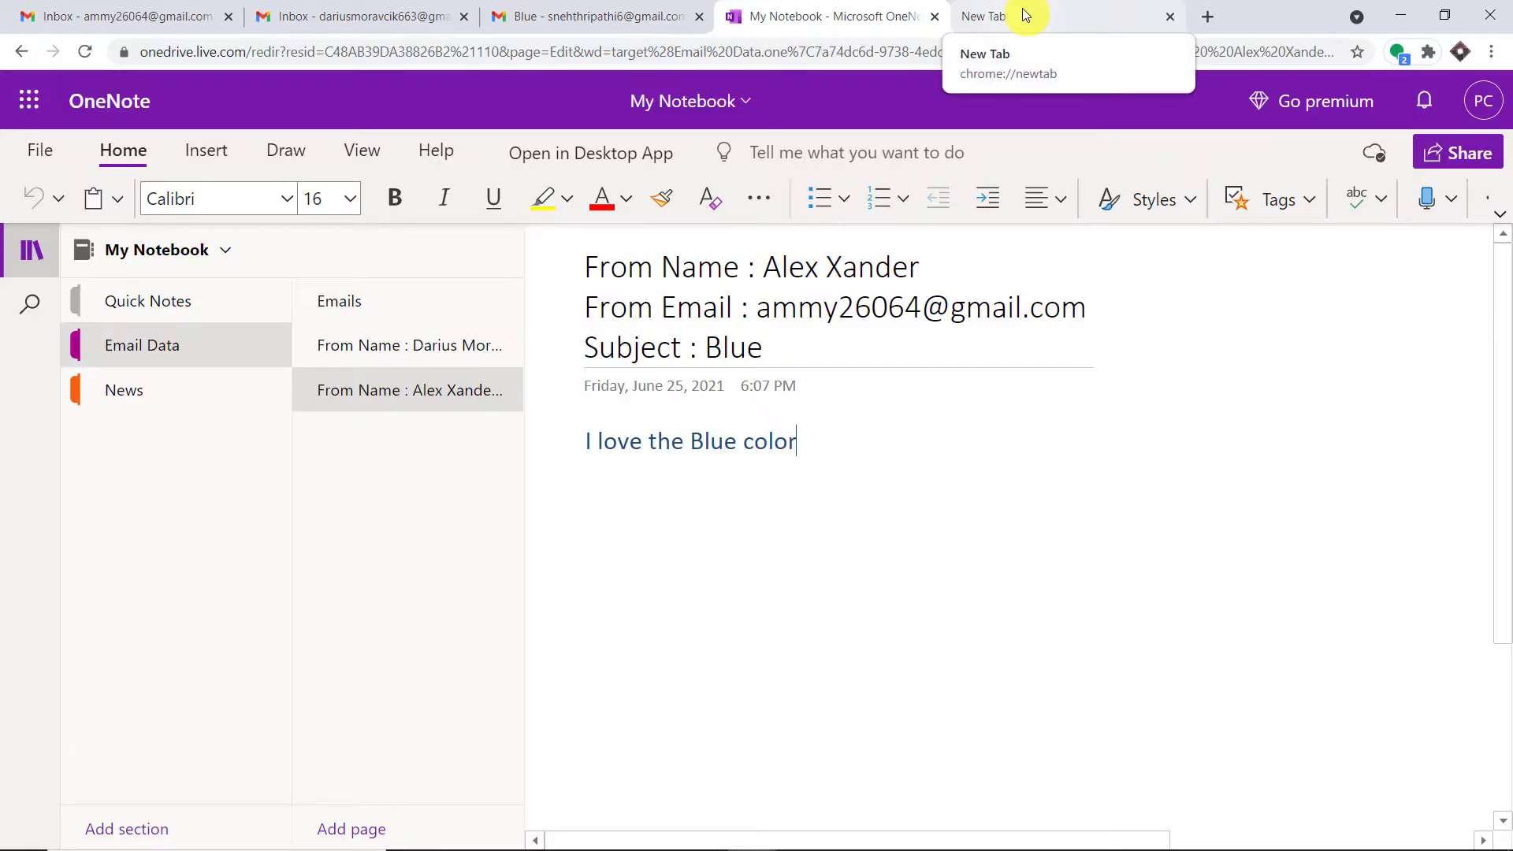
Go to pabbly.com in the empty browser tab and open the Connect product page.
left_click(1022, 14)
type("pabbly.com")
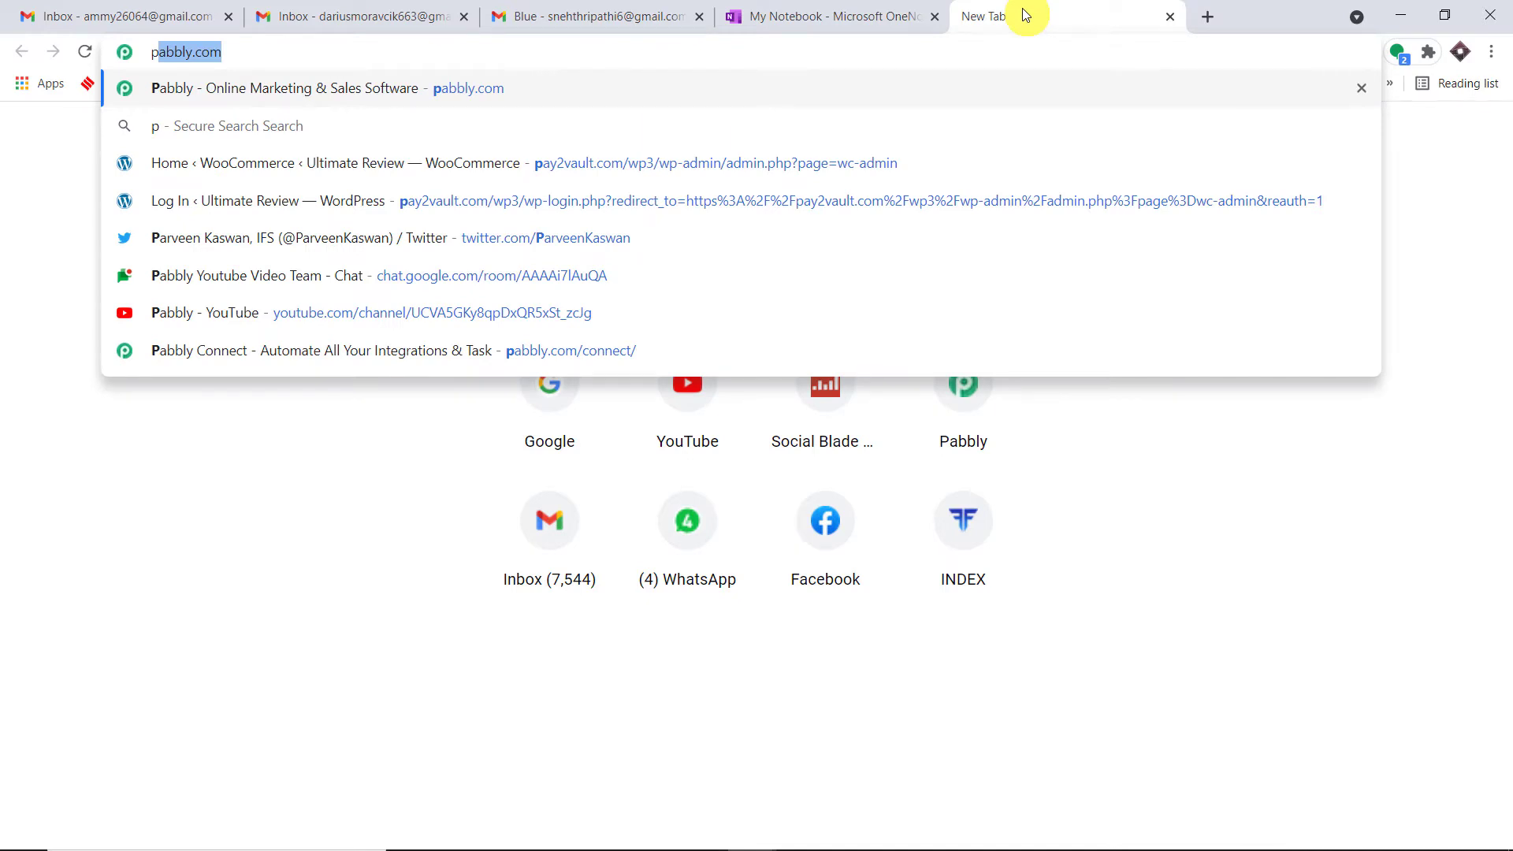
key("Return")
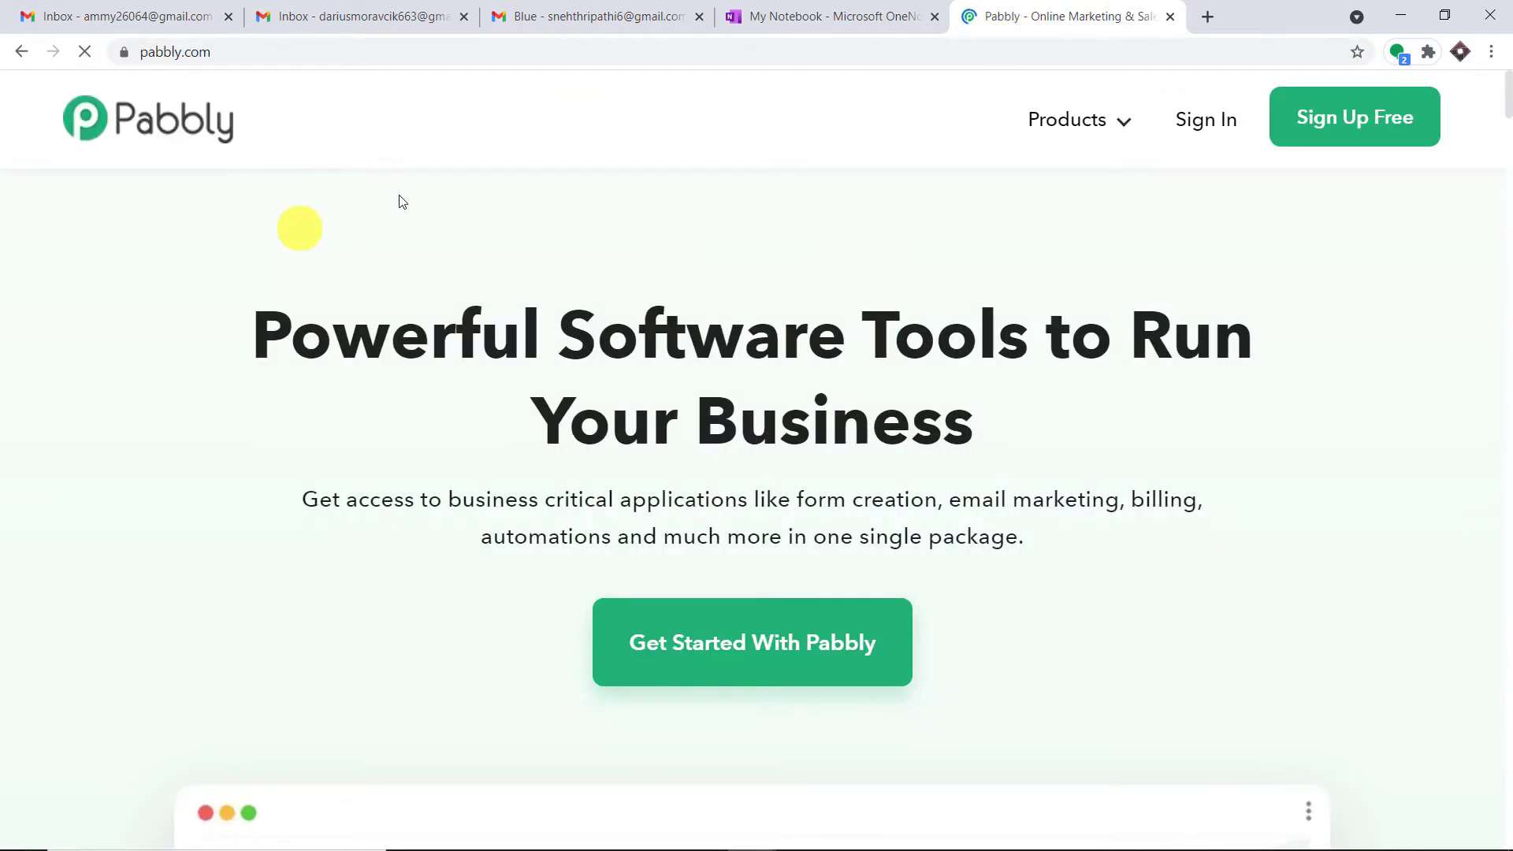
left_click(1096, 122)
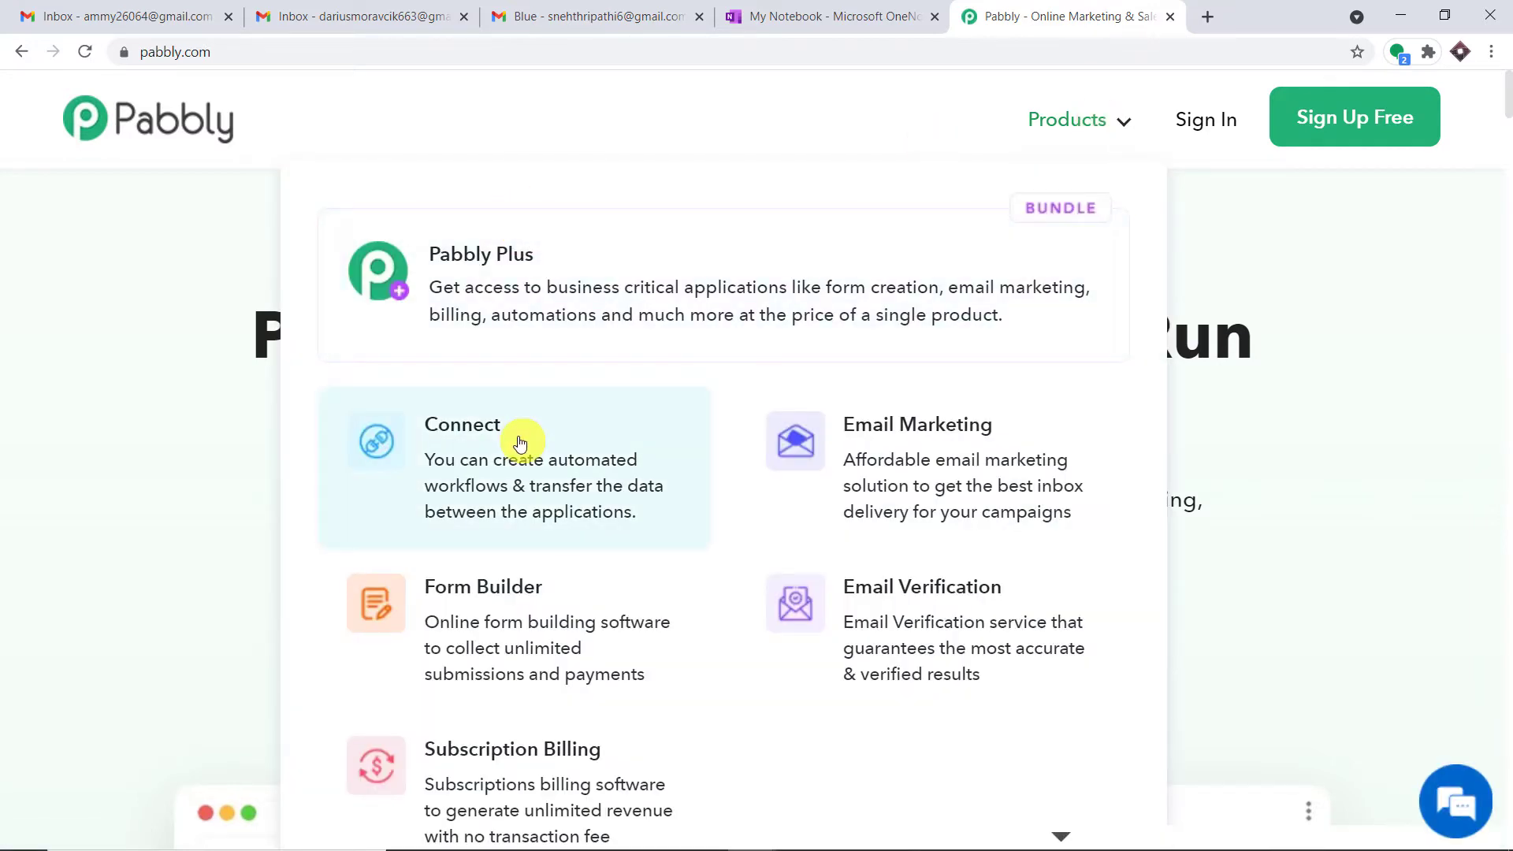
left_click(519, 443)
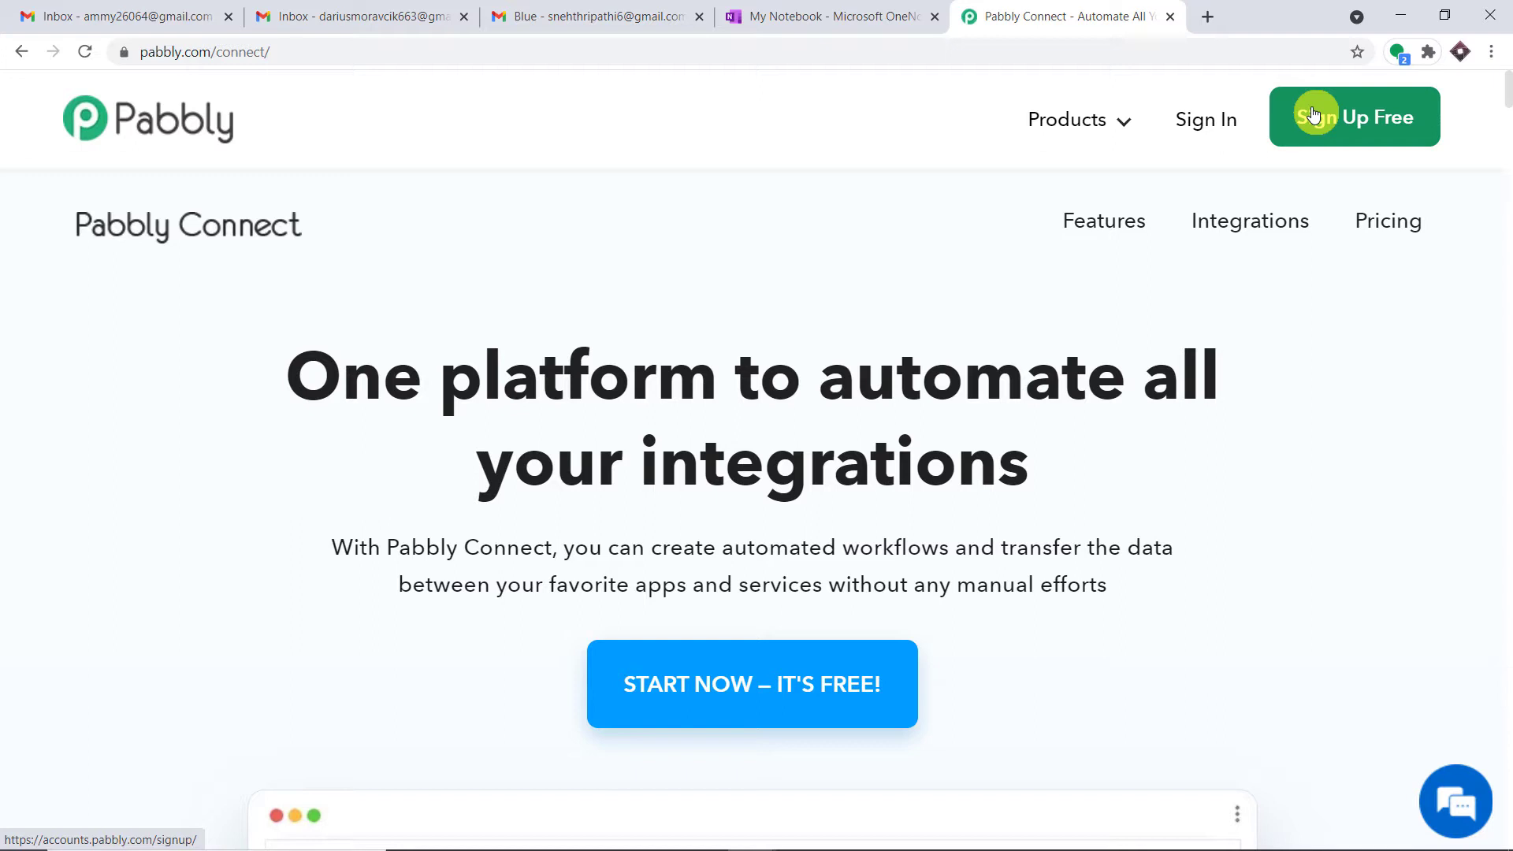
Sign in to Pabbly and open the Connect application's dashboard from the list of all apps.
left_click(1213, 126)
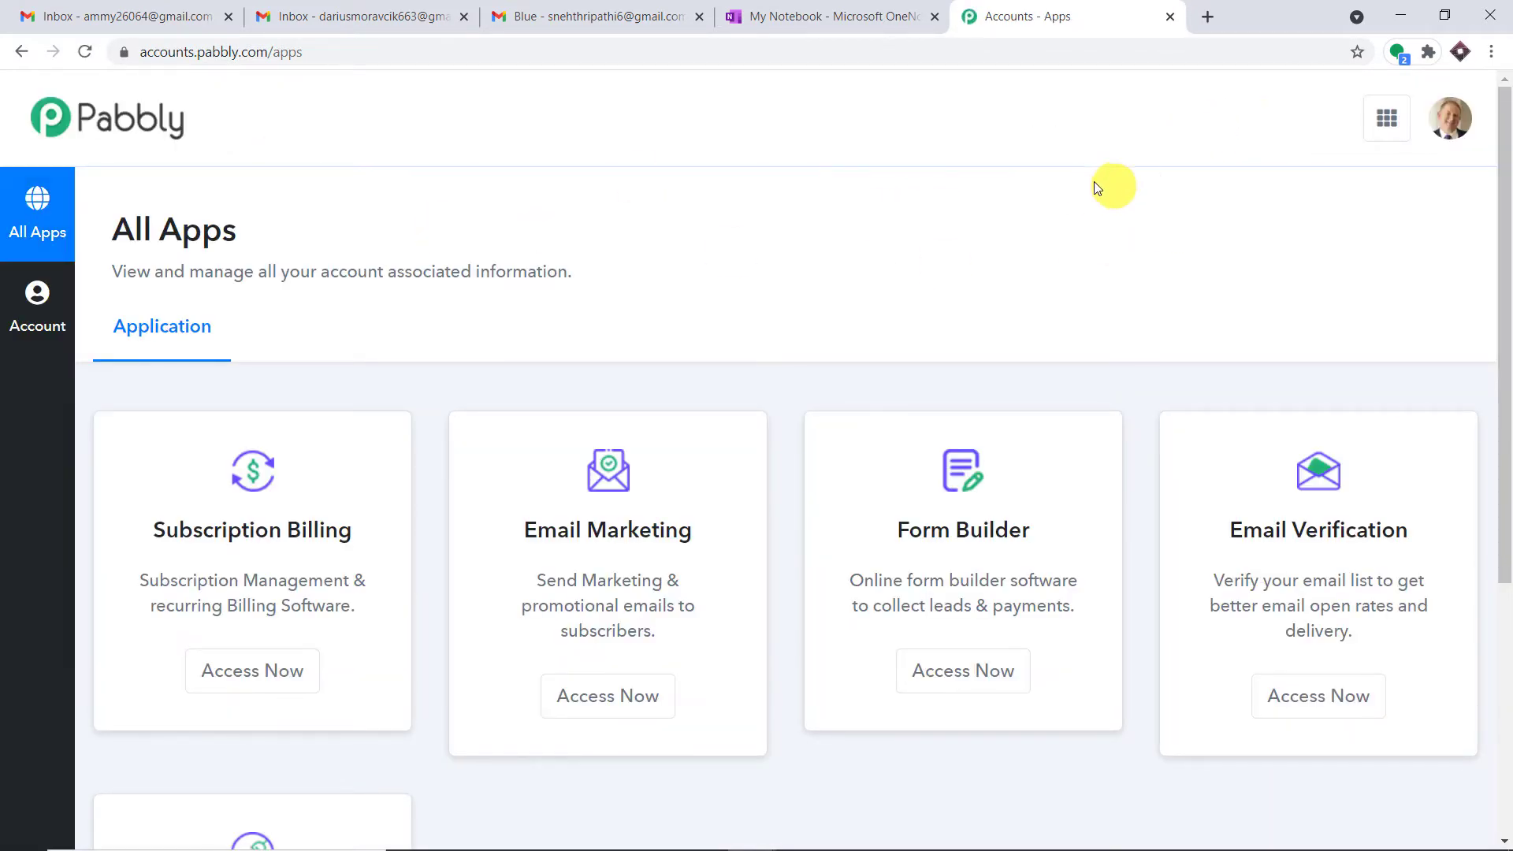
scroll(934, 237, "down", 5)
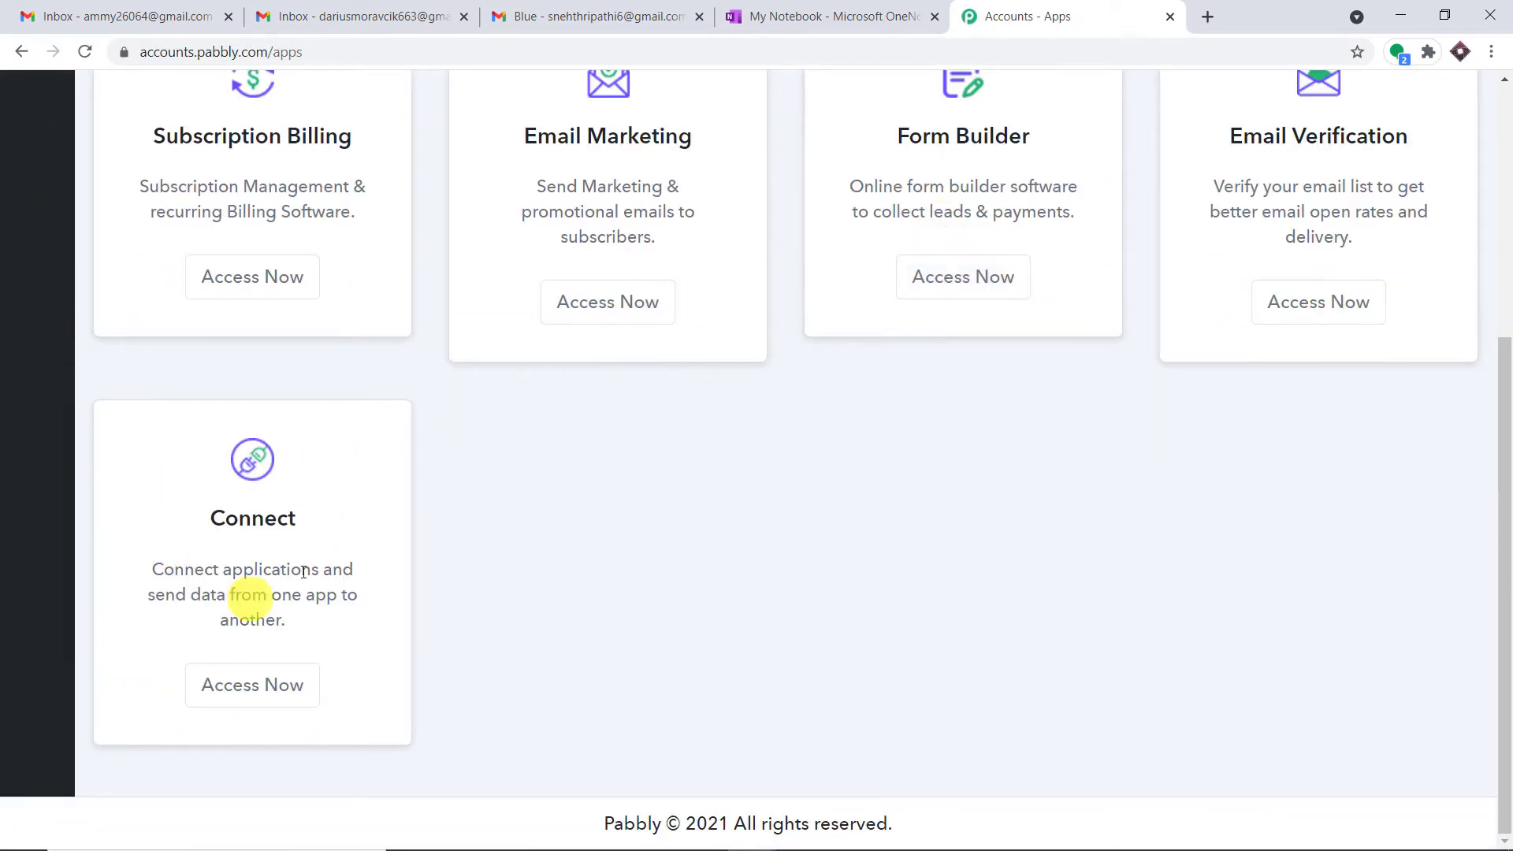
left_click(260, 689)
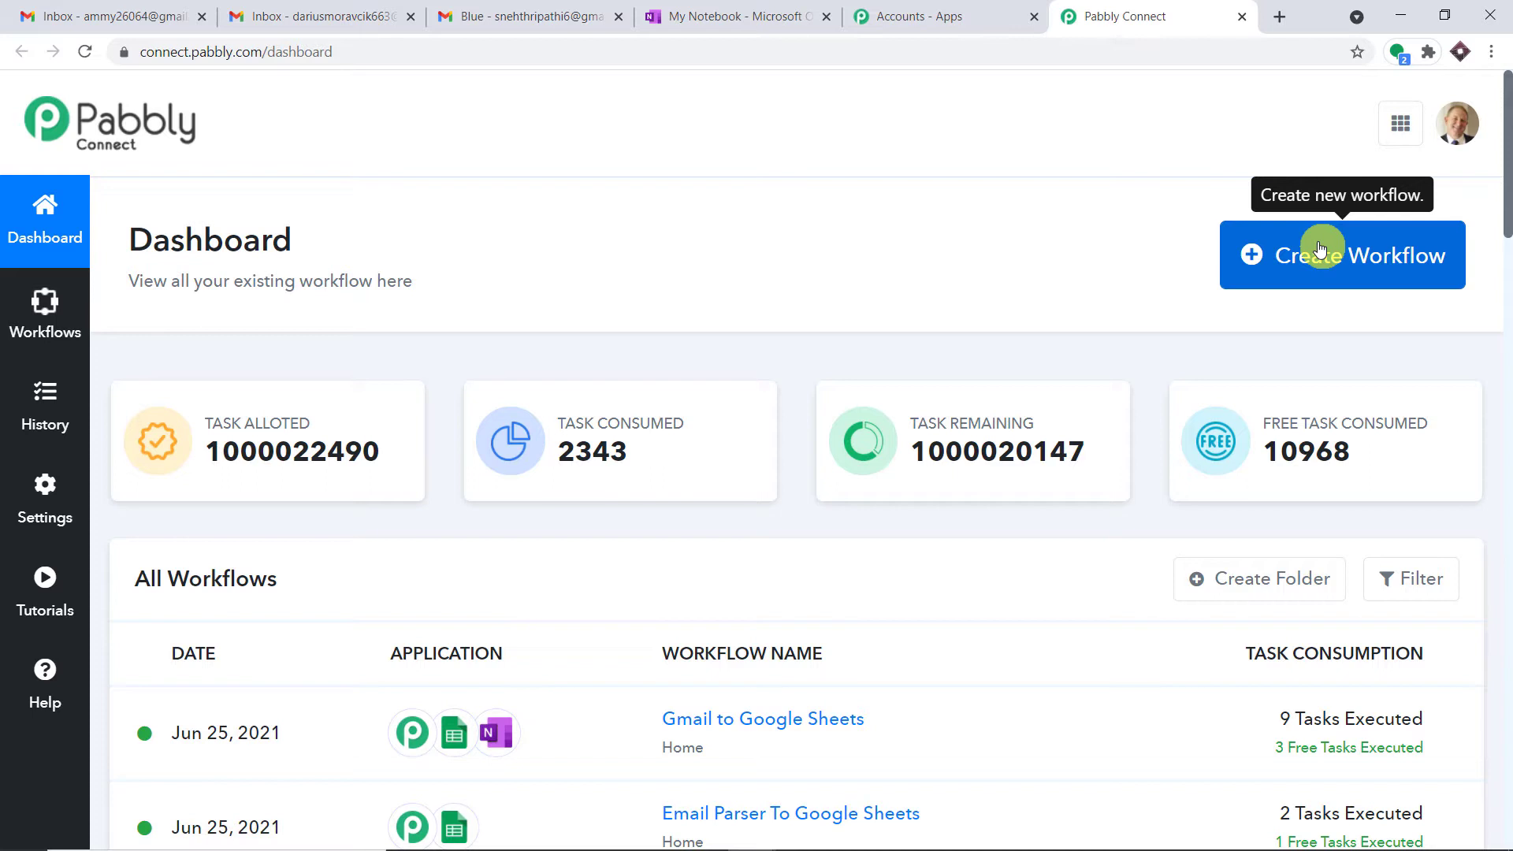
Create a workflow named "Gmail to OneNote" in Pabbly Connect.
left_click(1320, 249)
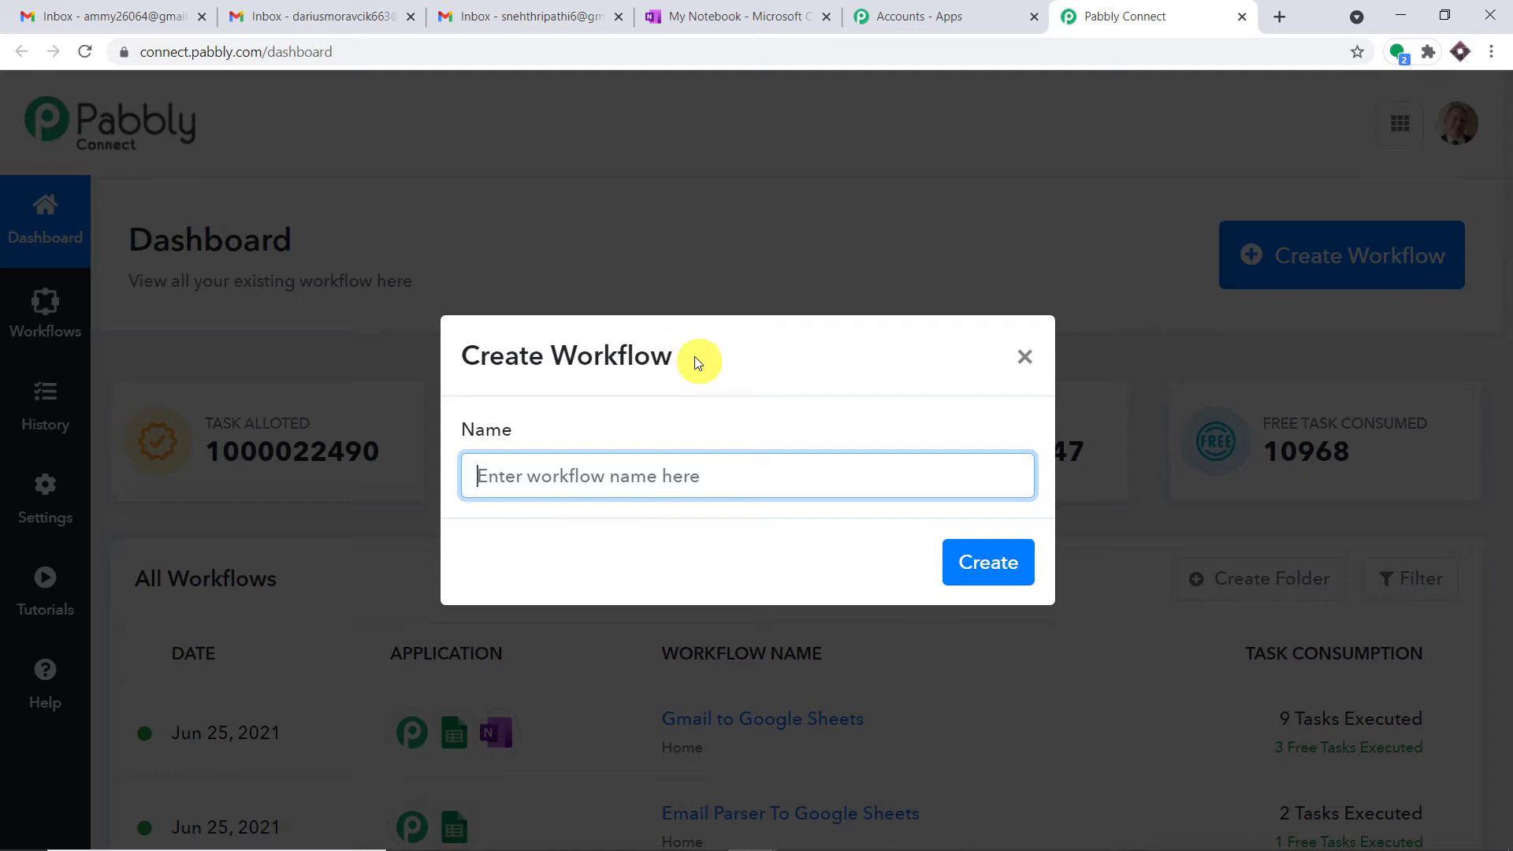
type("Gma")
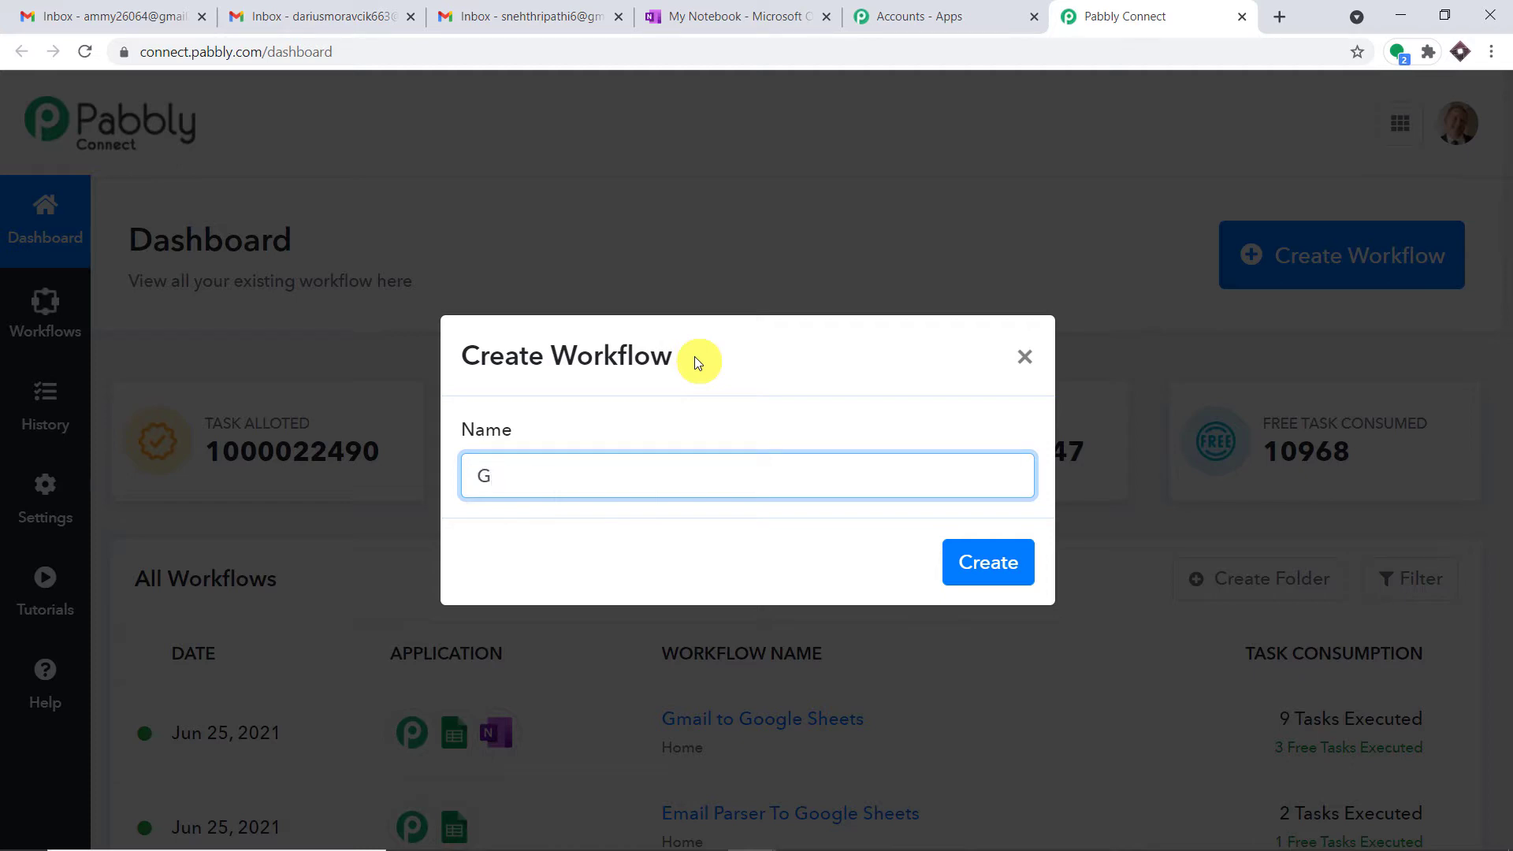
type("il to OneNote")
left_click(990, 564)
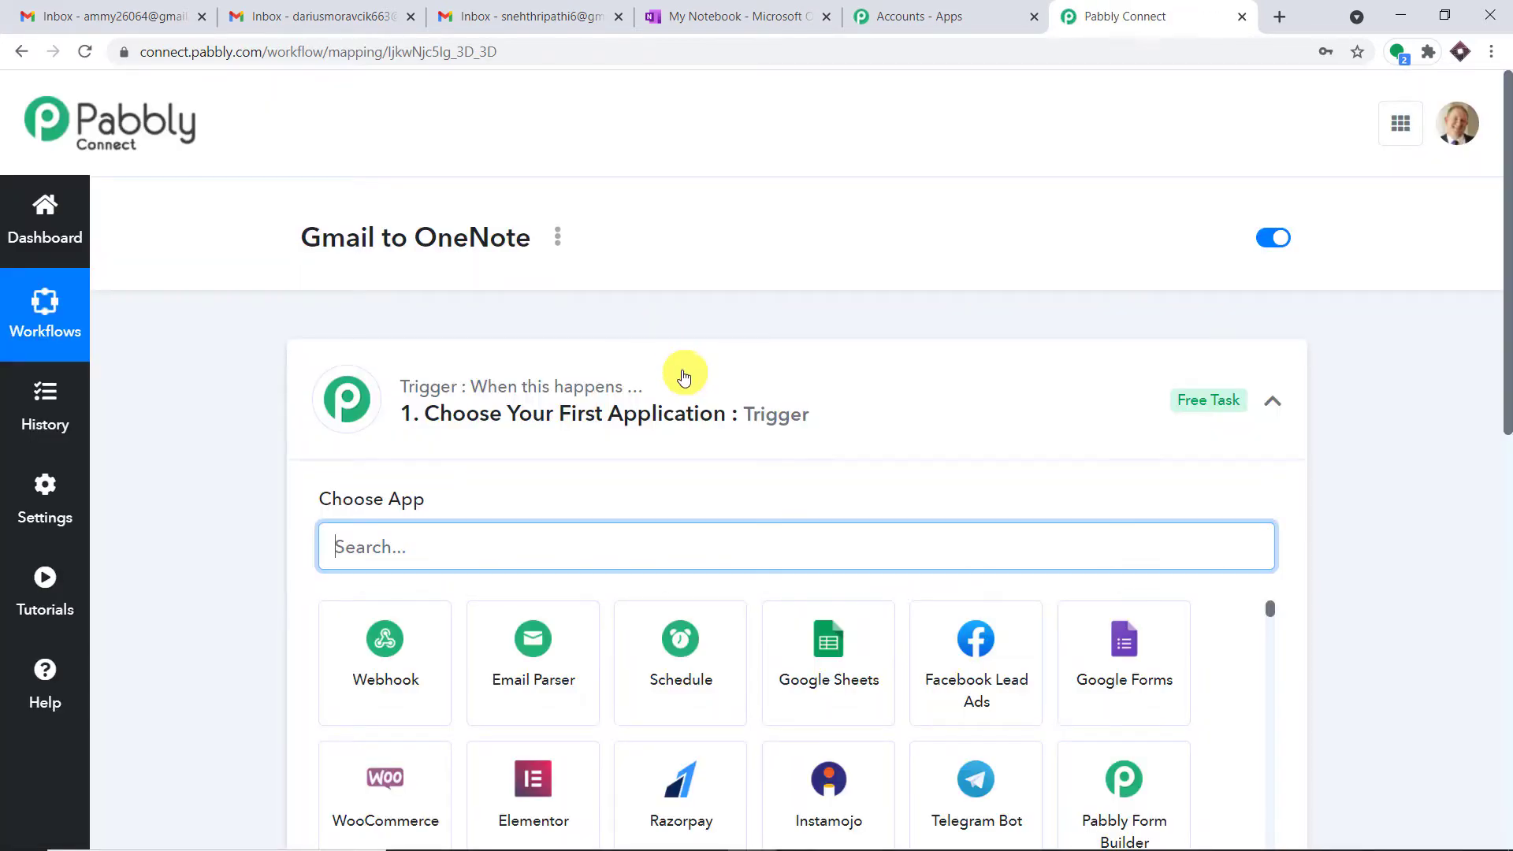
left_click(687, 386)
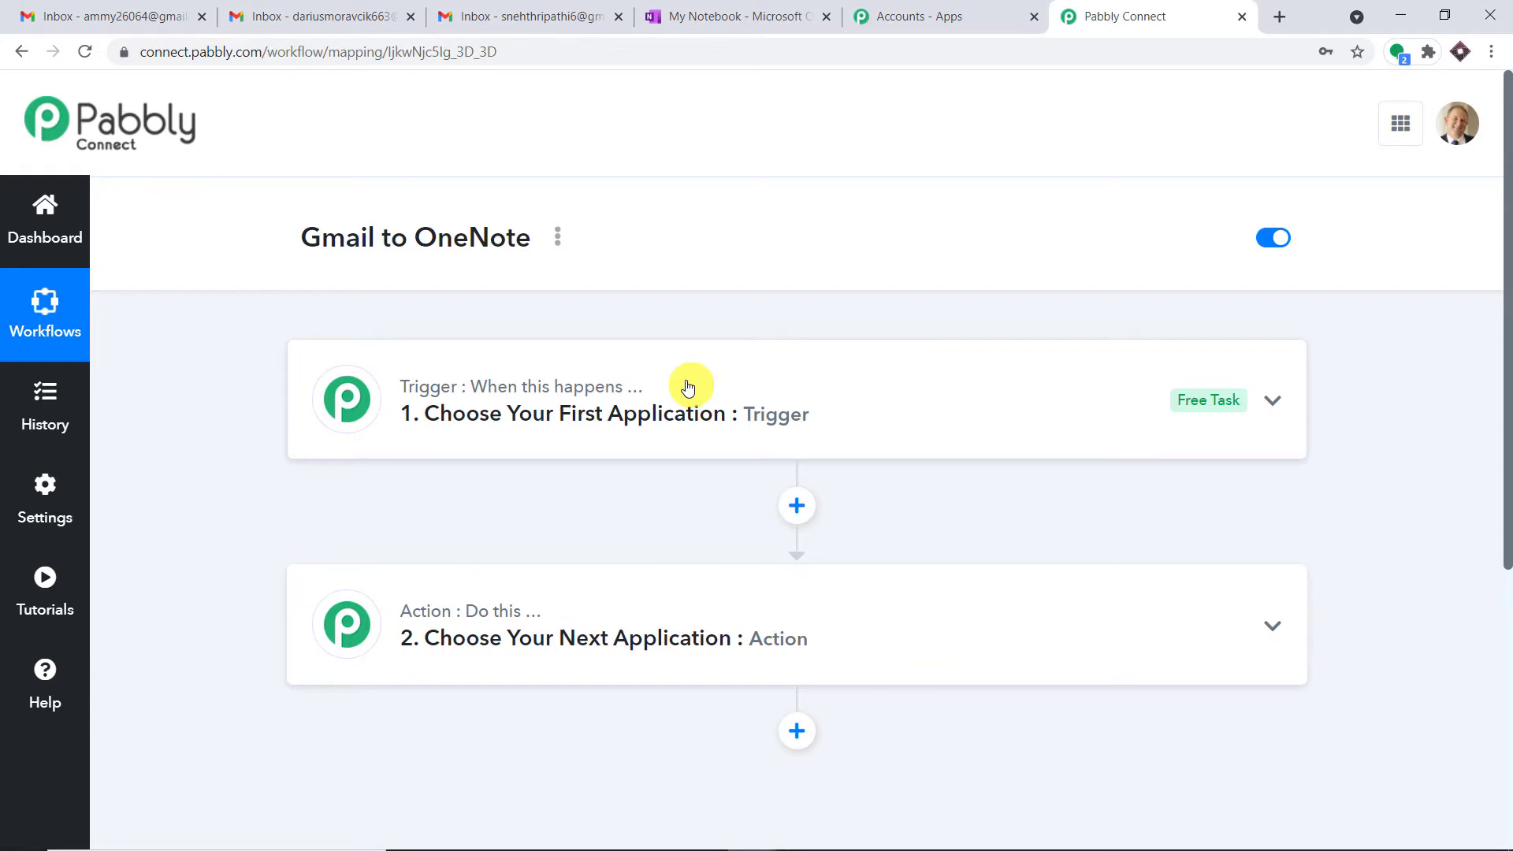
left_click(687, 615)
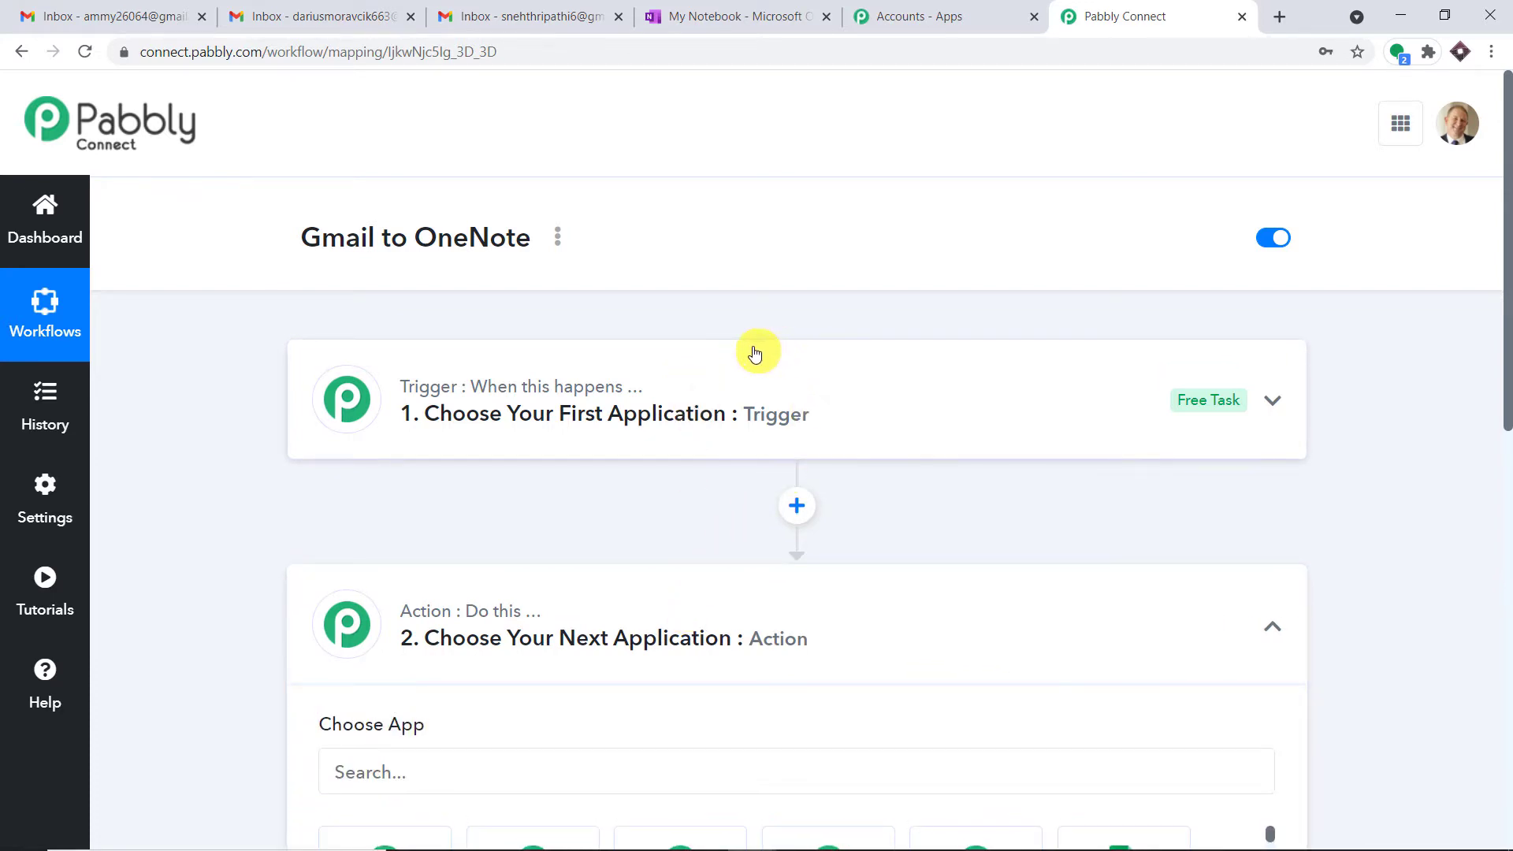
left_click(619, 616)
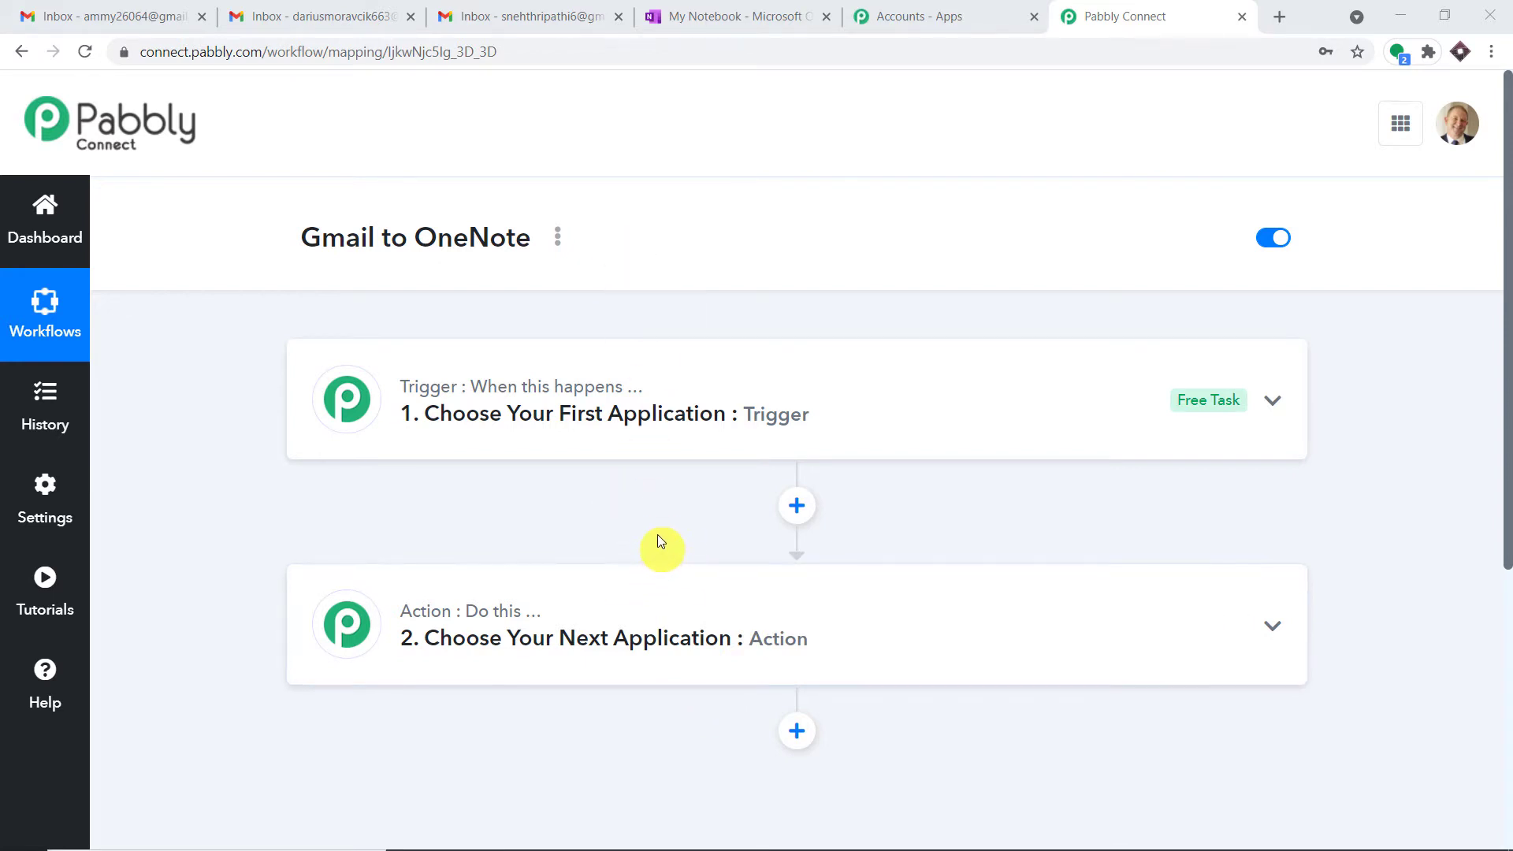
left_click_drag(303, 238, 553, 240)
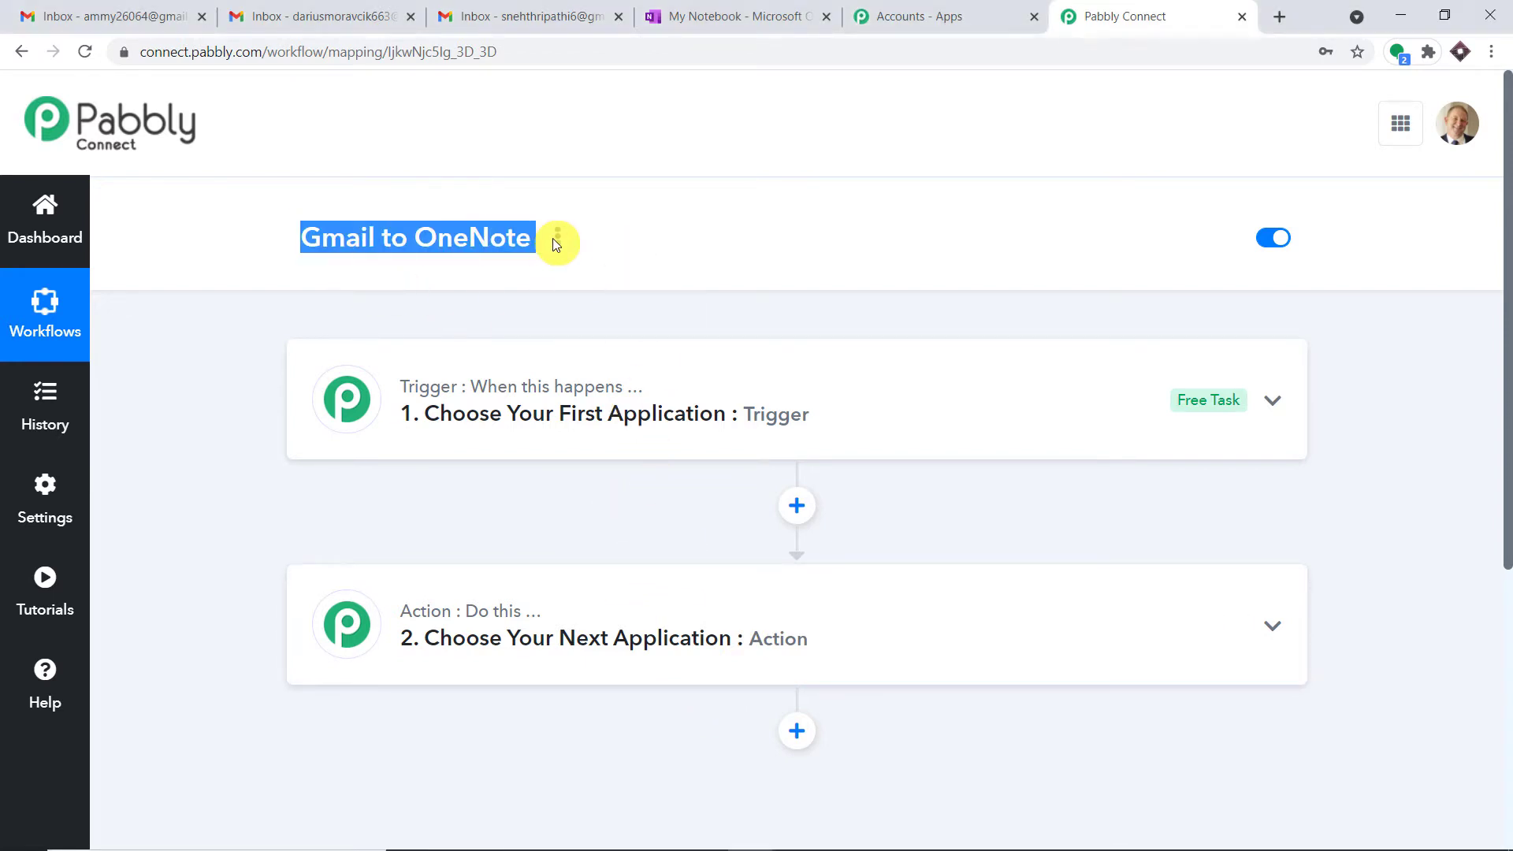
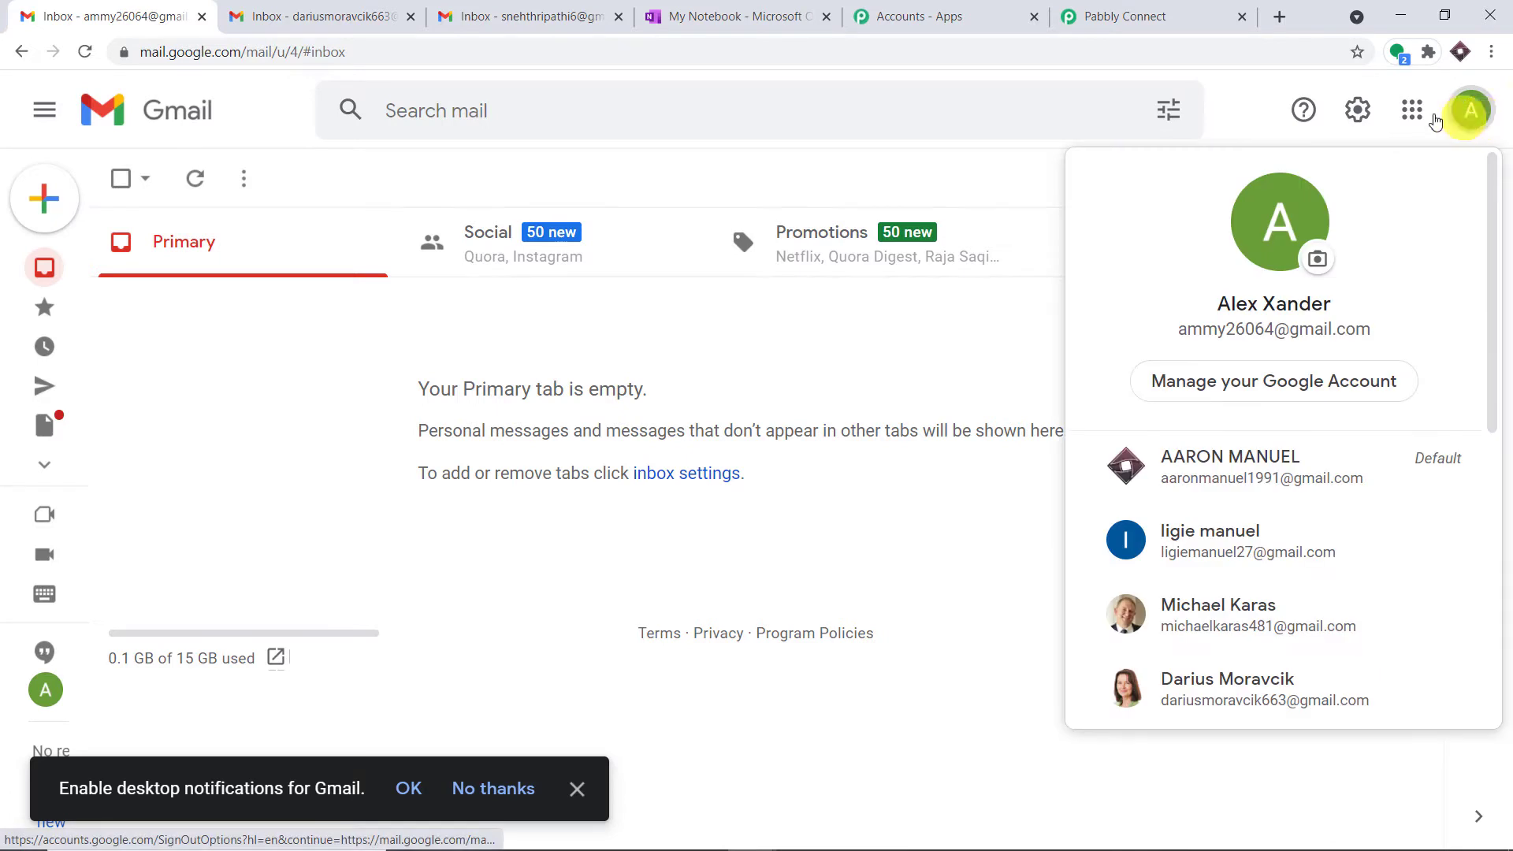
Compose a new Gmail message with the subject "Black" and the body "Black is evil".
left_click(44, 198)
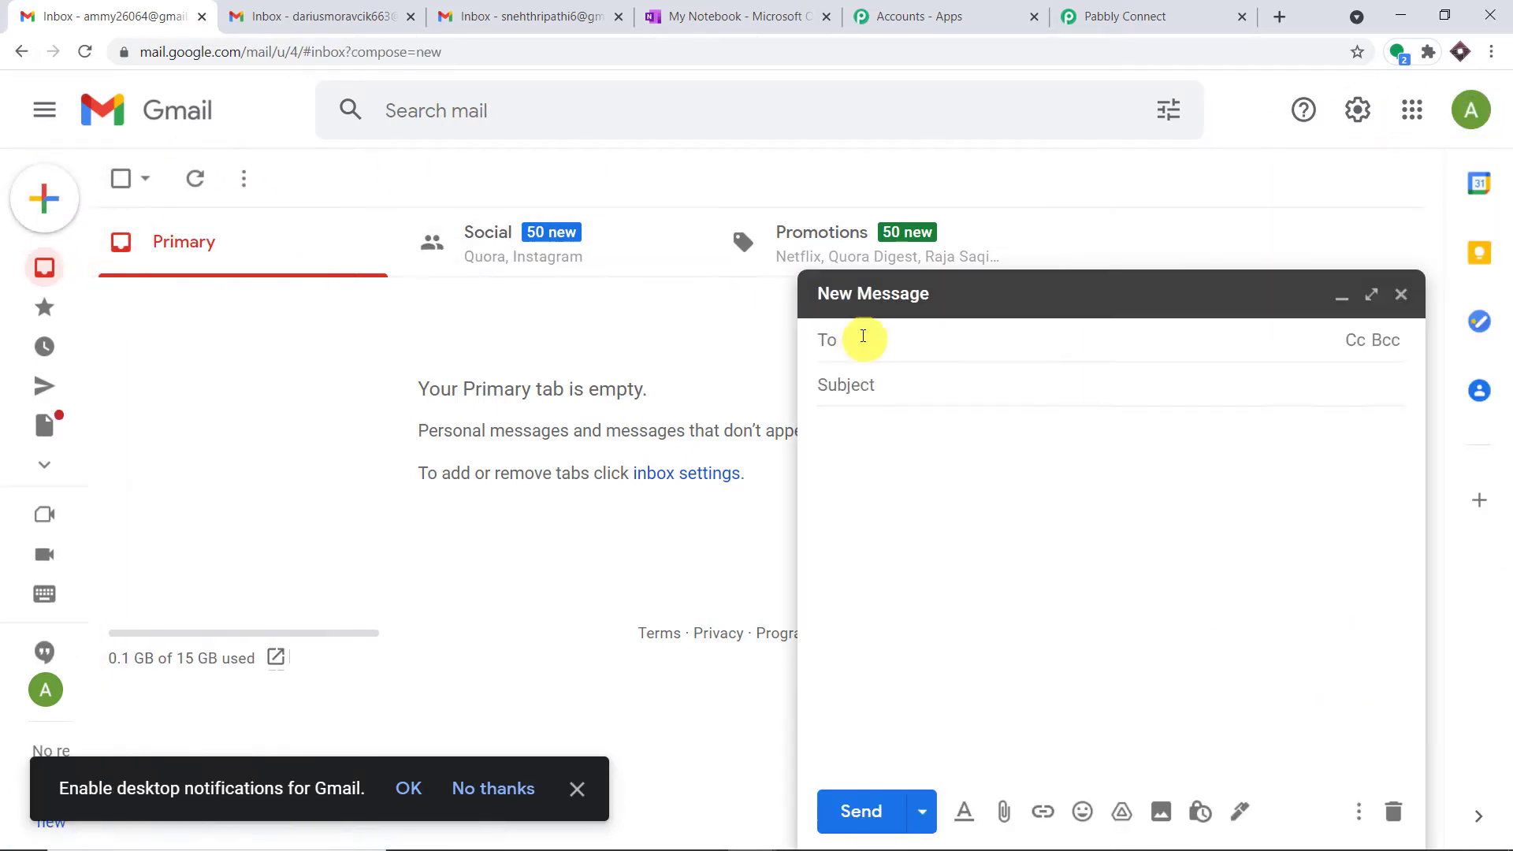
left_click(879, 383)
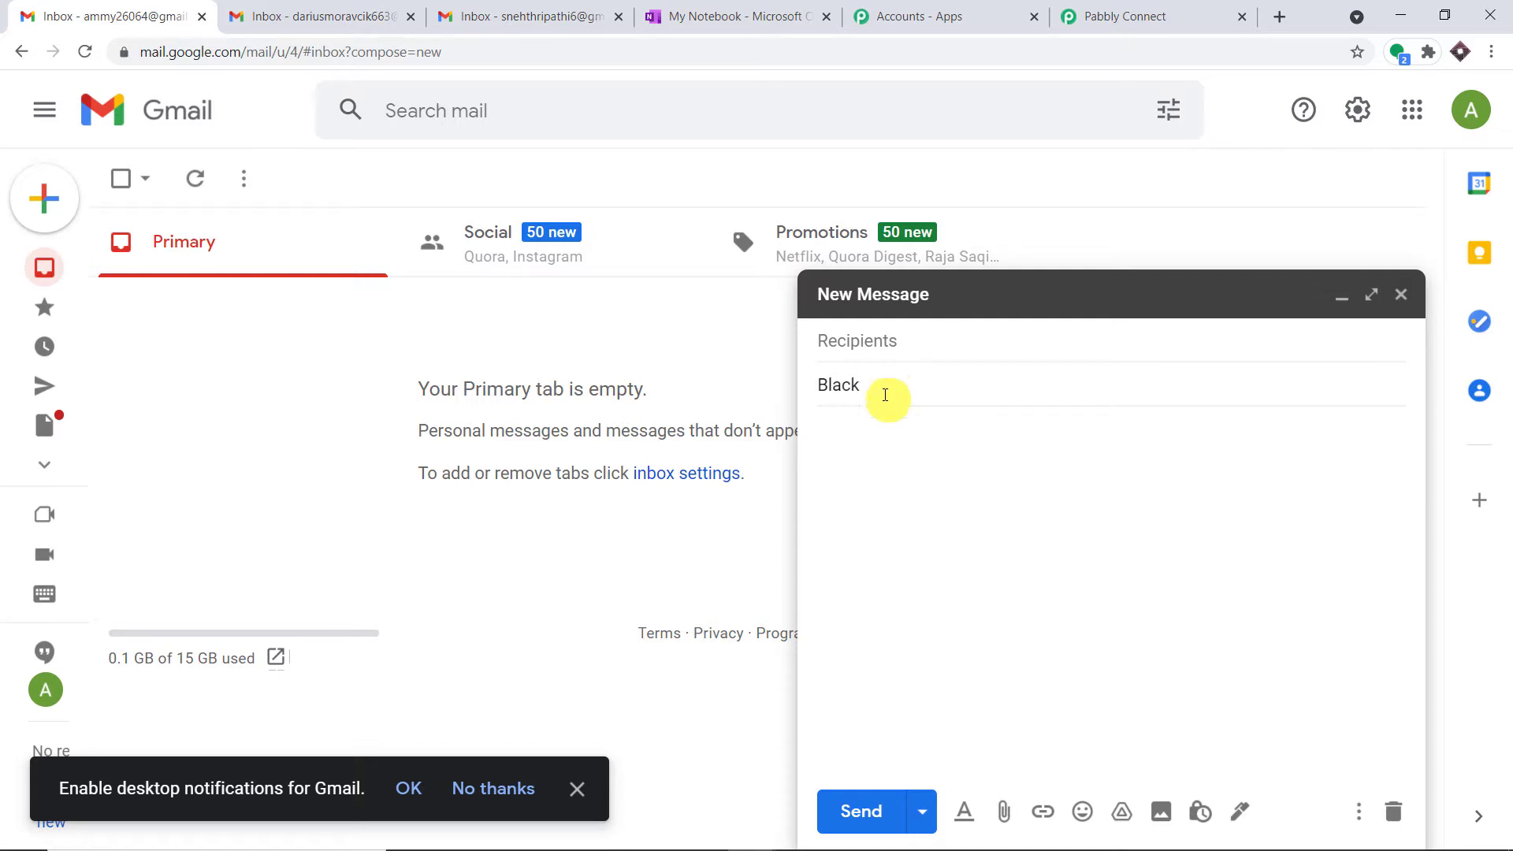
left_click(883, 436)
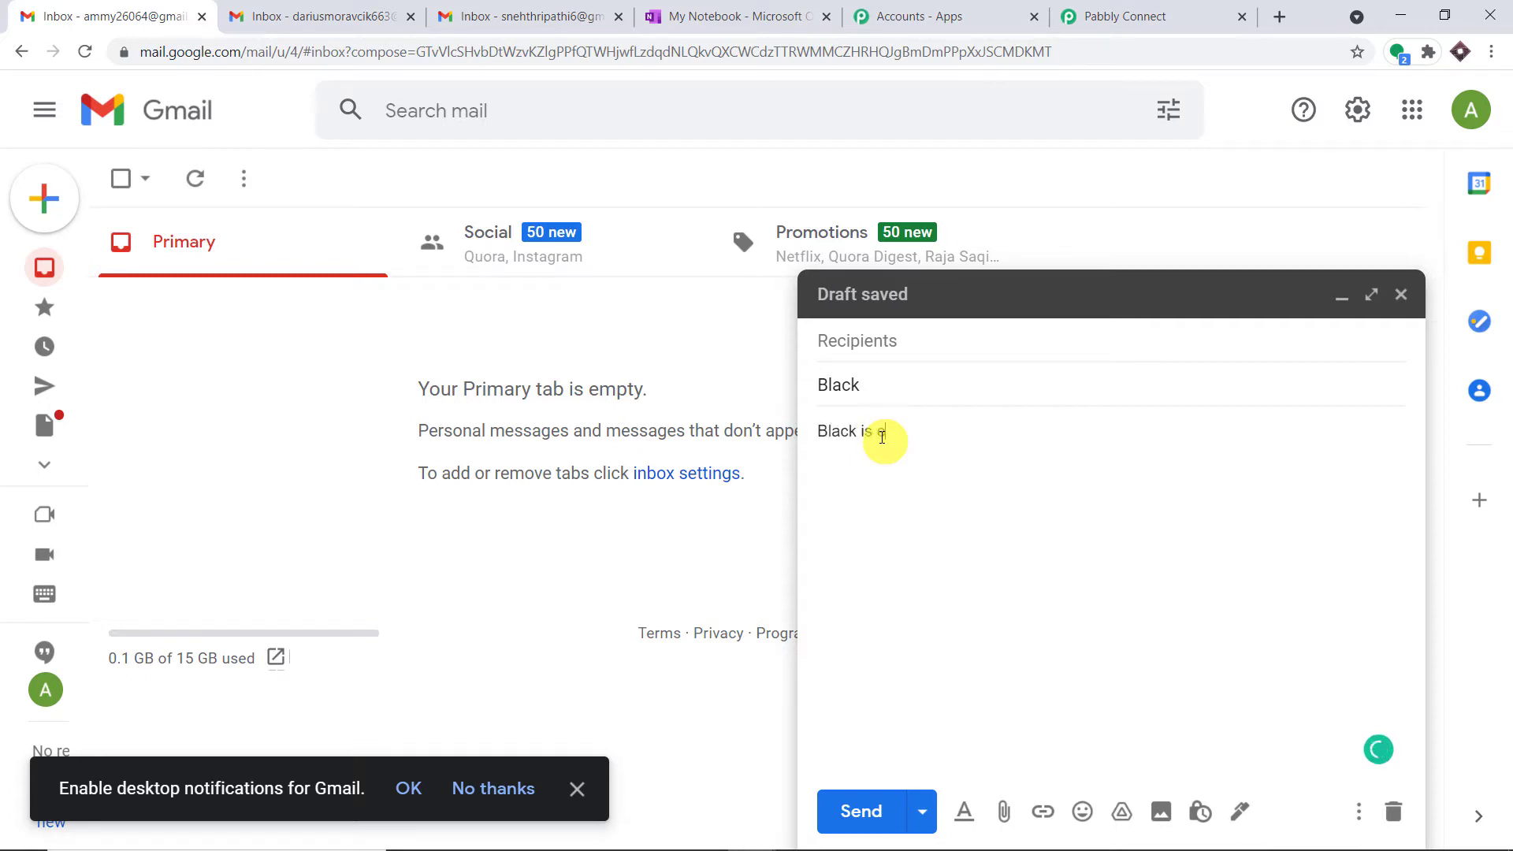
type("Black is evil")
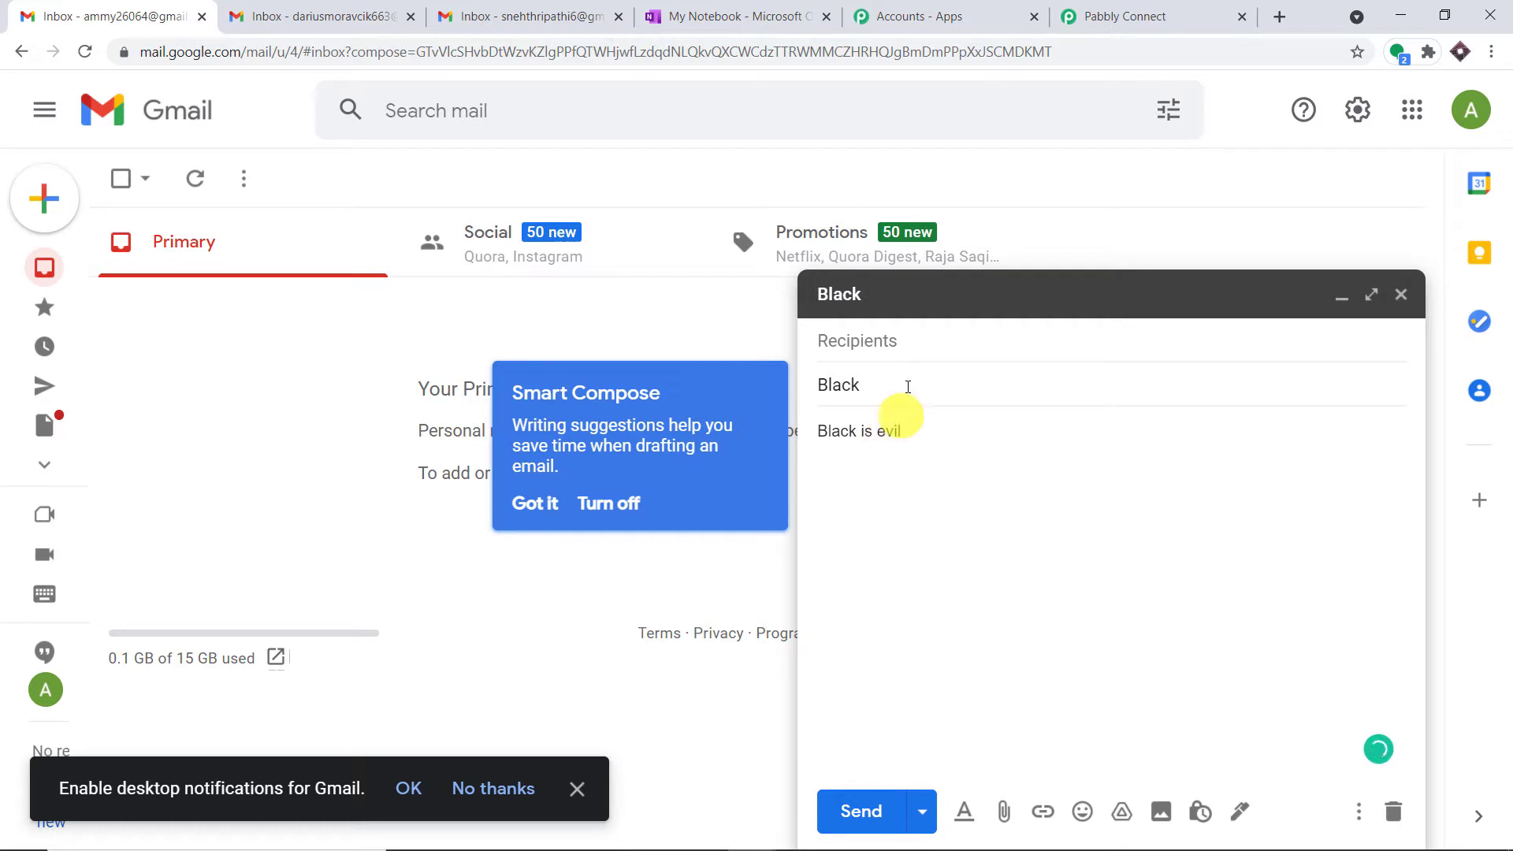
left_click(916, 343)
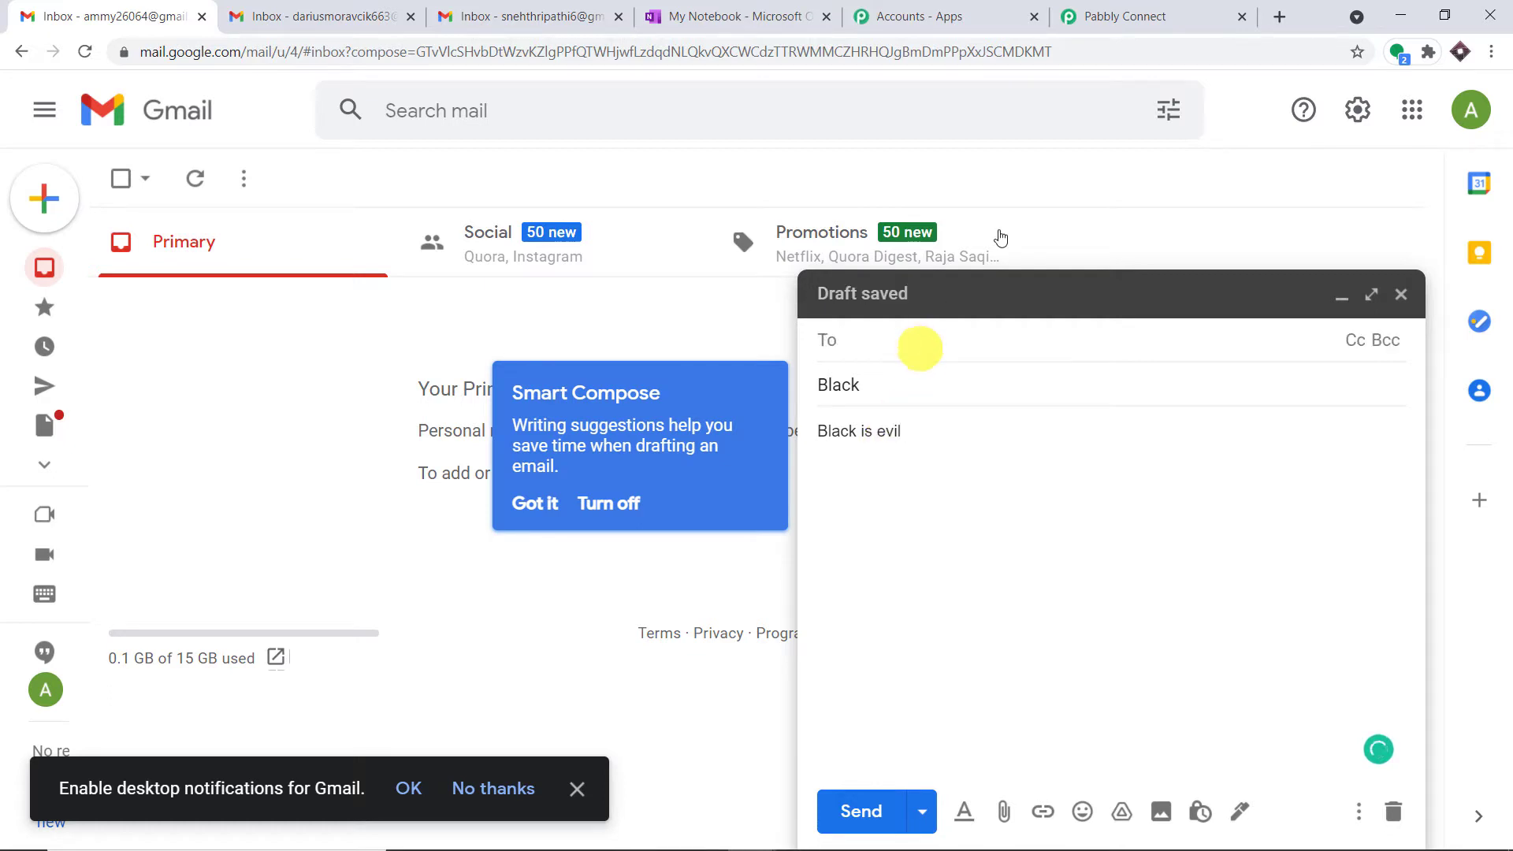
Copy the Email Parser trigger's address from the Pabbly Connect workflow and paste it as the recipient of the Gmail draft.
left_click(1118, 16)
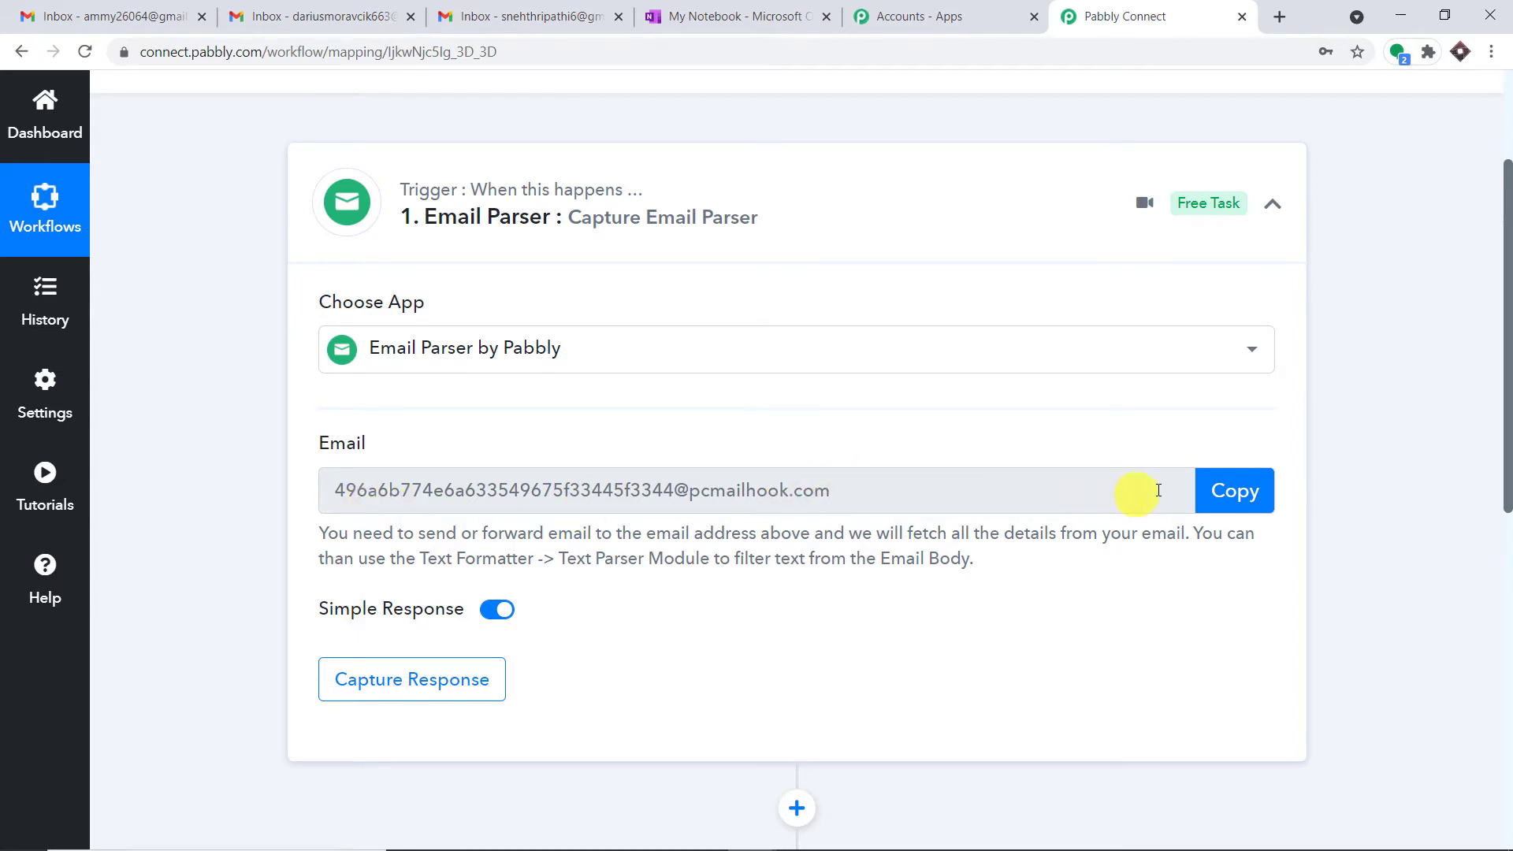
left_click(1234, 491)
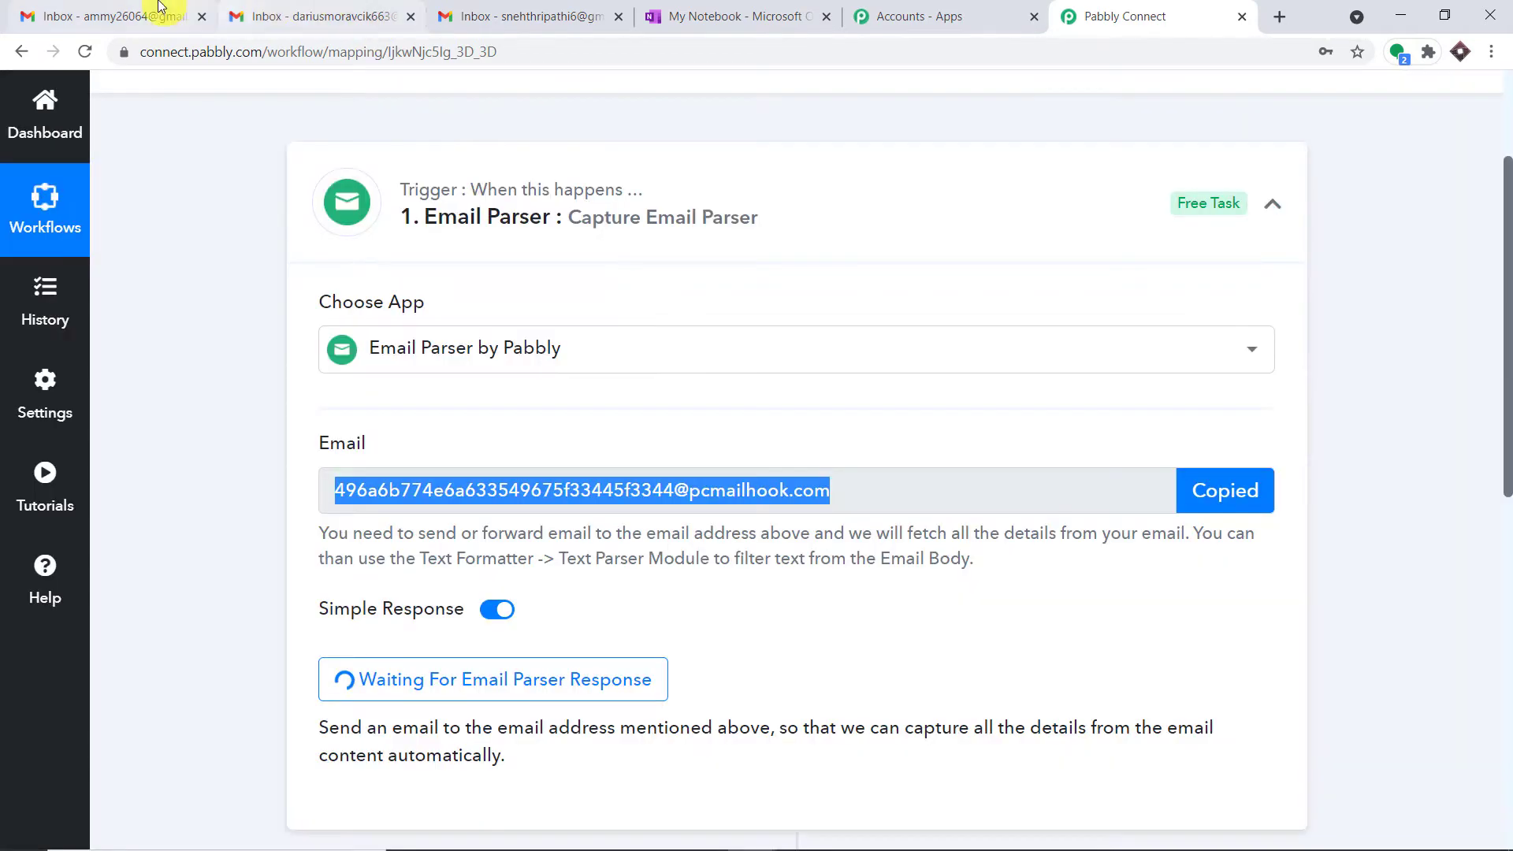
left_click(158, 16)
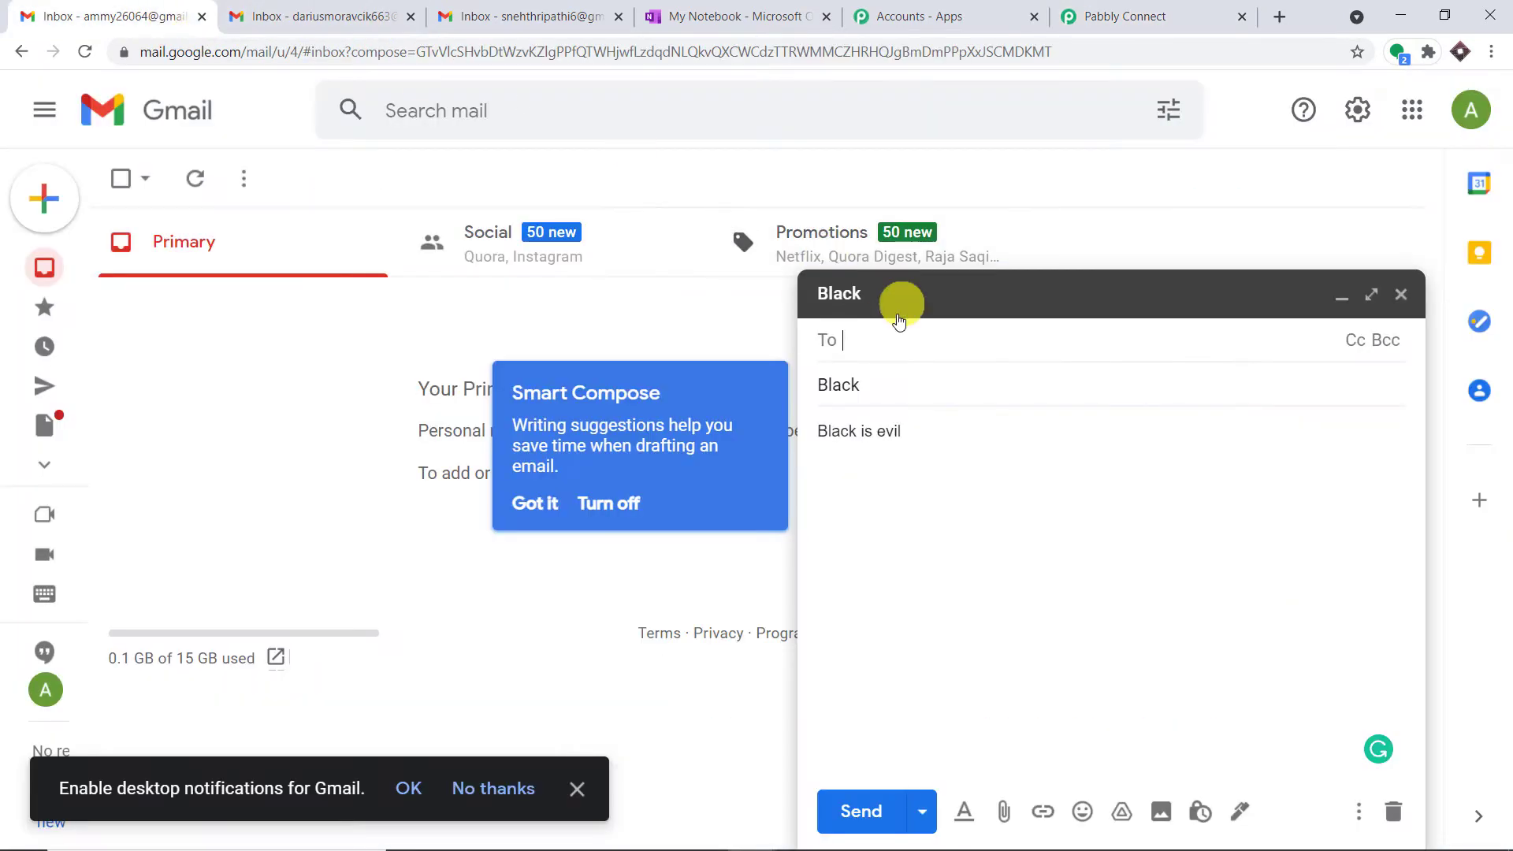
right_click(892, 339)
left_click(964, 496)
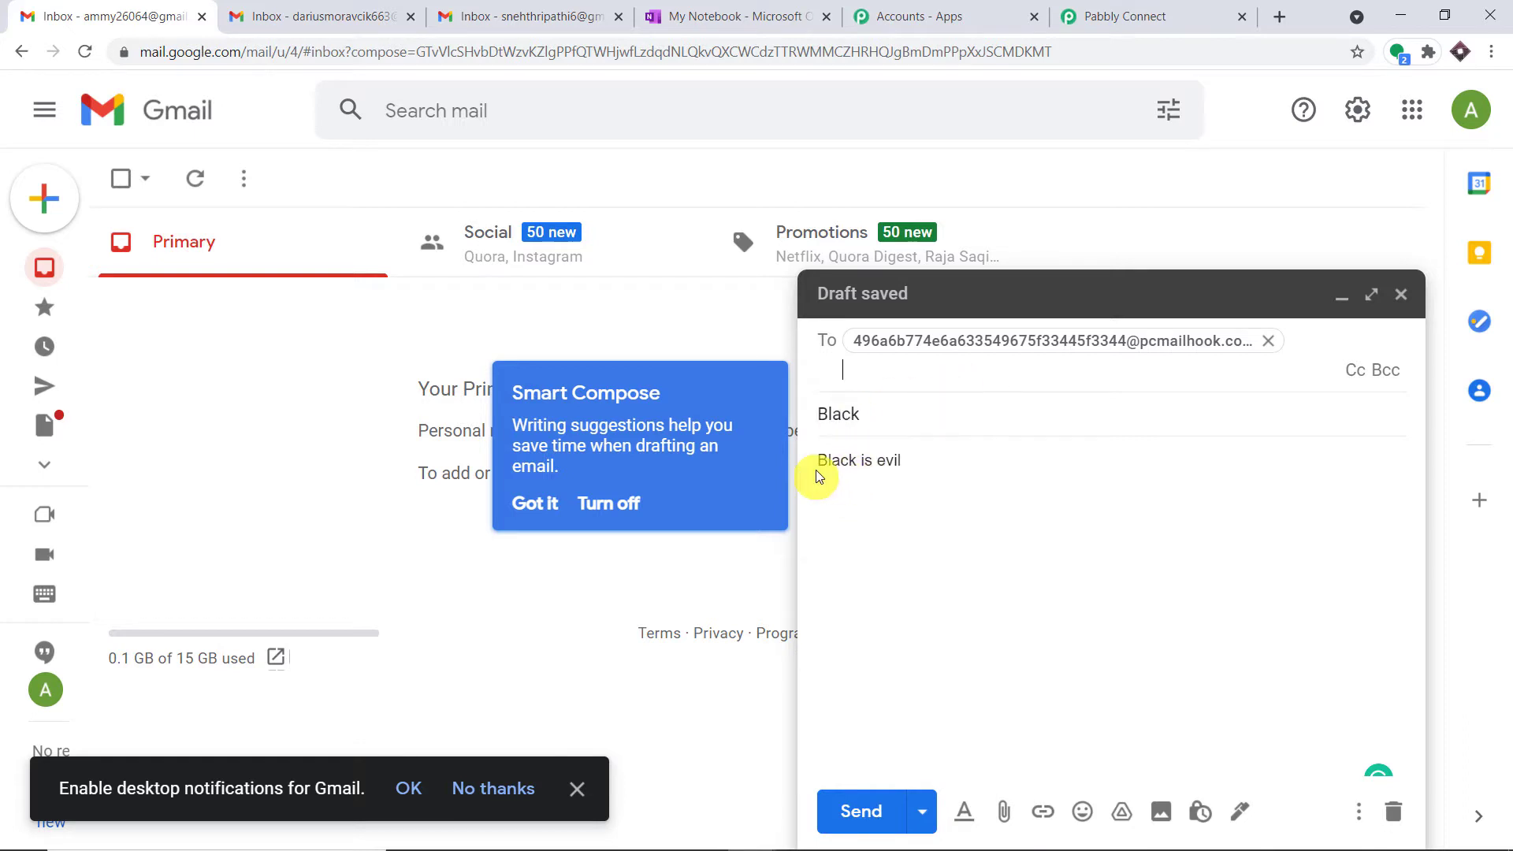
Send the "Black" test email to the parser address and return to the waiting Email Parser trigger in Pabbly Connect.
left_click(1111, 16)
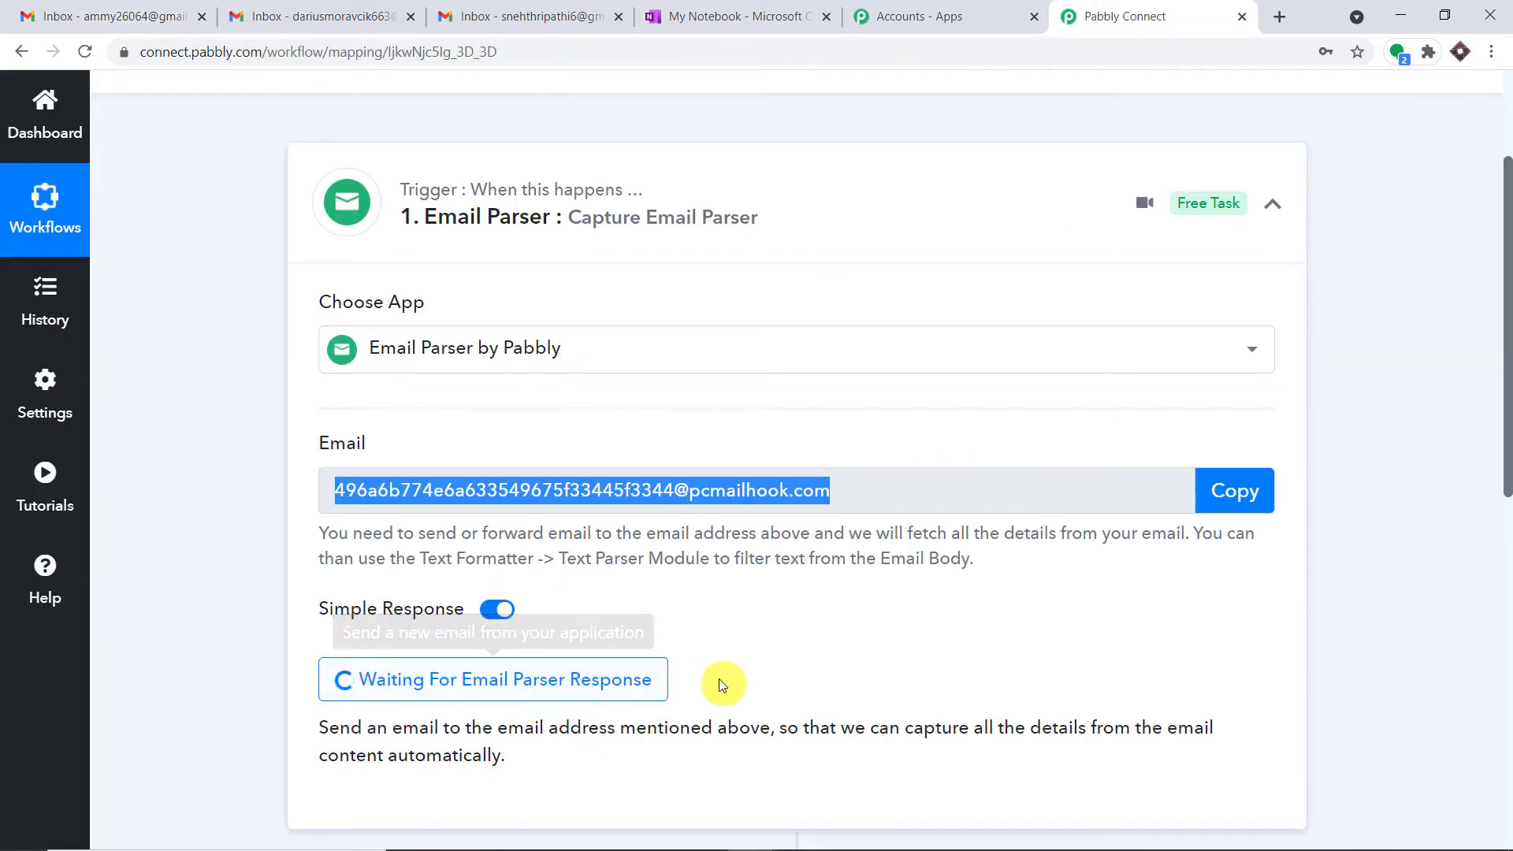
left_click(158, 17)
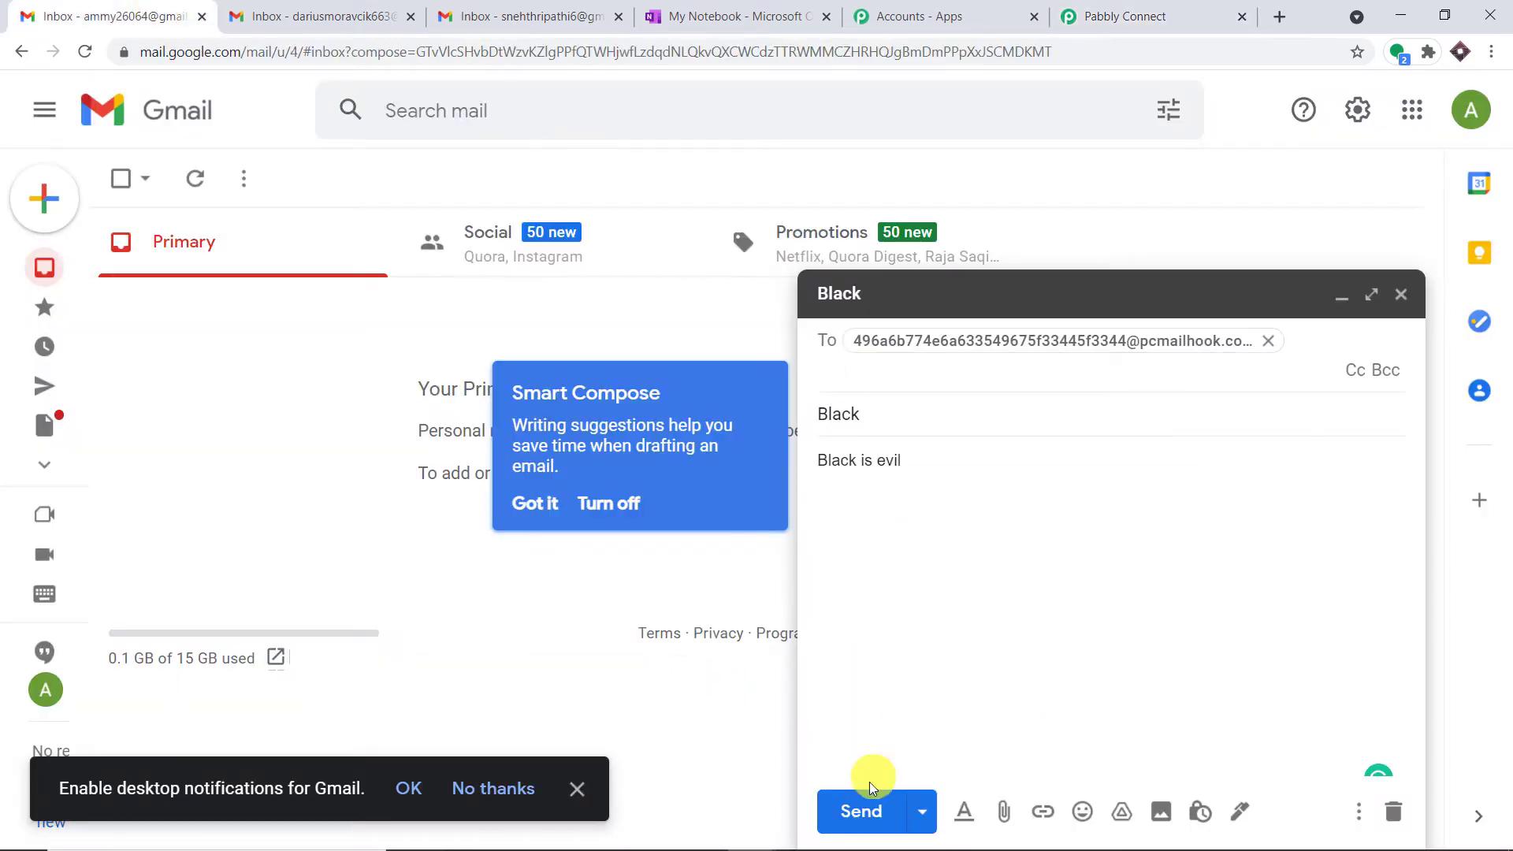
left_click(865, 813)
left_click(1111, 16)
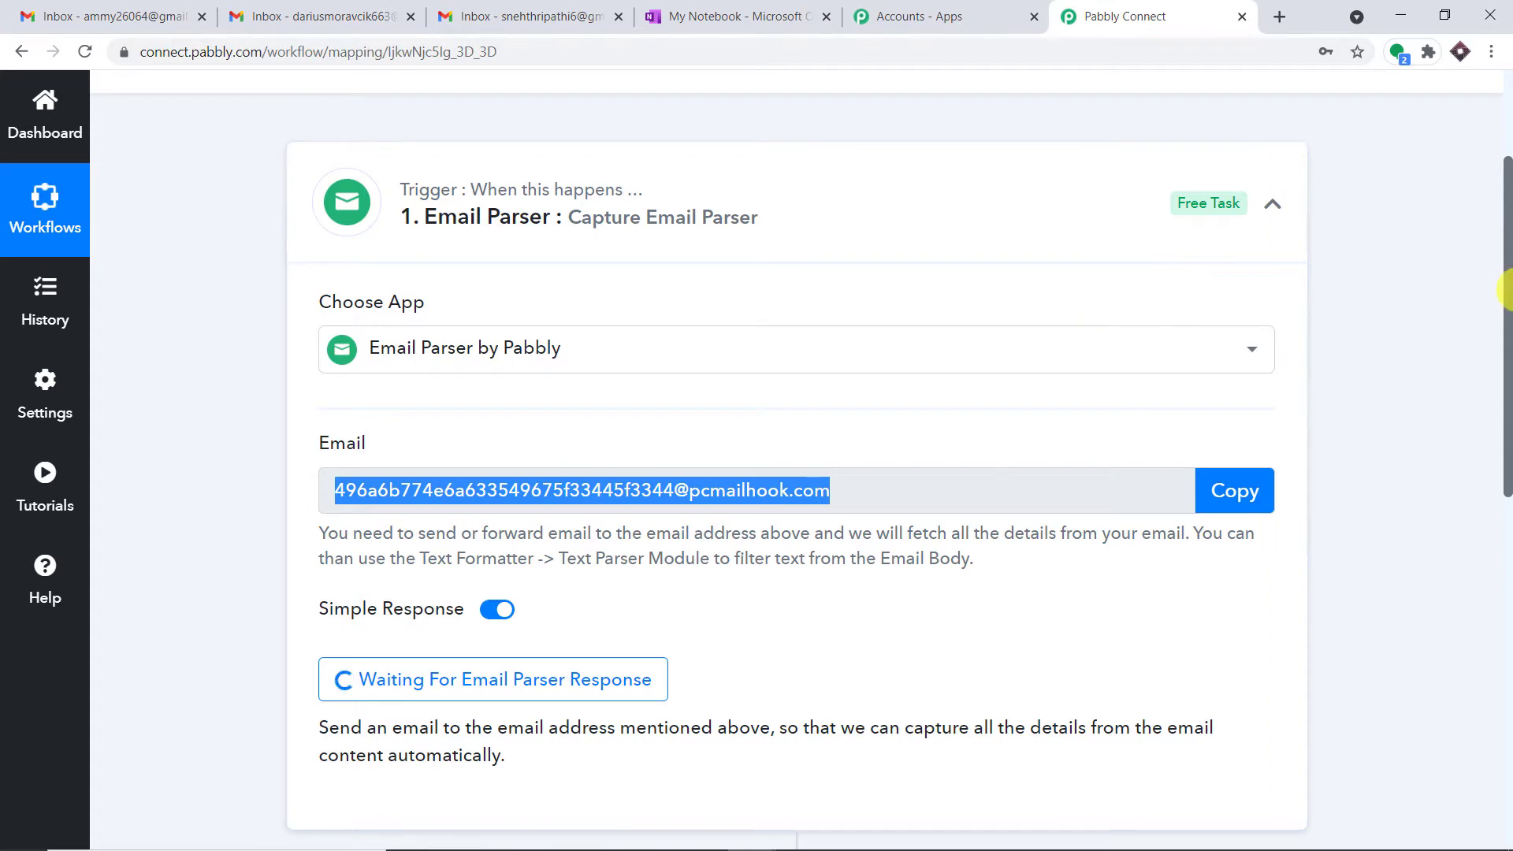
left_click_drag(1507, 289, 1506, 357)
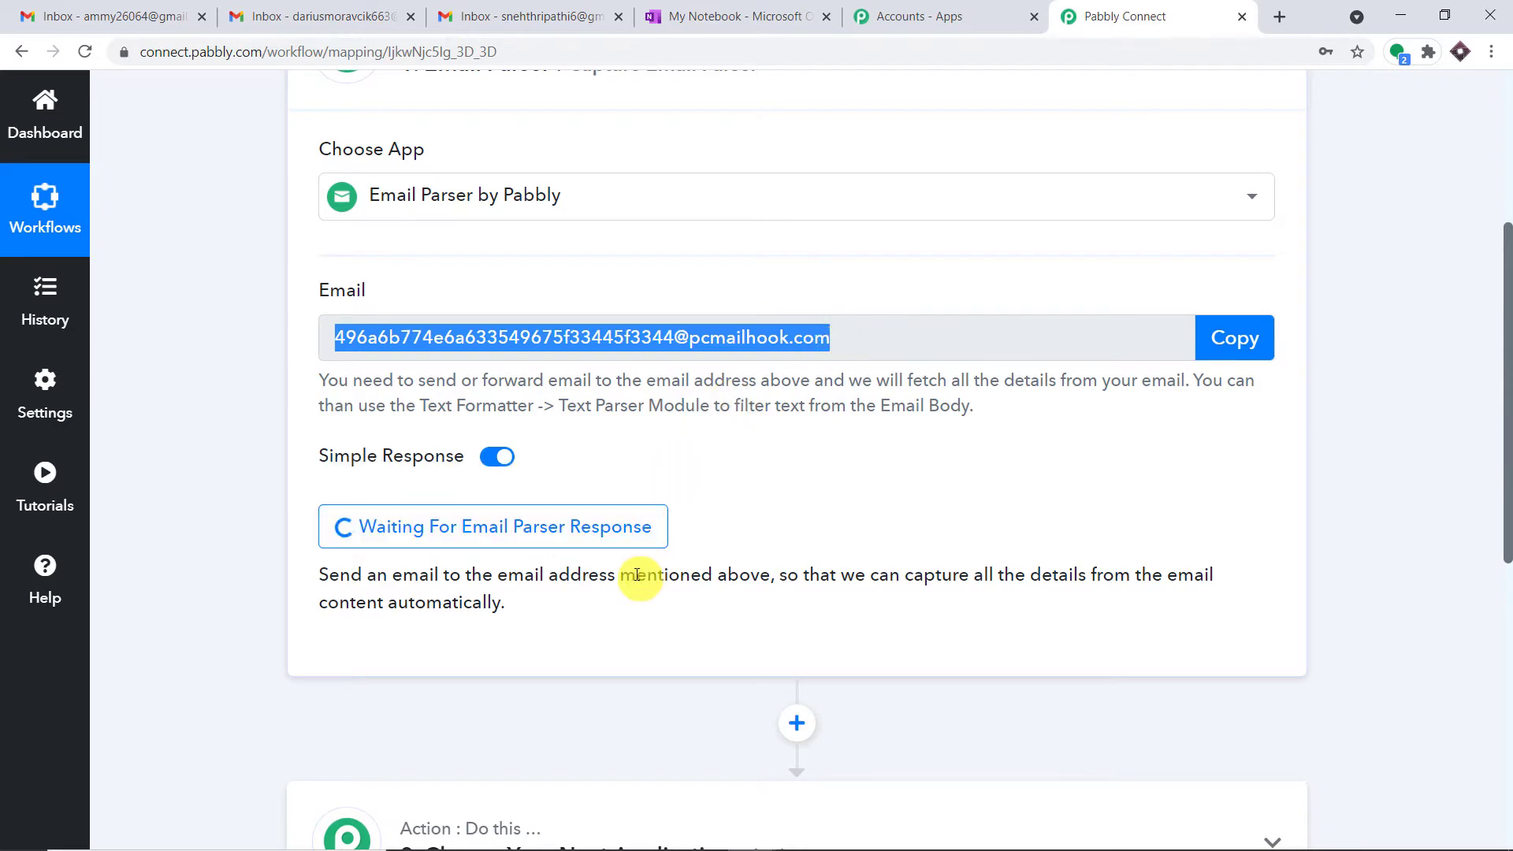
Compare the receiving Gmail account's address with the Email Parser address in the Pabbly Connect trigger.
left_click(556, 16)
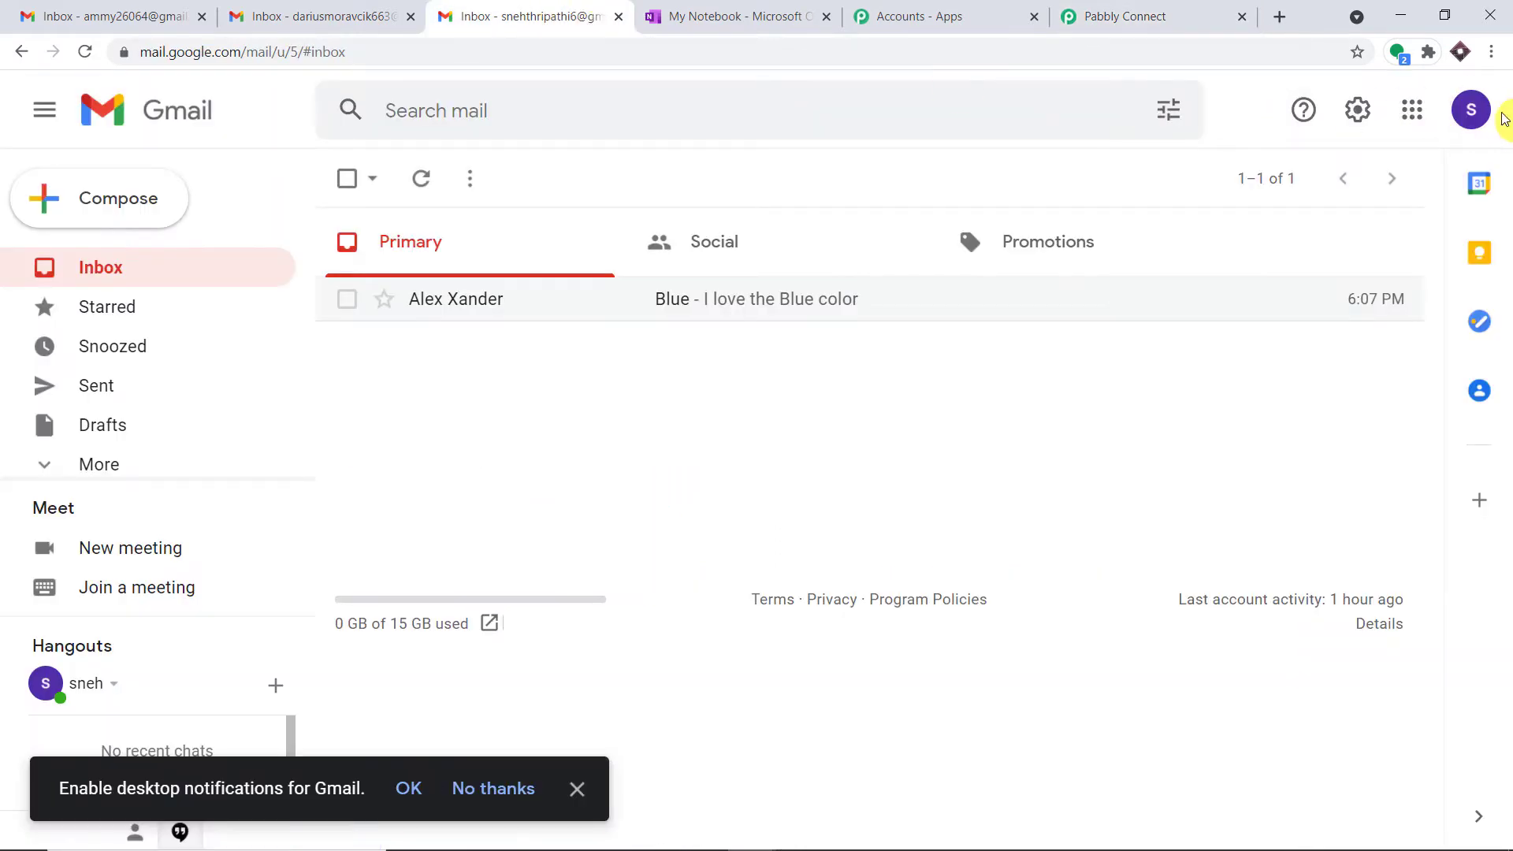
left_click(1474, 111)
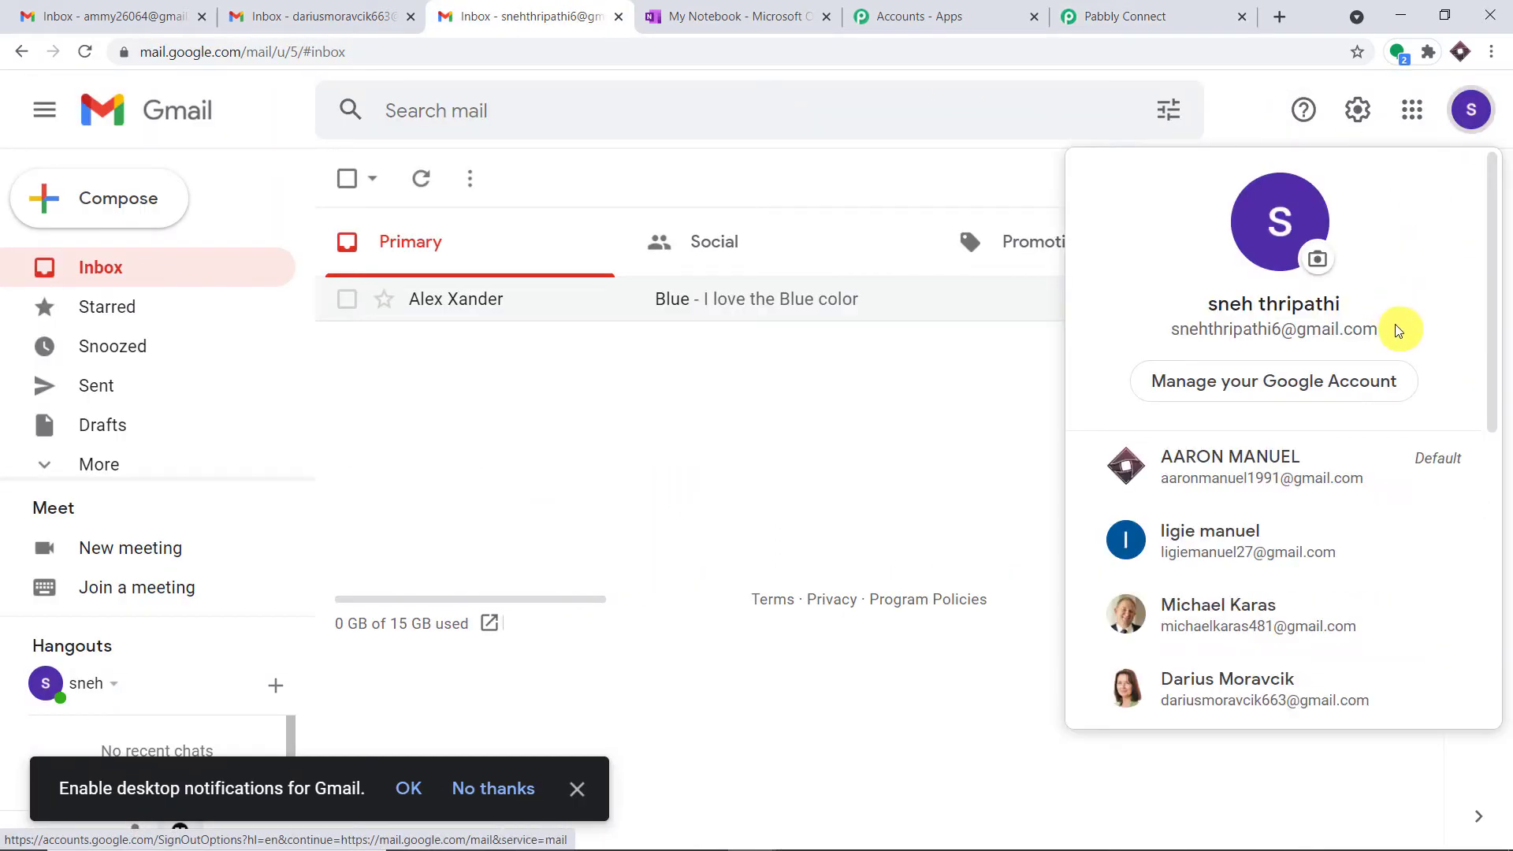
left_click_drag(1395, 328, 1171, 334)
left_click(1125, 16)
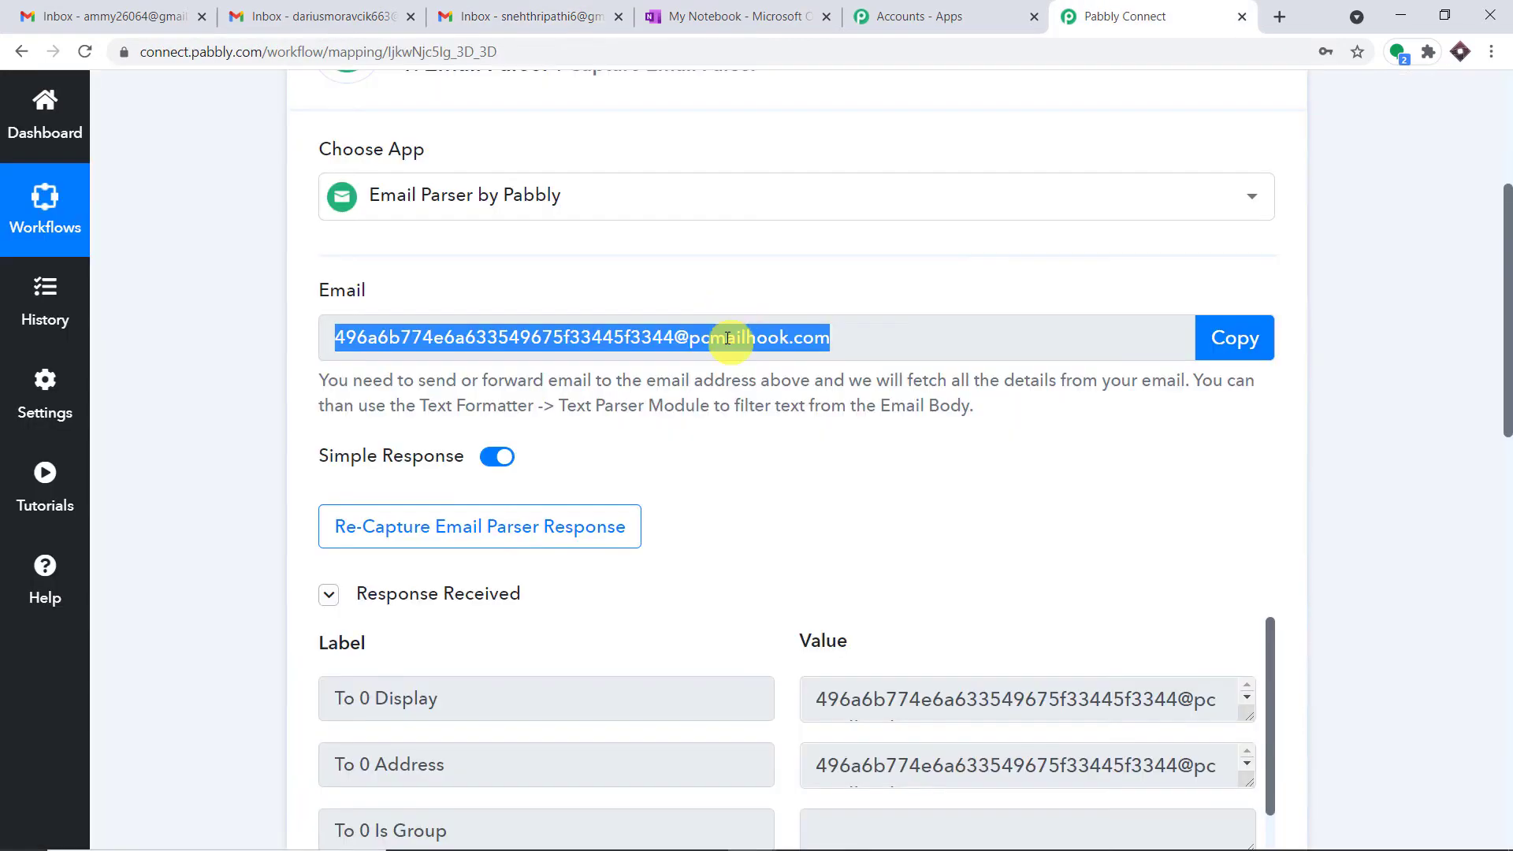
left_click(556, 16)
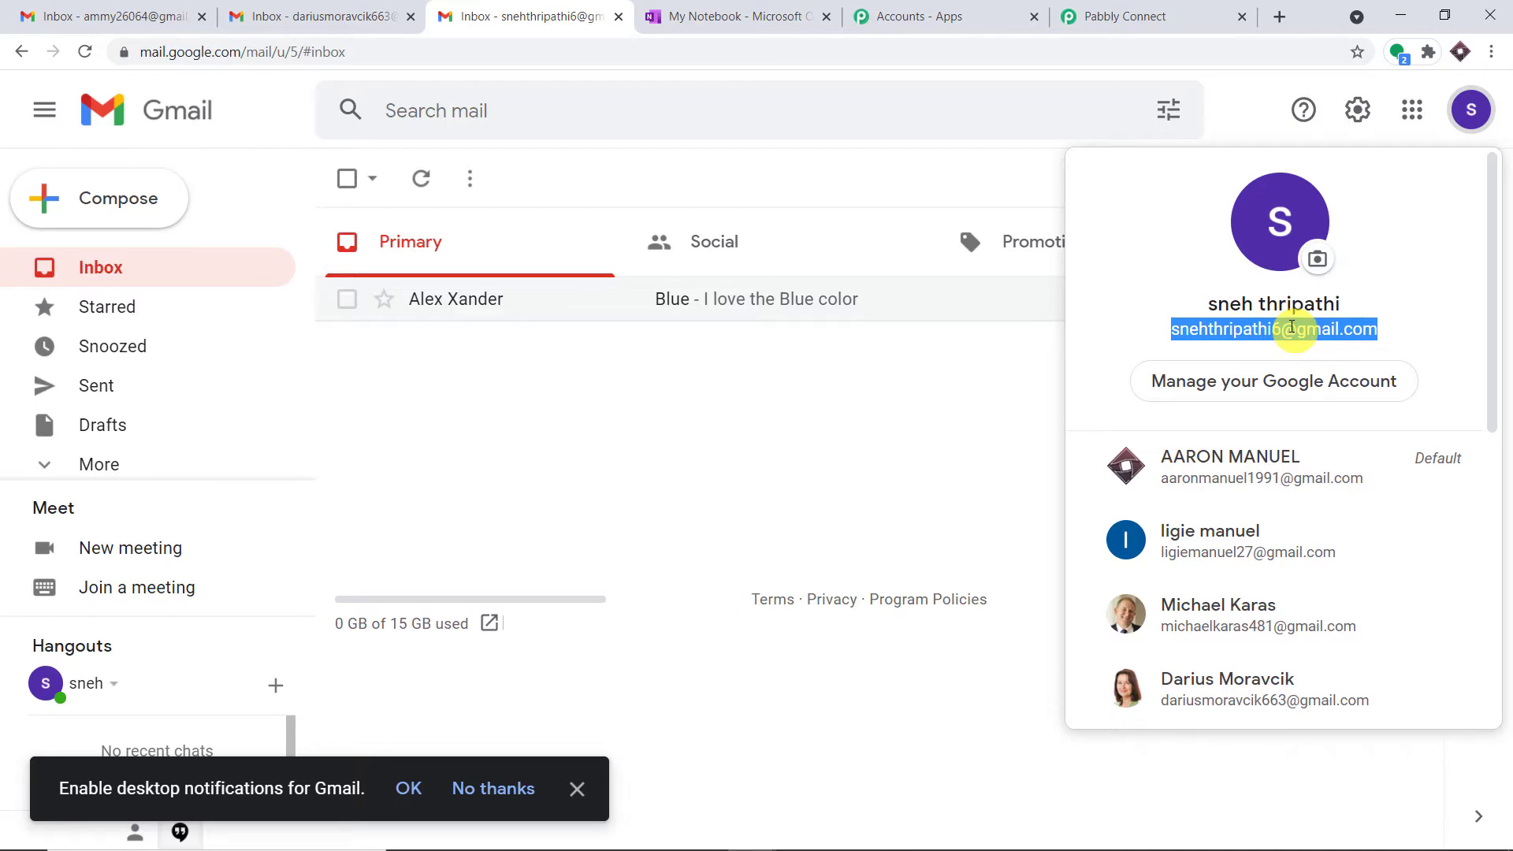
left_click(1154, 16)
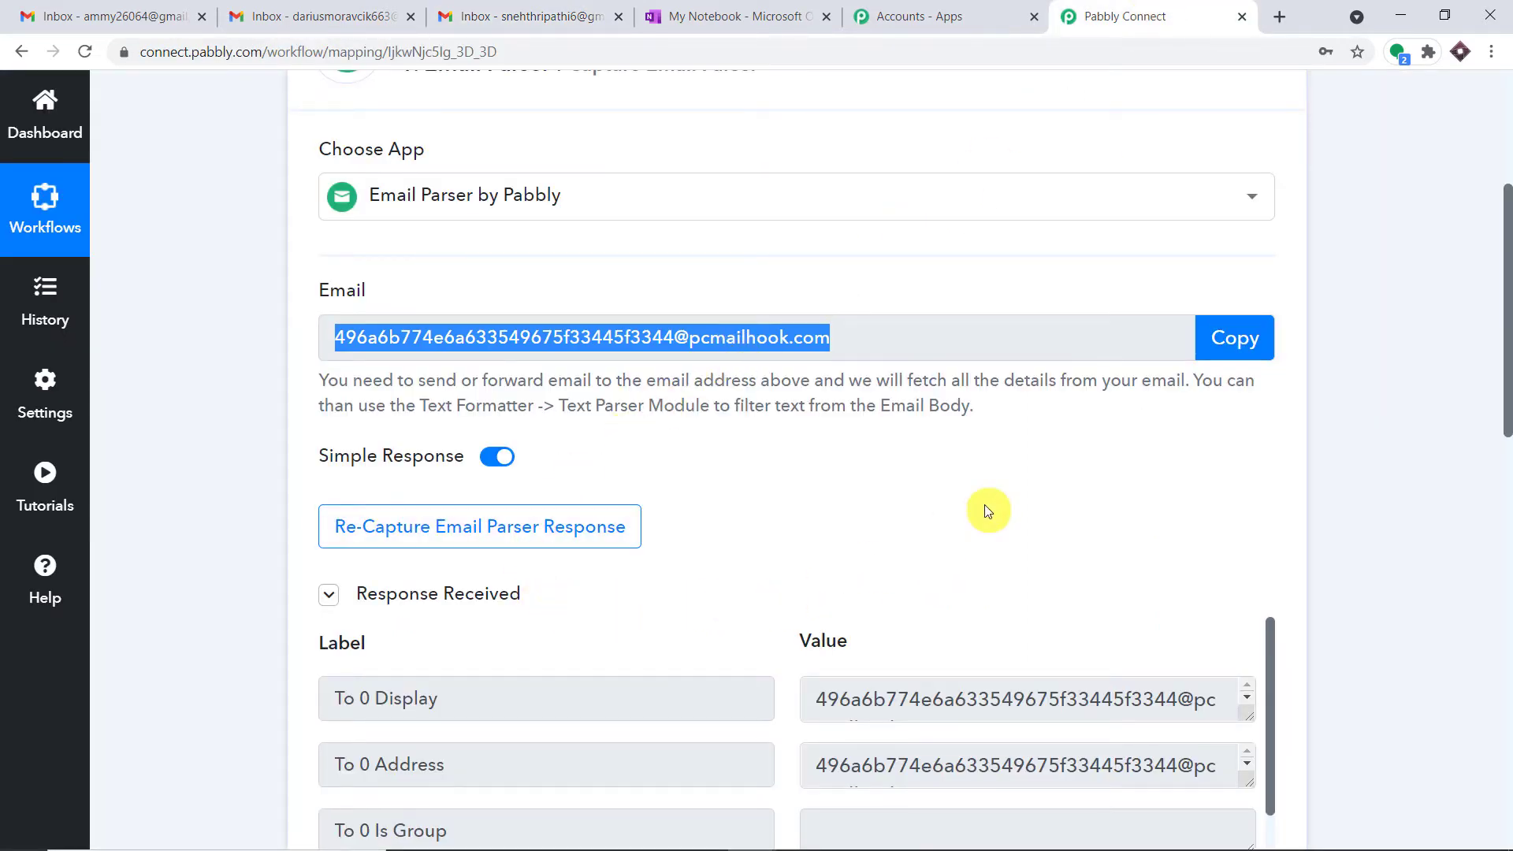
Examine the sender name, sender address and subject in the captured Email Parser response.
scroll(988, 510, "down", 4)
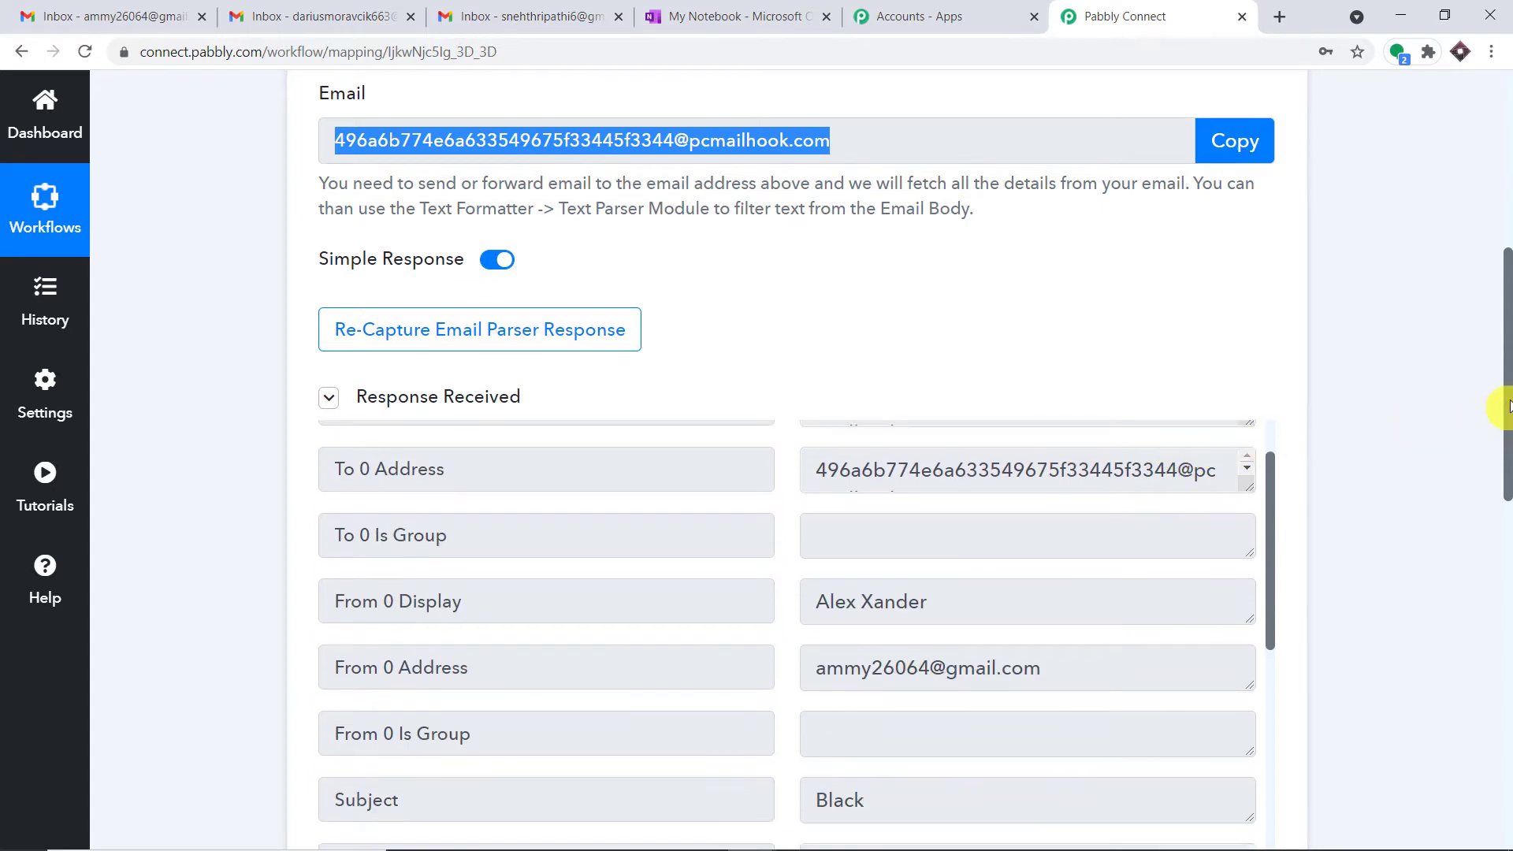
scroll(1508, 443, "down", 3)
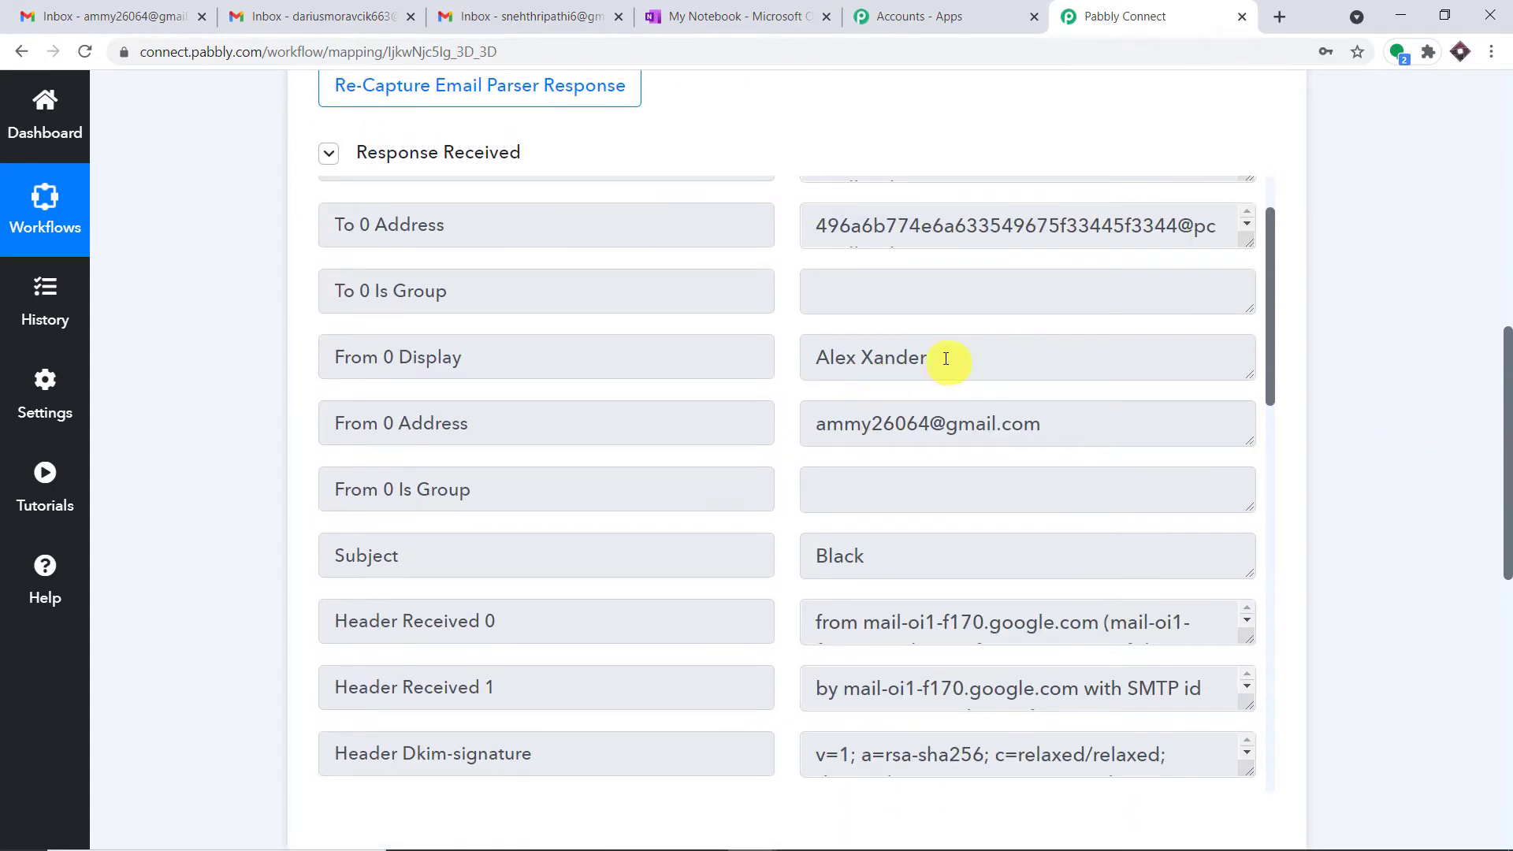
left_click_drag(945, 359, 742, 369)
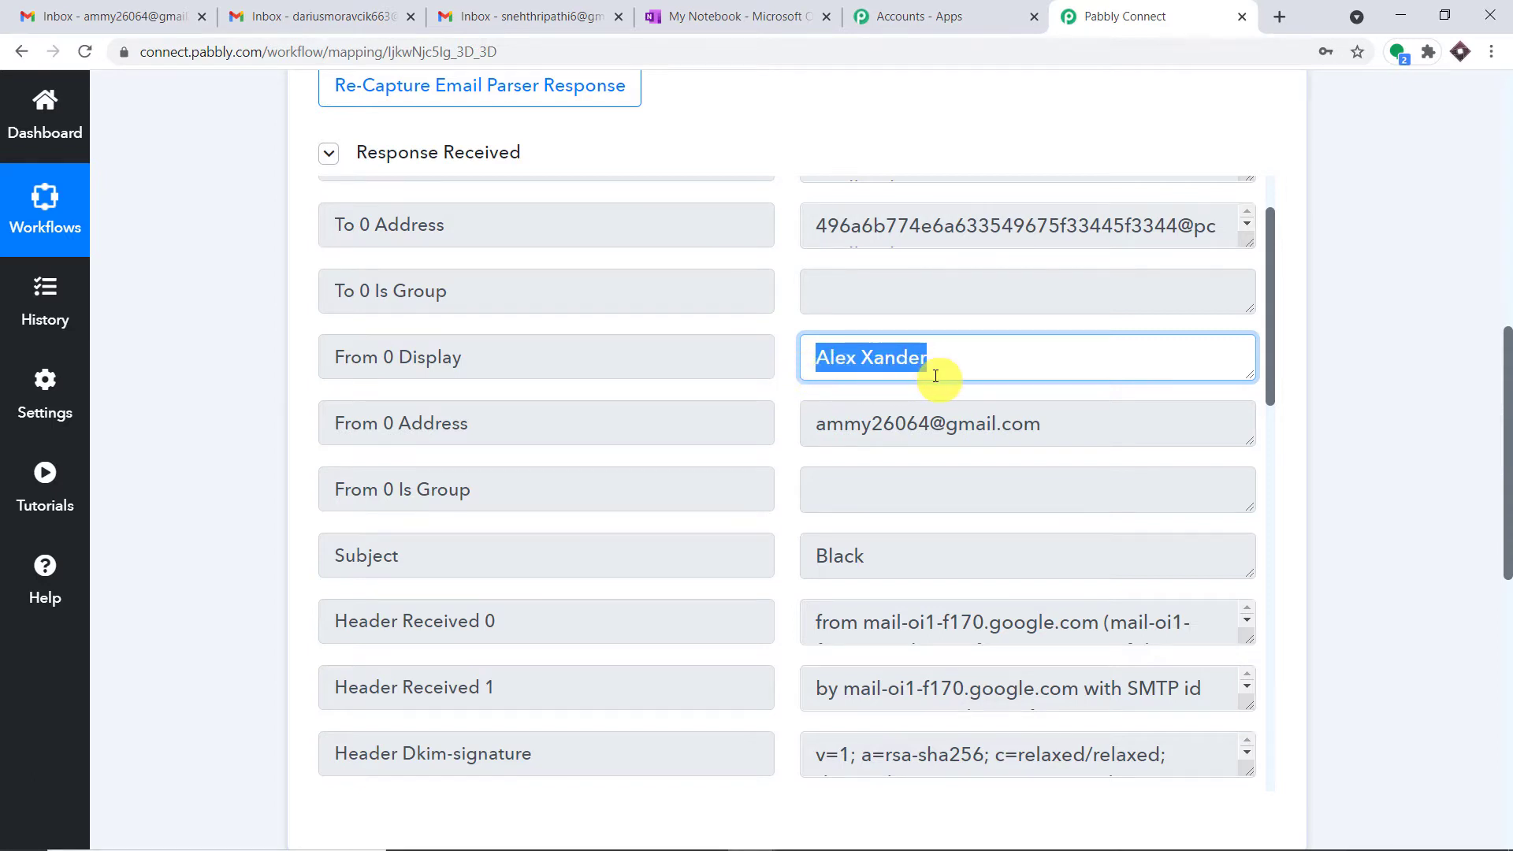
scroll(948, 392, "down", 1)
left_click(845, 328)
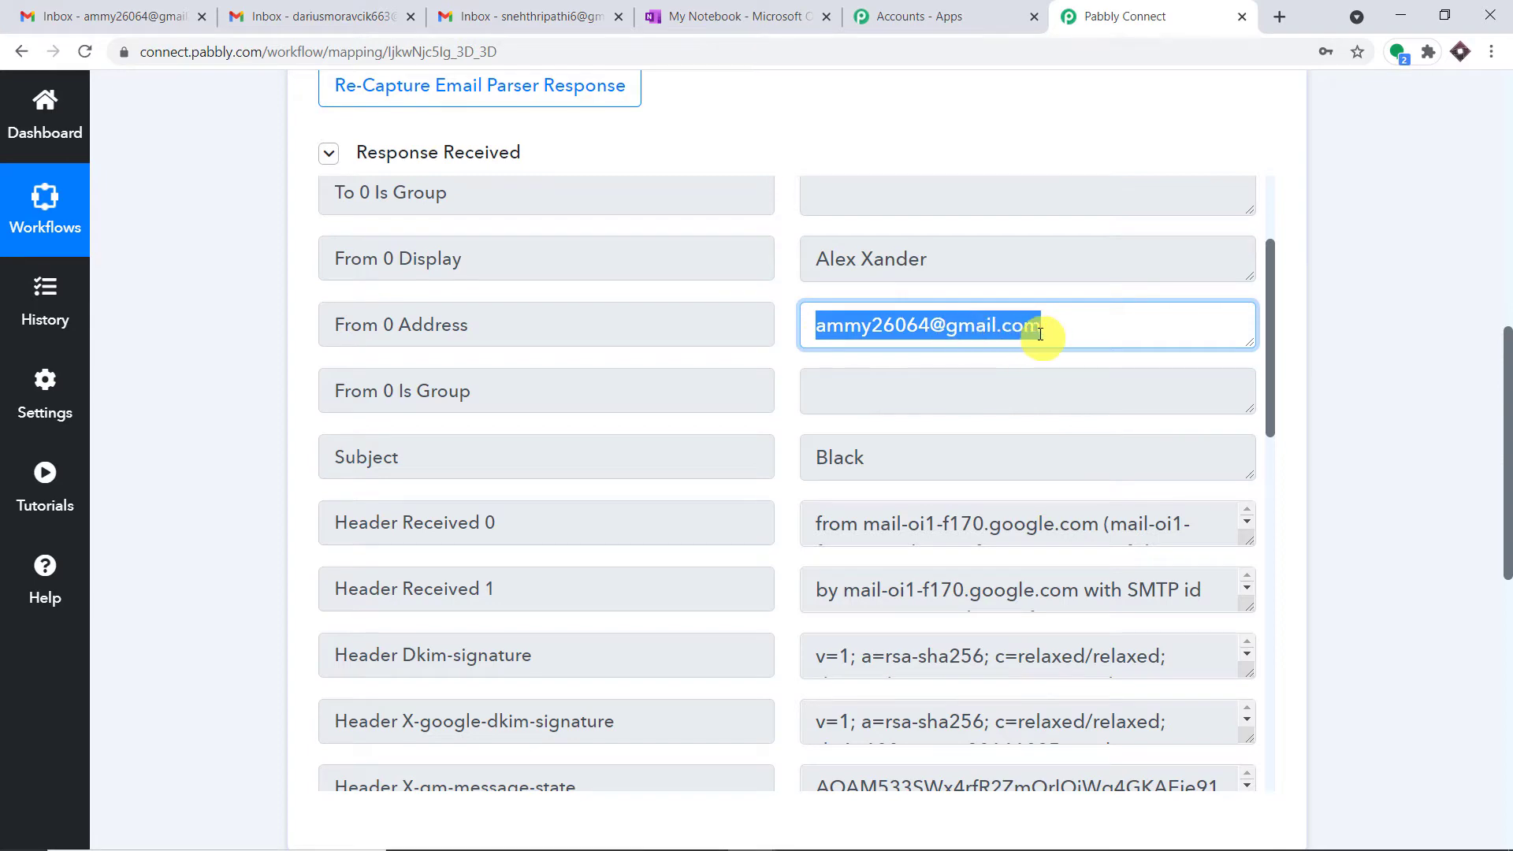
scroll(1048, 339, "down", 1)
left_click(946, 360)
scroll(956, 483, "down", 6)
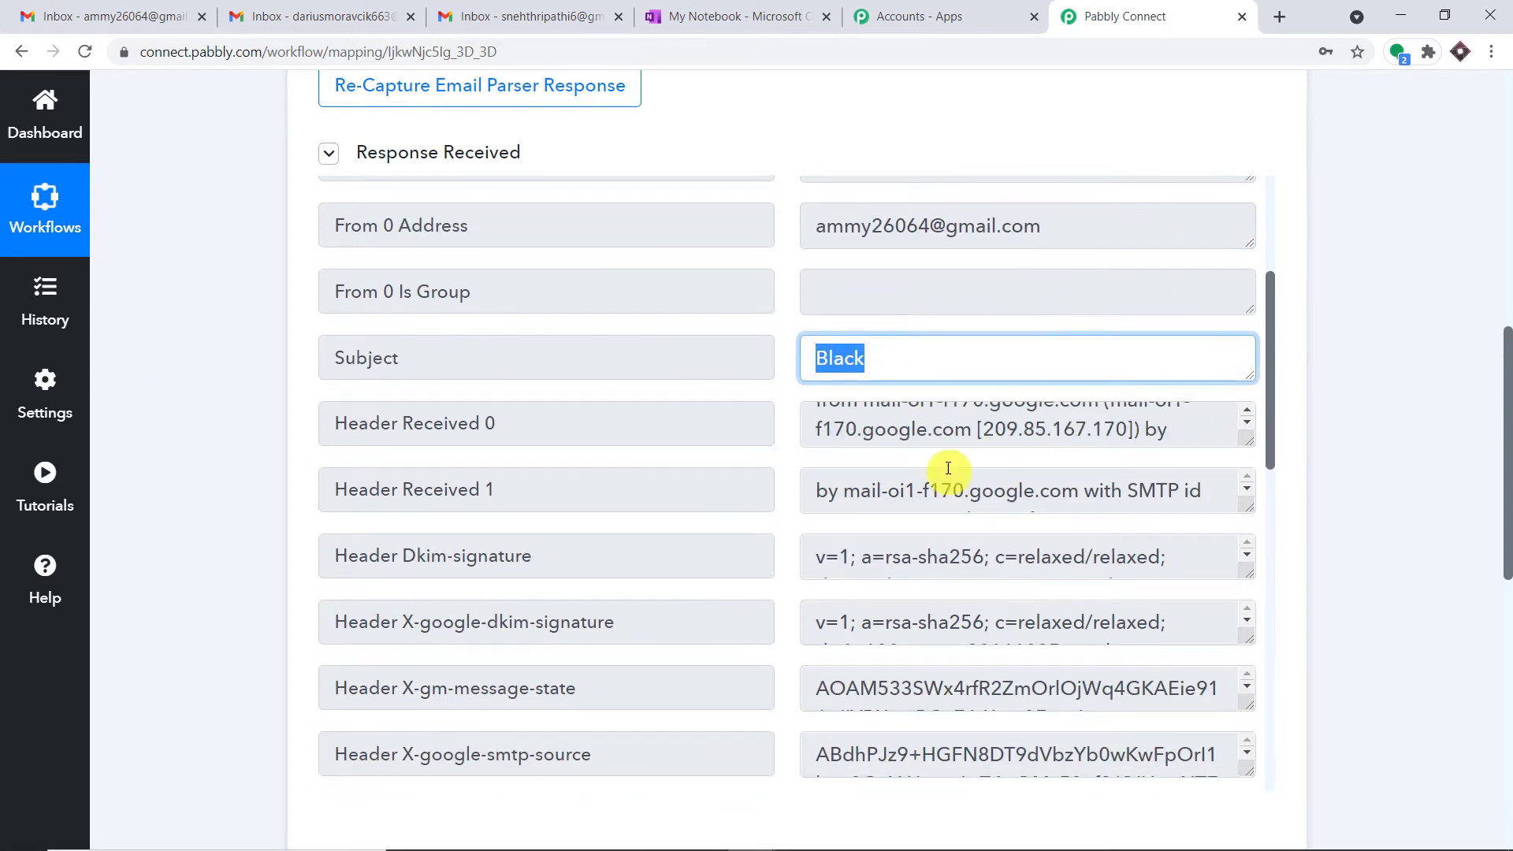
Examine the header fields and Body Text value in the rest of the captured response.
scroll(1143, 505, "down", 2)
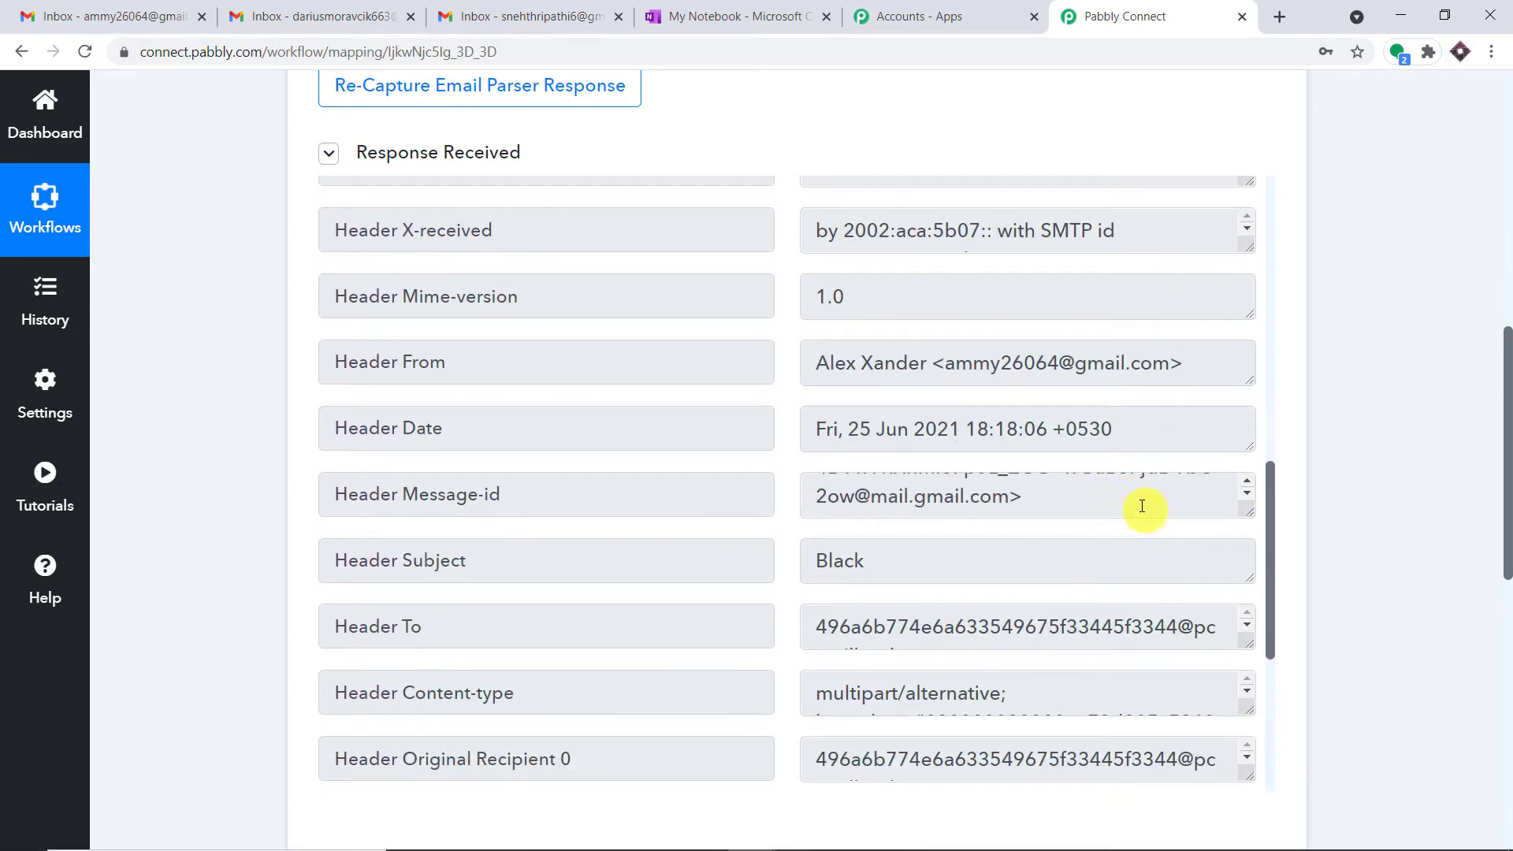
scroll(1170, 509, "down", 4)
scroll(1194, 517, "down", 2)
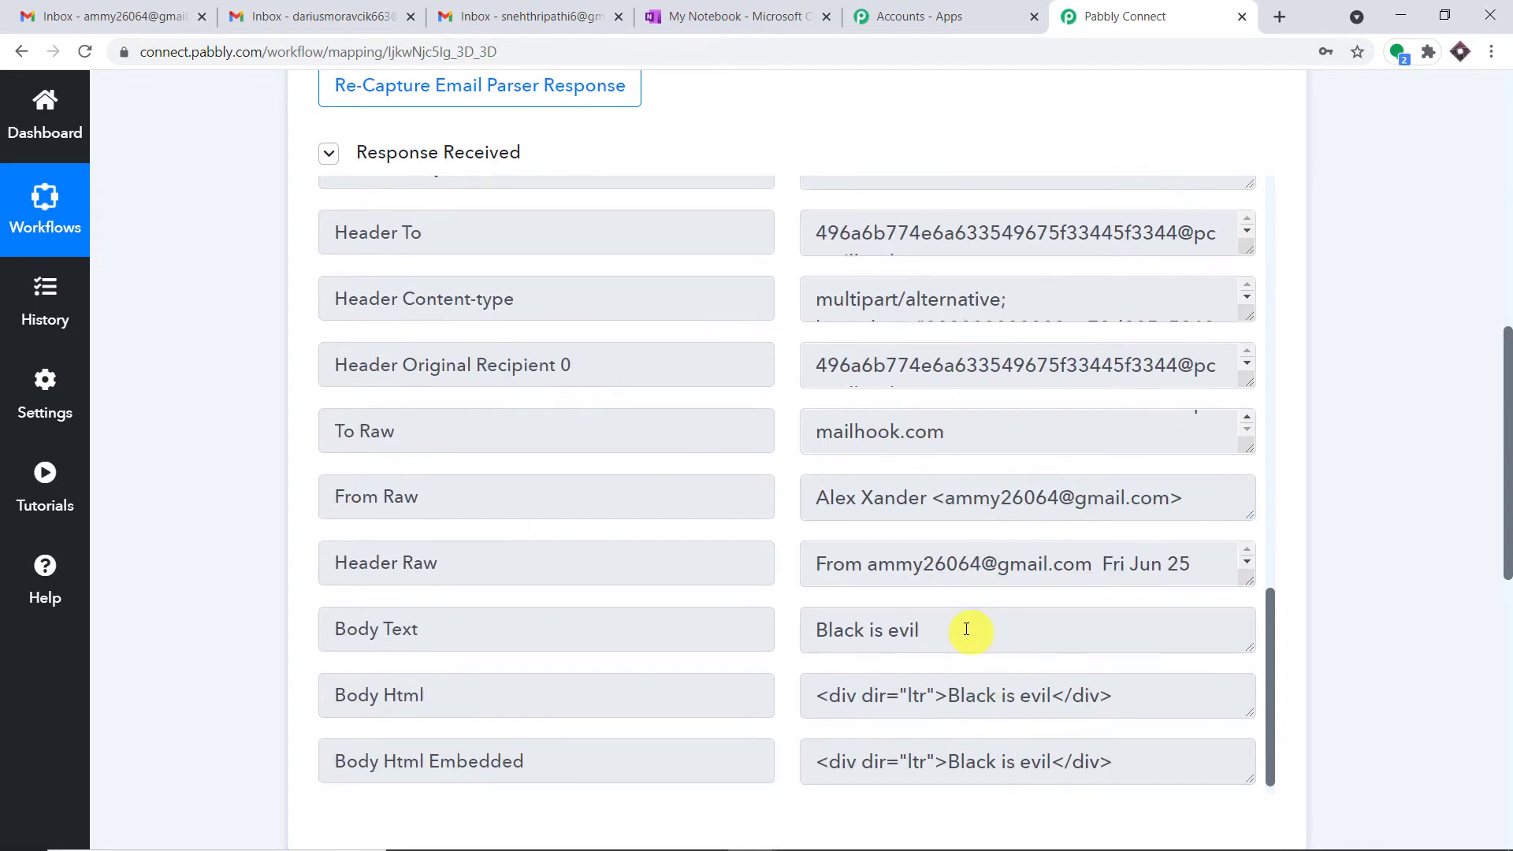
left_click(966, 629)
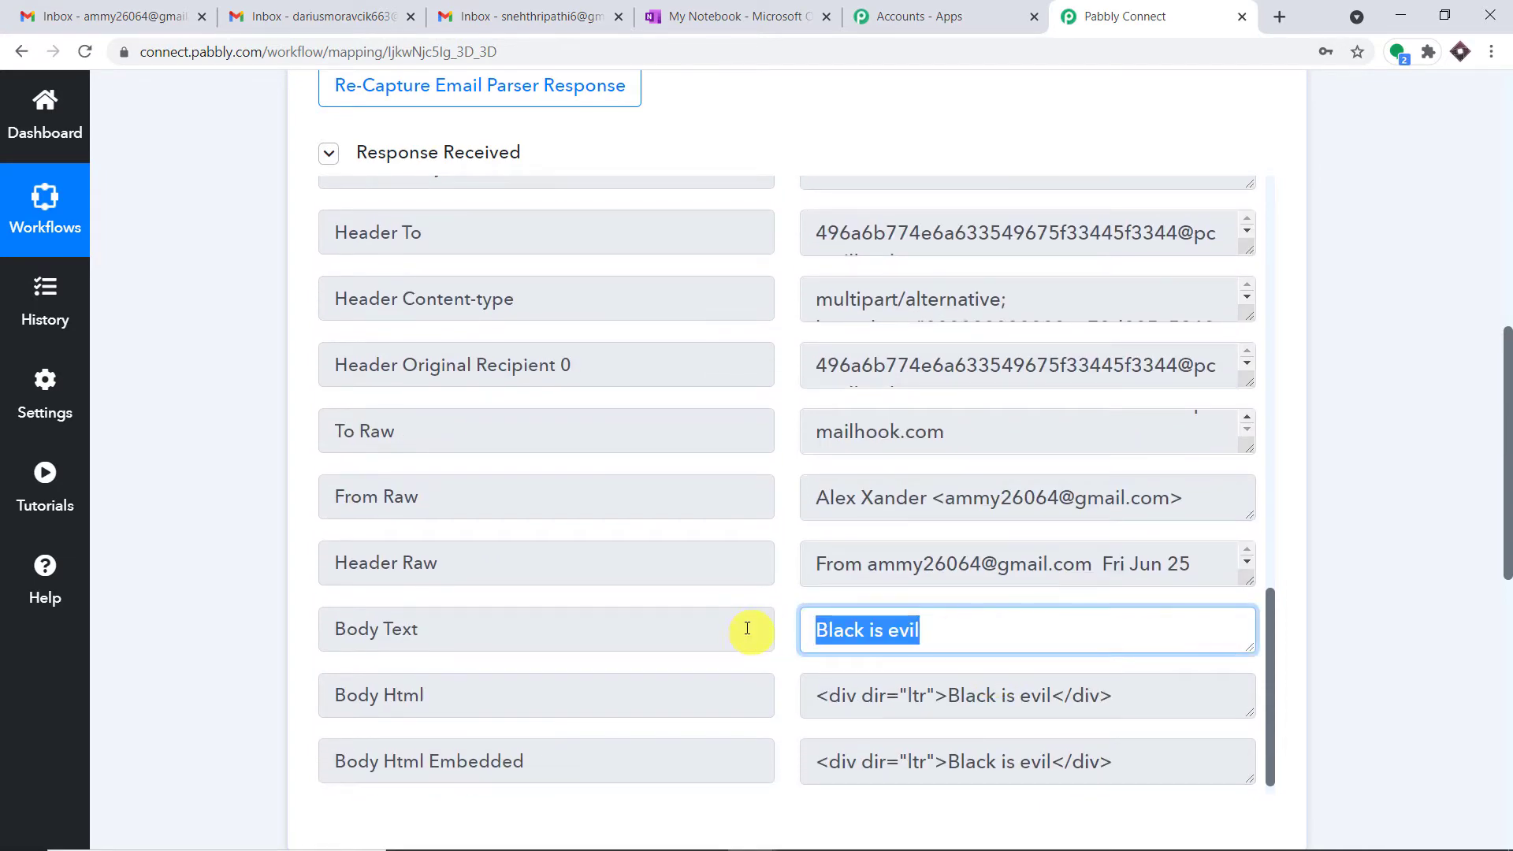
left_click(1284, 449)
scroll(1074, 457, "up", 6)
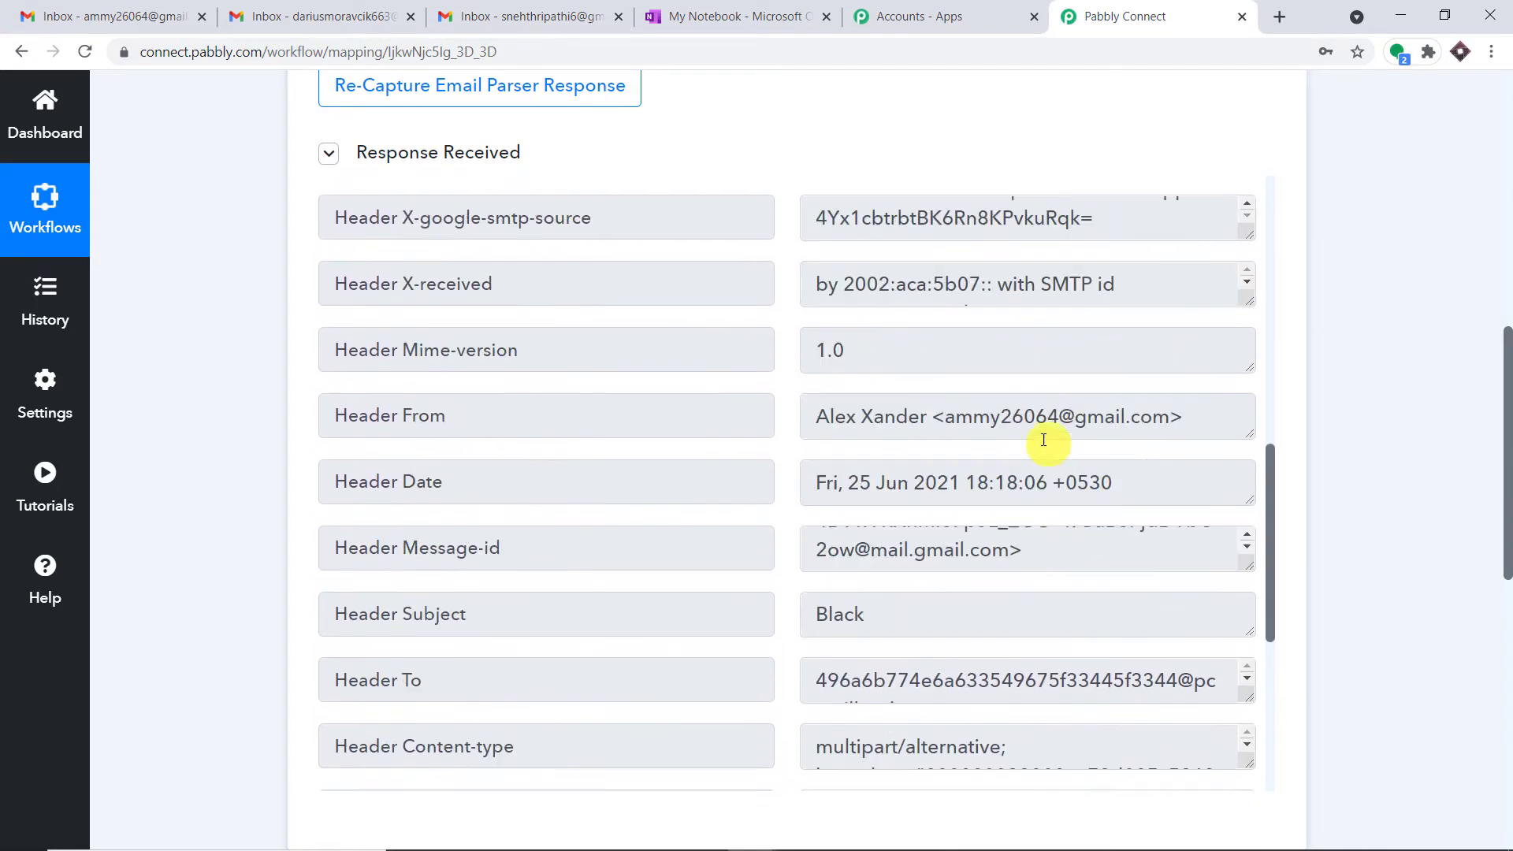
scroll(1043, 440, "up", 5)
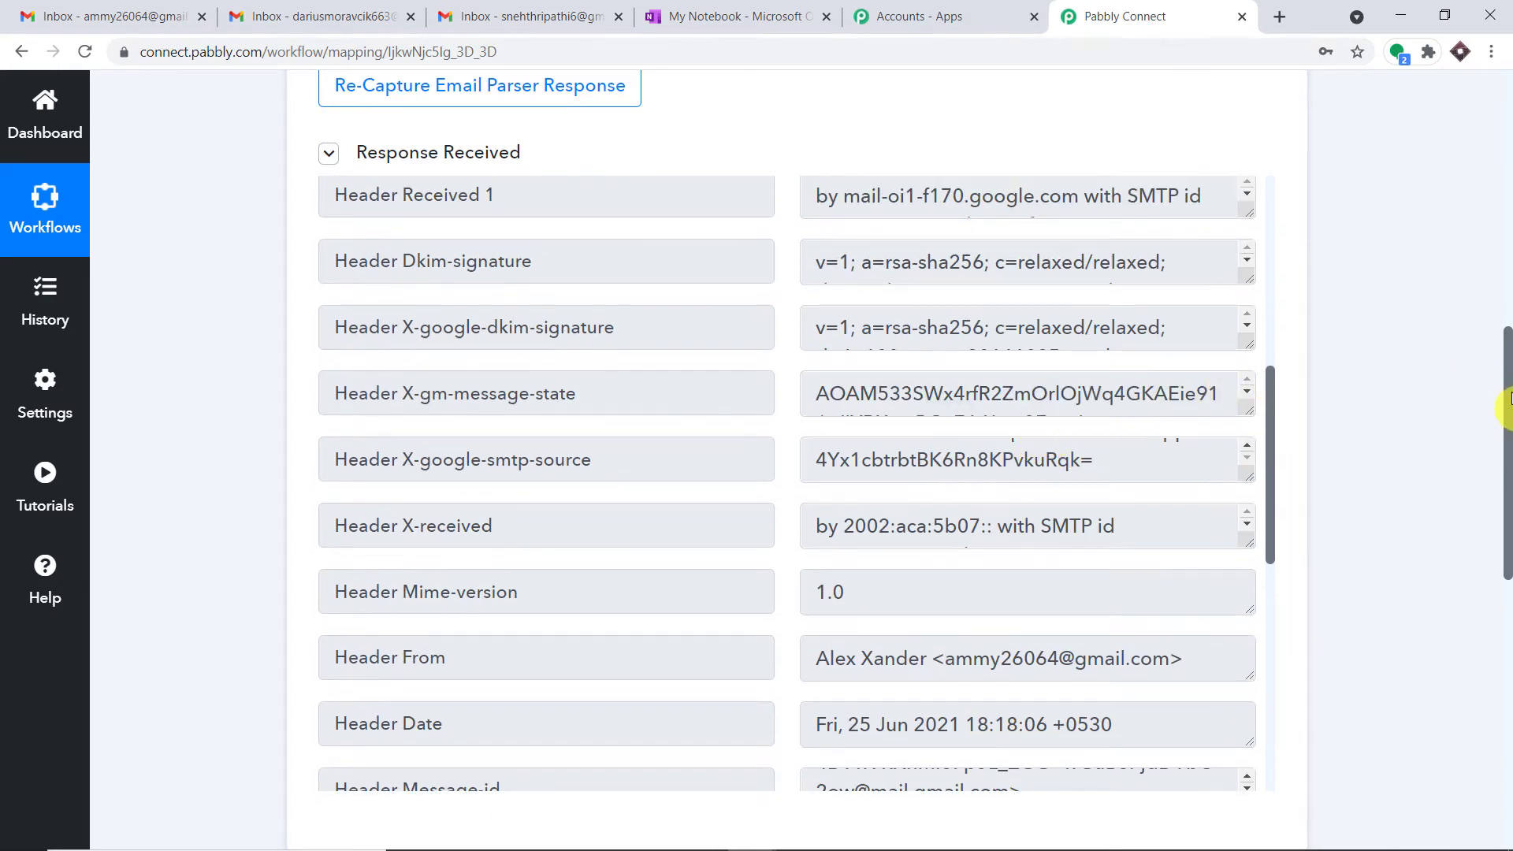
left_click_drag(1509, 398, 1506, 253)
Copy the receiving account's email address from its account details in Gmail.
left_click(607, 14)
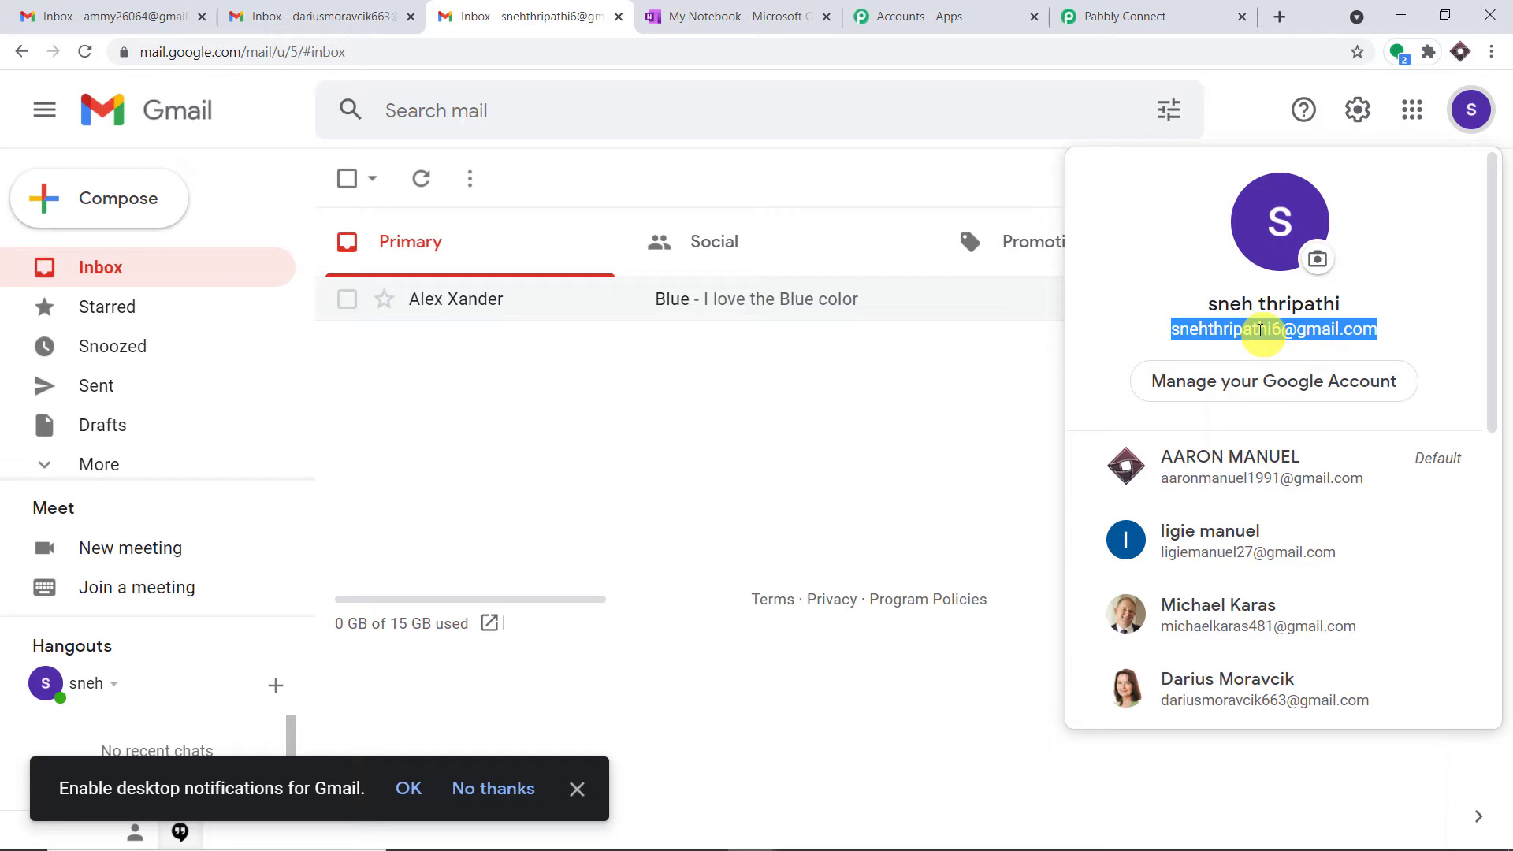
right_click(1326, 330)
left_click(1321, 341)
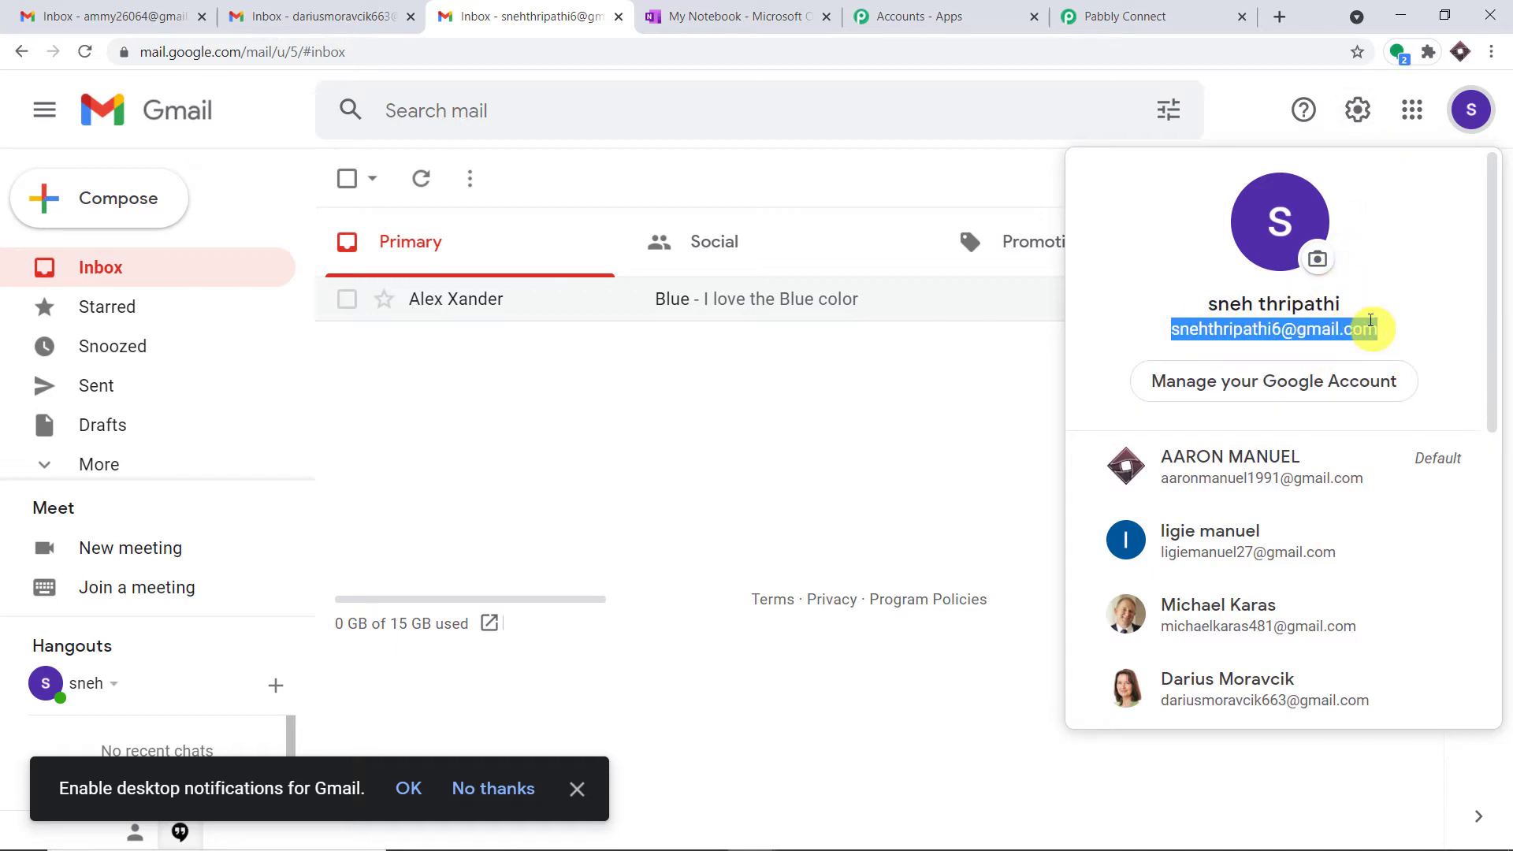
Start a new Gmail filter with the copied address of the receiving account as its To criterion.
left_click(1357, 115)
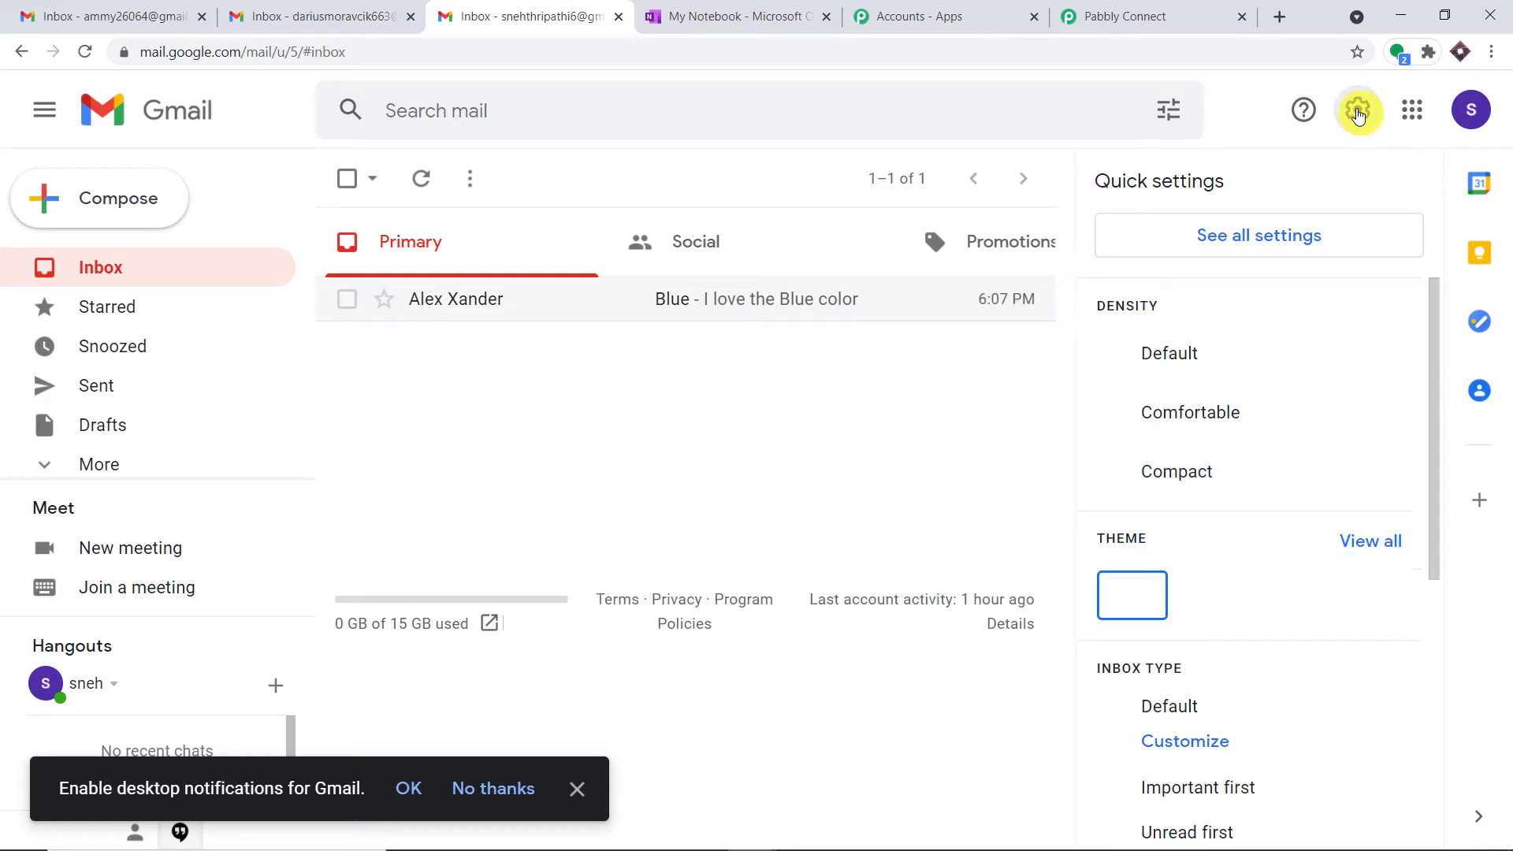
left_click(1270, 237)
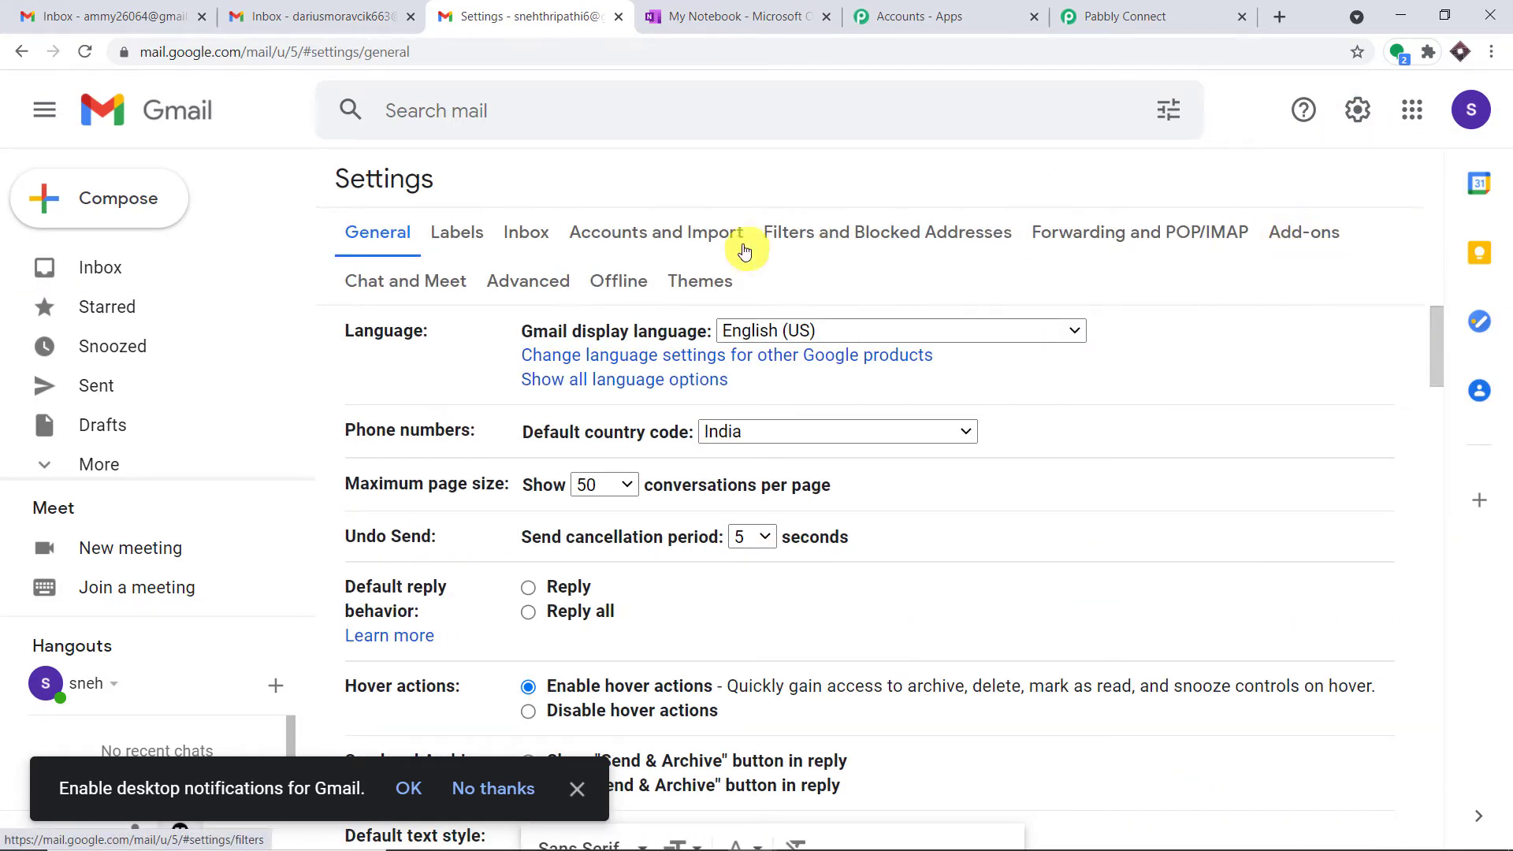
left_click(830, 241)
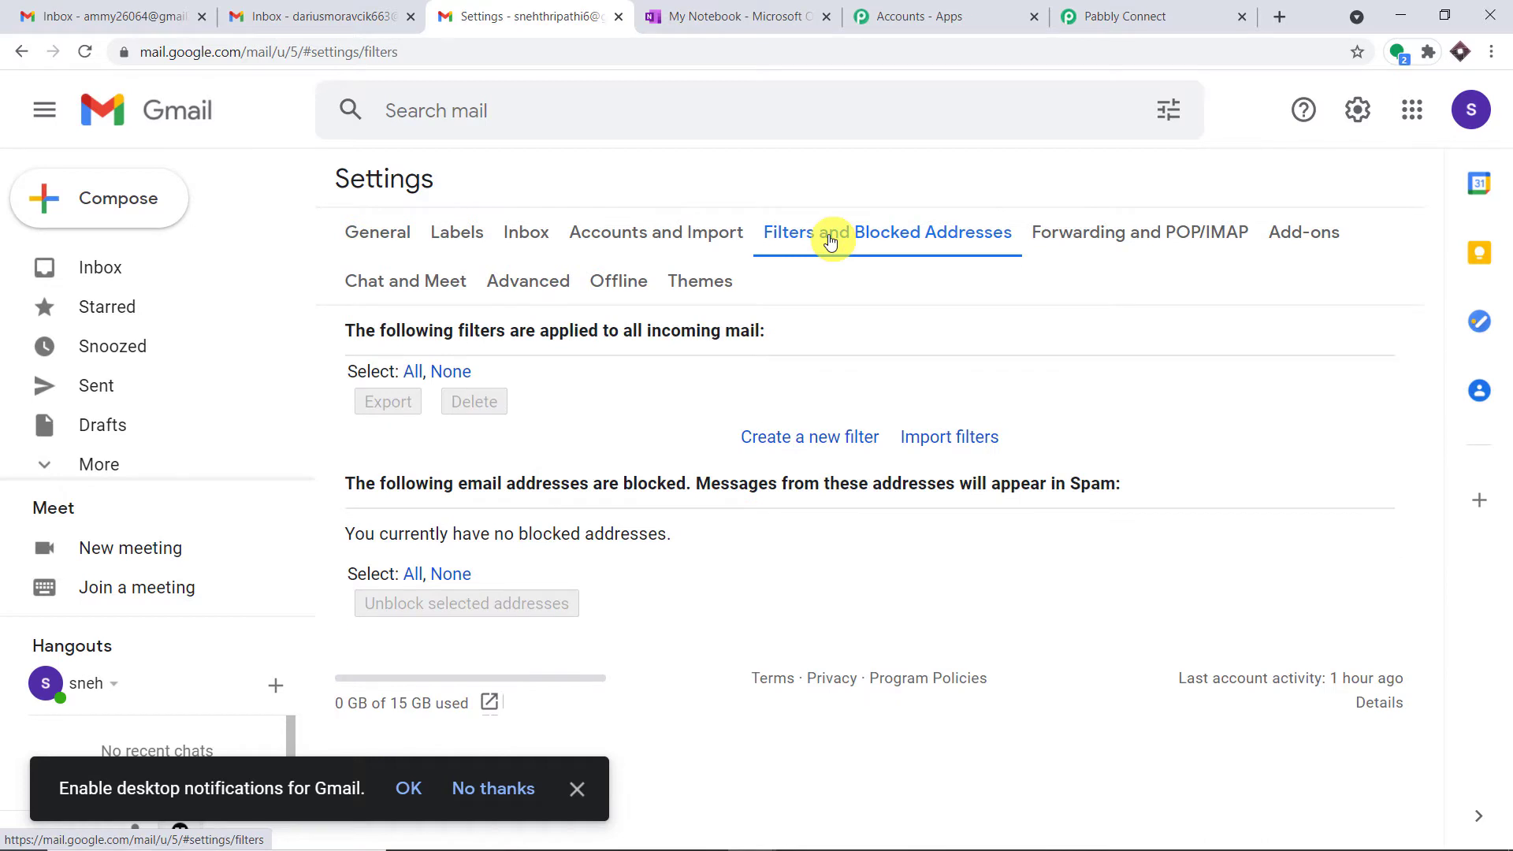
left_click(826, 439)
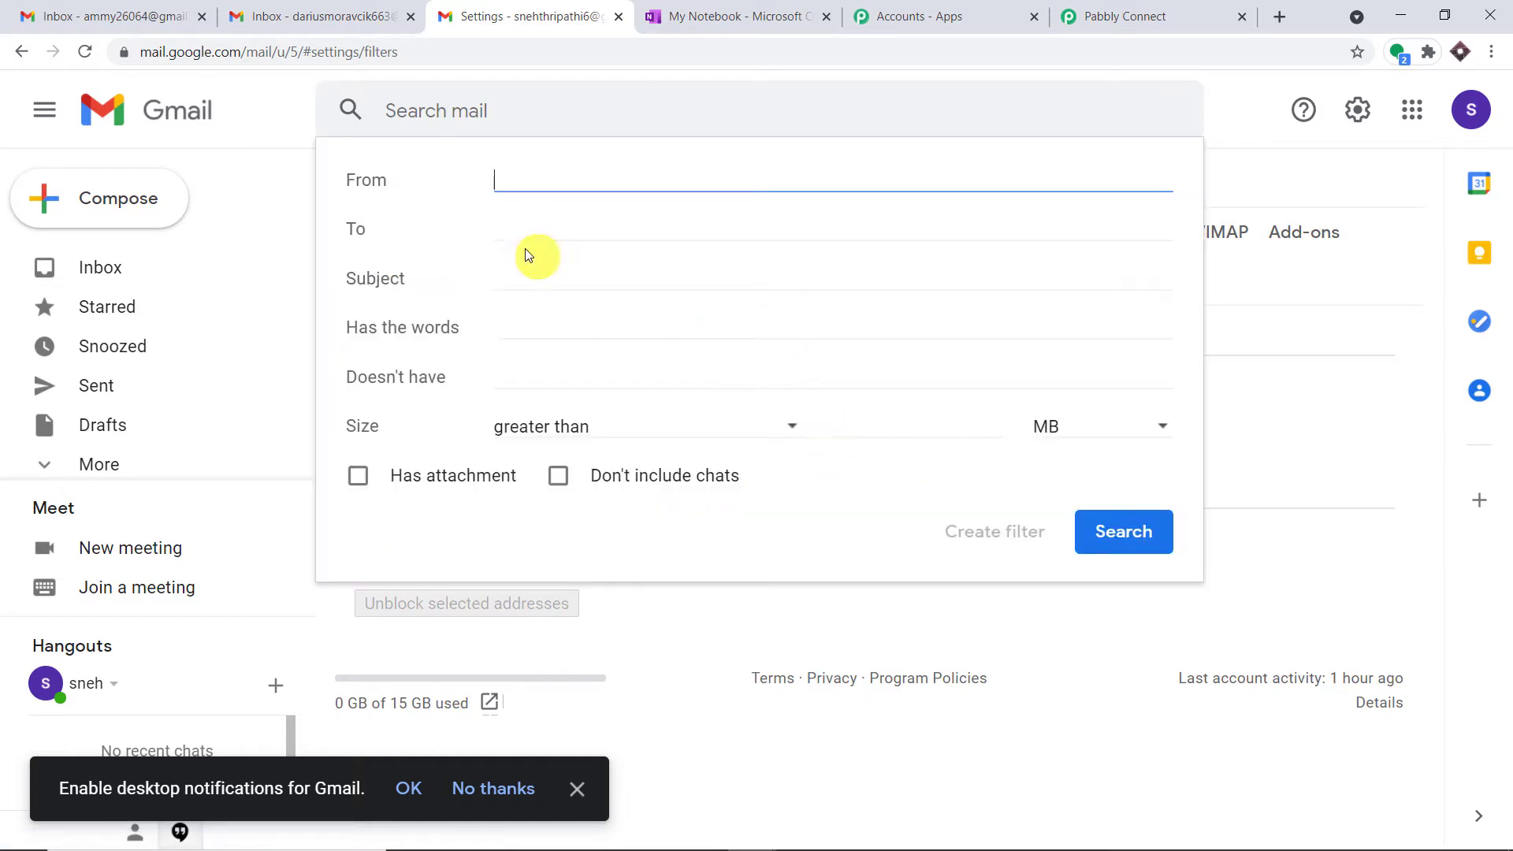
left_click(508, 230)
right_click(514, 228)
left_click(618, 383)
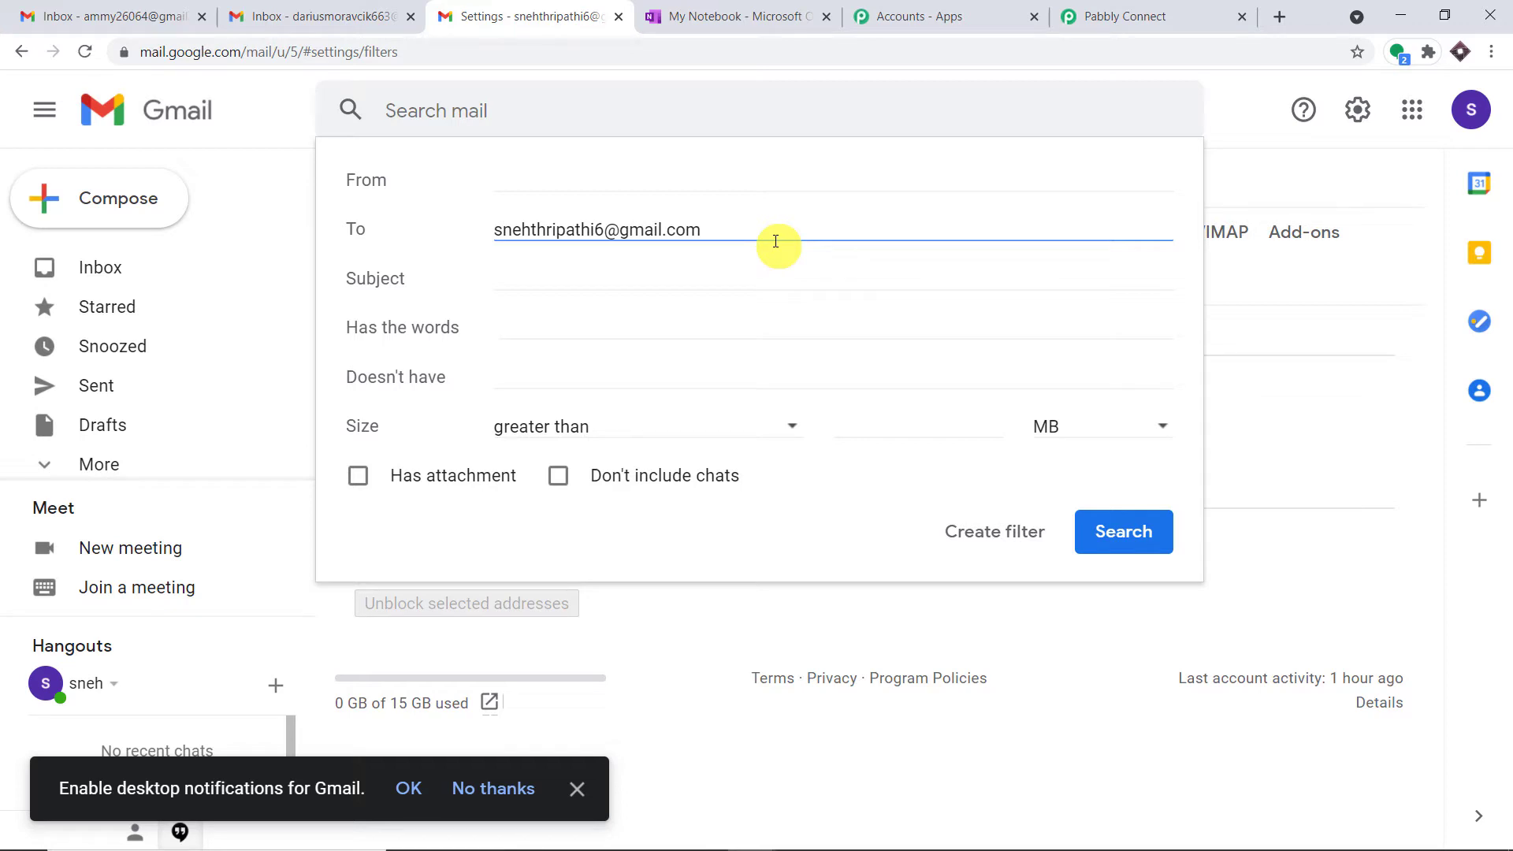
Continue to the filter's actions and start adding a new forwarding address.
left_click(984, 541)
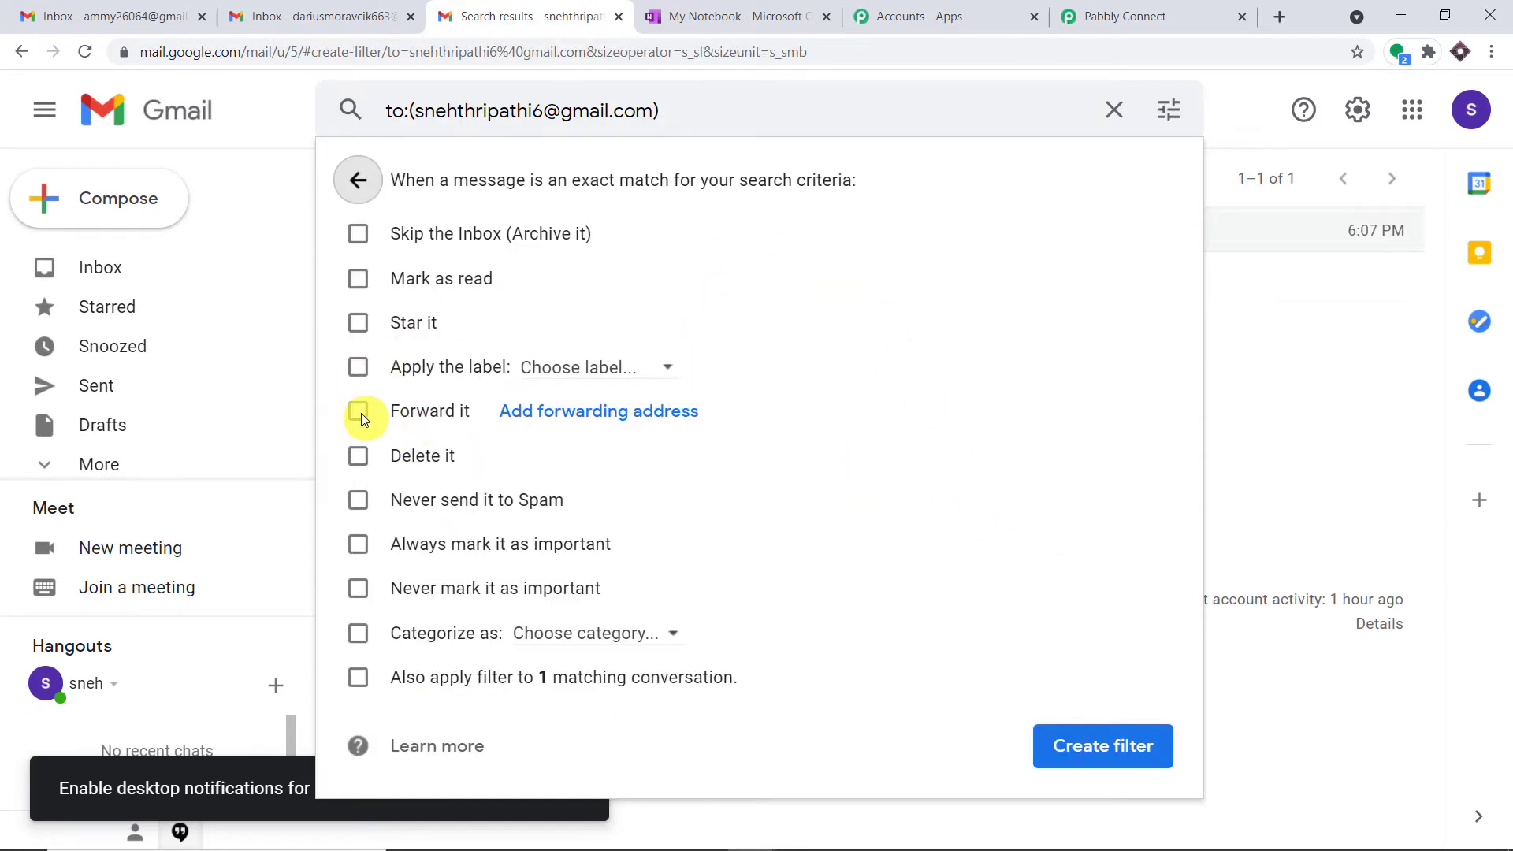
left_click(562, 422)
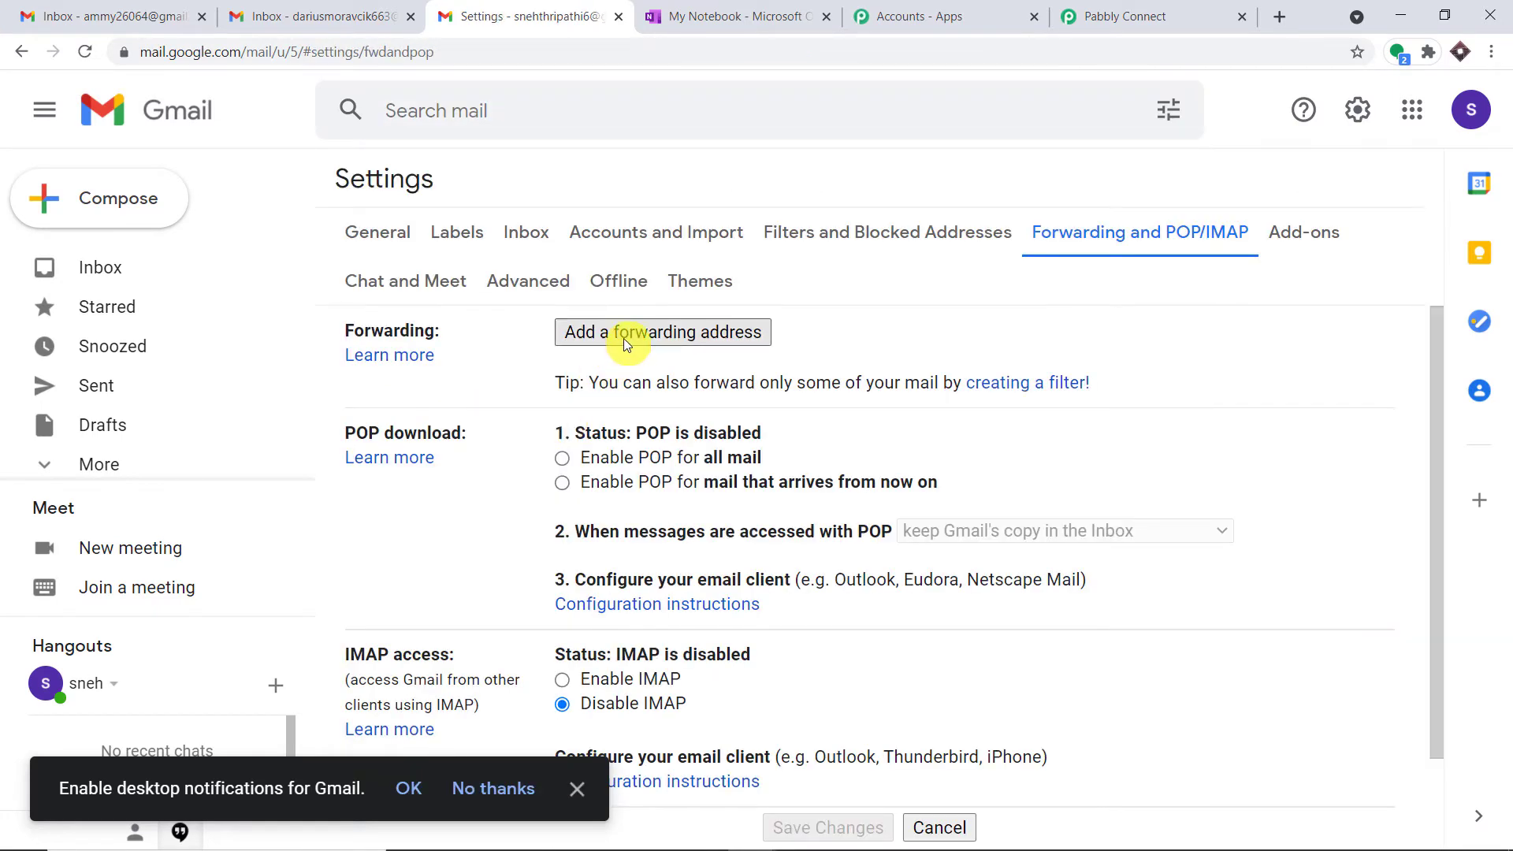
left_click(622, 335)
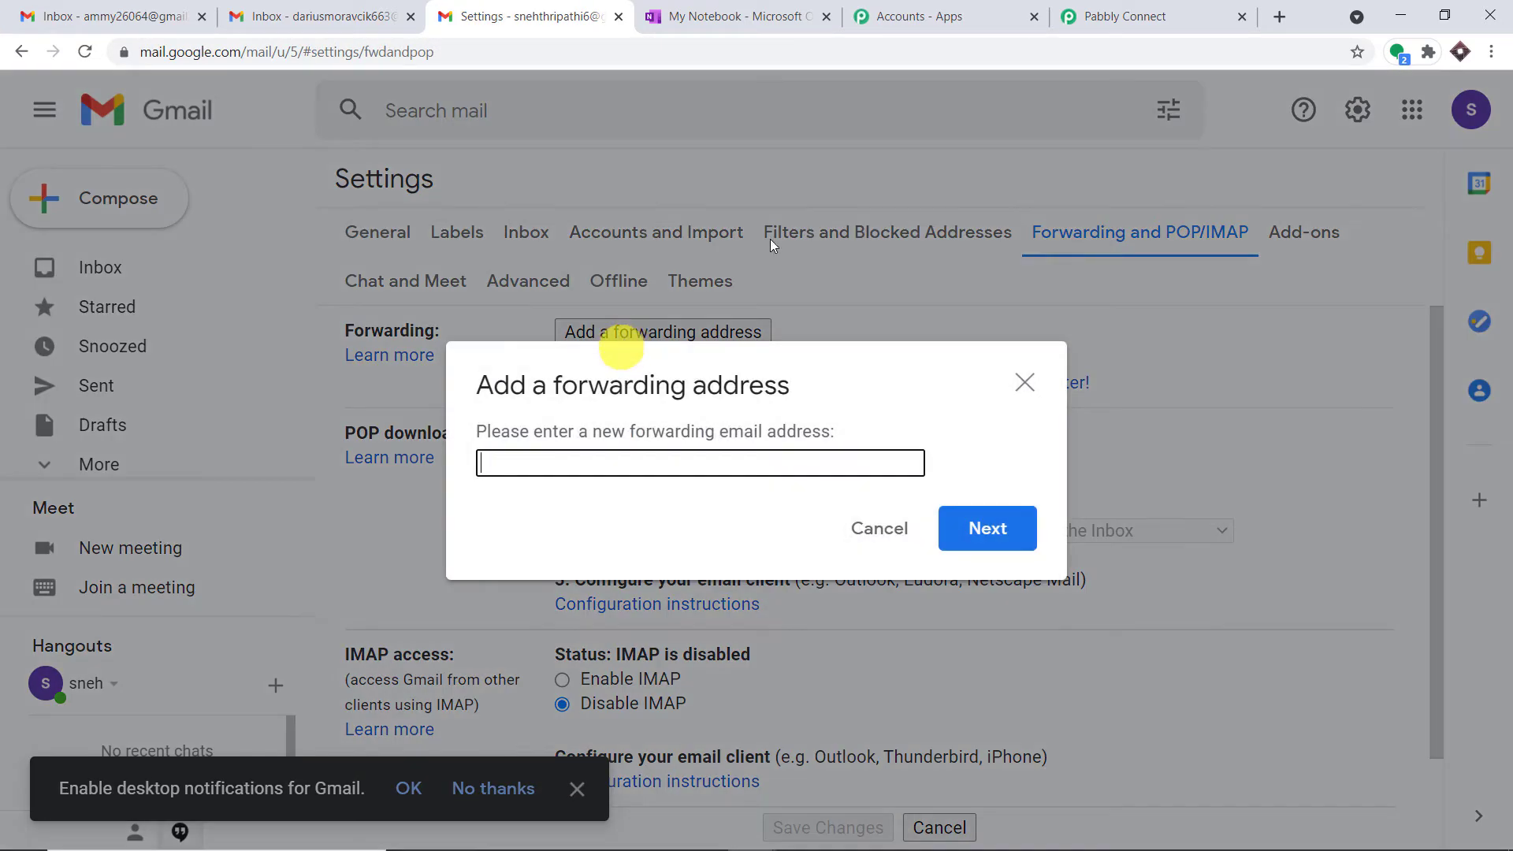
Switch to Pabbly Connect, copy the trigger's Email Parser address and start re-capturing the Email Parser response.
left_click(1123, 16)
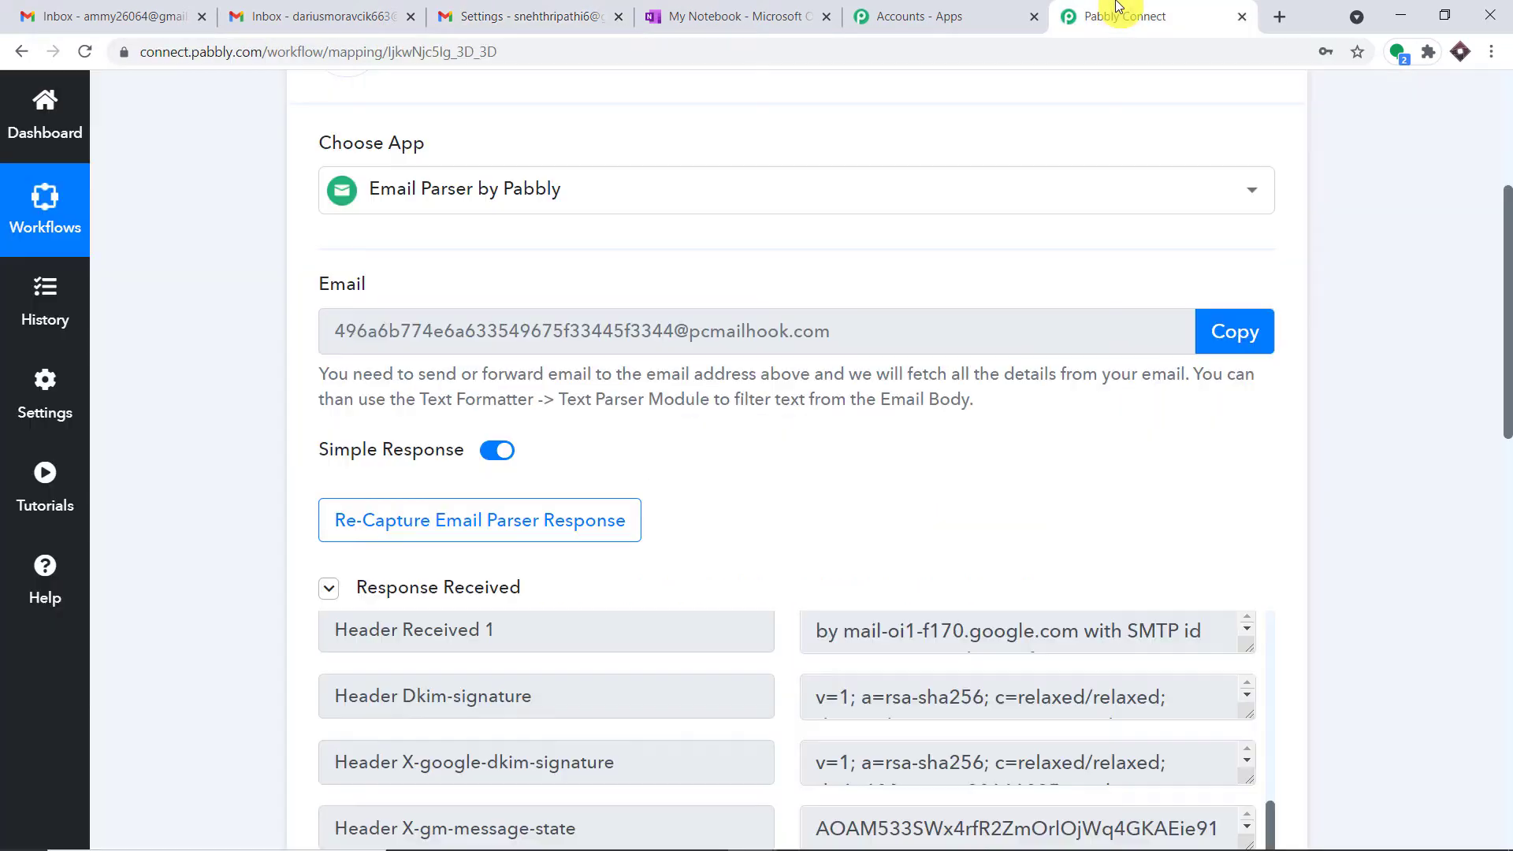
left_click(1230, 335)
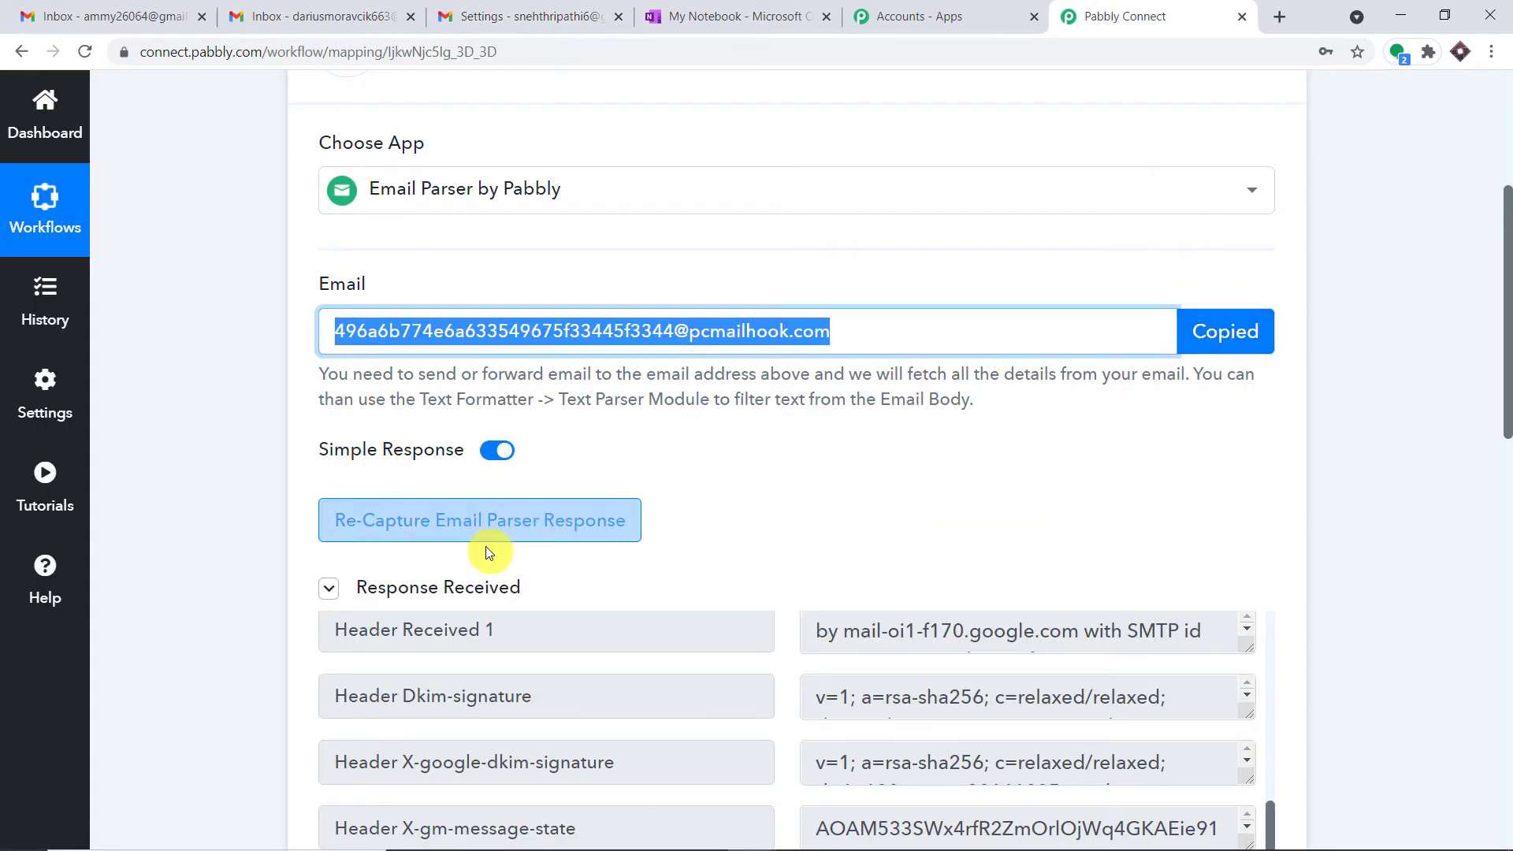
left_click(463, 523)
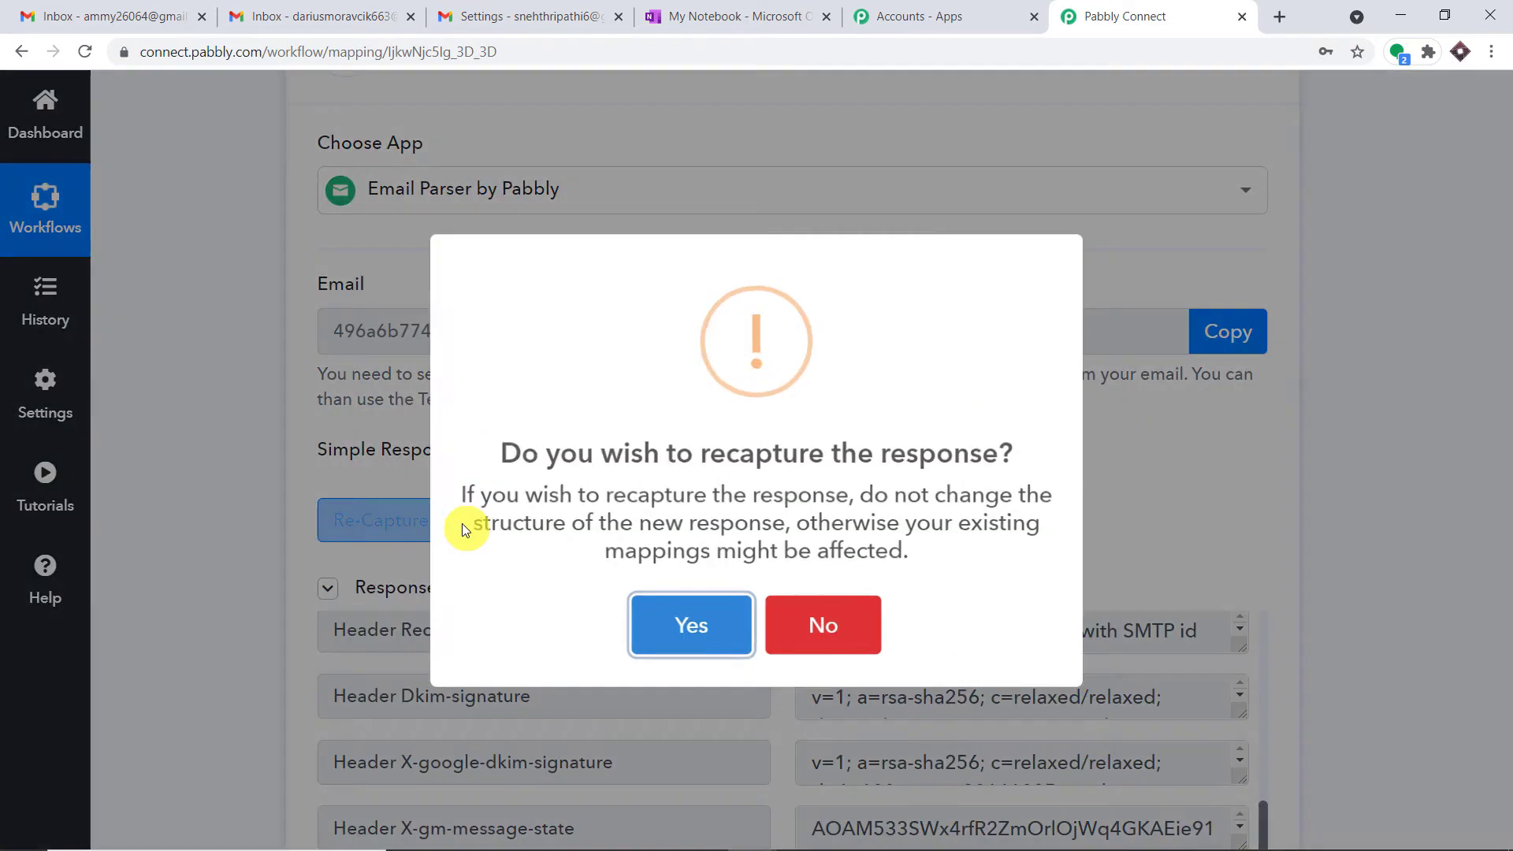
left_click(683, 607)
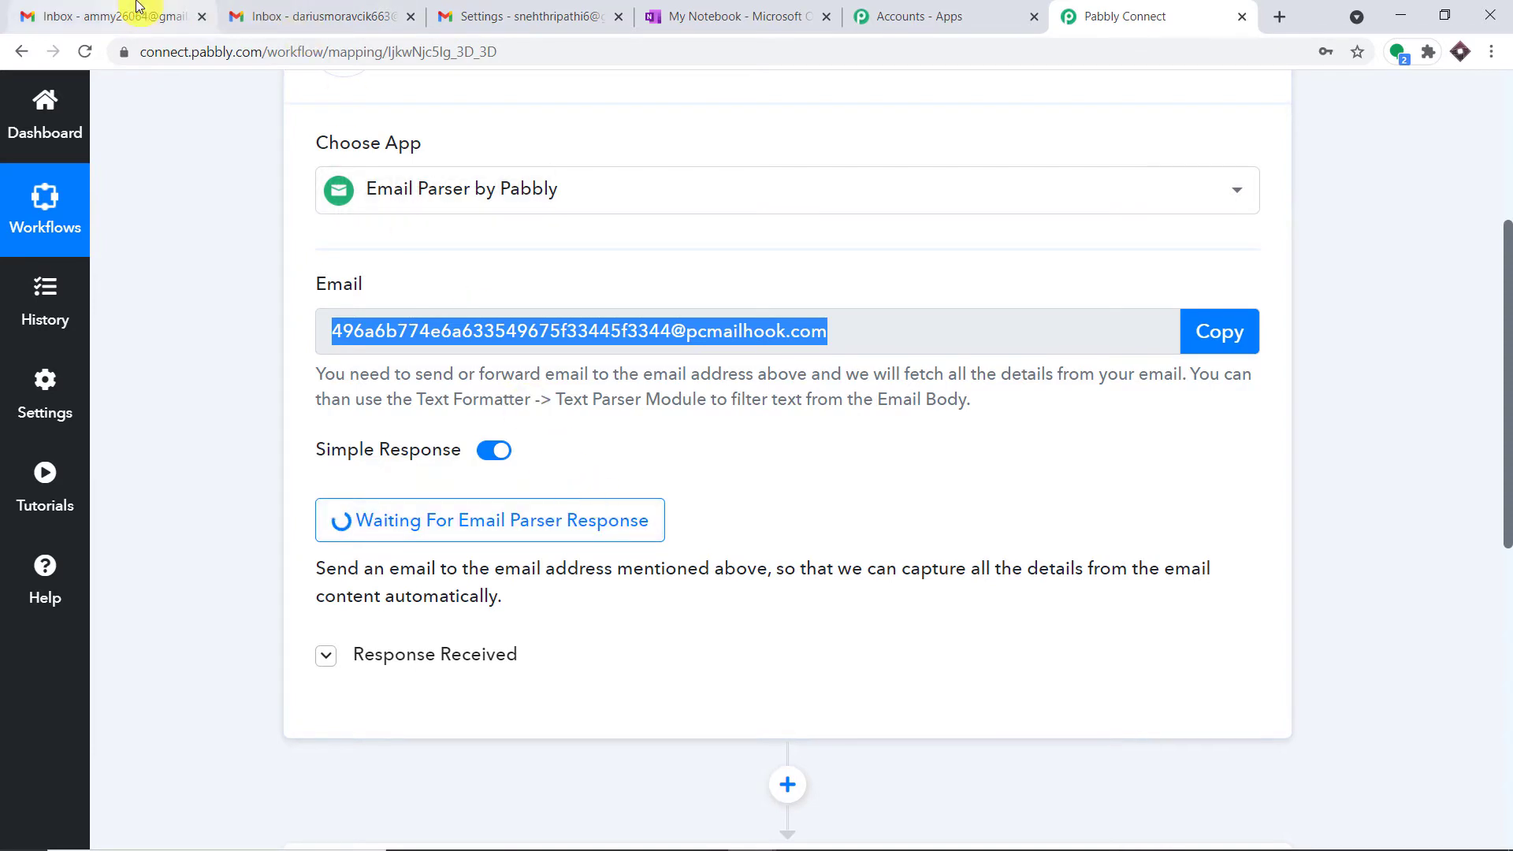
In Gmail, submit the copied Email Parser address as the new forwarding address and approve the forwarding request.
left_click(520, 15)
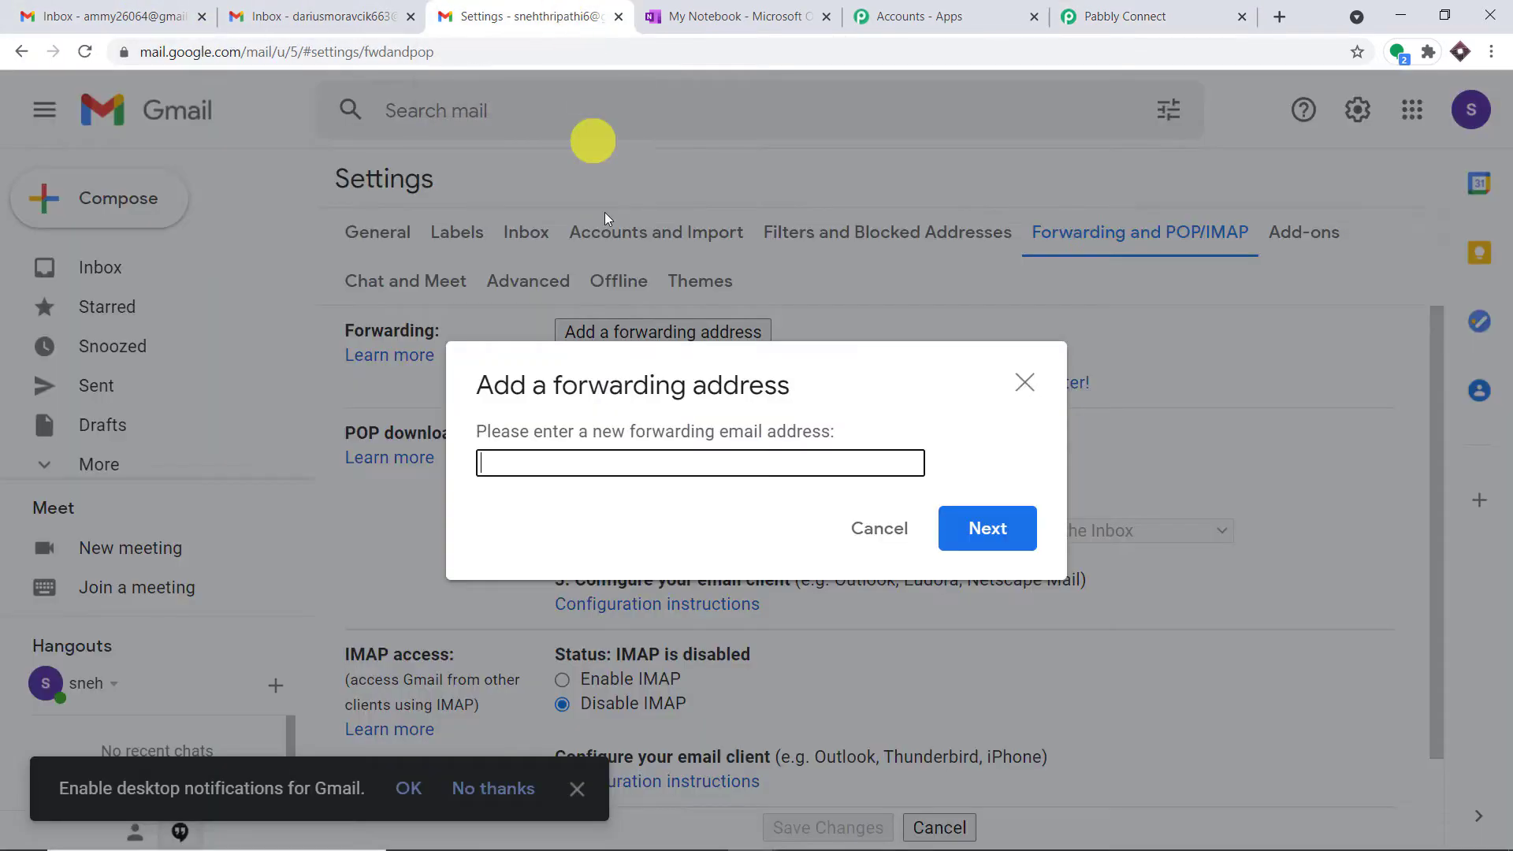
right_click(544, 463)
left_click(595, 611)
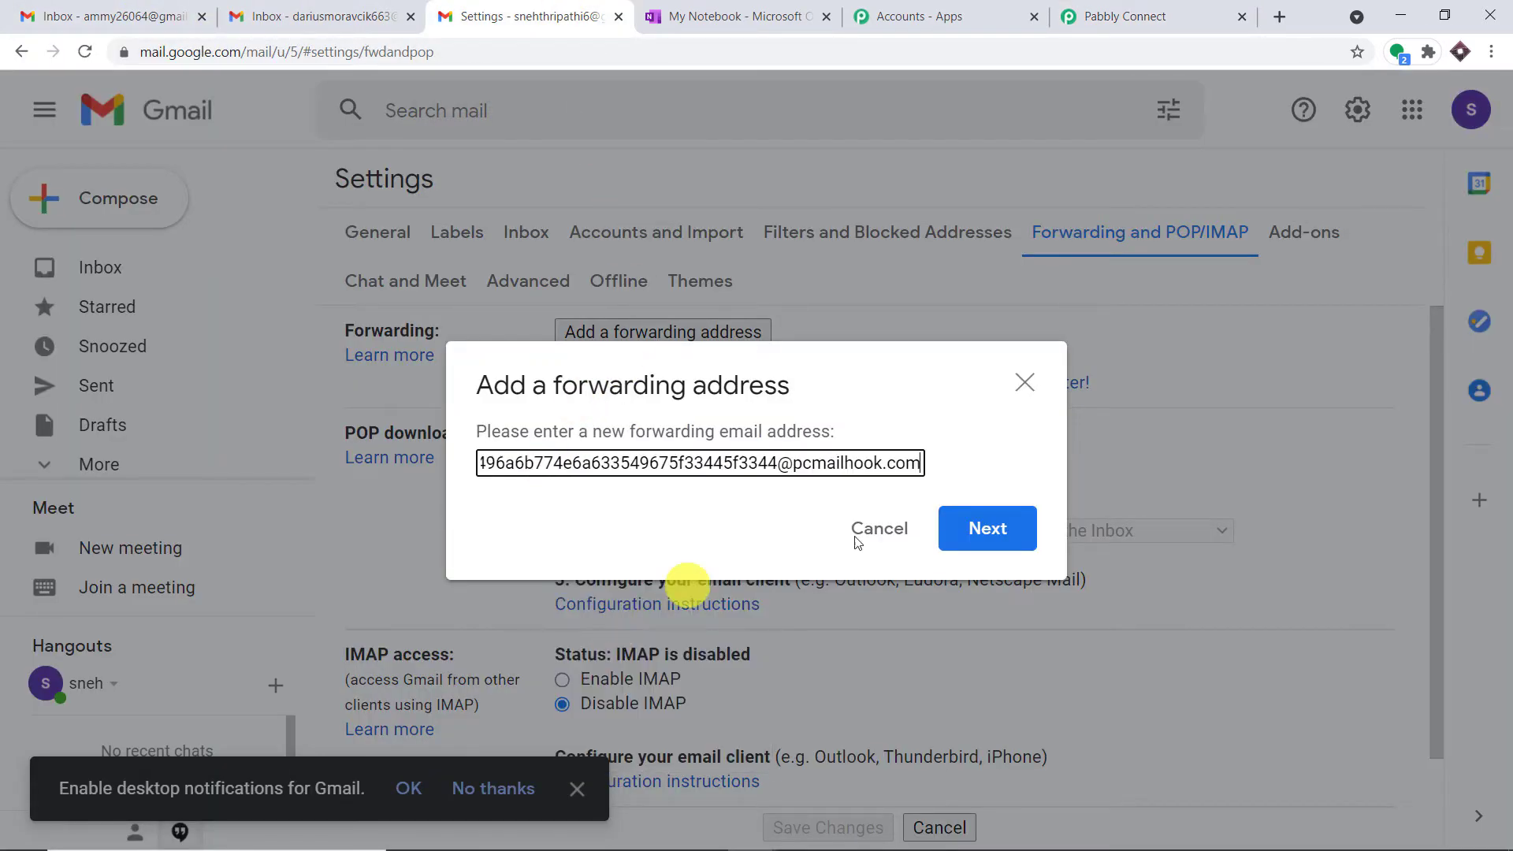
left_click(991, 536)
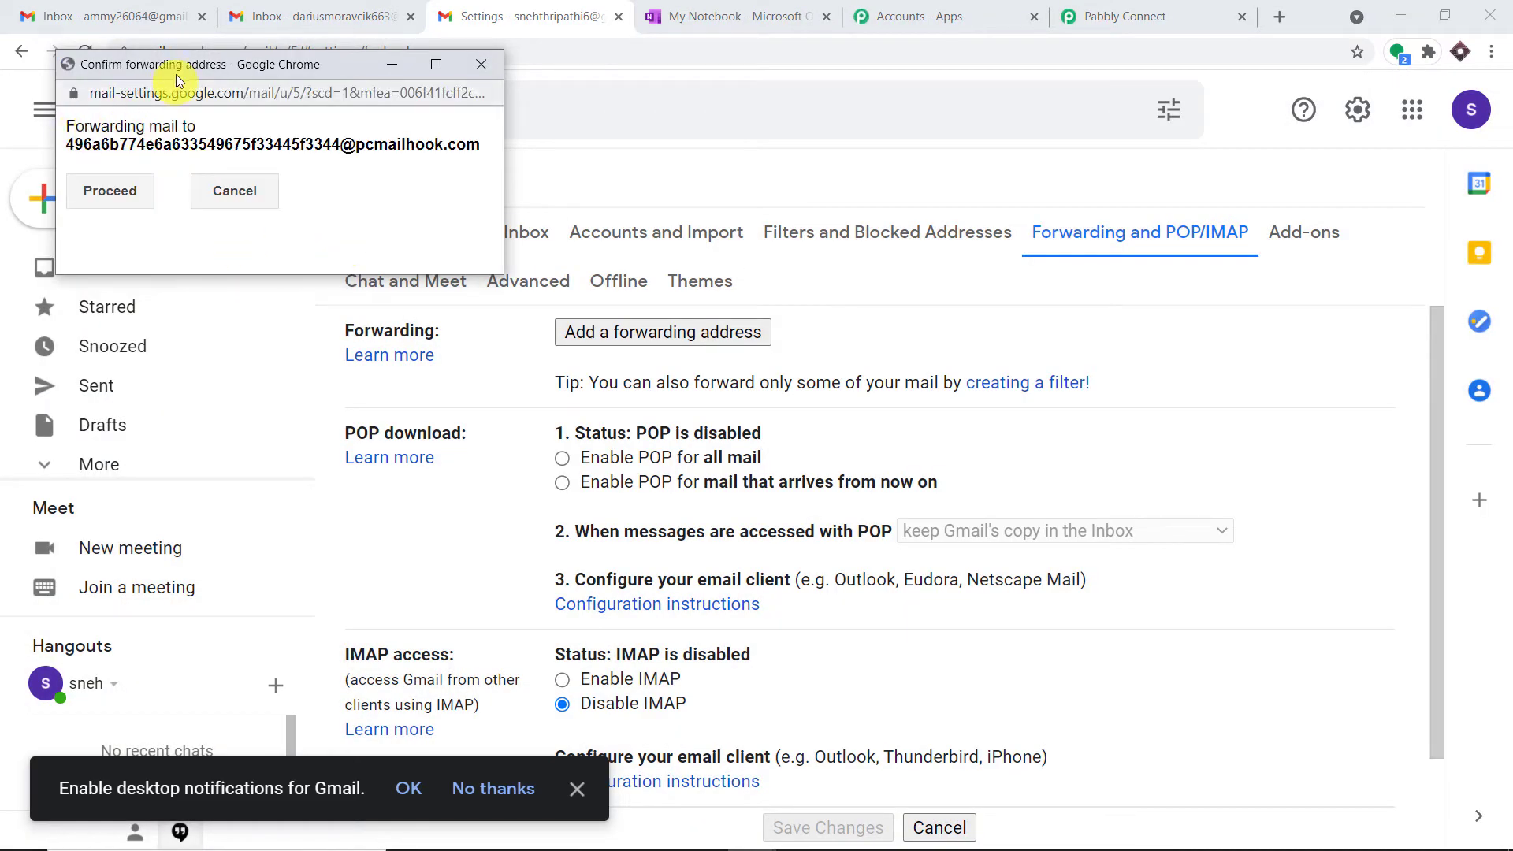
left_click_drag(183, 69, 991, 286)
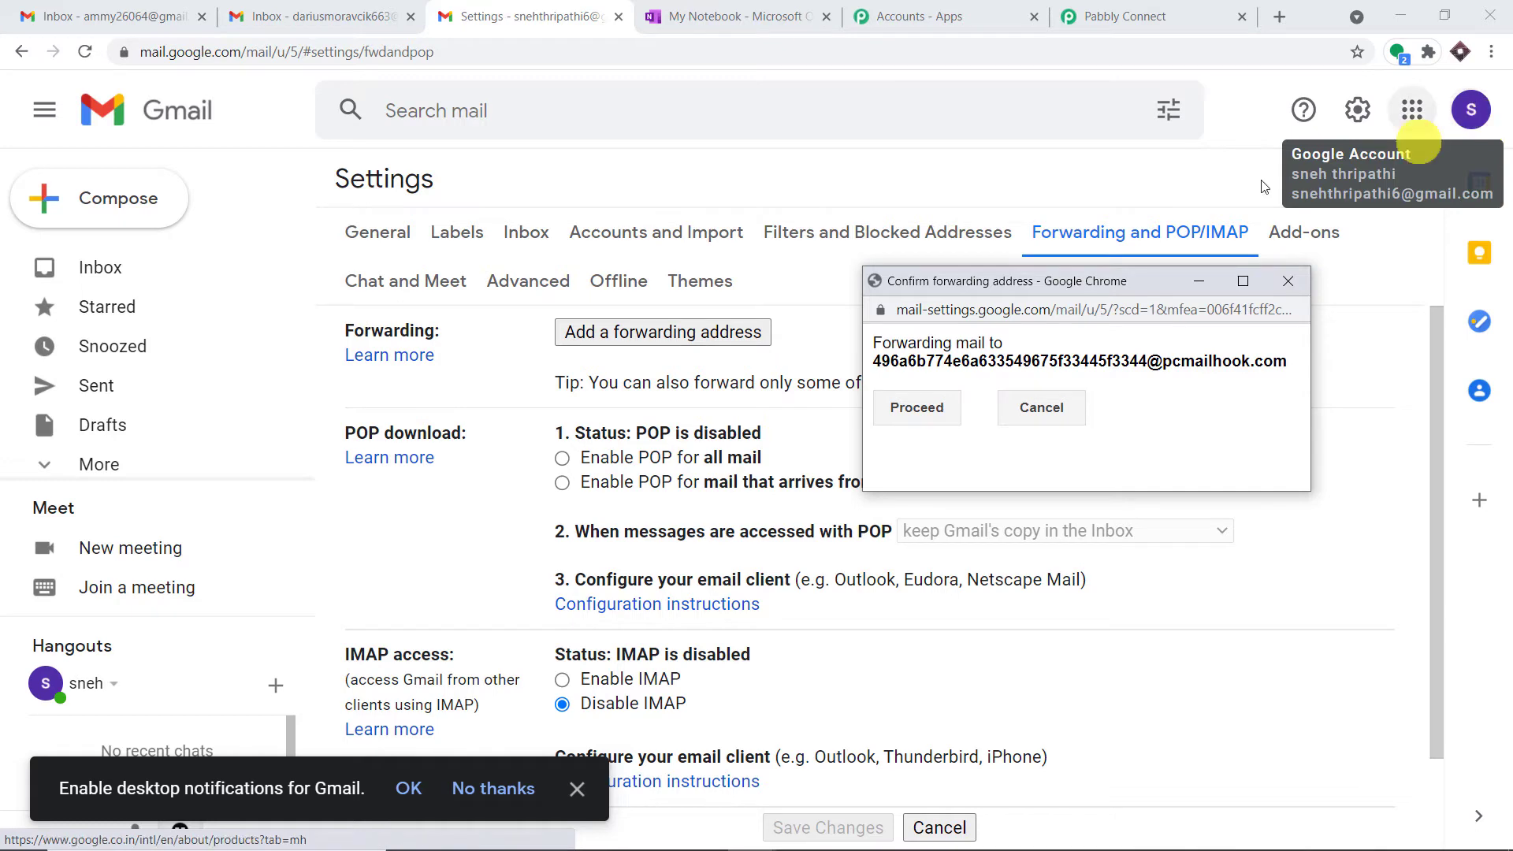
left_click(919, 413)
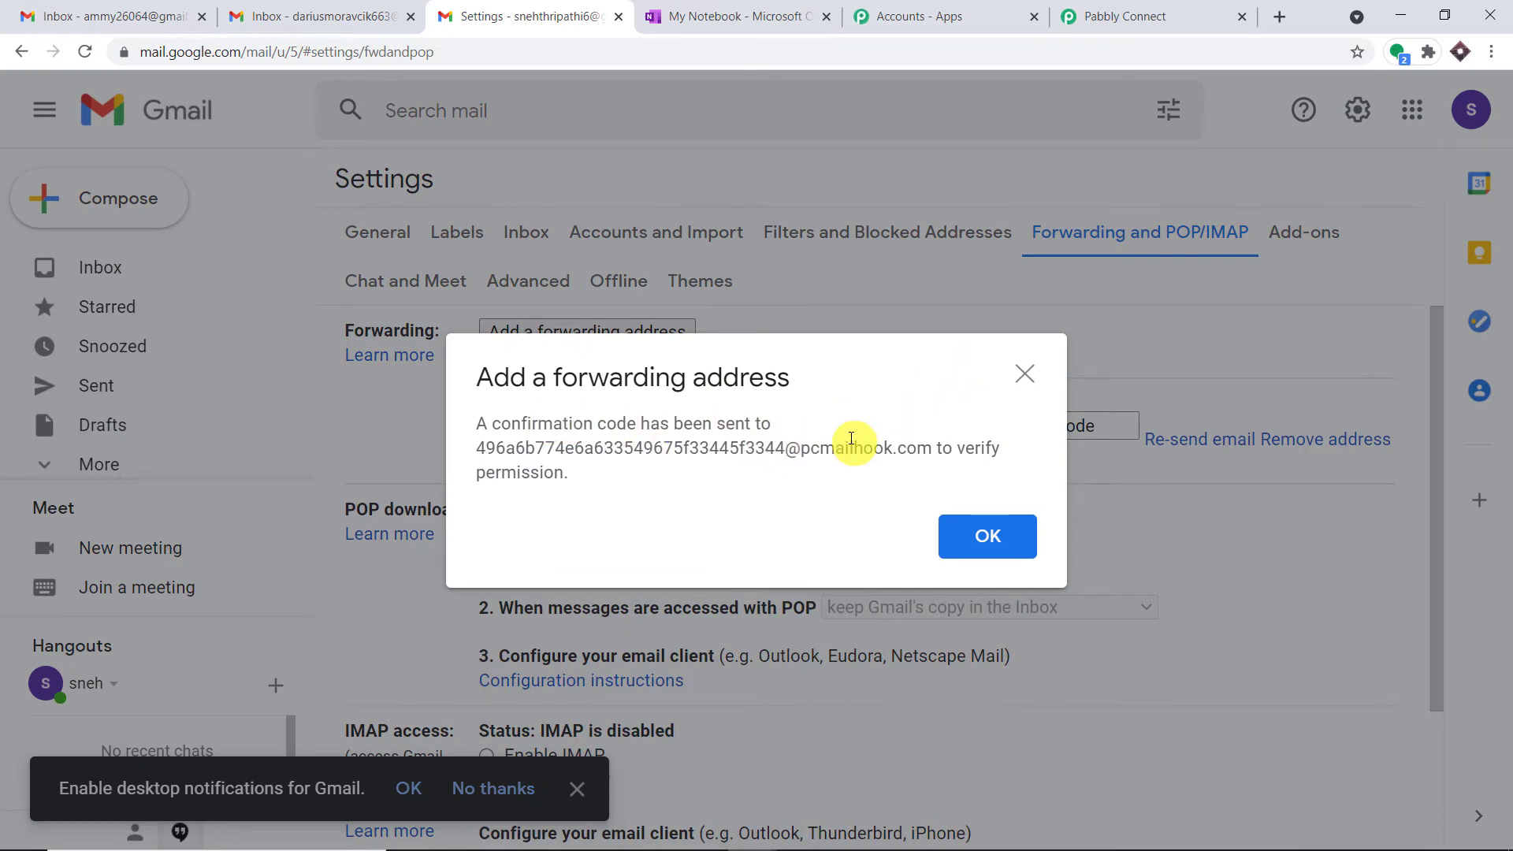
left_click(979, 539)
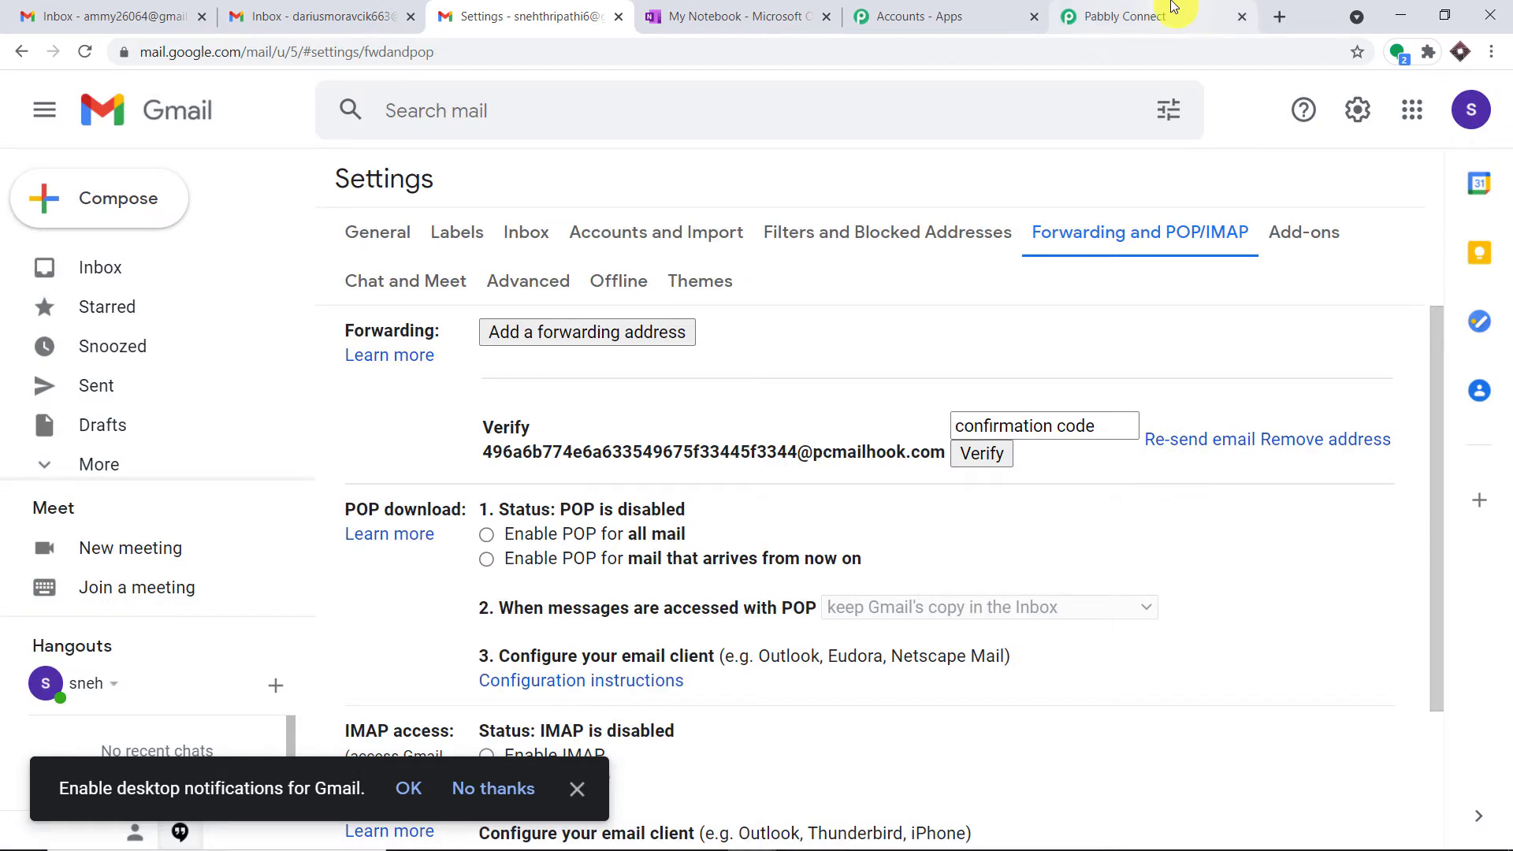
Copy the forwarding confirmation code from the Body Text of the captured Email Parser response in Pabbly Connect.
left_click(1171, 7)
scroll(1205, 457, "down", 5)
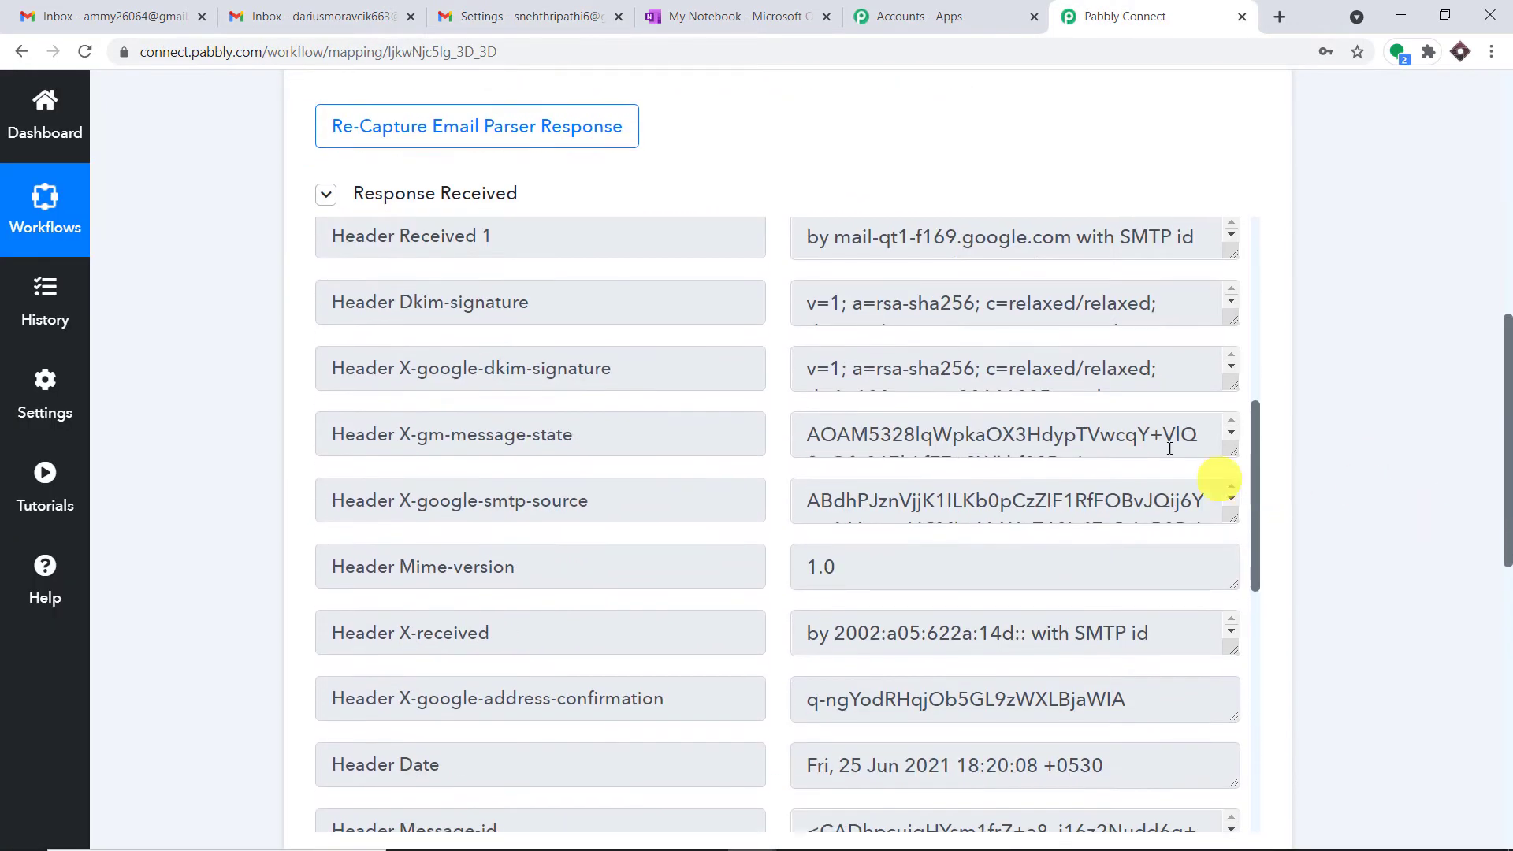
scroll(1170, 449, "down", 2)
scroll(1307, 413, "down", 3)
scroll(1119, 258, "down", 3)
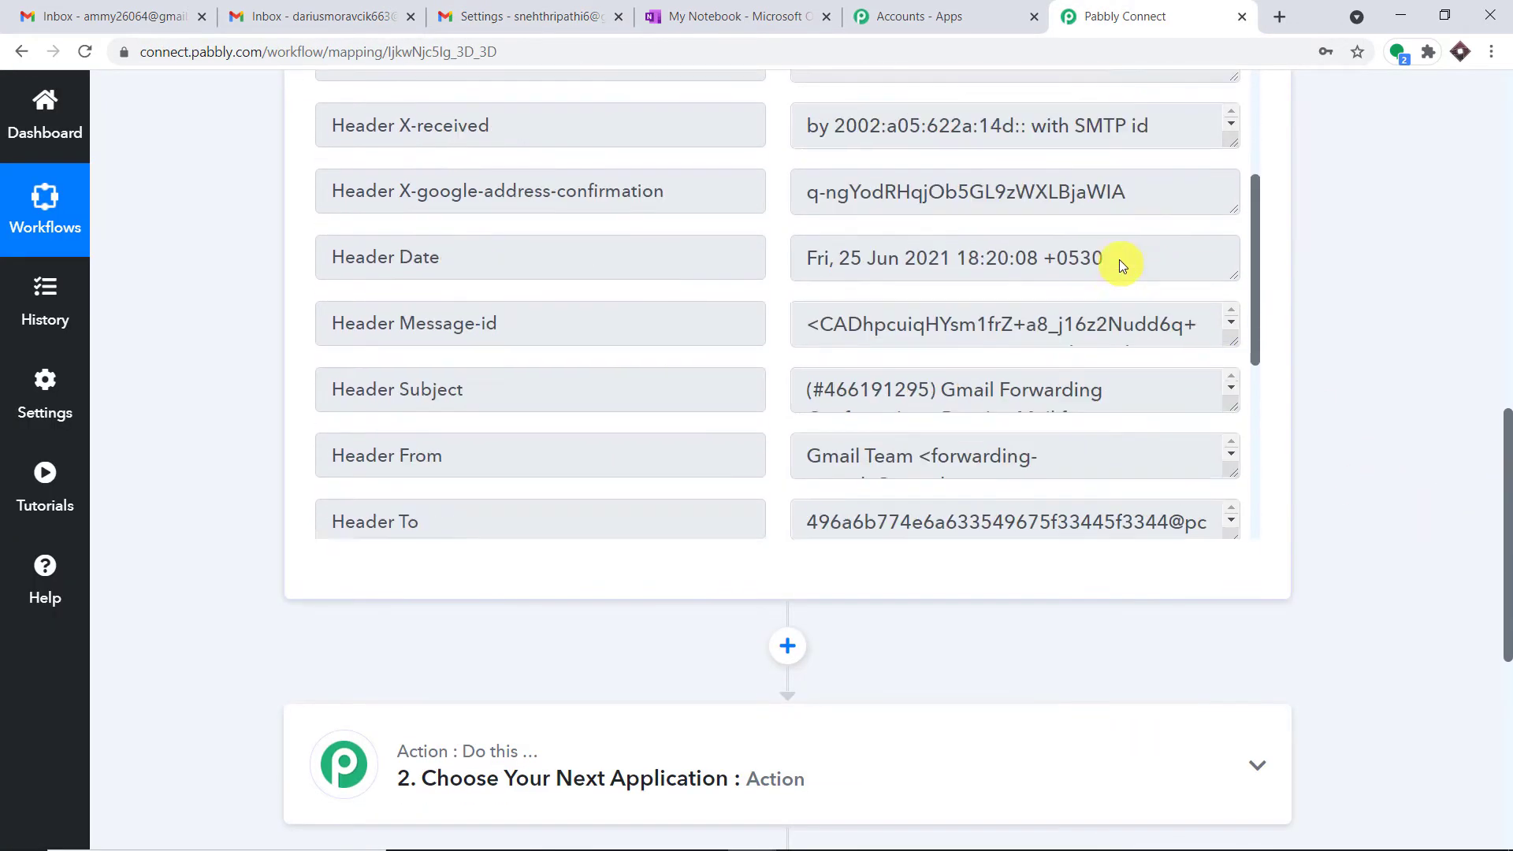
scroll(1119, 258, "down", 1)
scroll(1174, 297, "down", 2)
scroll(1238, 350, "down", 1)
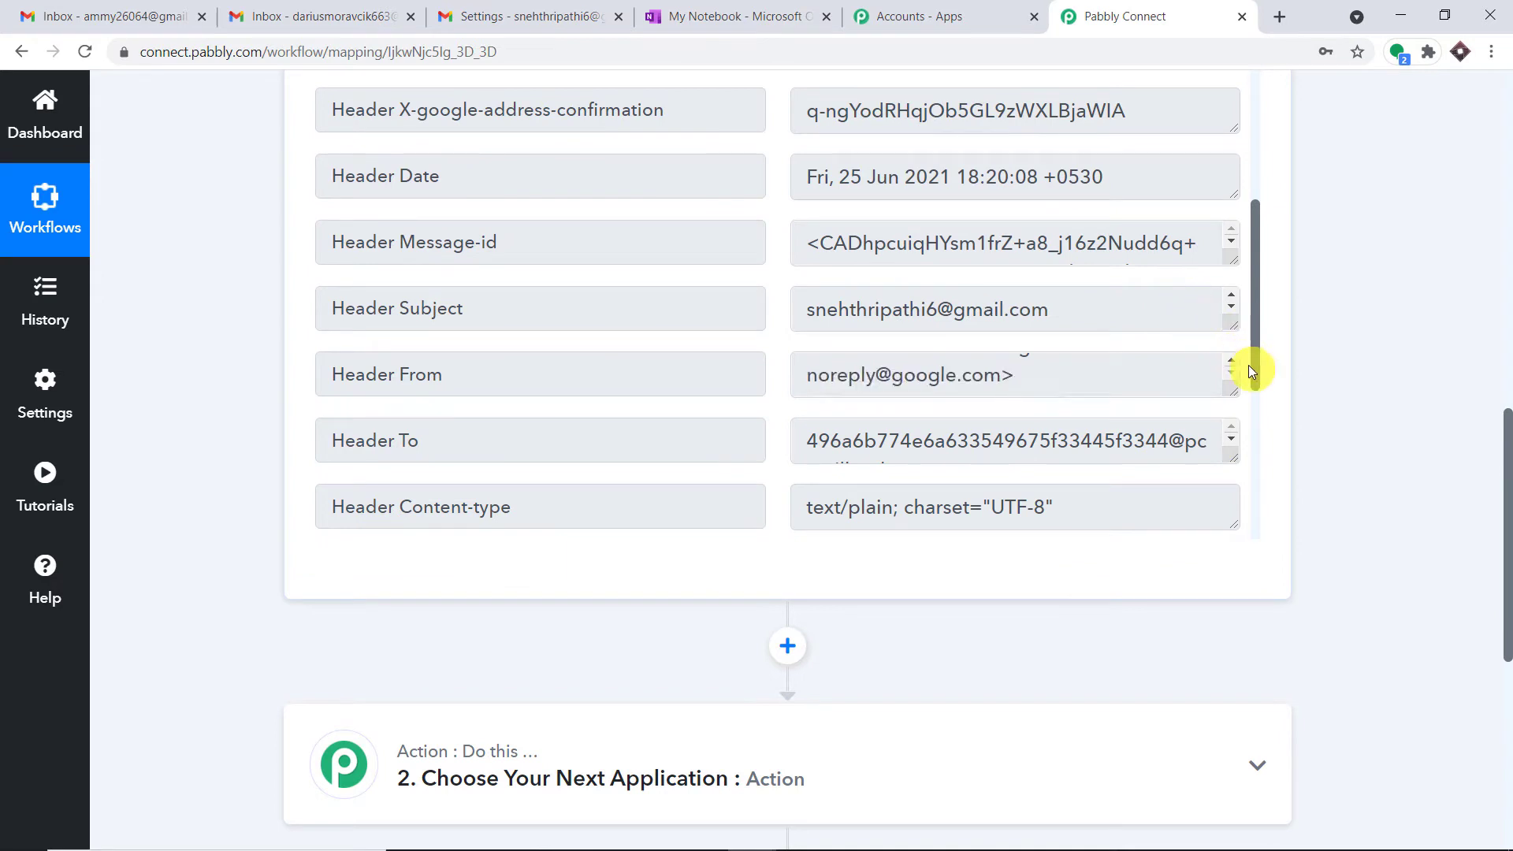
left_click_drag(1253, 375, 1249, 460)
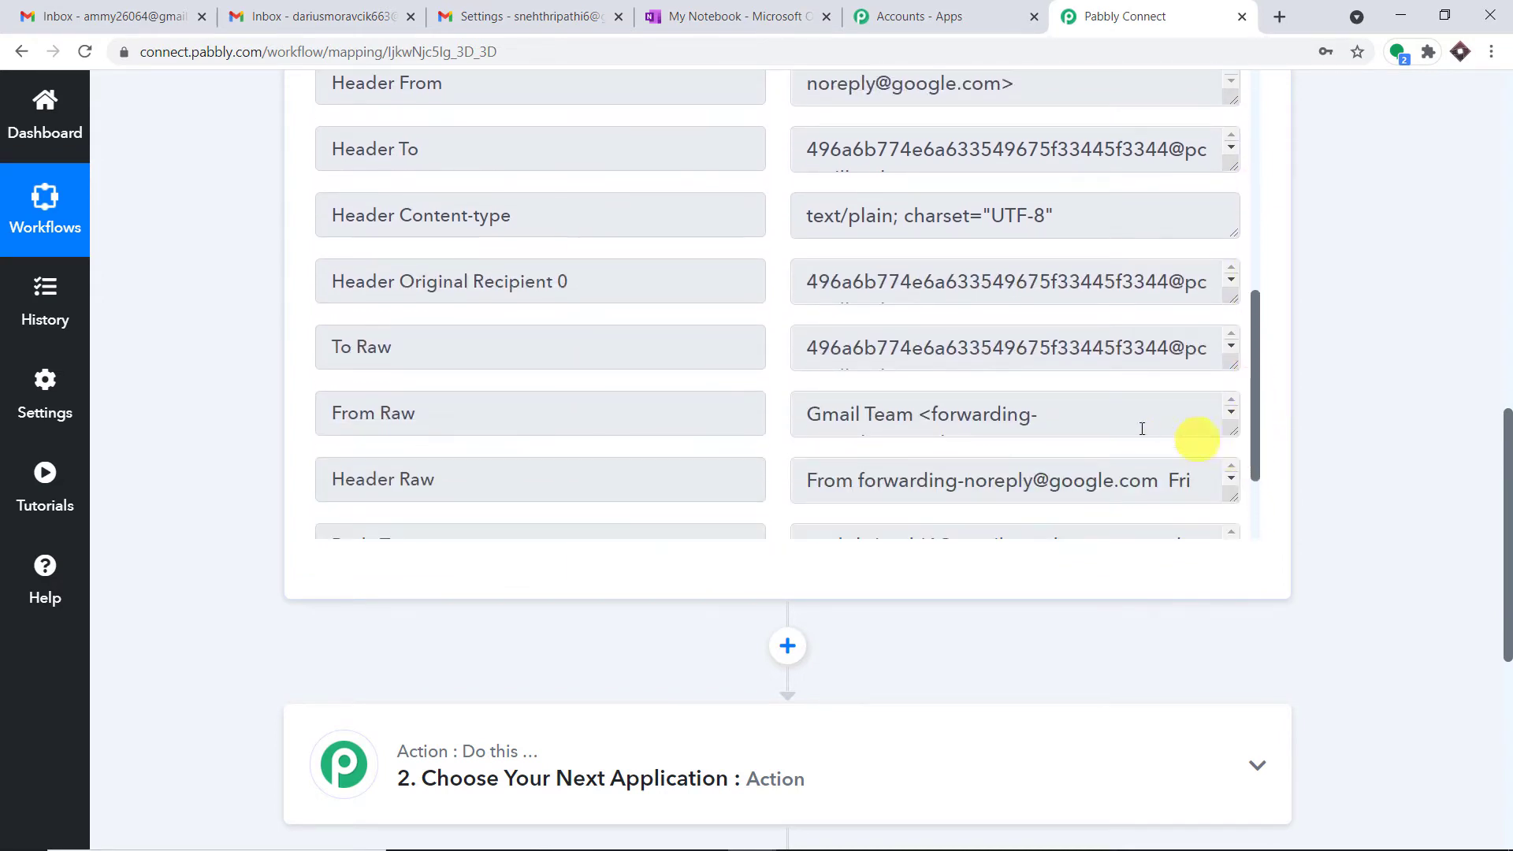
scroll(1180, 402, "down", 2)
left_click_drag(1264, 396, 1259, 466)
left_click_drag(1224, 380, 1204, 518)
scroll(1034, 412, "down", 2)
scroll(1016, 414, "up", 1)
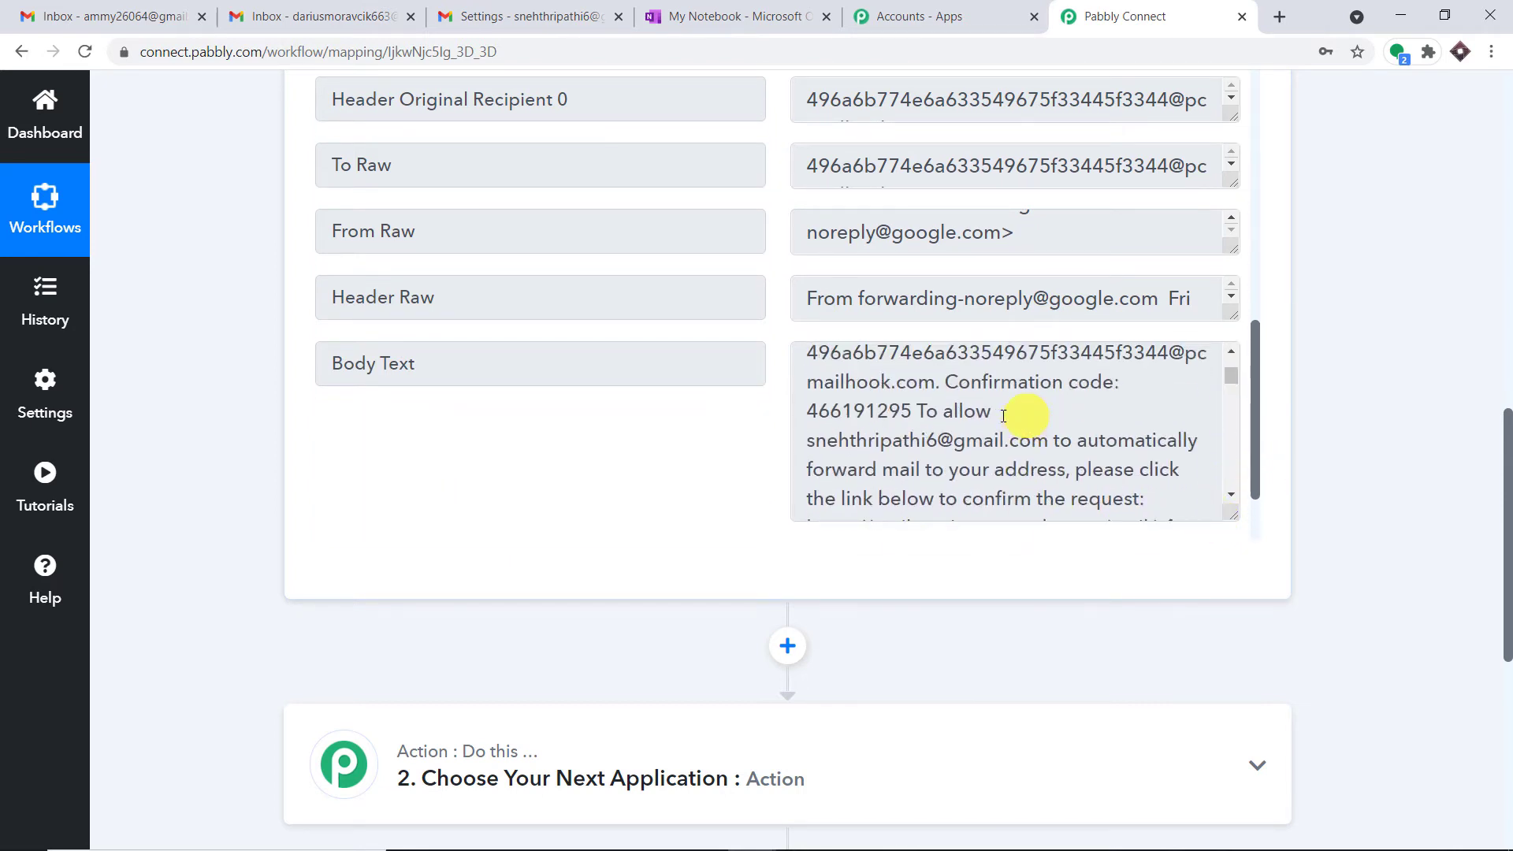
left_click_drag(914, 411, 813, 409)
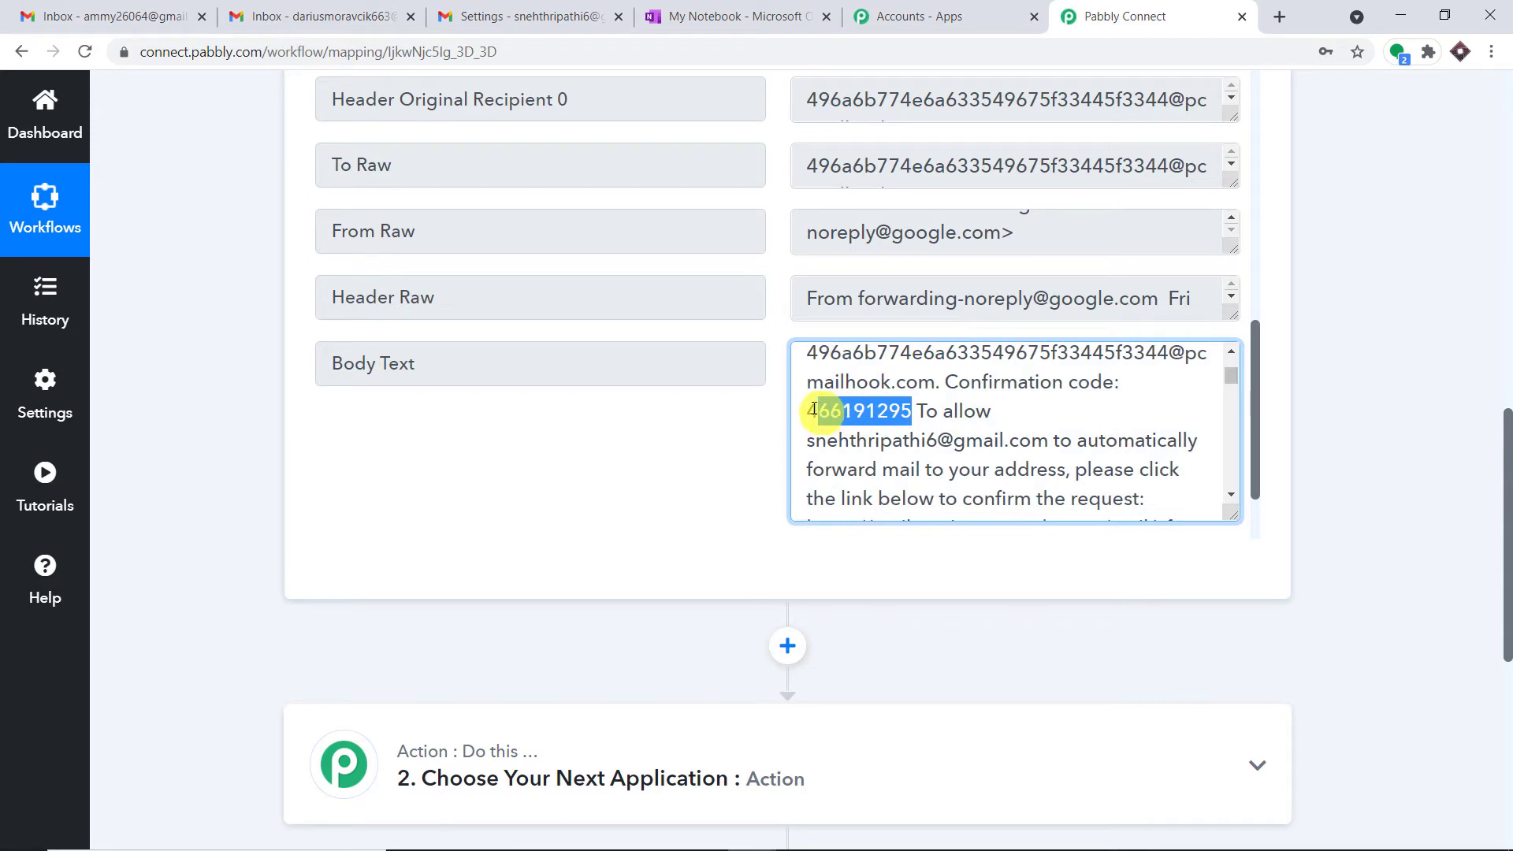
right_click(813, 409)
left_click(847, 425)
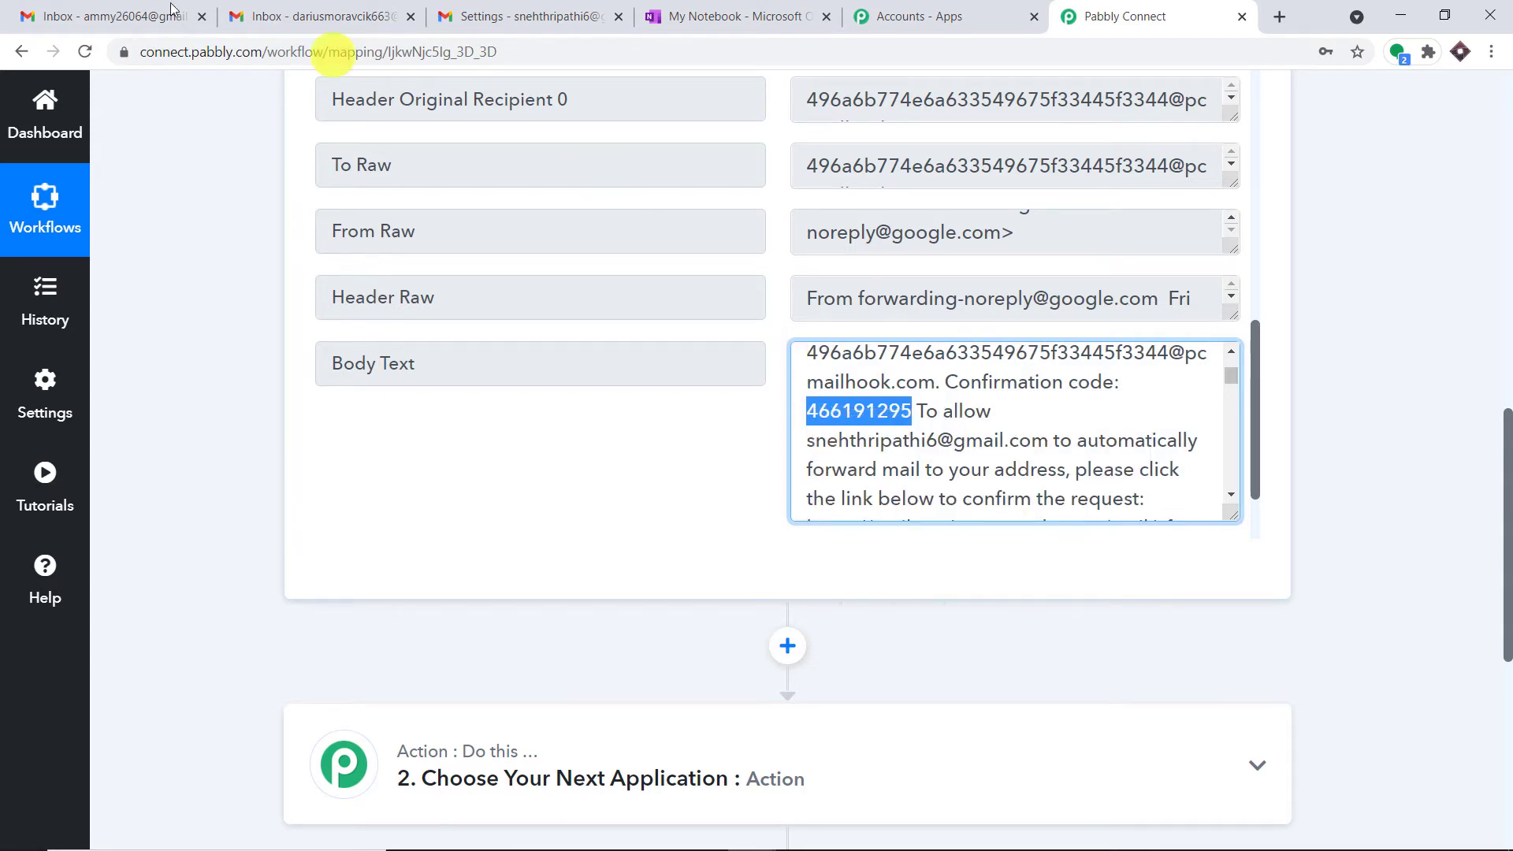
Paste the confirmation code into Gmail's forwarding settings and verify the Email Parser address.
left_click(441, 15)
left_click(996, 424)
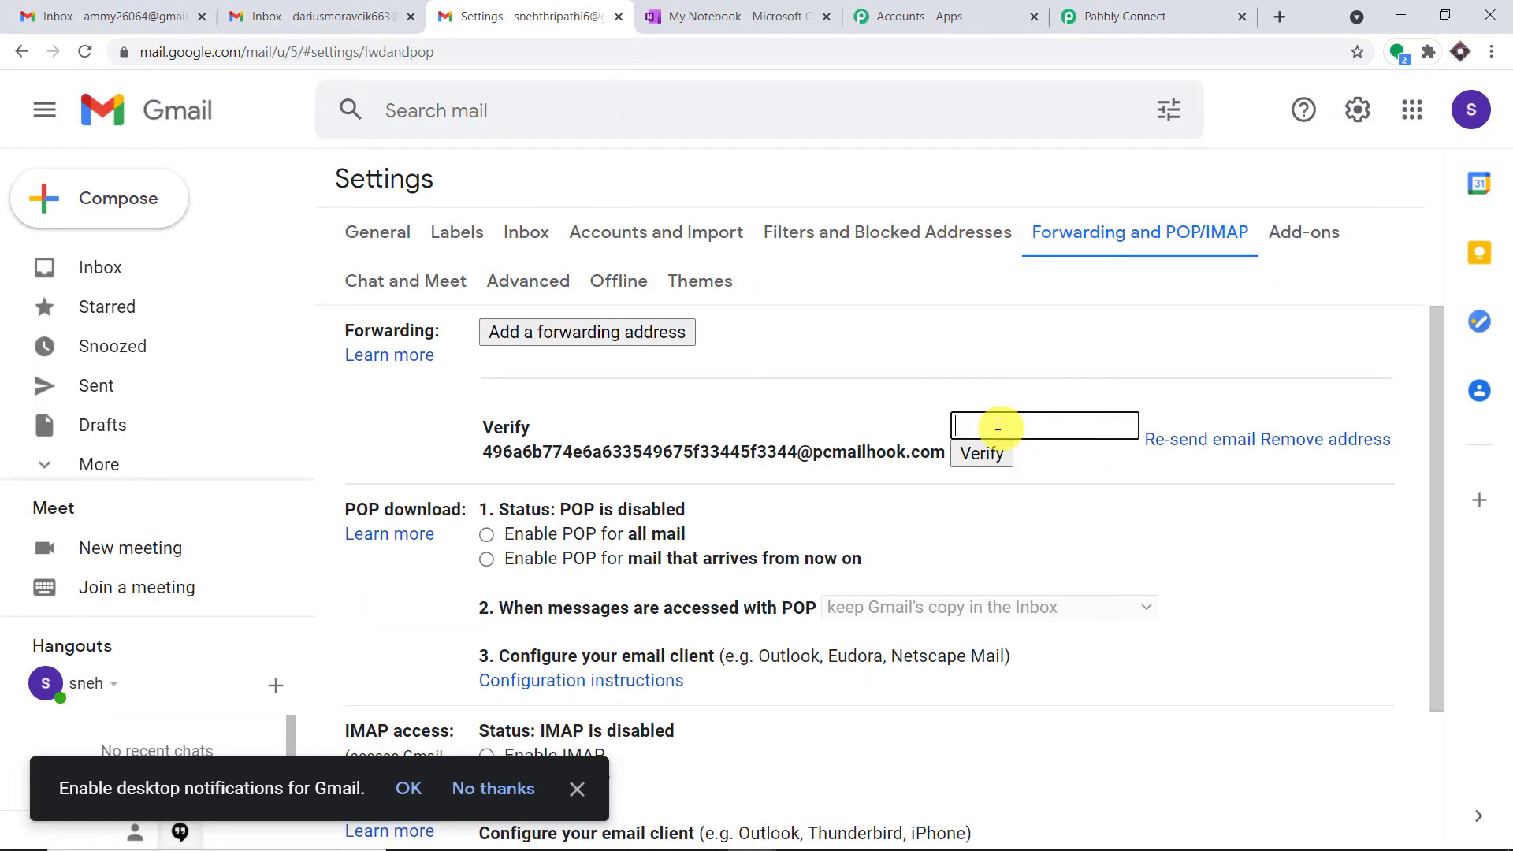
right_click(997, 428)
left_click(1052, 580)
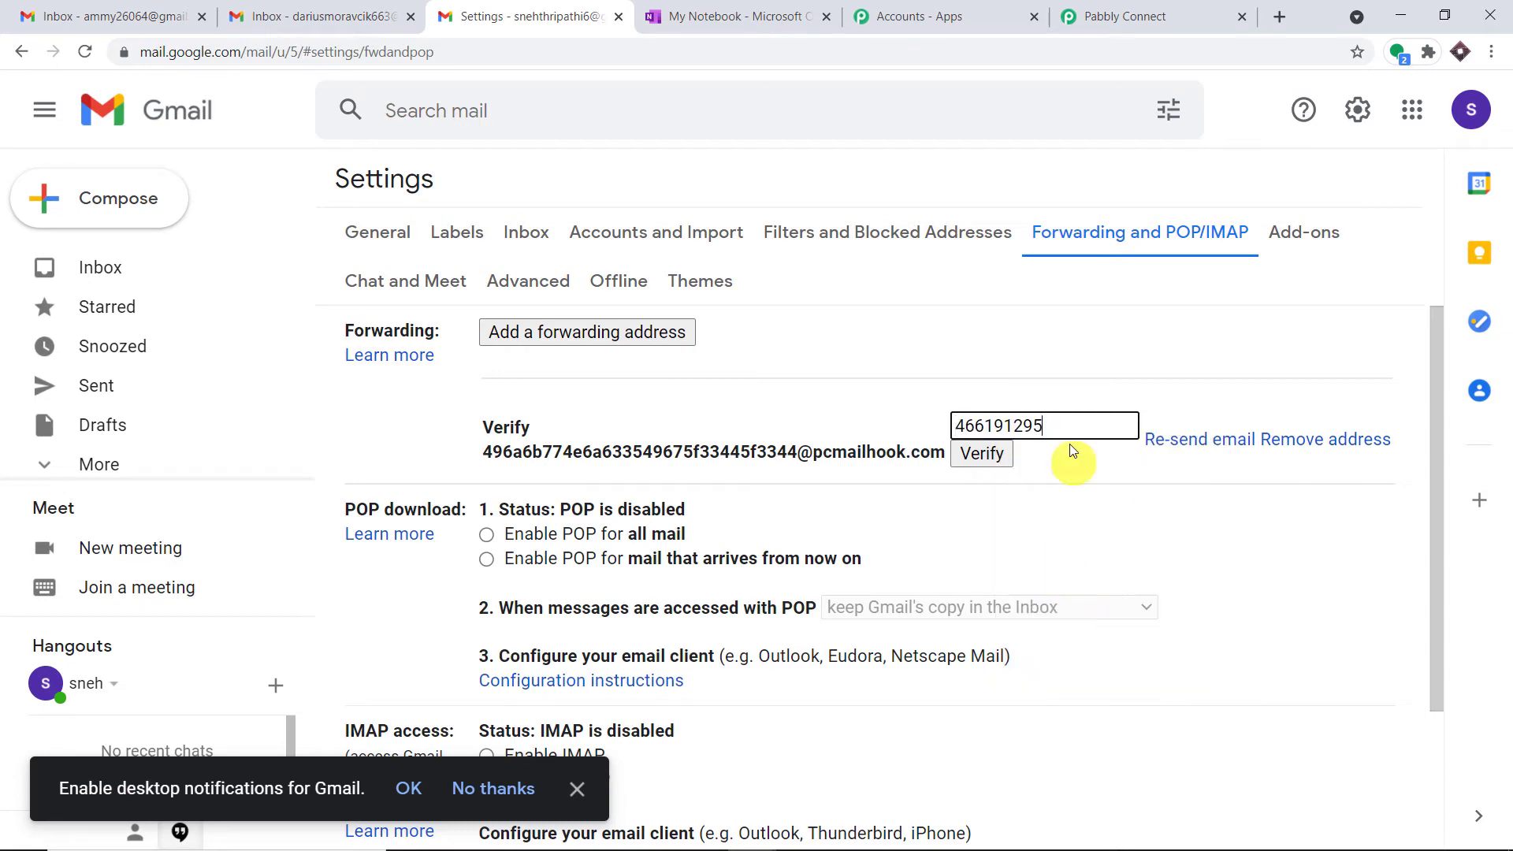
left_click(981, 455)
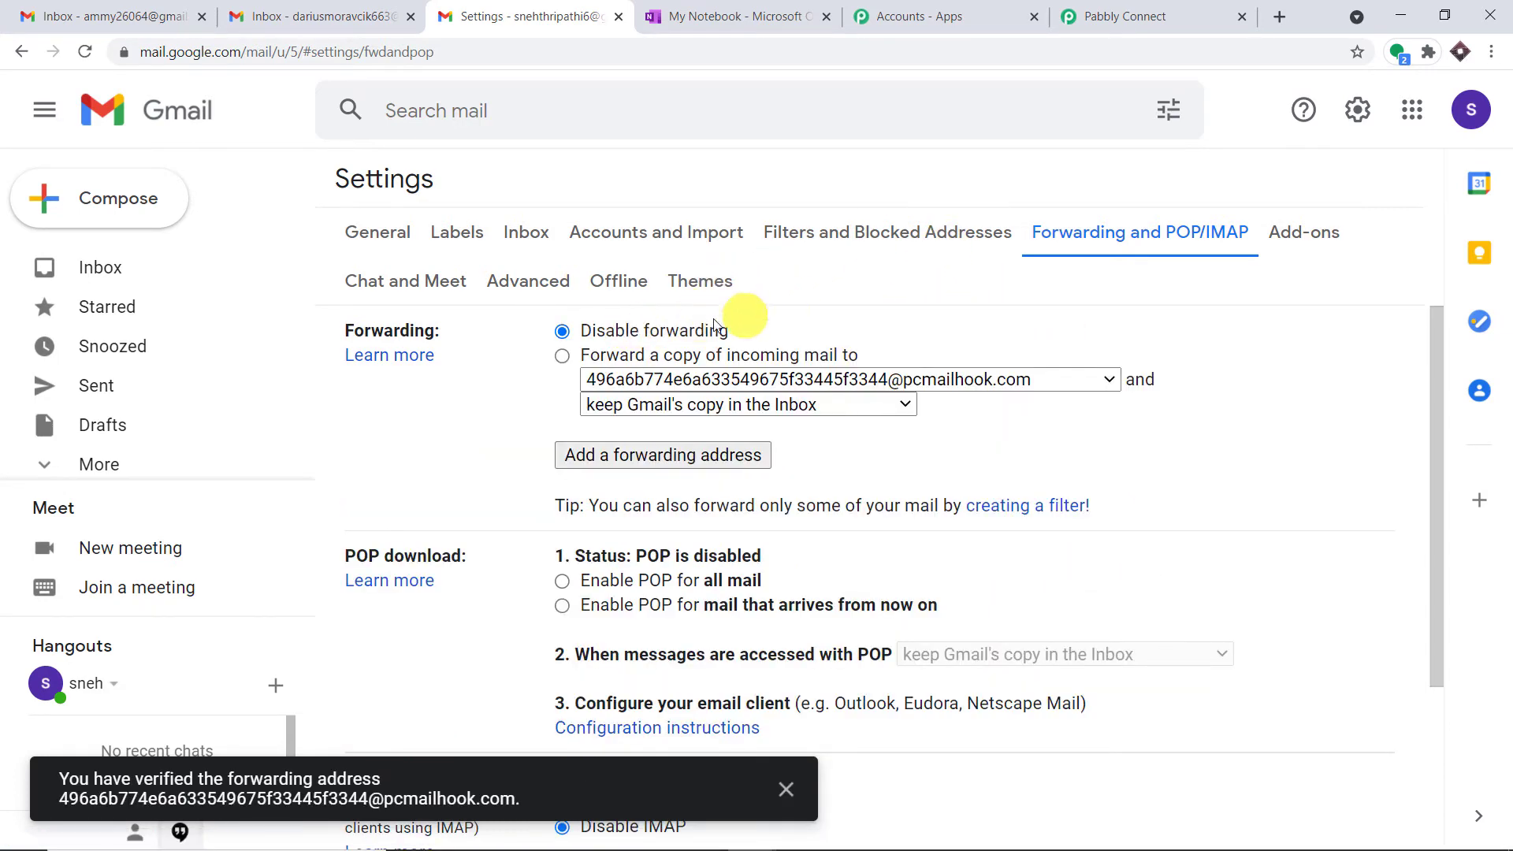
Enable forwarding a copy of incoming mail to the Email Parser address, keeping Gmail's copy in the Inbox, and save the changes.
left_click(562, 362)
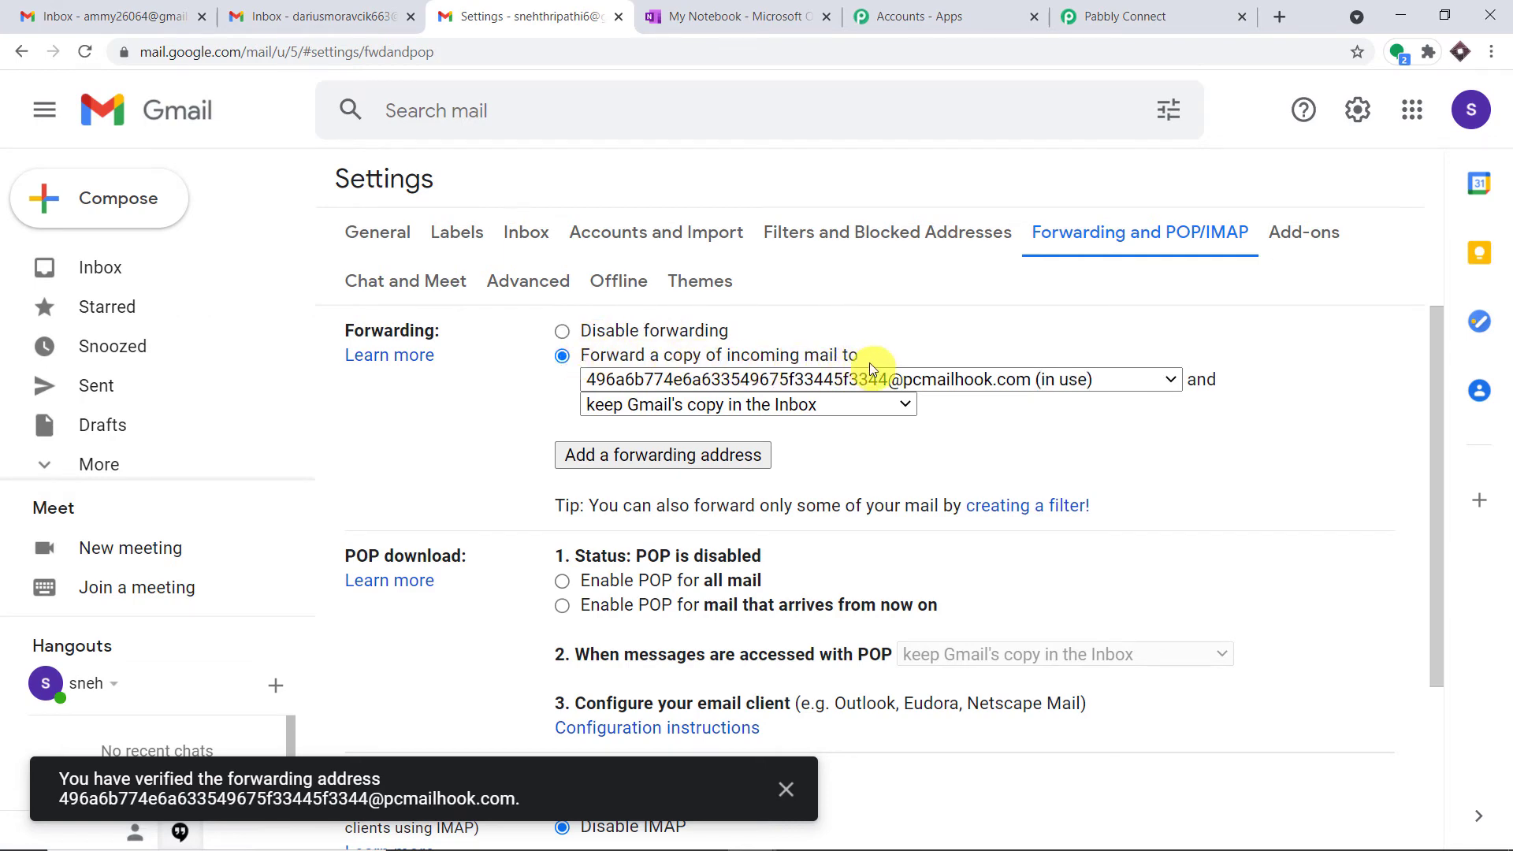
scroll(1198, 465, "down", 3)
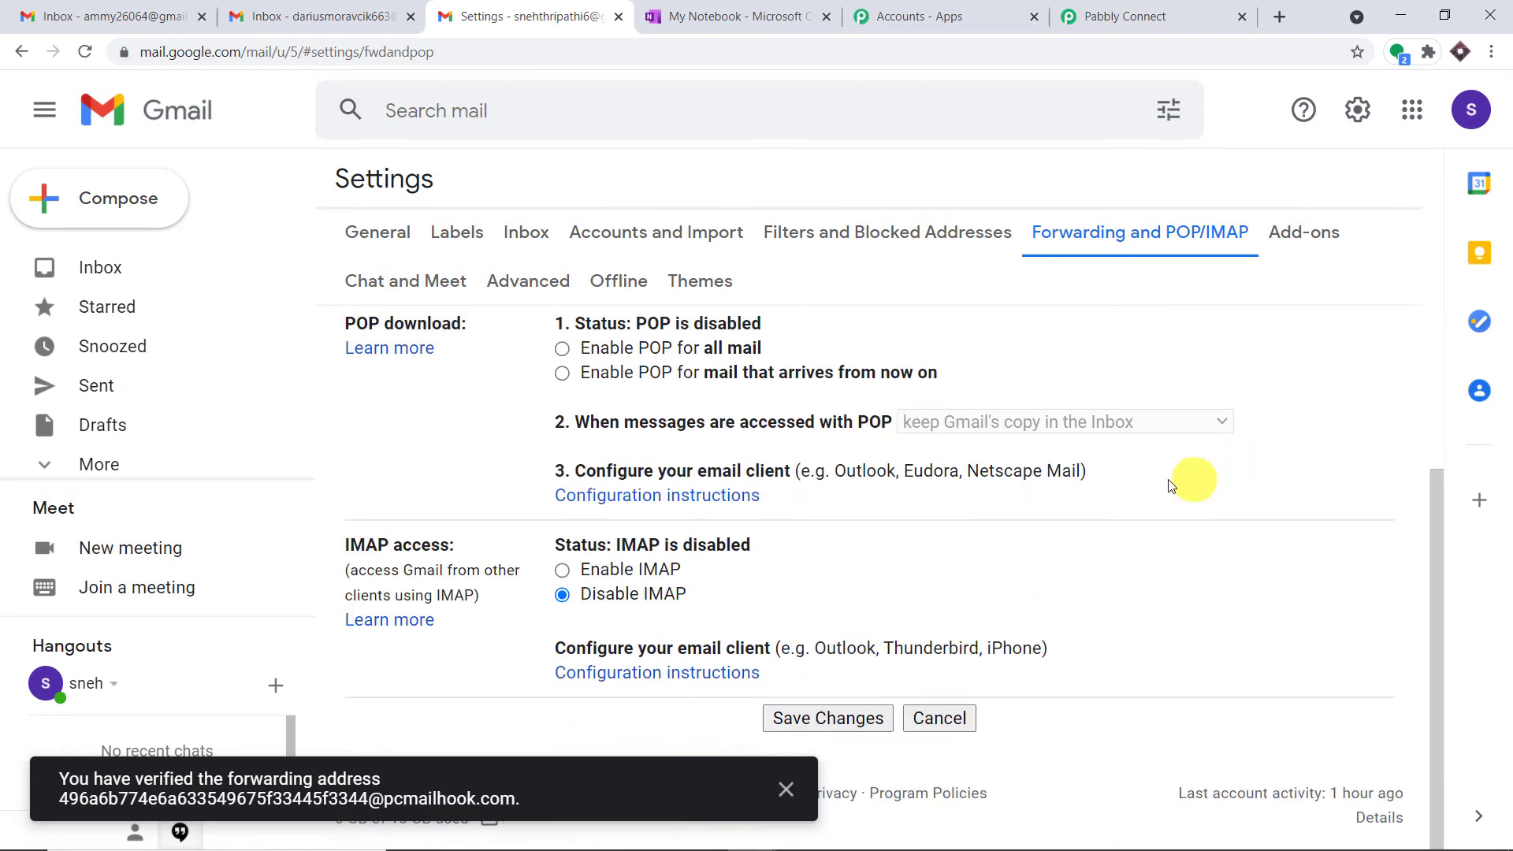
left_click(828, 718)
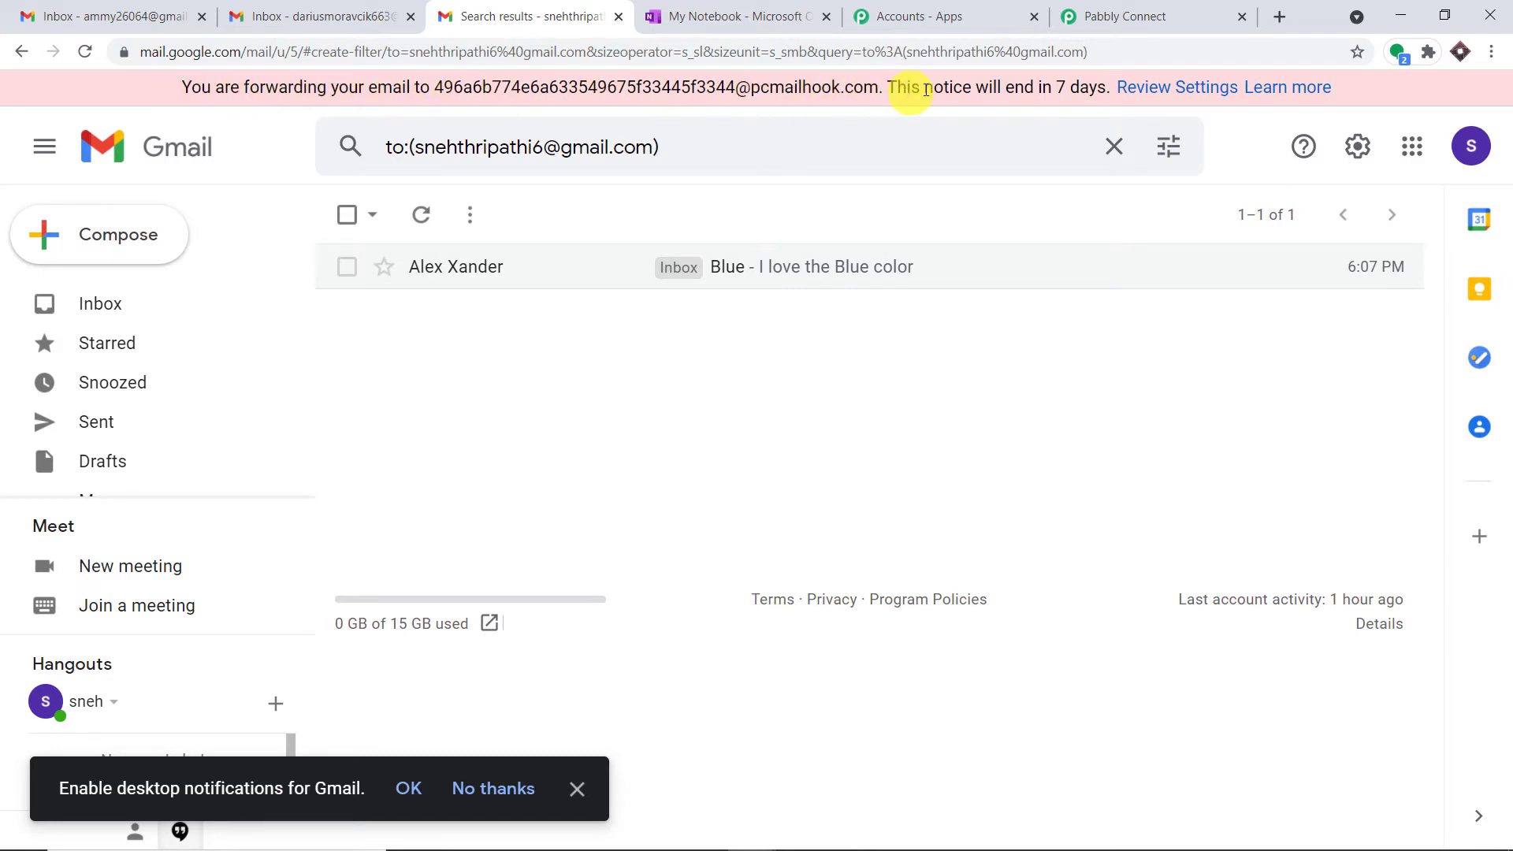
left_click(1470, 147)
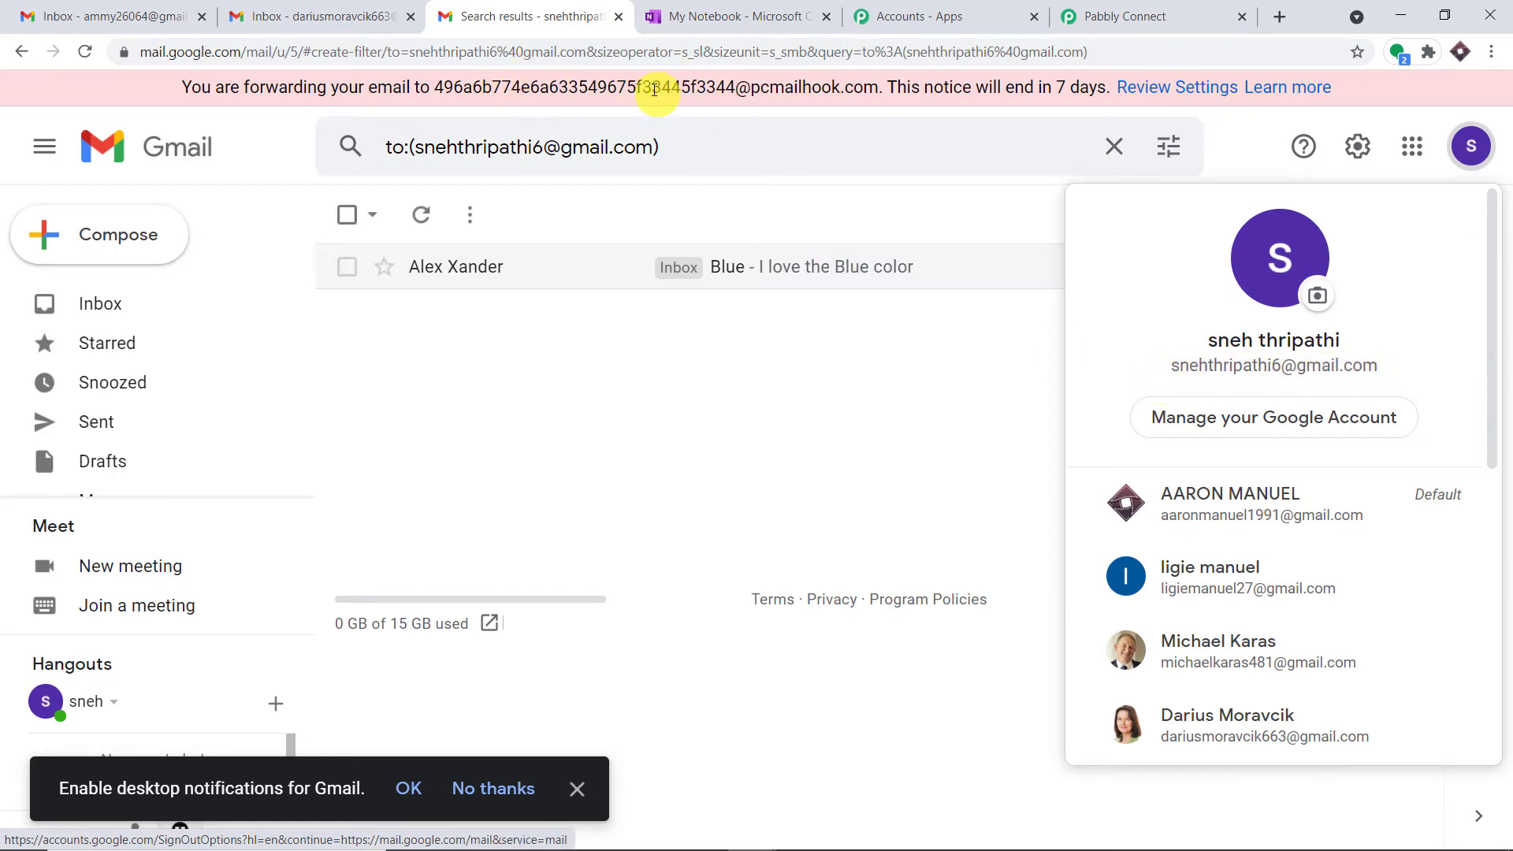
In Pabbly Connect, start recapturing the Email Parser response for the trigger and confirm the recapture.
left_click(1135, 12)
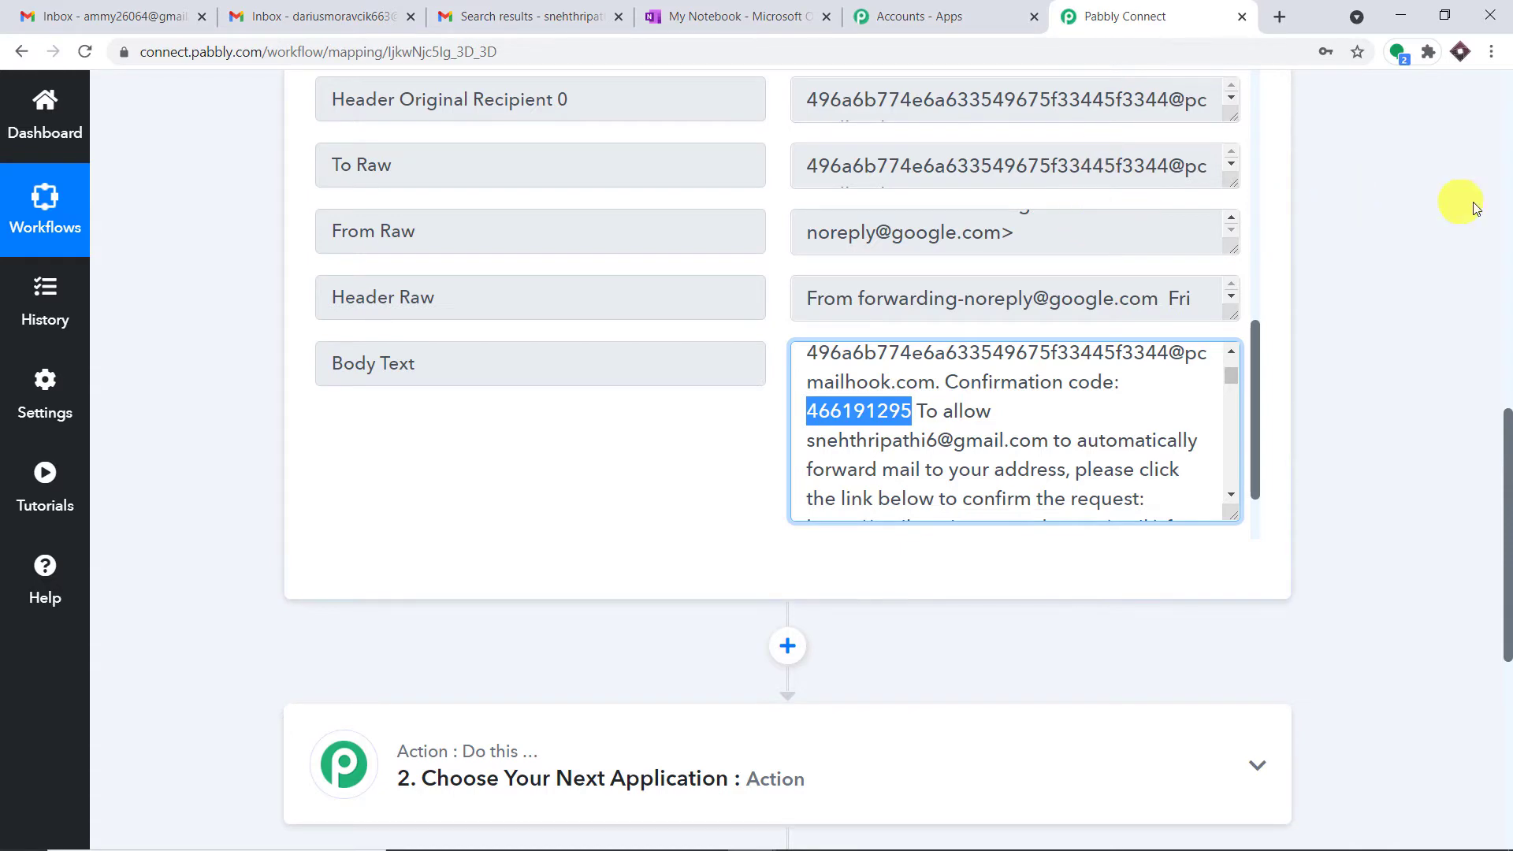
scroll(1494, 236, "up", 6)
scroll(1489, 297, "down", 2)
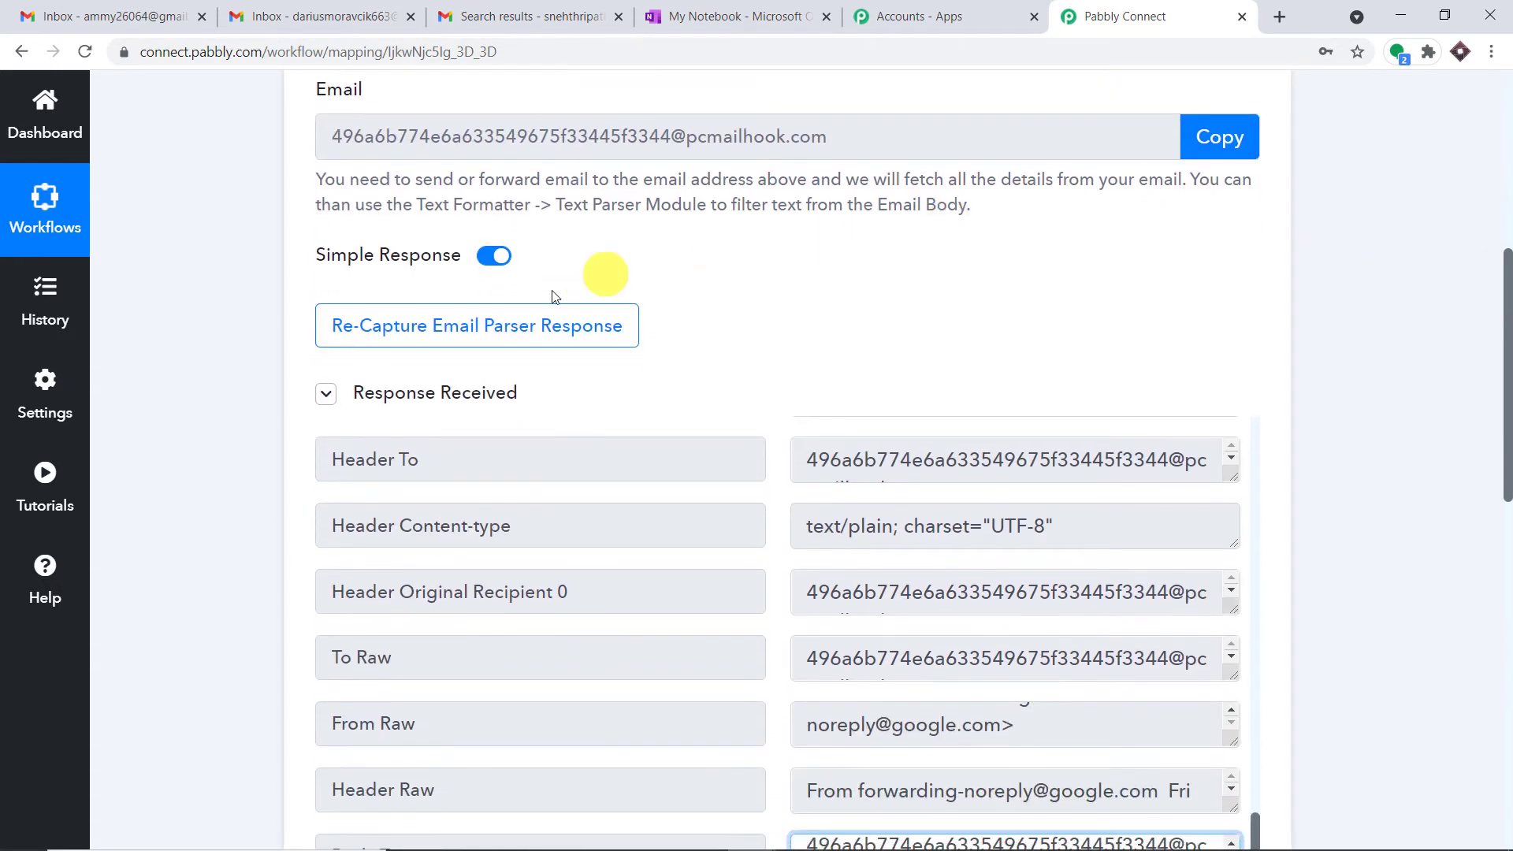
left_click(523, 331)
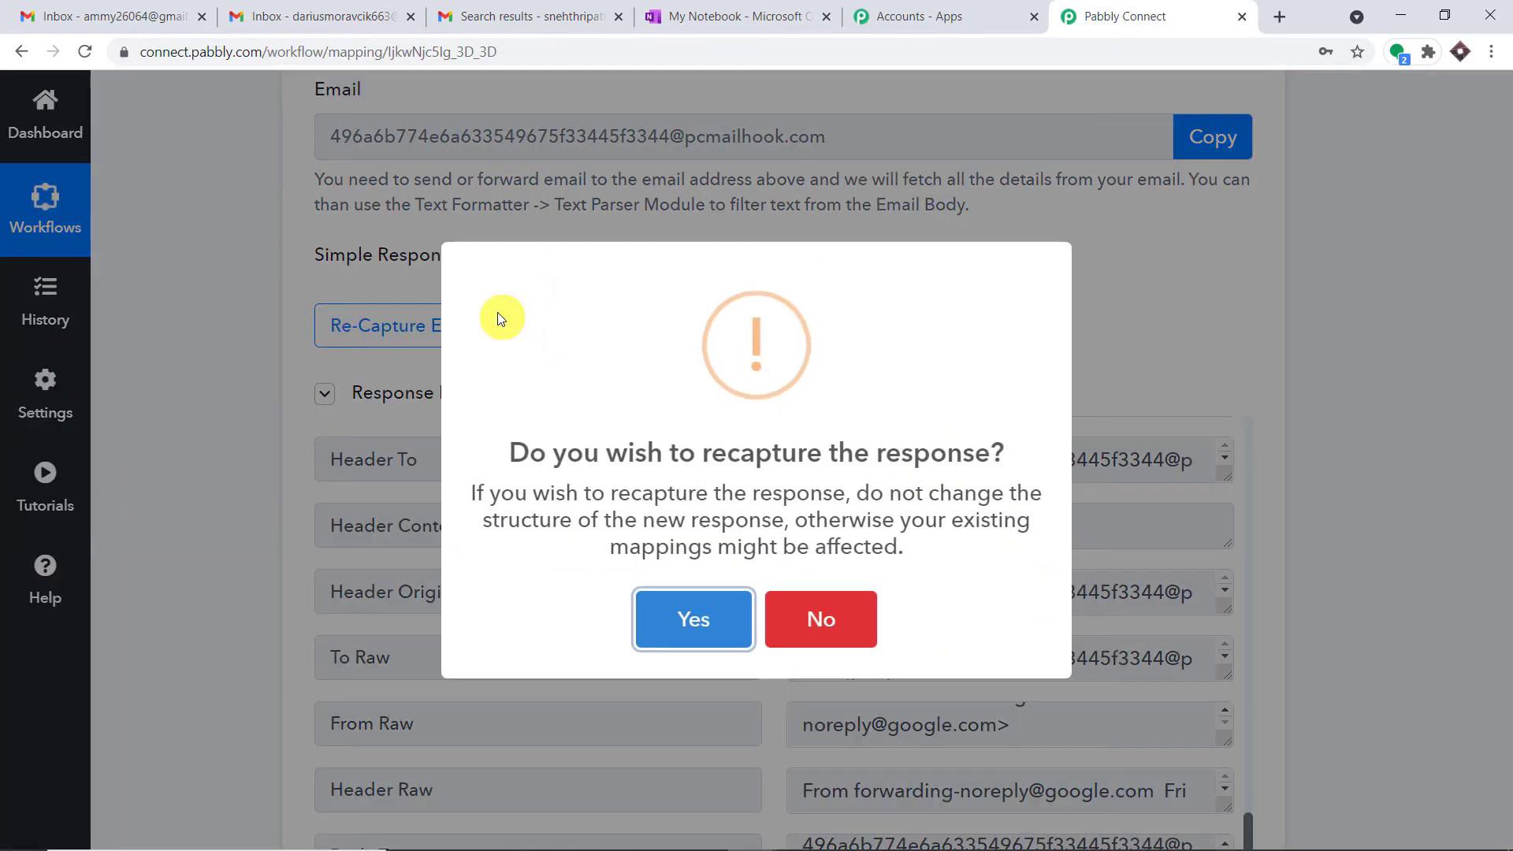
left_click(712, 639)
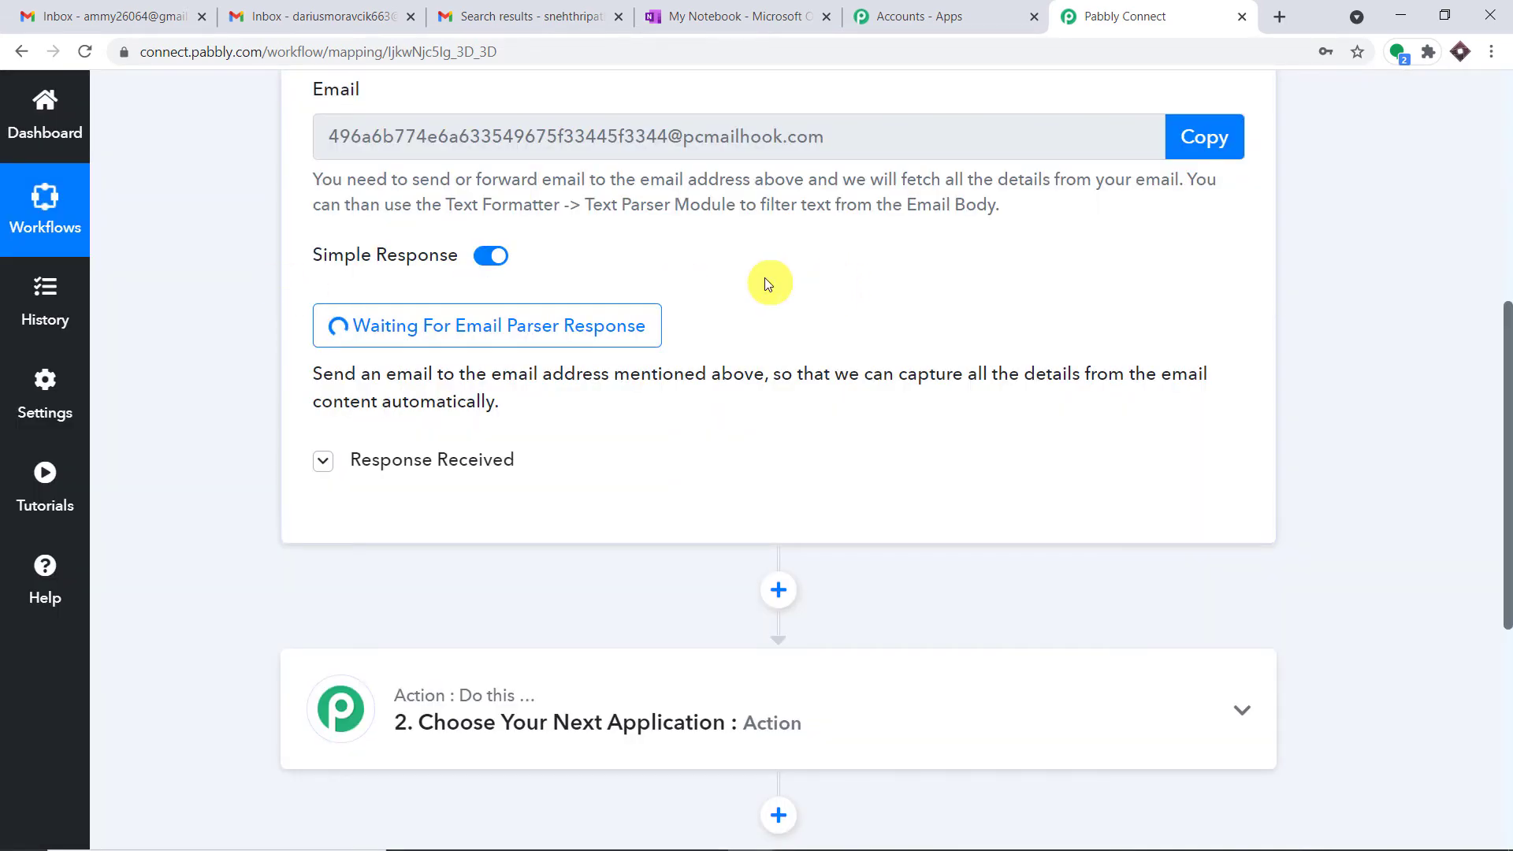
In the second Gmail inbox, check which account is signed in for sending the test message.
left_click(356, 8)
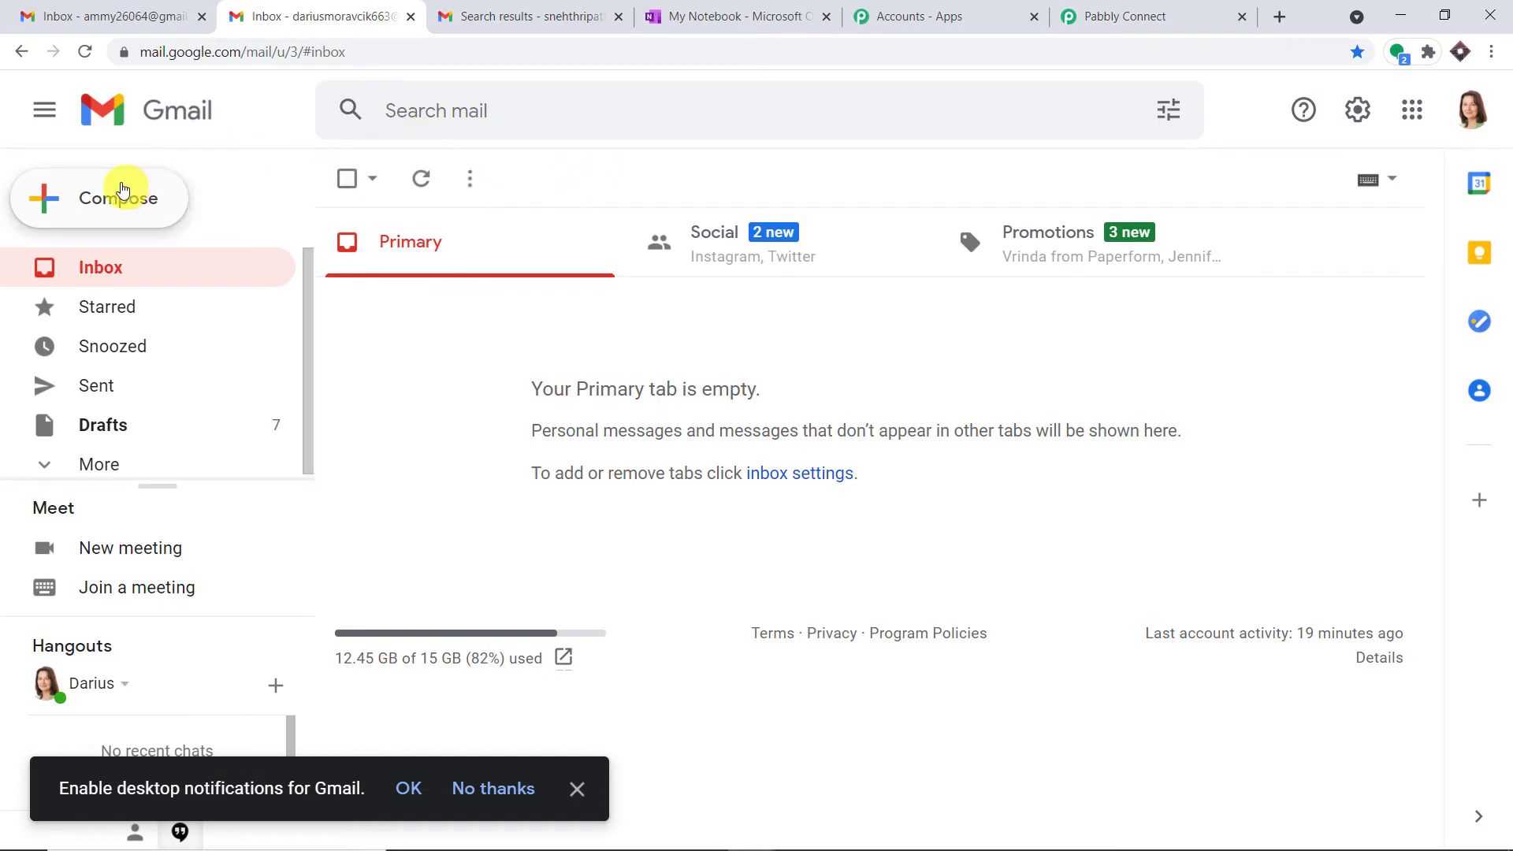
left_click(1470, 112)
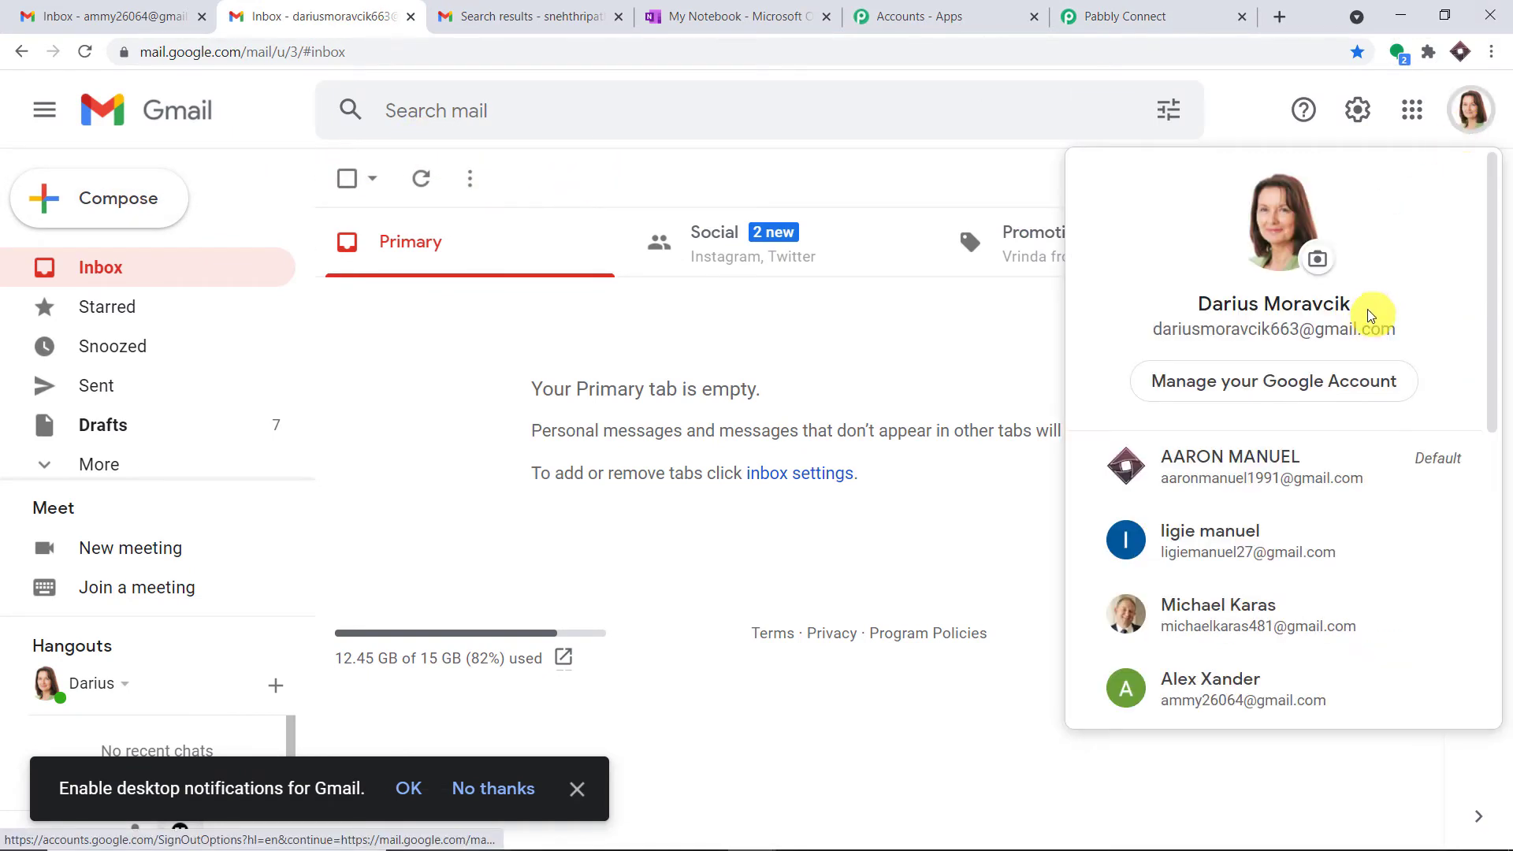
key("ctrl+a")
left_click(1467, 116)
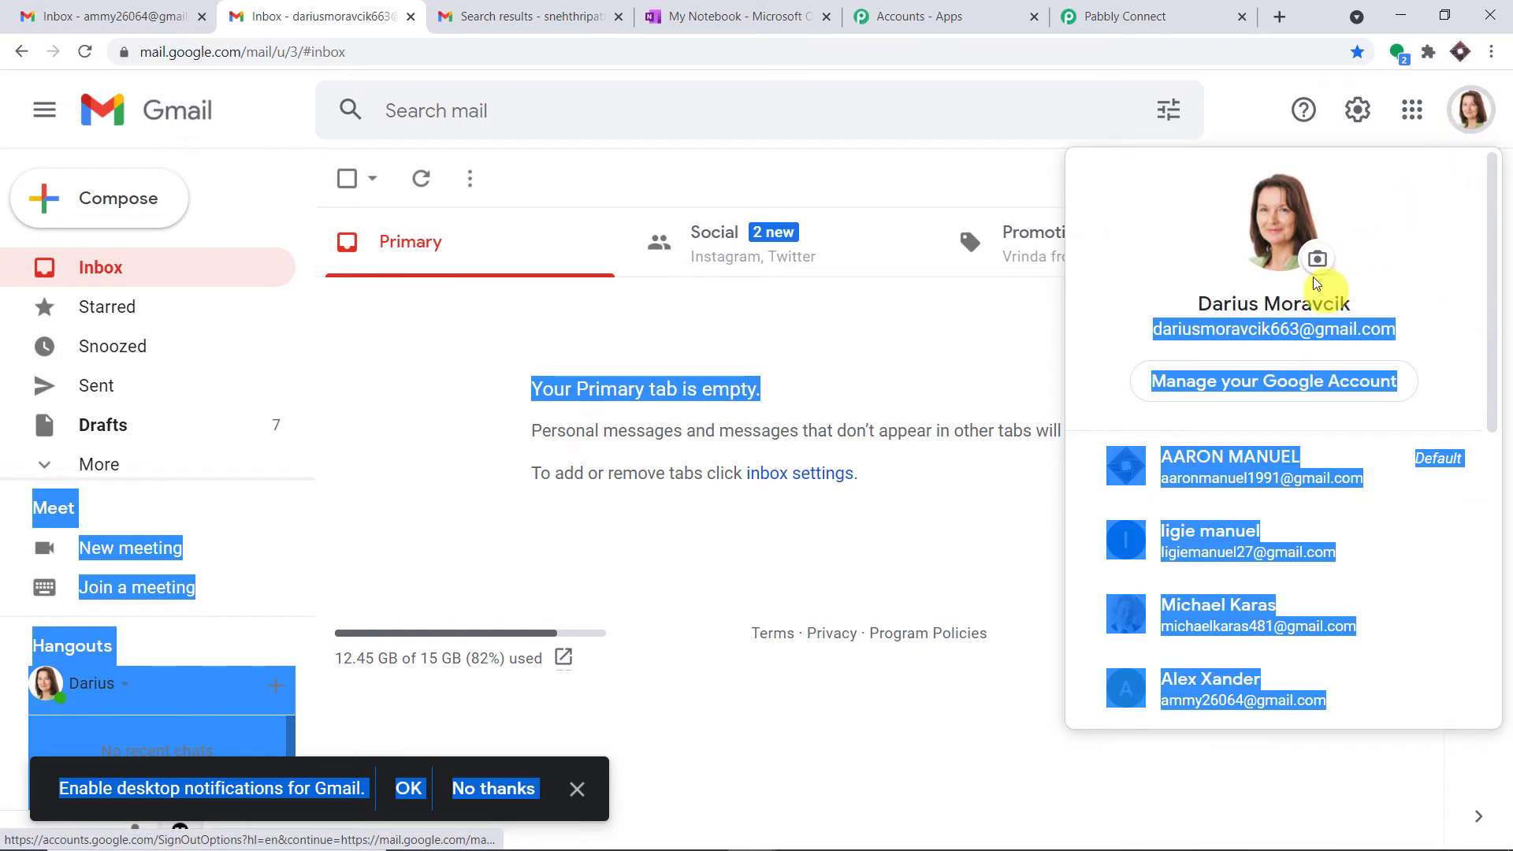
left_click(1471, 112)
left_click(1470, 112)
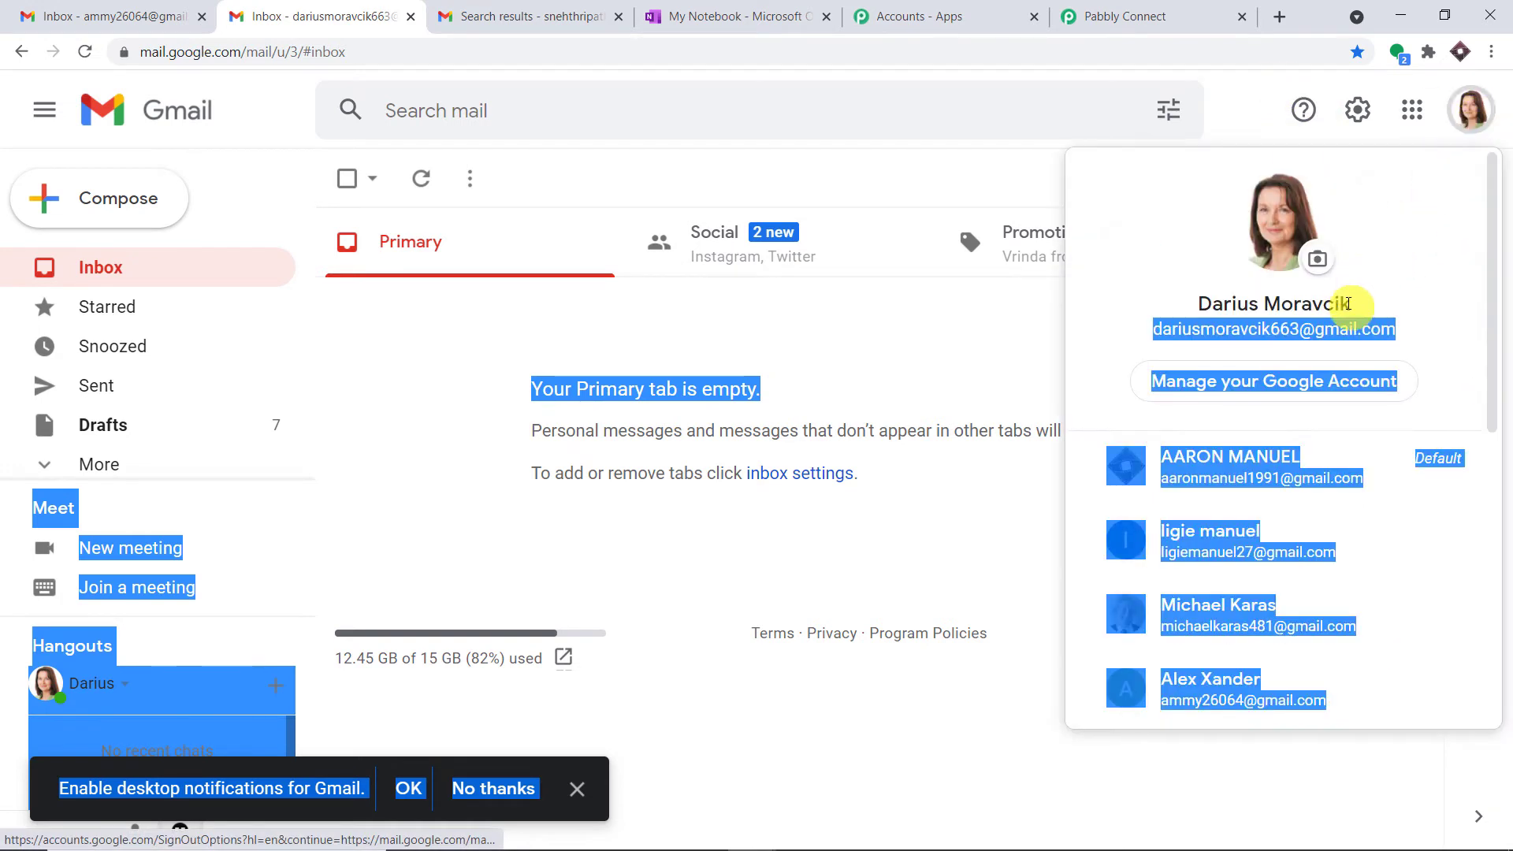
left_click(1252, 112)
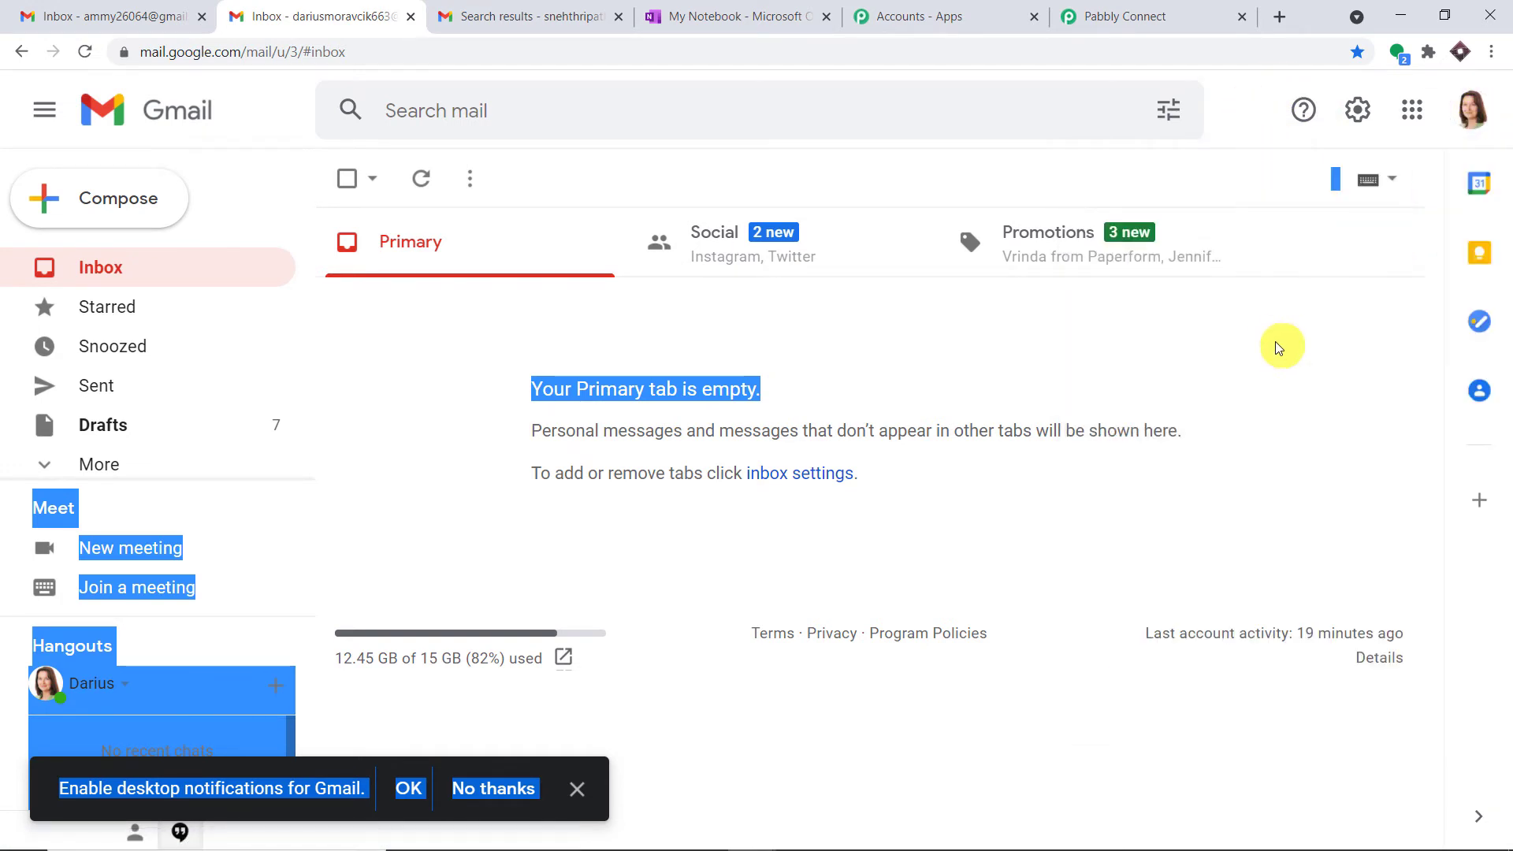
left_click(1262, 188)
Start a new message and address it to the forwarding Gmail account, using the e-mail address copied from that account's details.
left_click(135, 197)
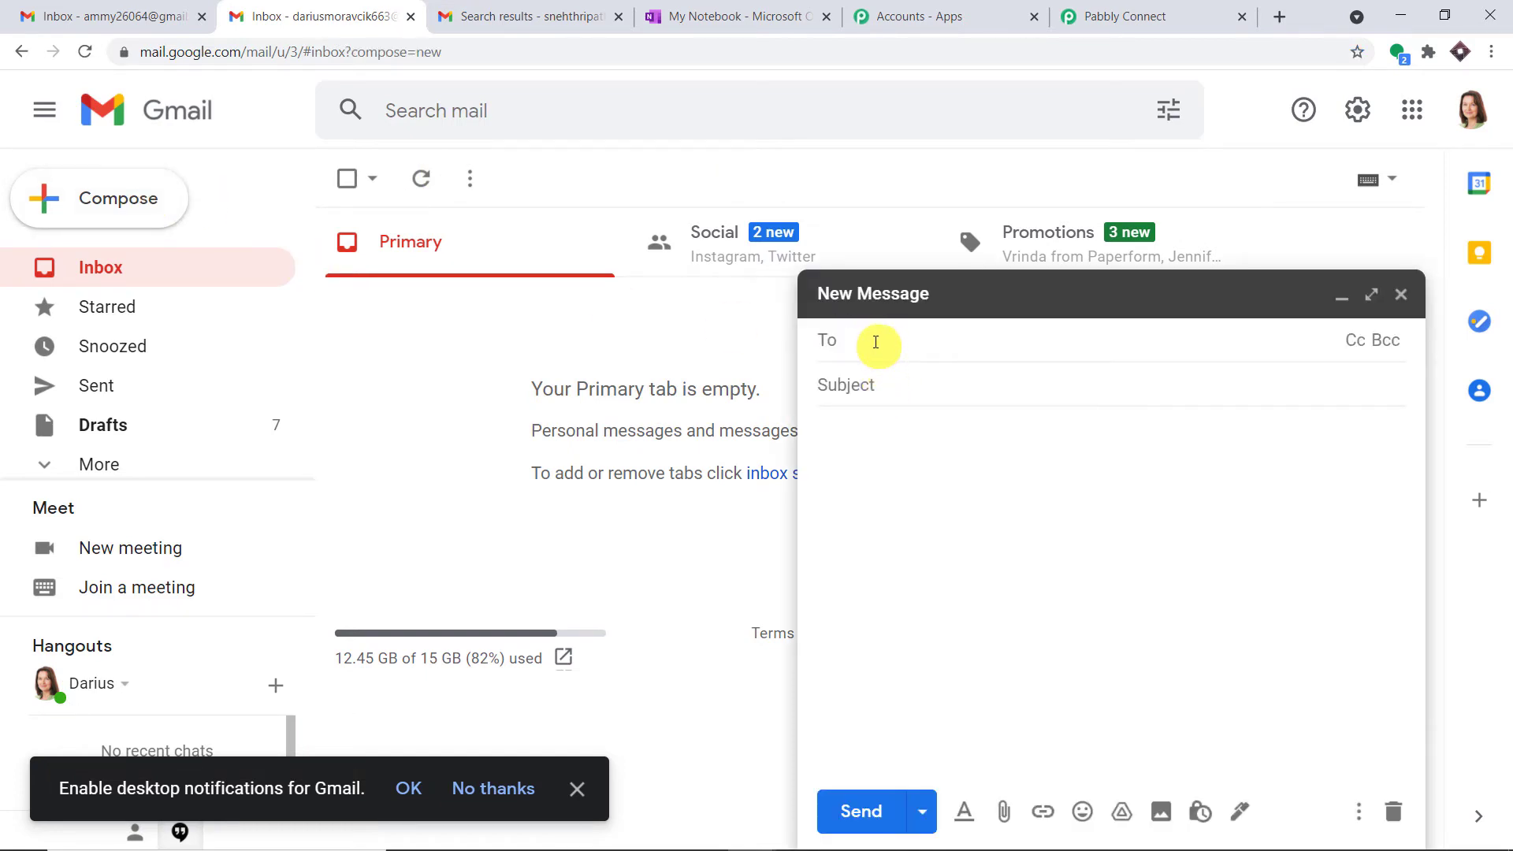
left_click(555, 16)
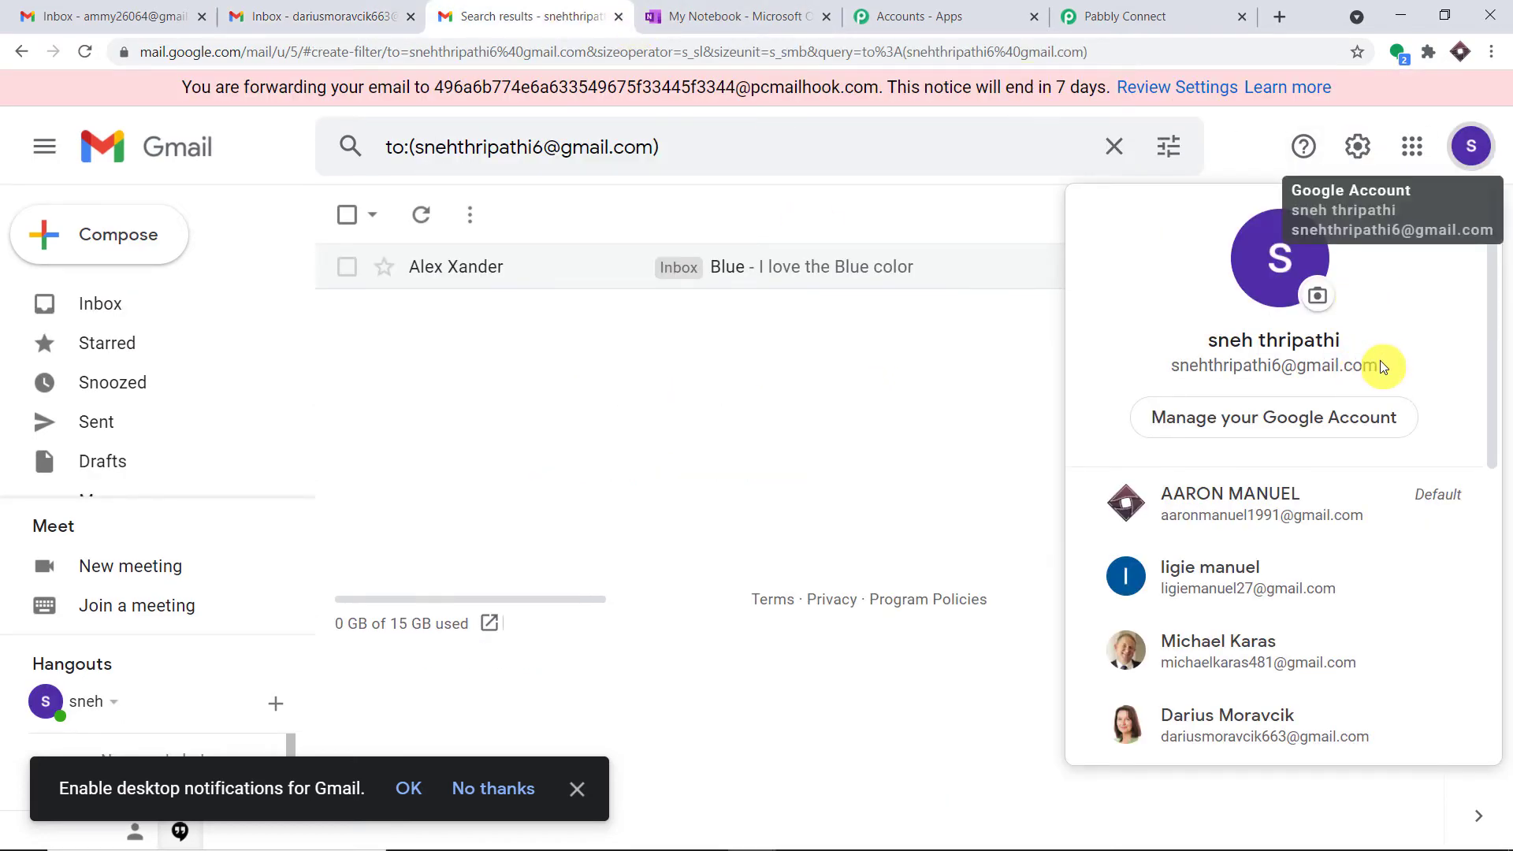
left_click_drag(1379, 365, 1171, 365)
right_click(1174, 371)
left_click(1190, 383)
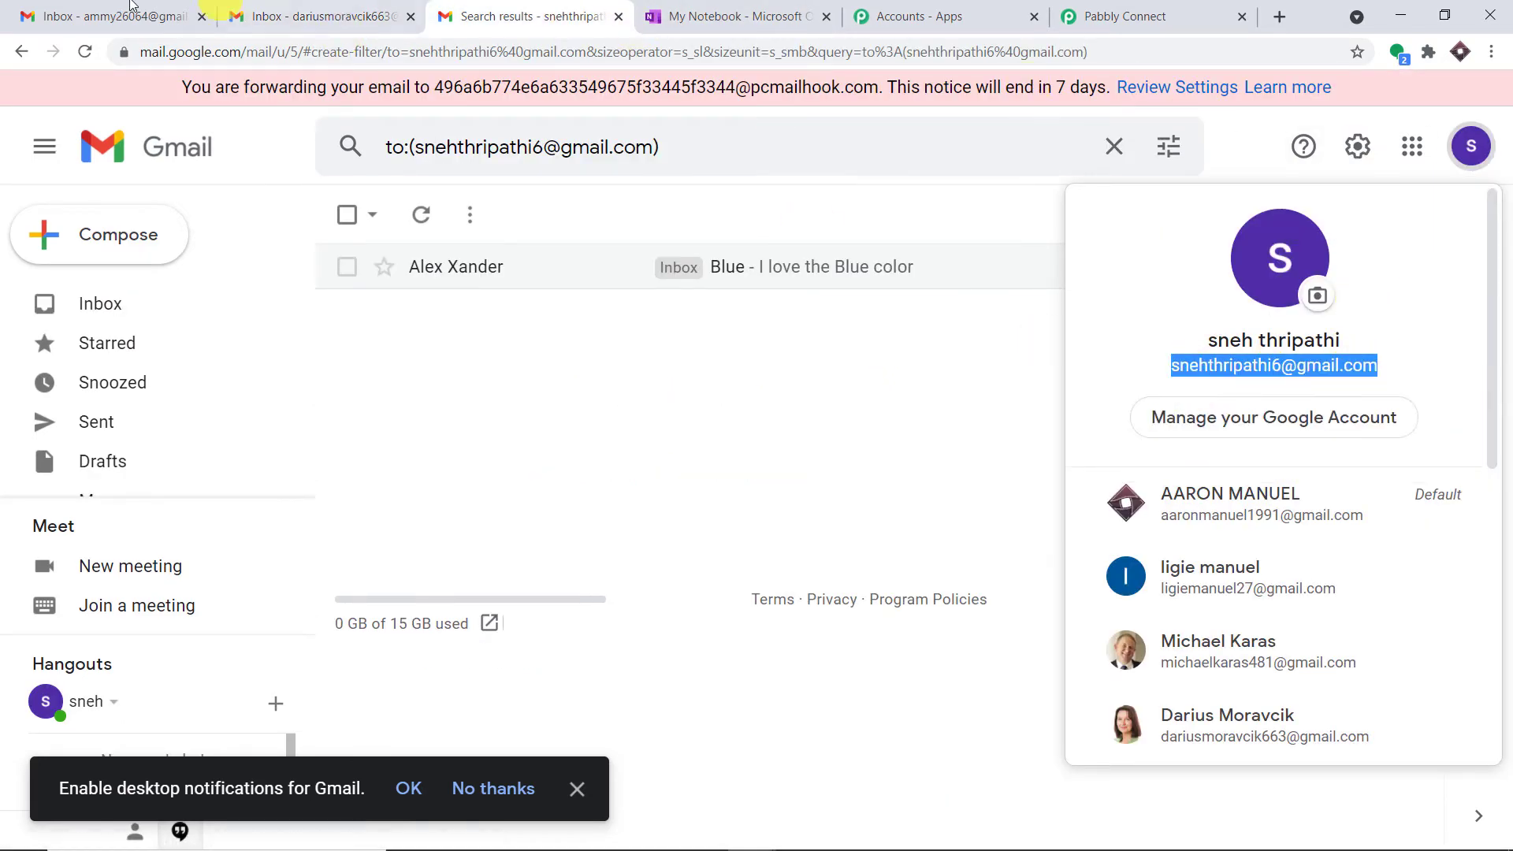
left_click(337, 7)
right_click(876, 342)
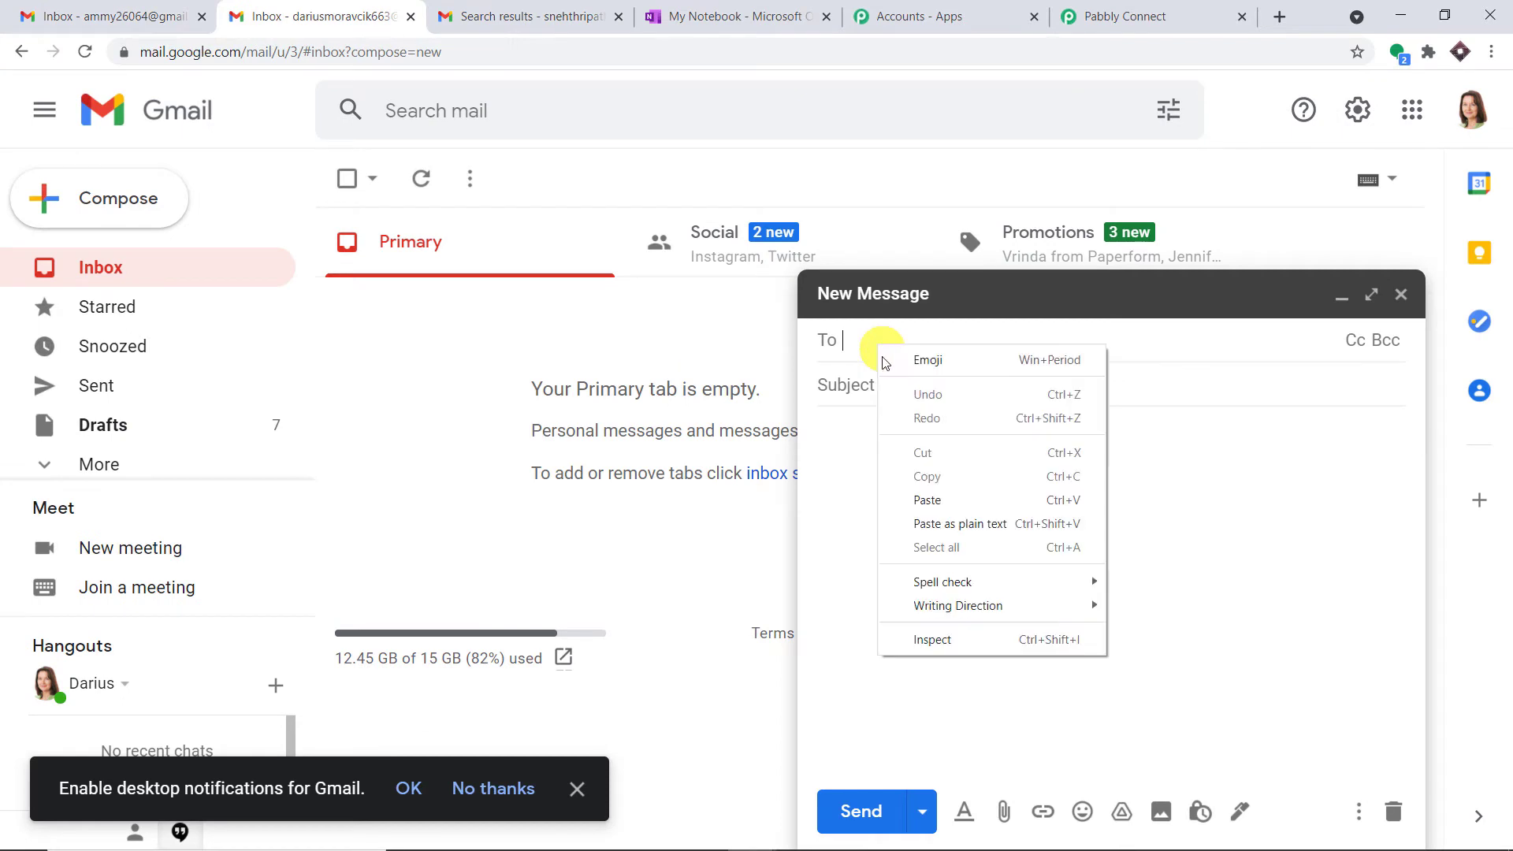
left_click(937, 499)
Give the message the subject "Yellow" and the body "Yellow is dirty fellow", and send it.
left_click(898, 378)
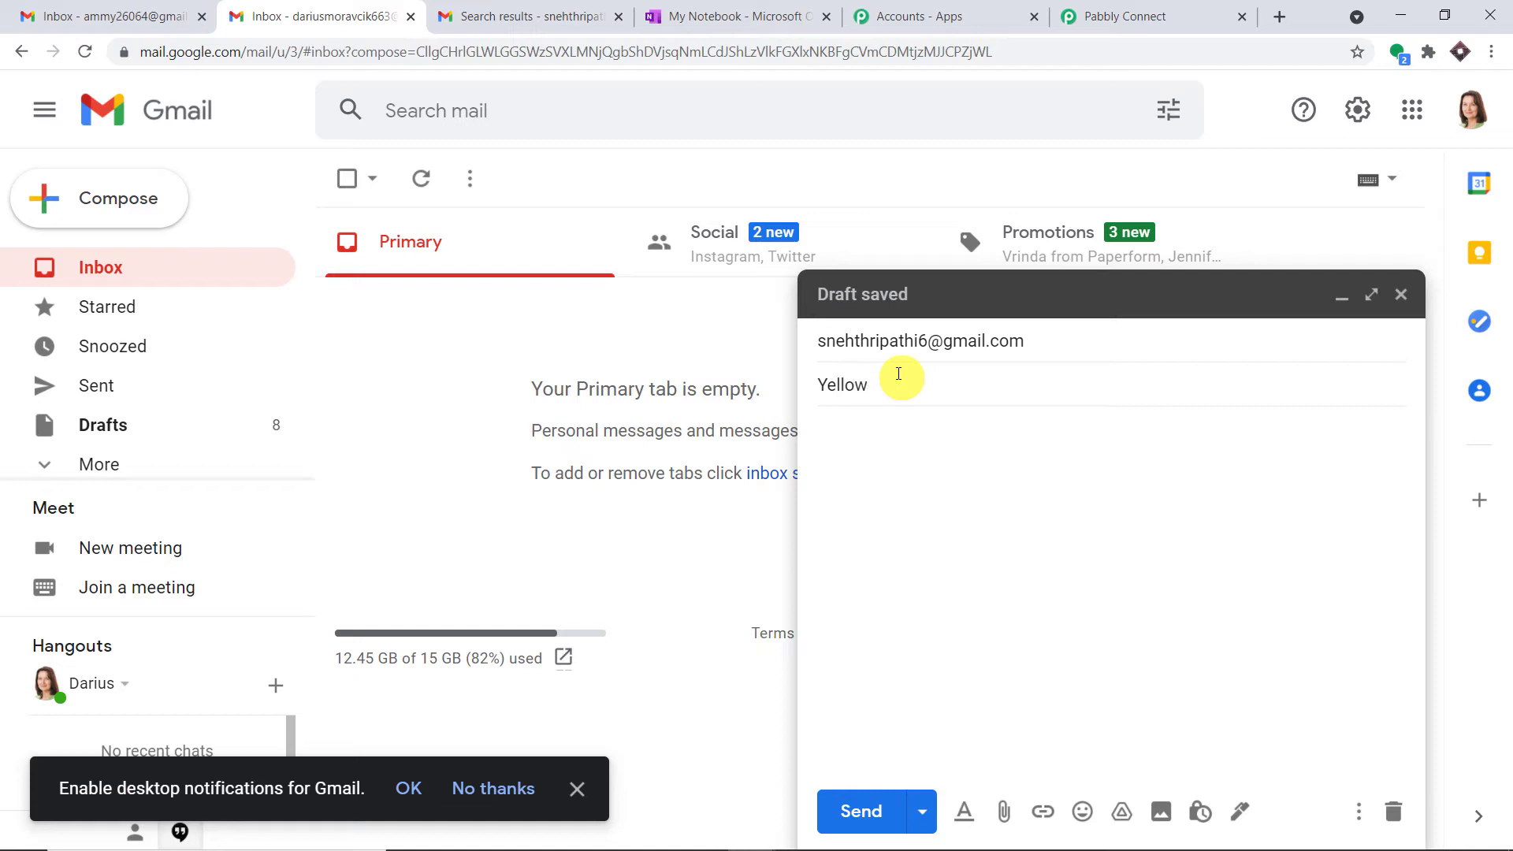
left_click(874, 421)
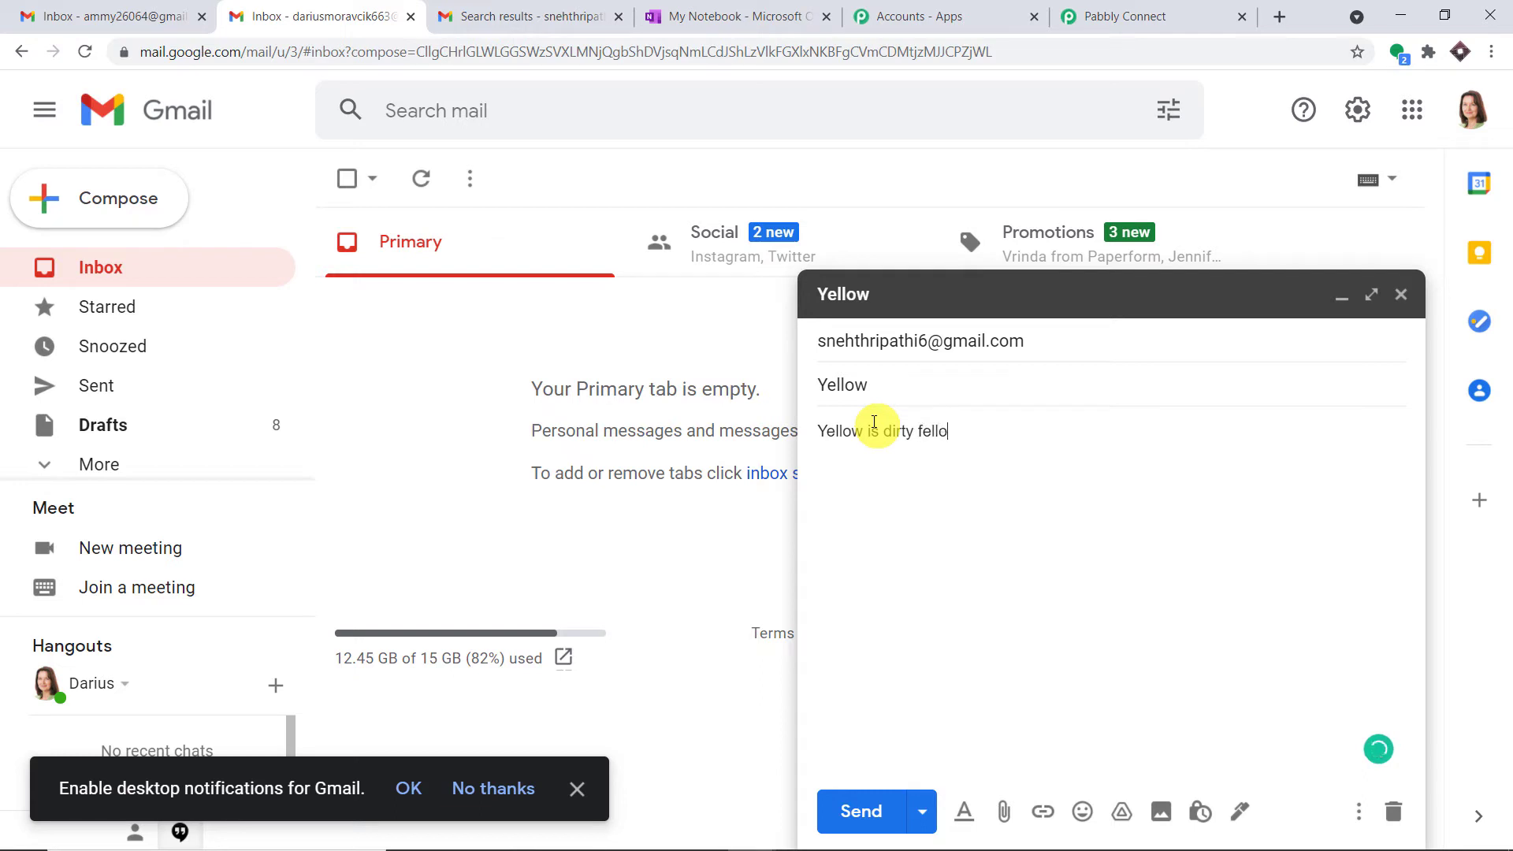
left_click(870, 810)
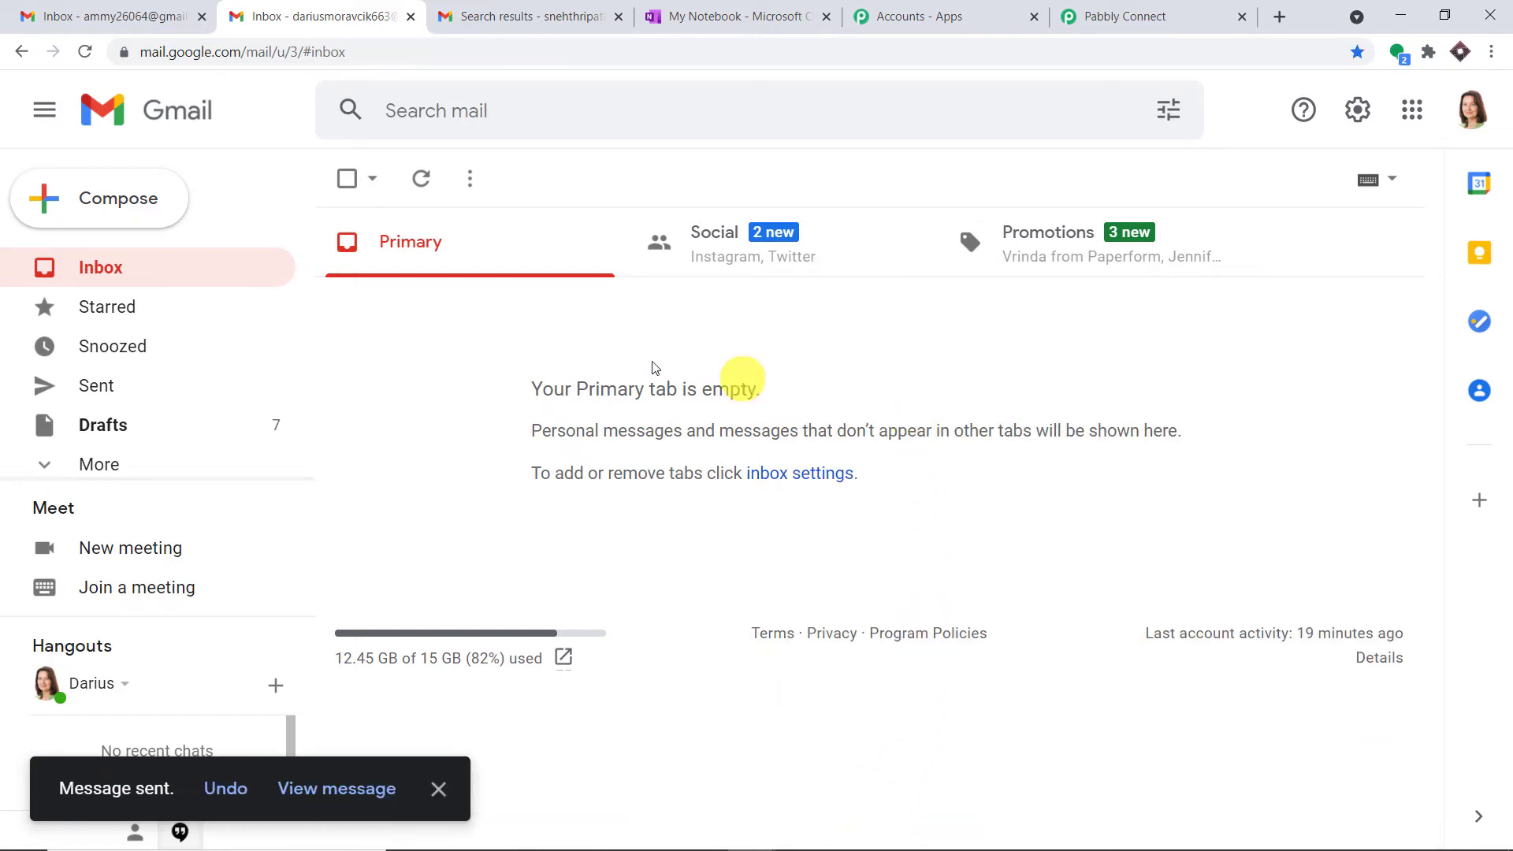
In Pabbly Connect, examine the sender name, sender address, subject and body text in the recaptured Email Parser response.
left_click(1099, 7)
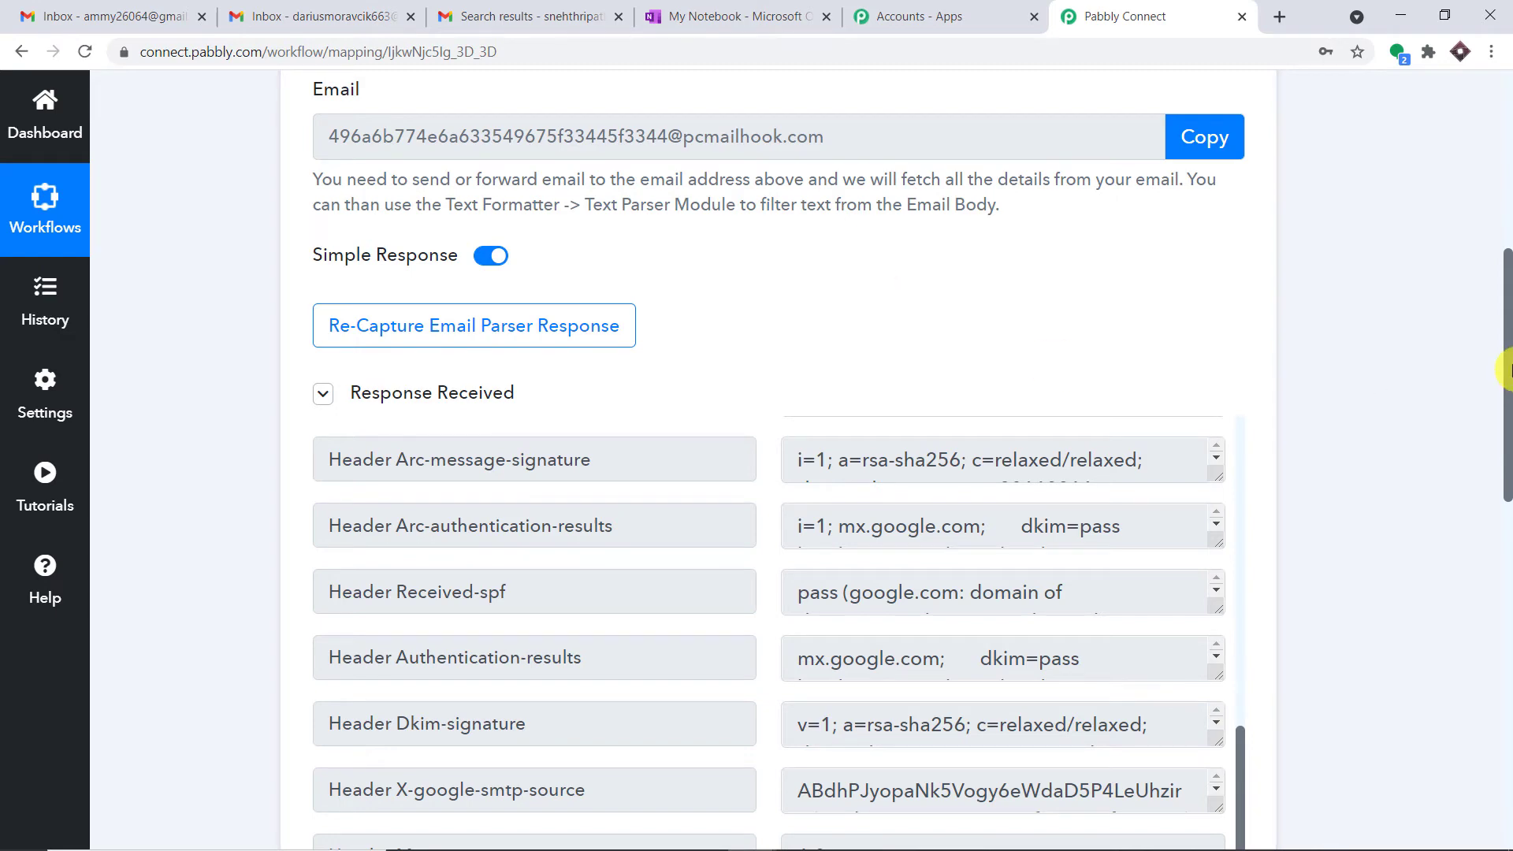
scroll(1503, 456, "down", 3)
scroll(1070, 423, "up", 3)
scroll(1071, 423, "up", 12)
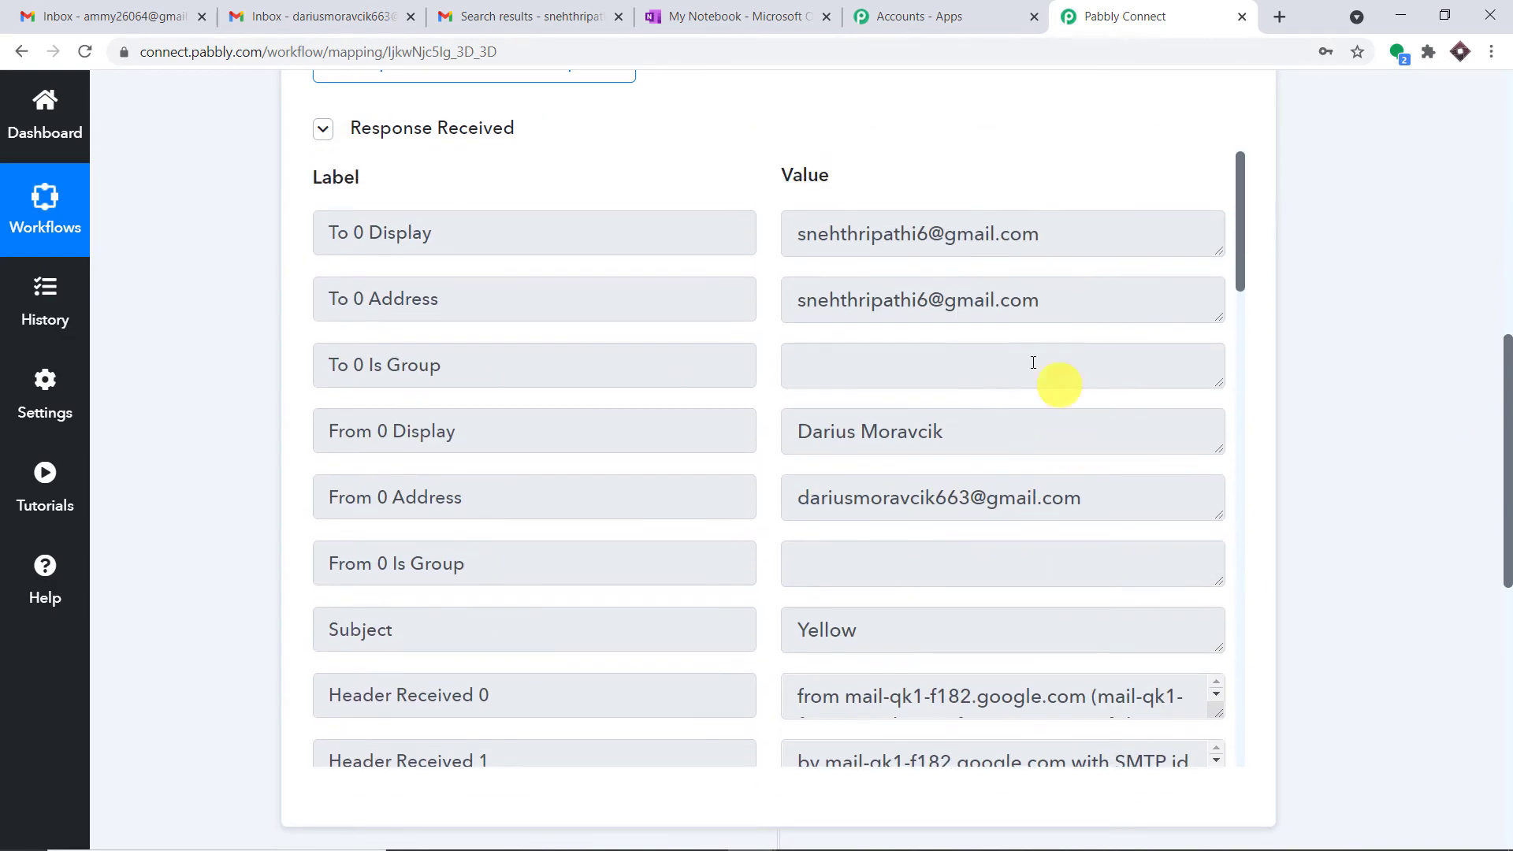
left_click(969, 428)
left_click_drag(969, 429, 791, 429)
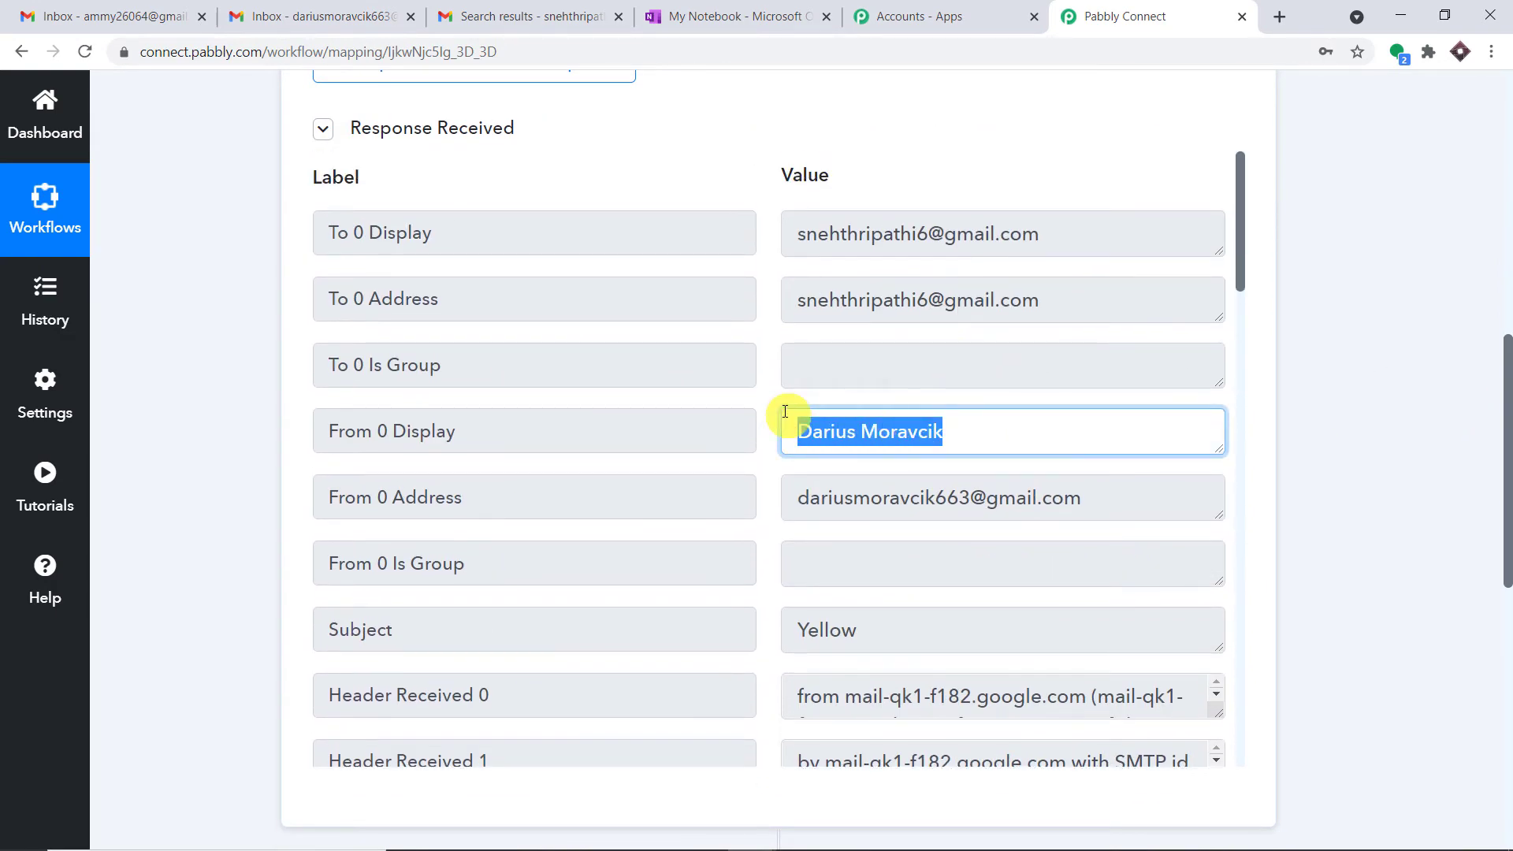
left_click_drag(1114, 504, 721, 485)
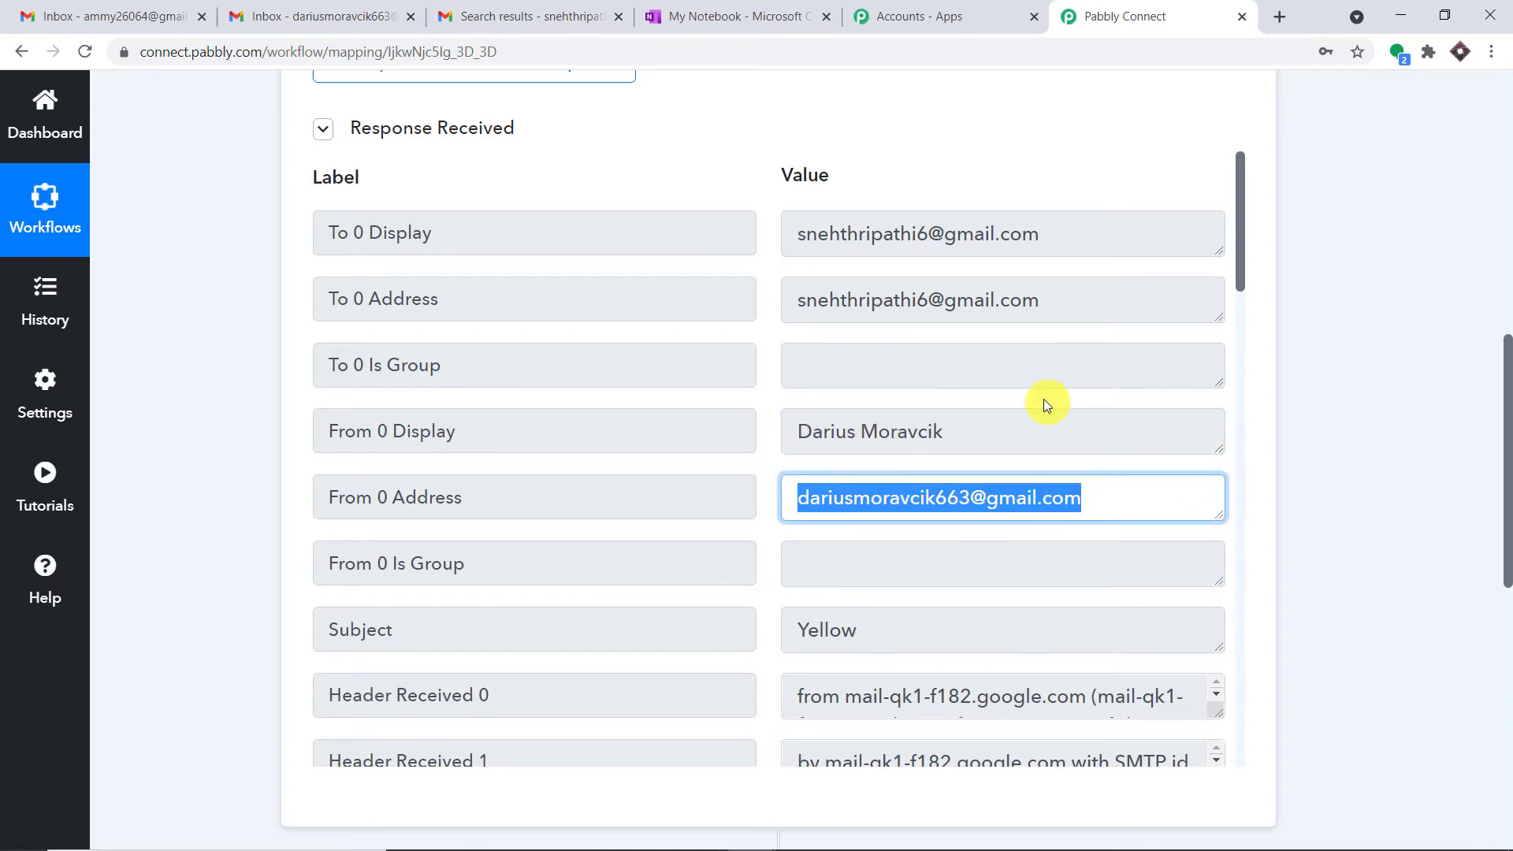
scroll(1046, 405, "down", 4)
left_click_drag(910, 336, 129, 341)
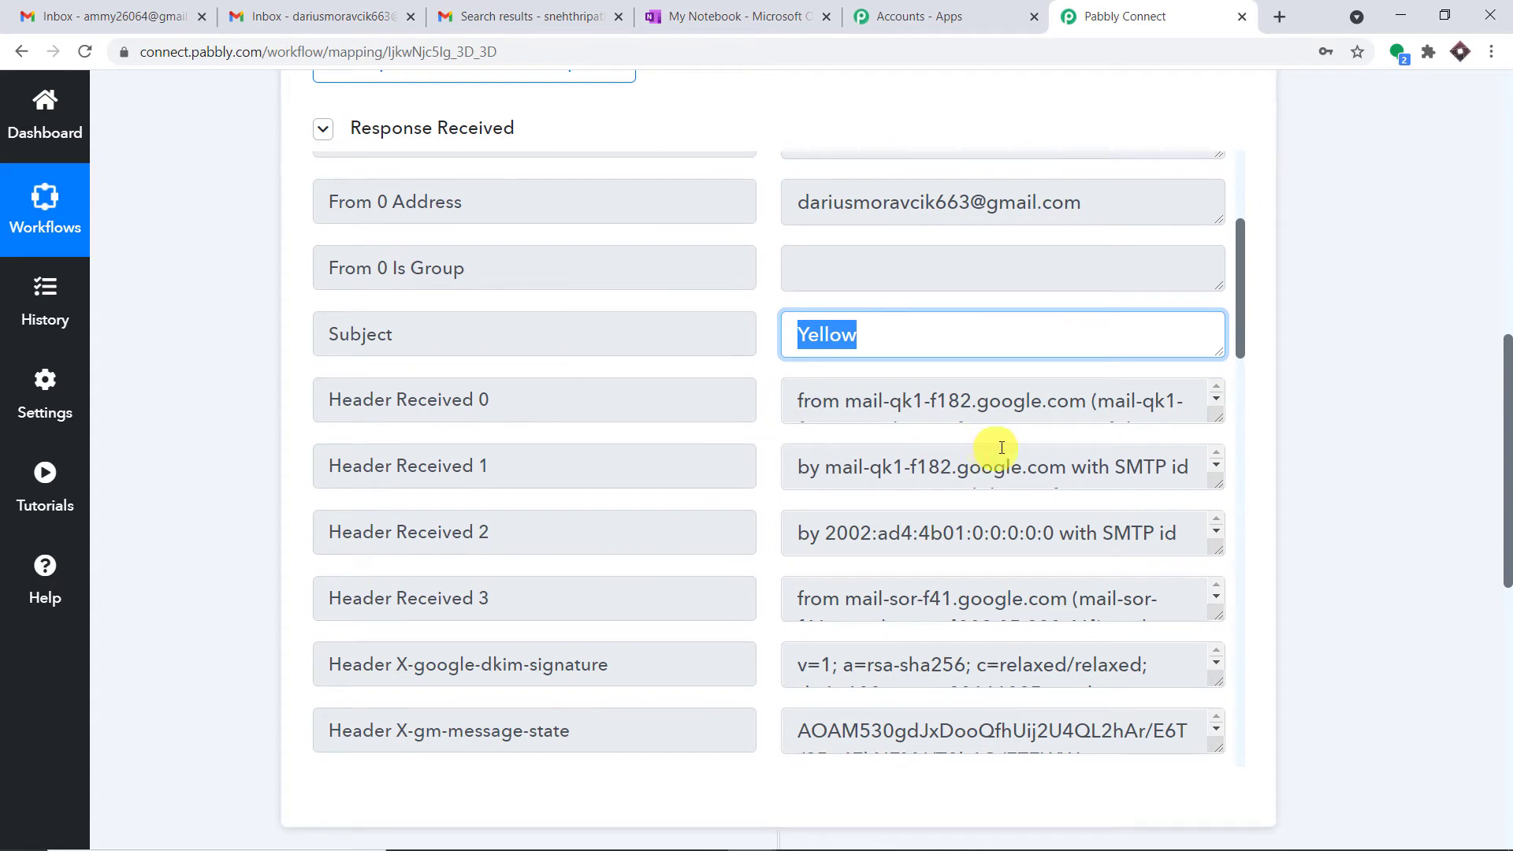
scroll(1024, 441, "down", 5)
scroll(1209, 401, "down", 6)
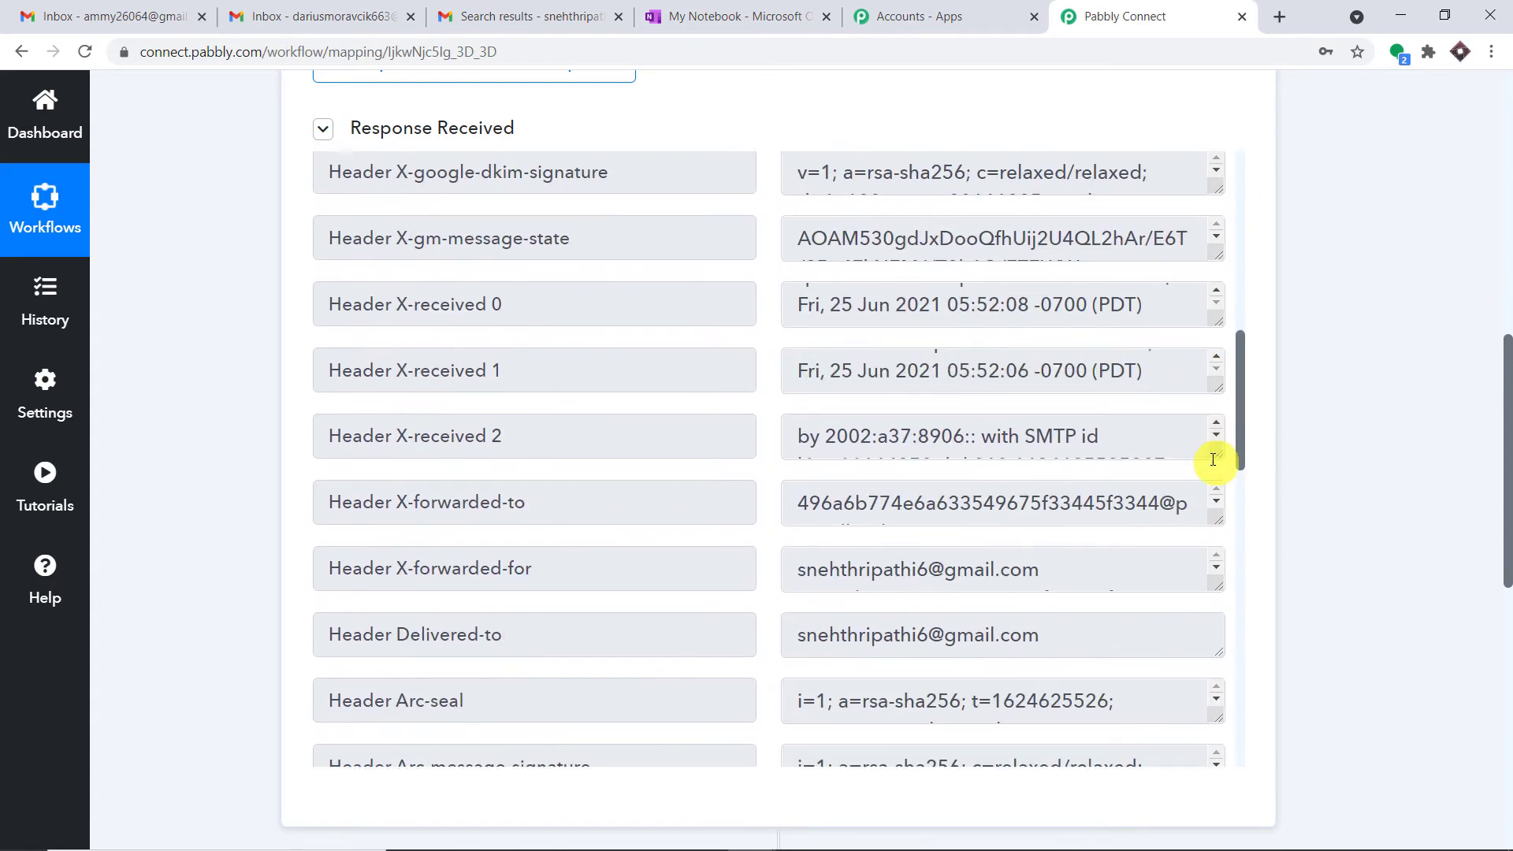
scroll(1116, 498, "down", 15)
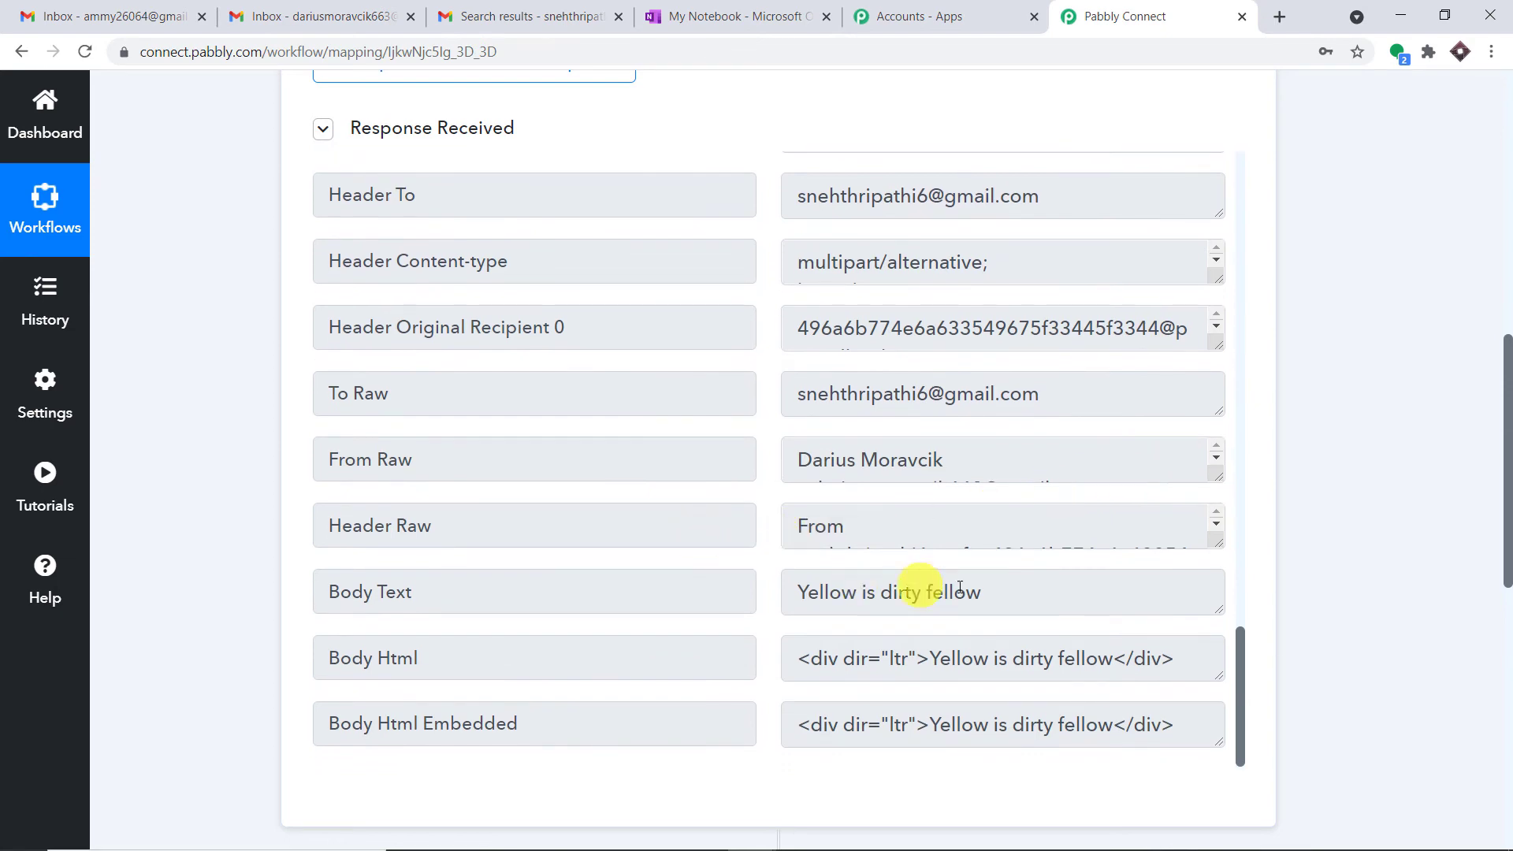
left_click_drag(1017, 599, 759, 595)
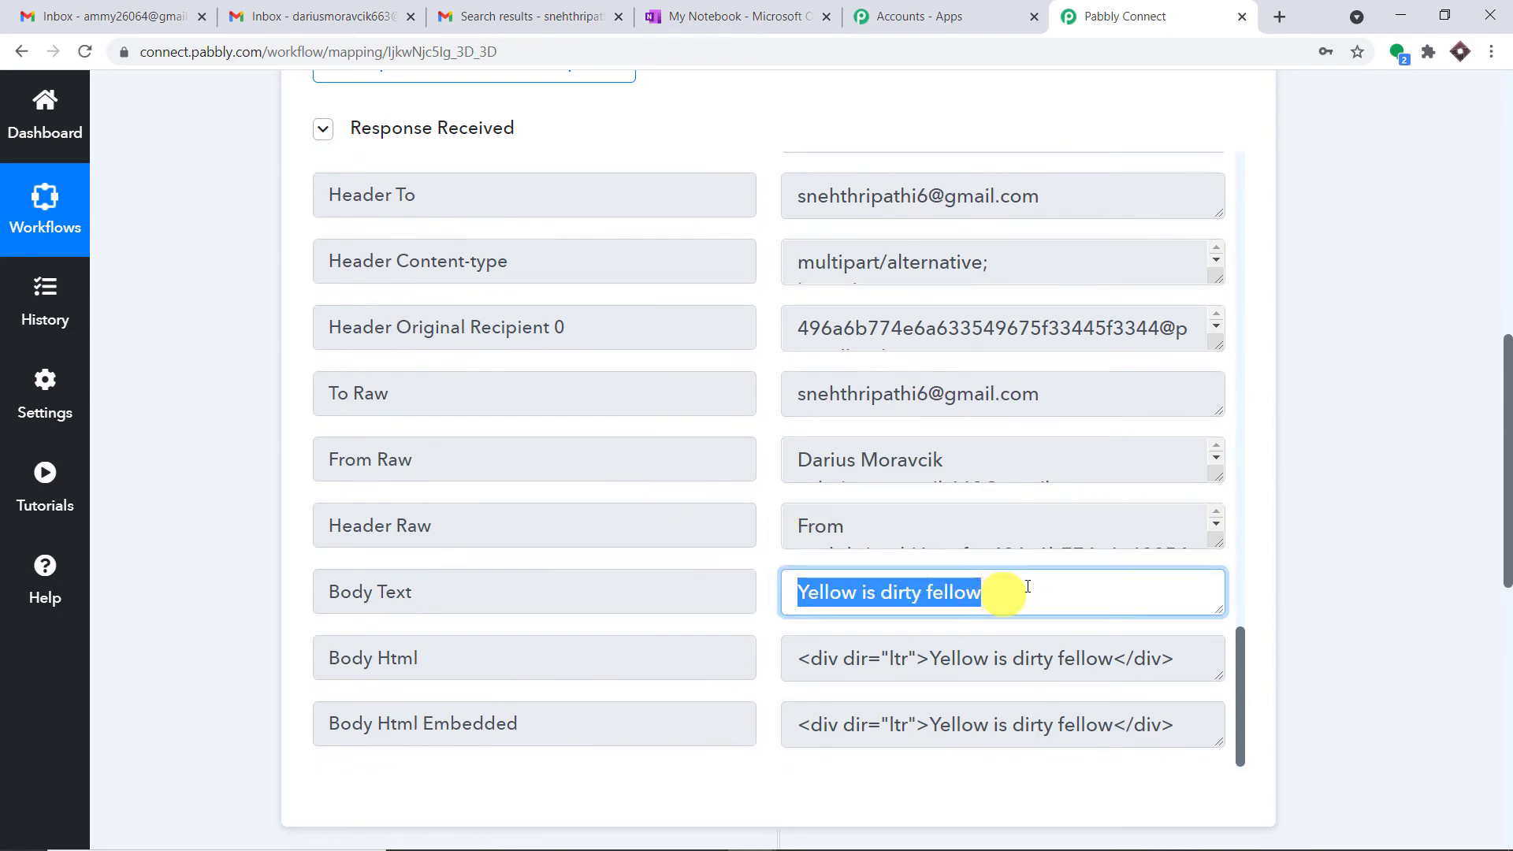
scroll(1501, 535, "down", 5)
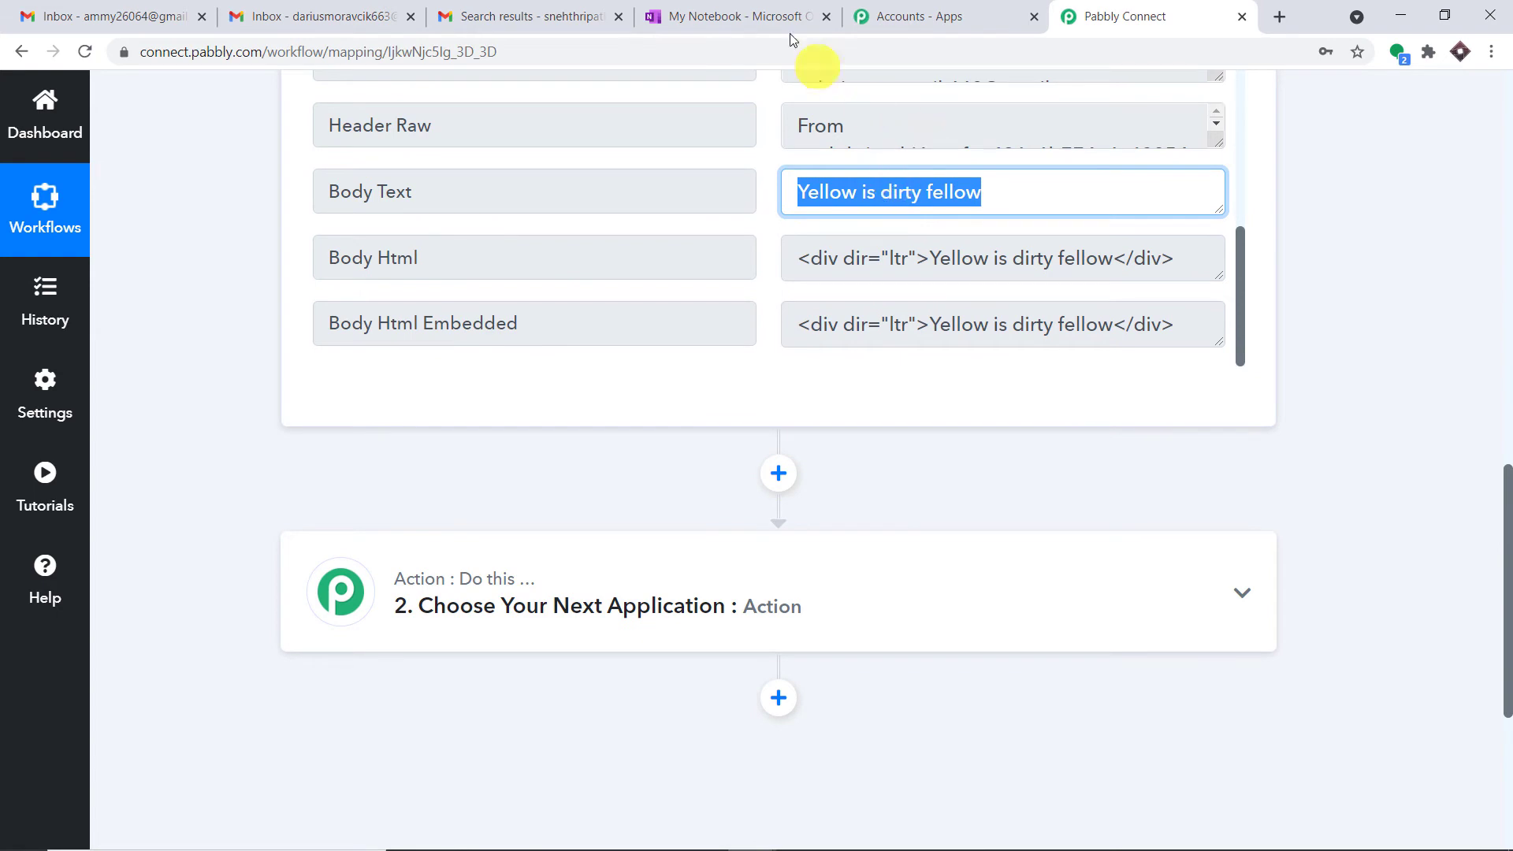
Set the workflow's second step to the OneNote app with the action event Create Html Note in Section.
left_click(741, 15)
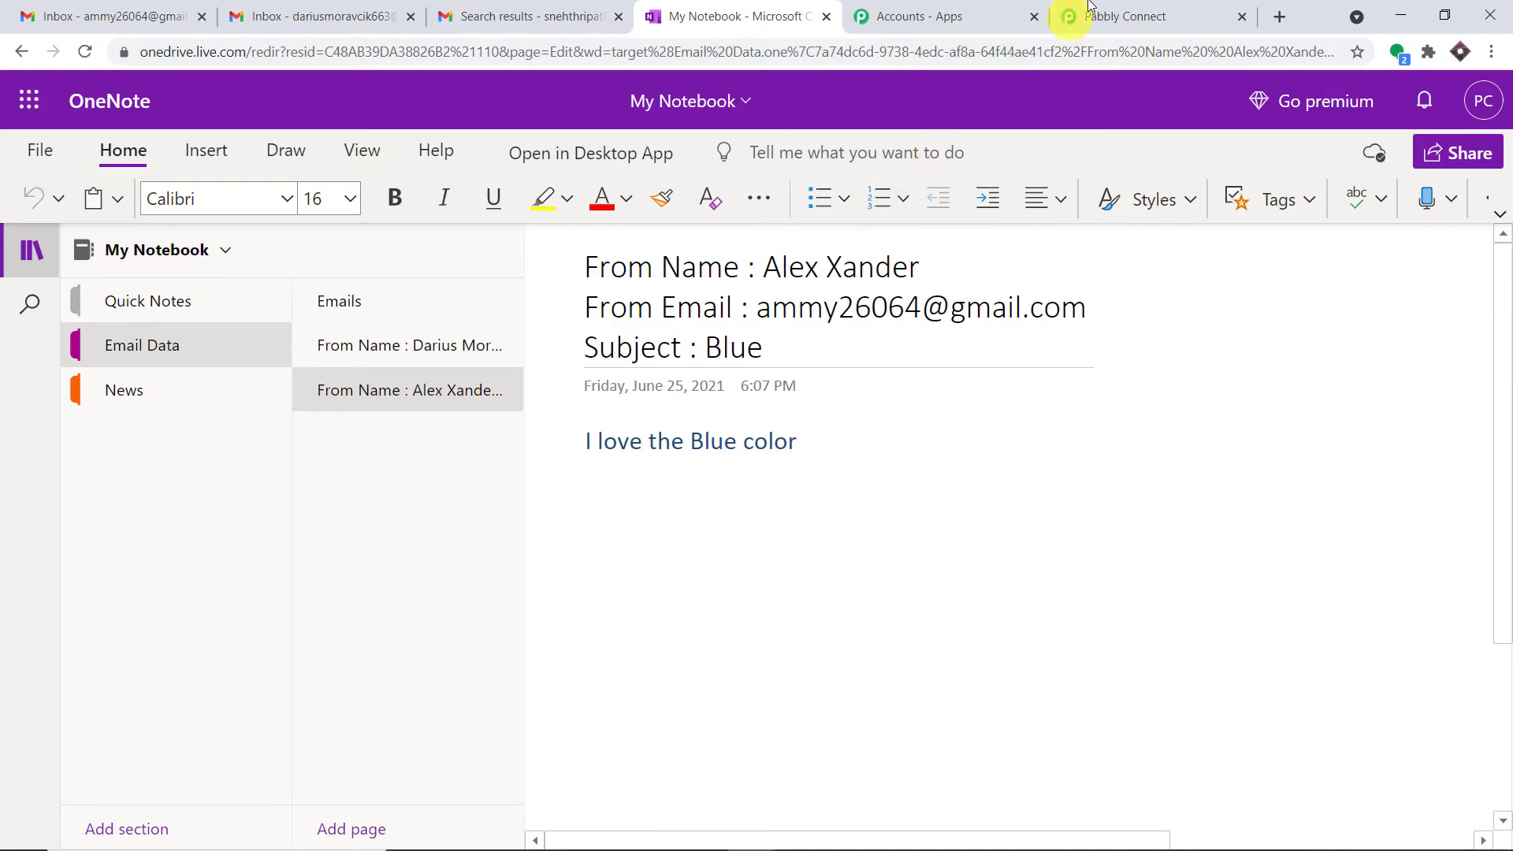
left_click(1111, 14)
left_click(594, 602)
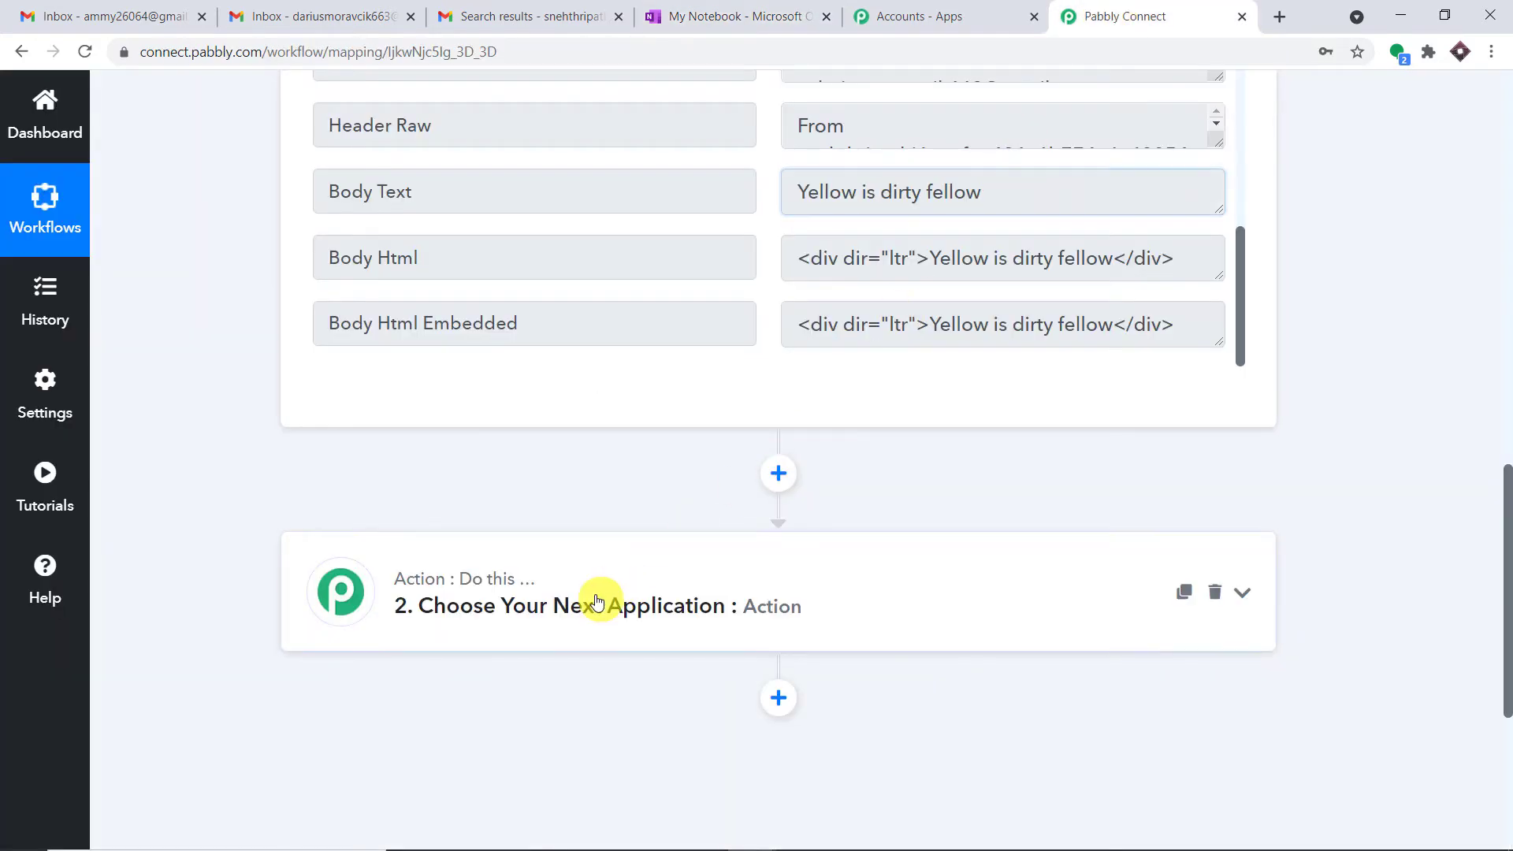
scroll(1505, 496, "down", 5)
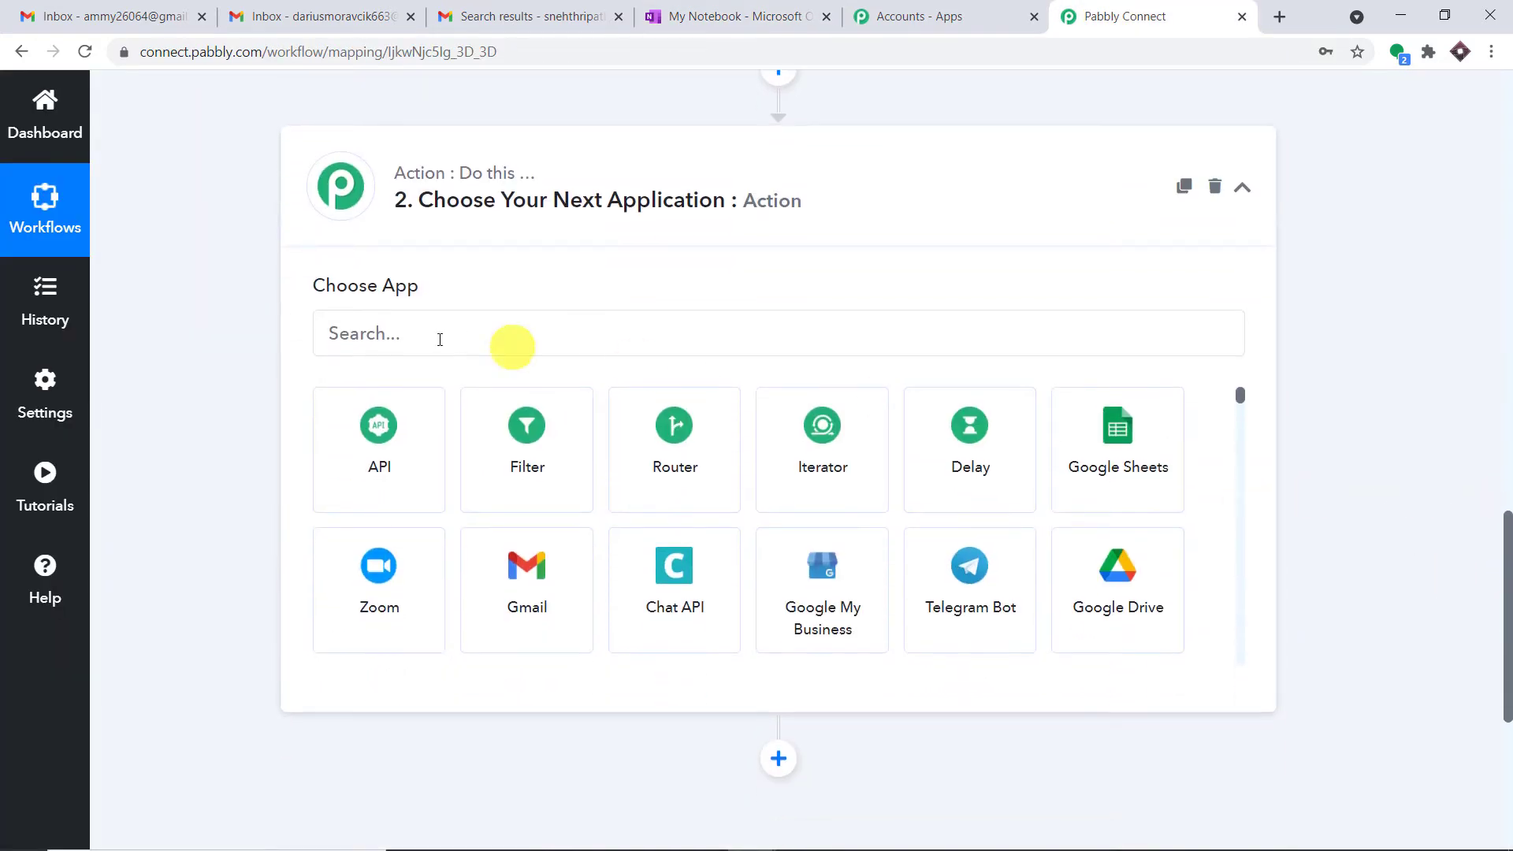
left_click(435, 340)
type("one")
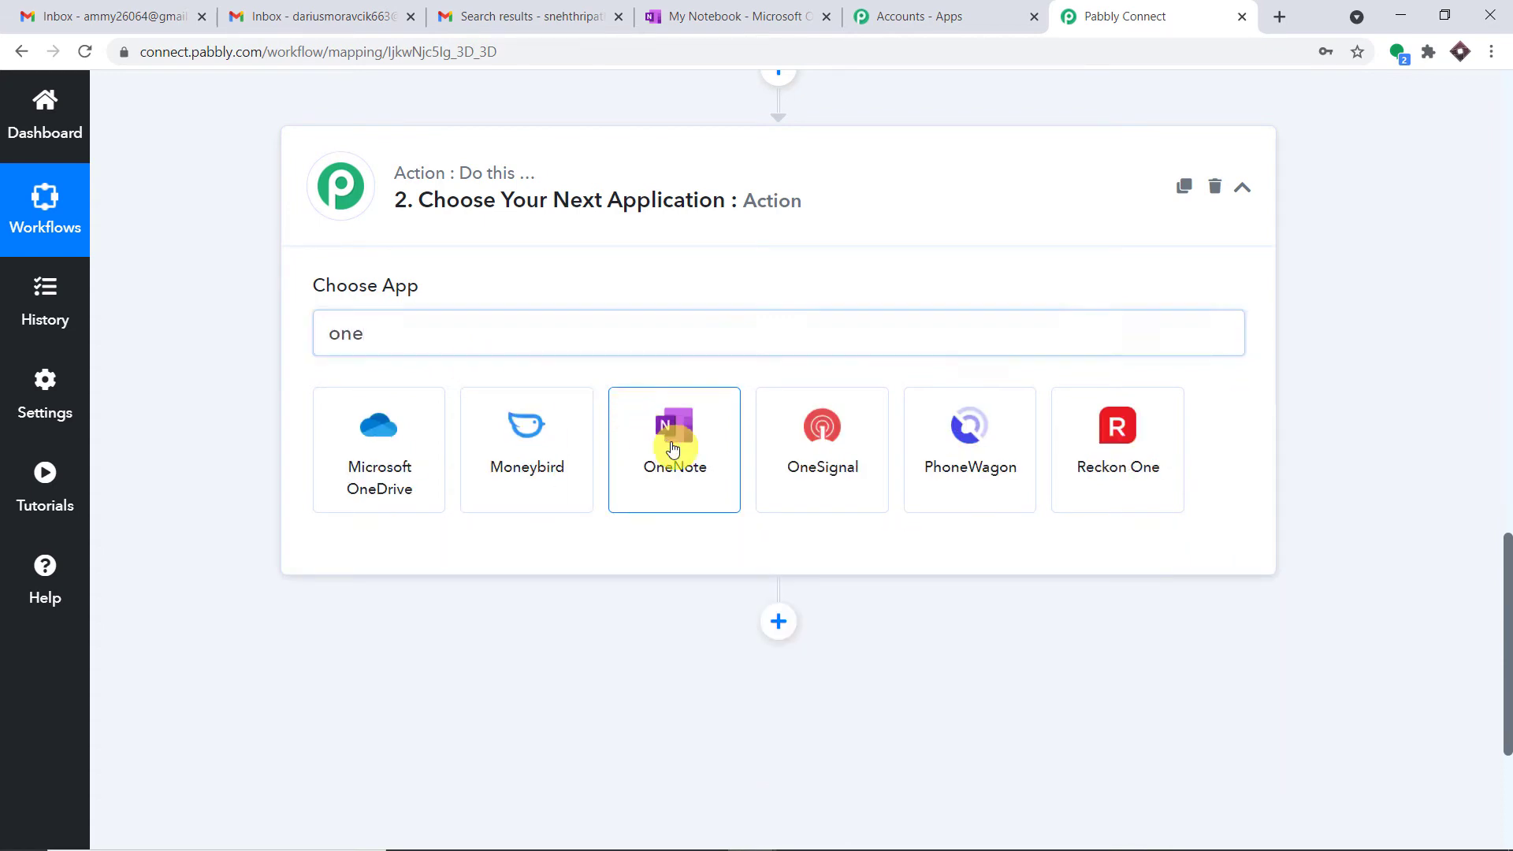
left_click(672, 433)
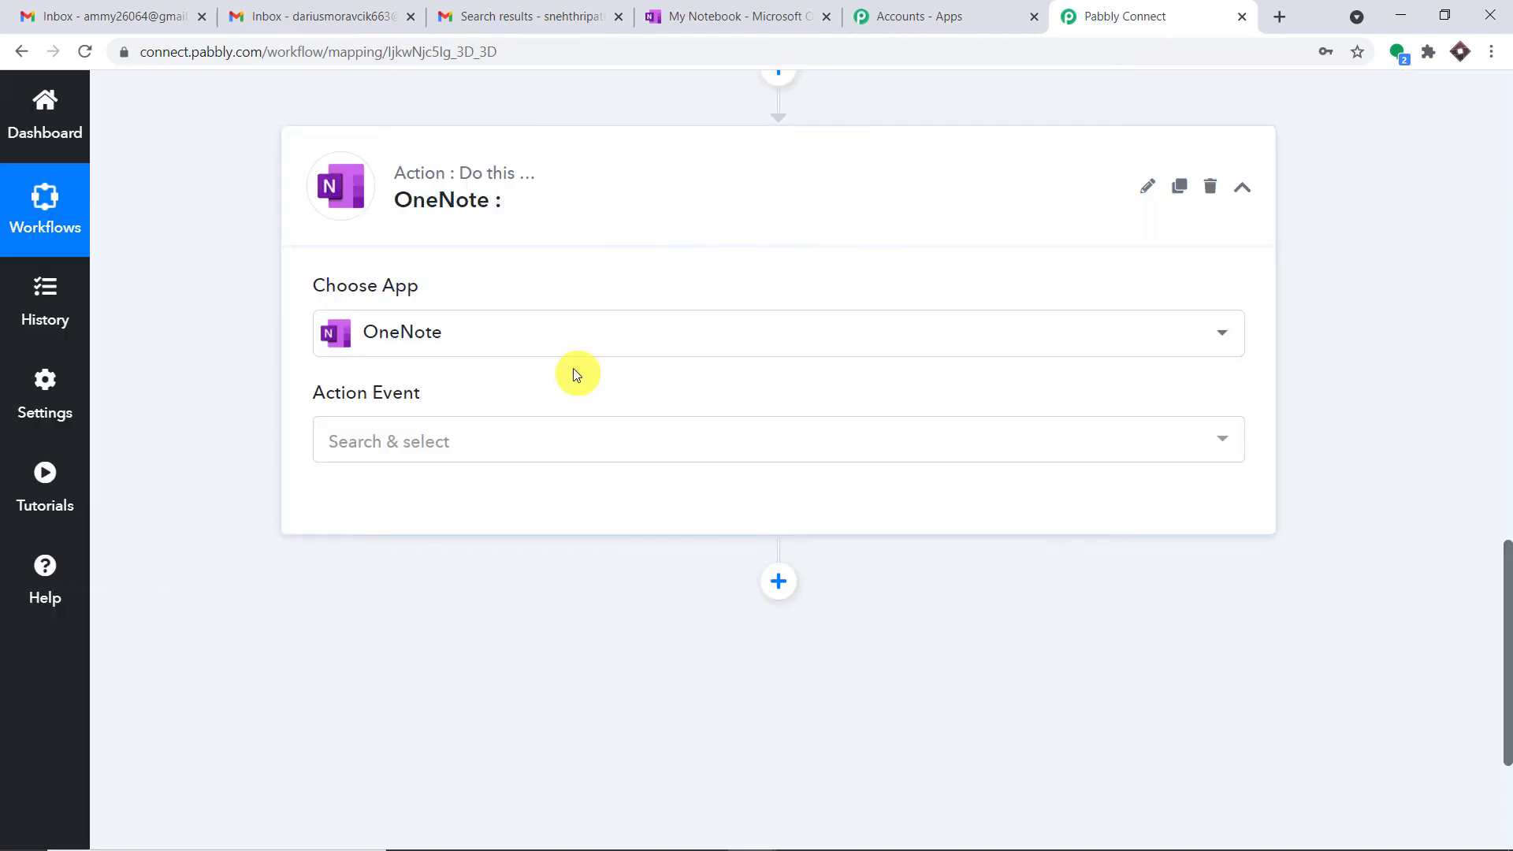
left_click(473, 442)
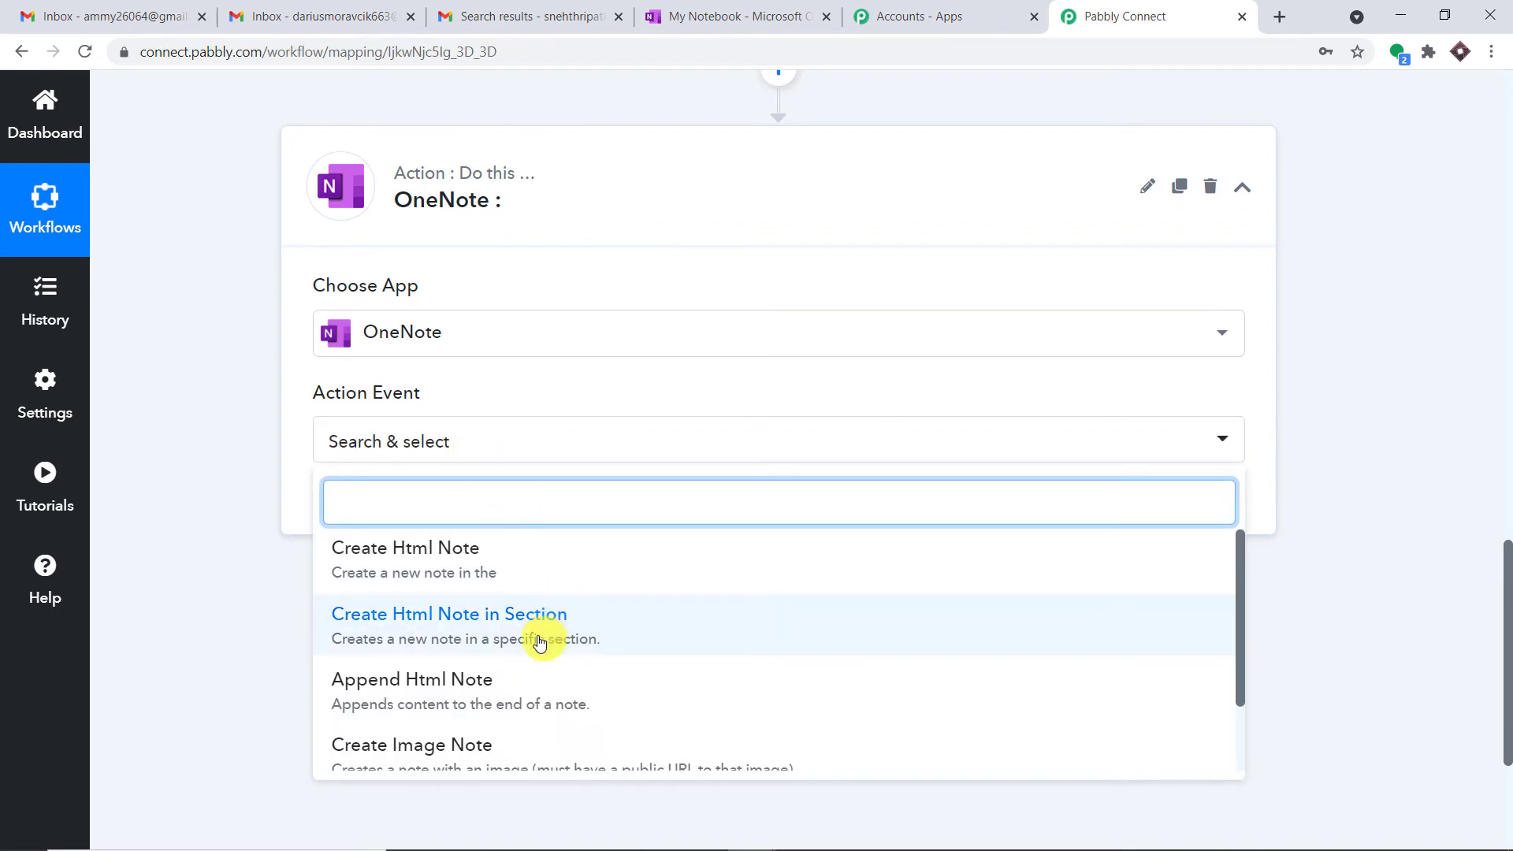
left_click(498, 637)
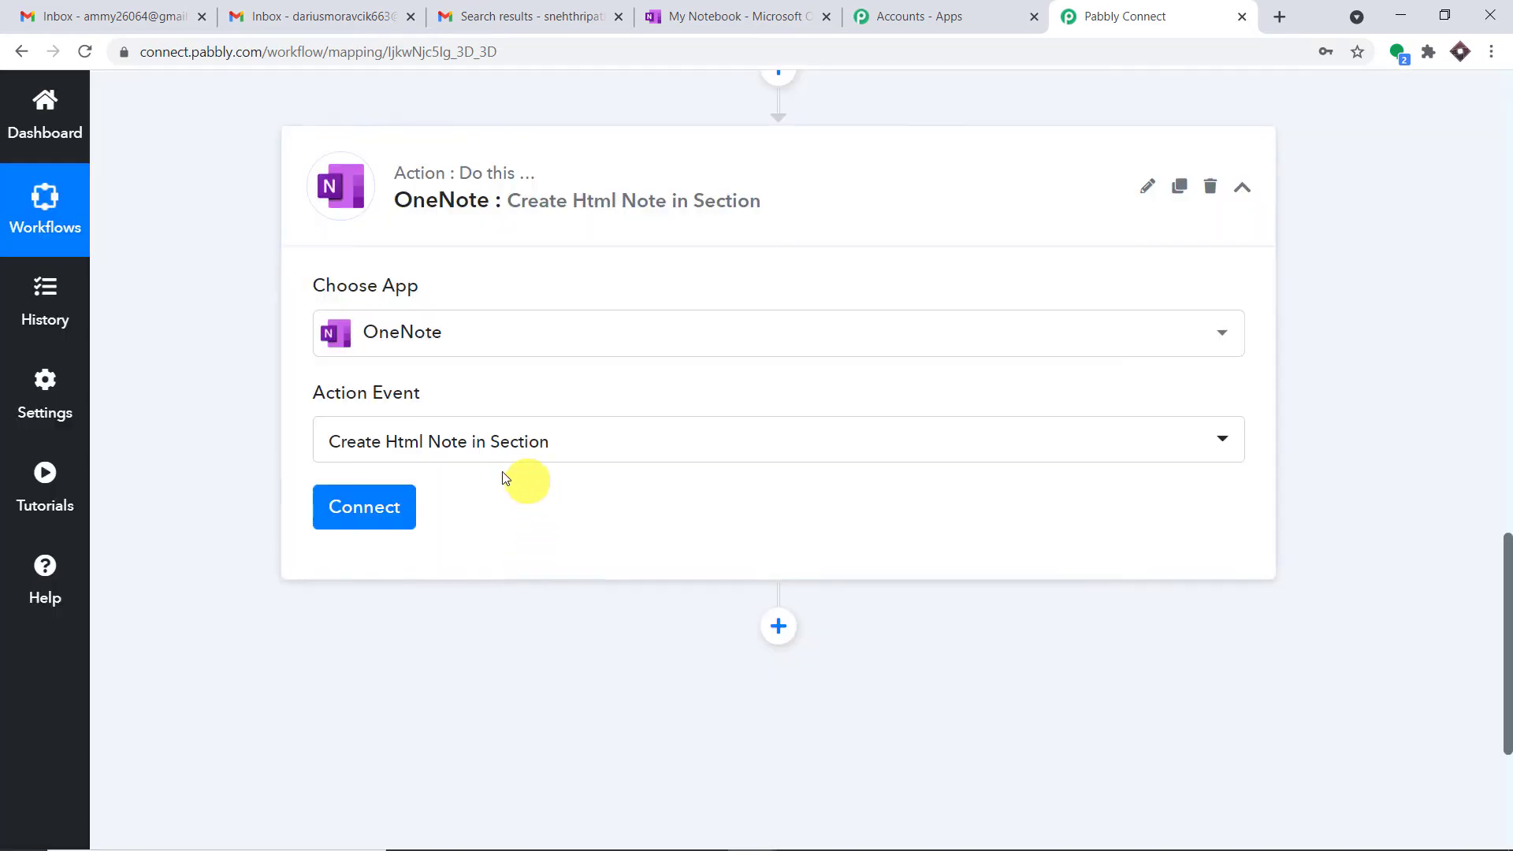
Add a new OneNote connection to the action step and grant Pabbly Connect the requested Microsoft account permissions.
left_click(386, 511)
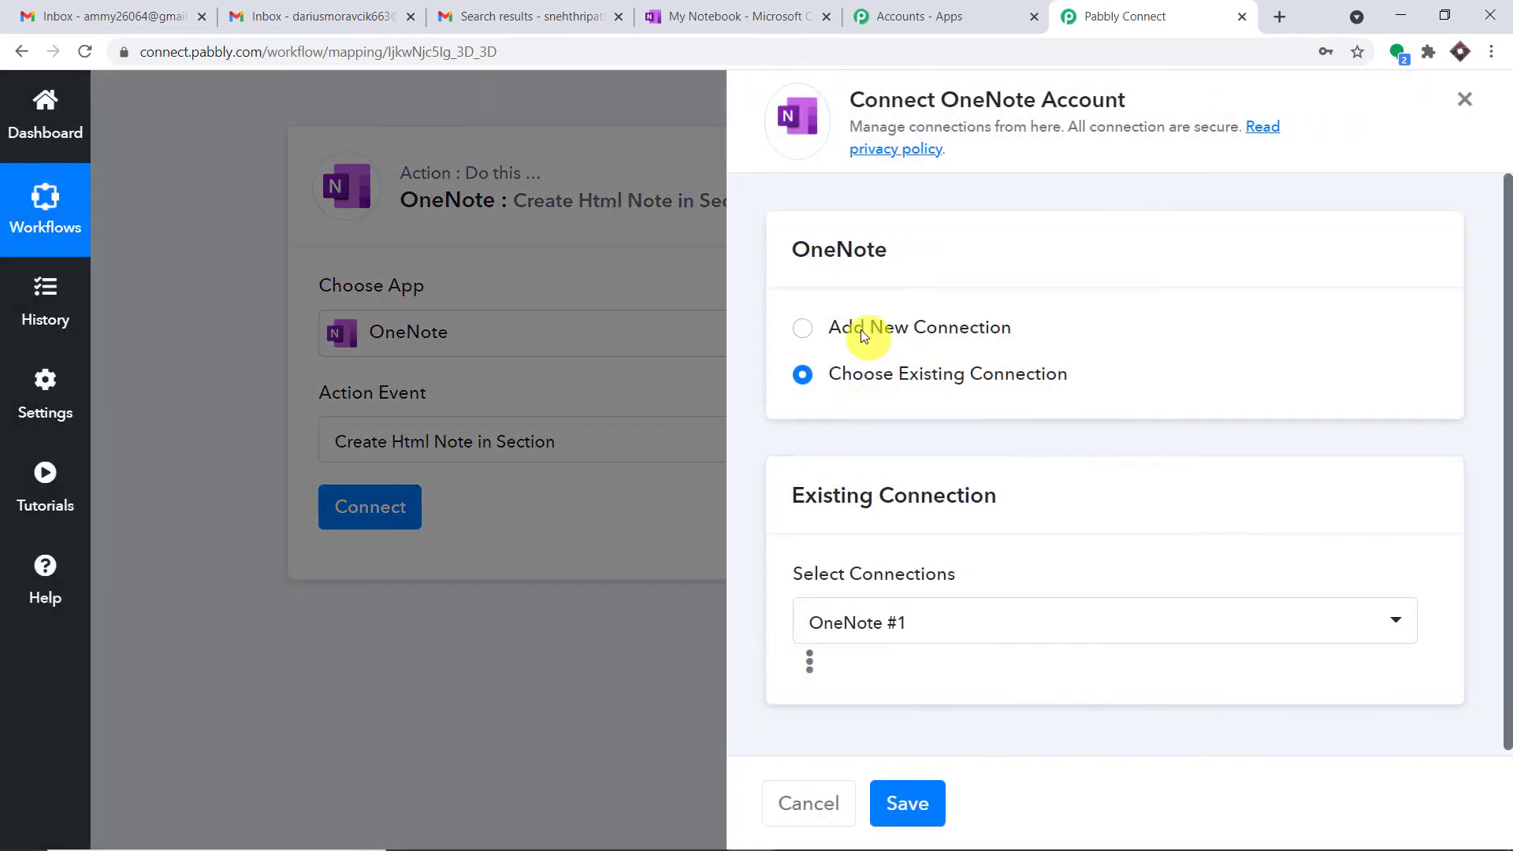
left_click(858, 326)
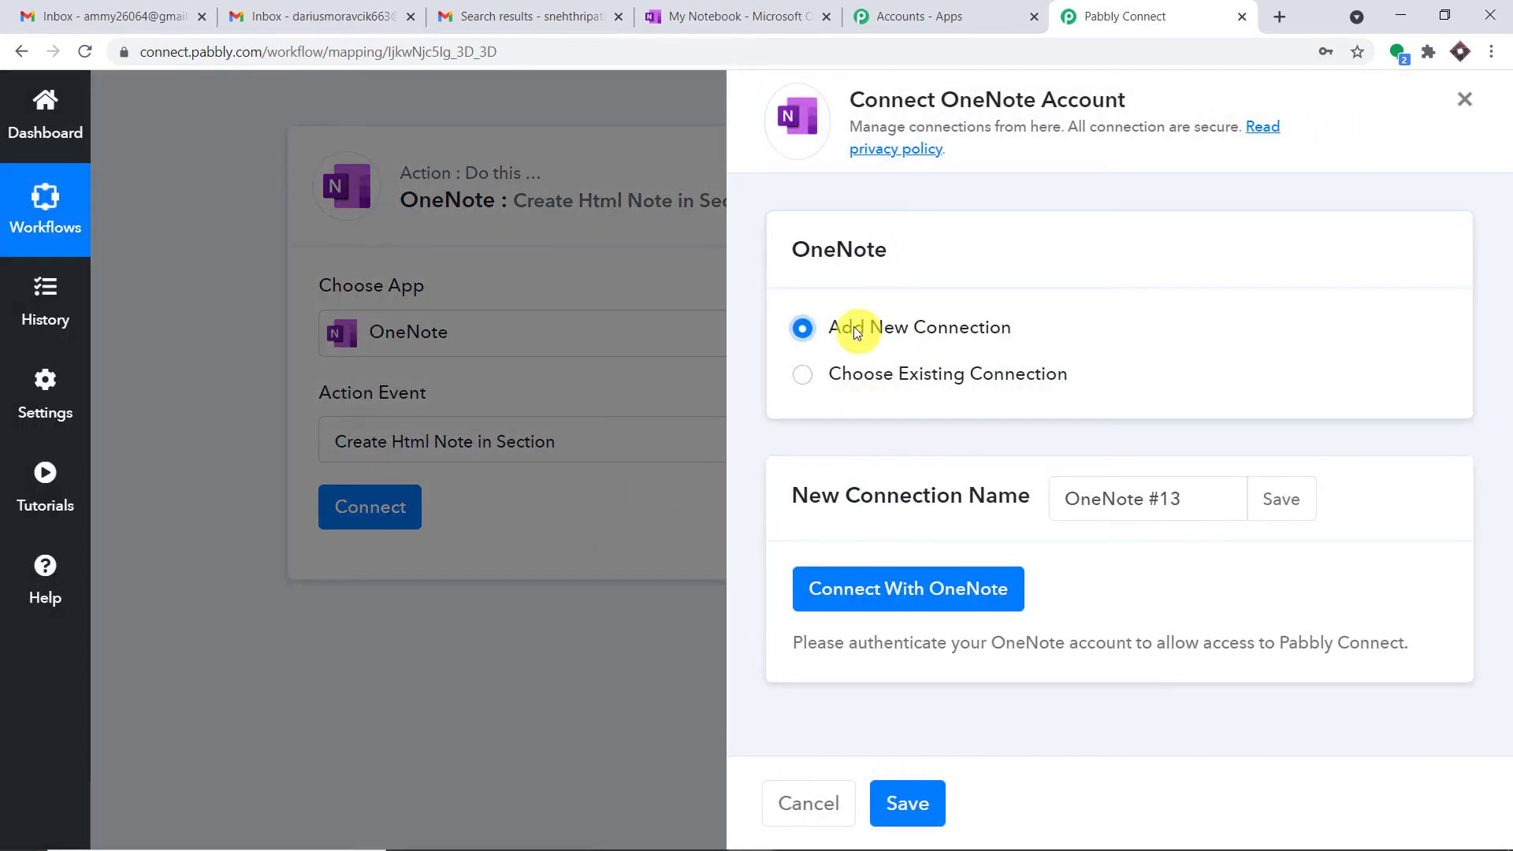
left_click(864, 586)
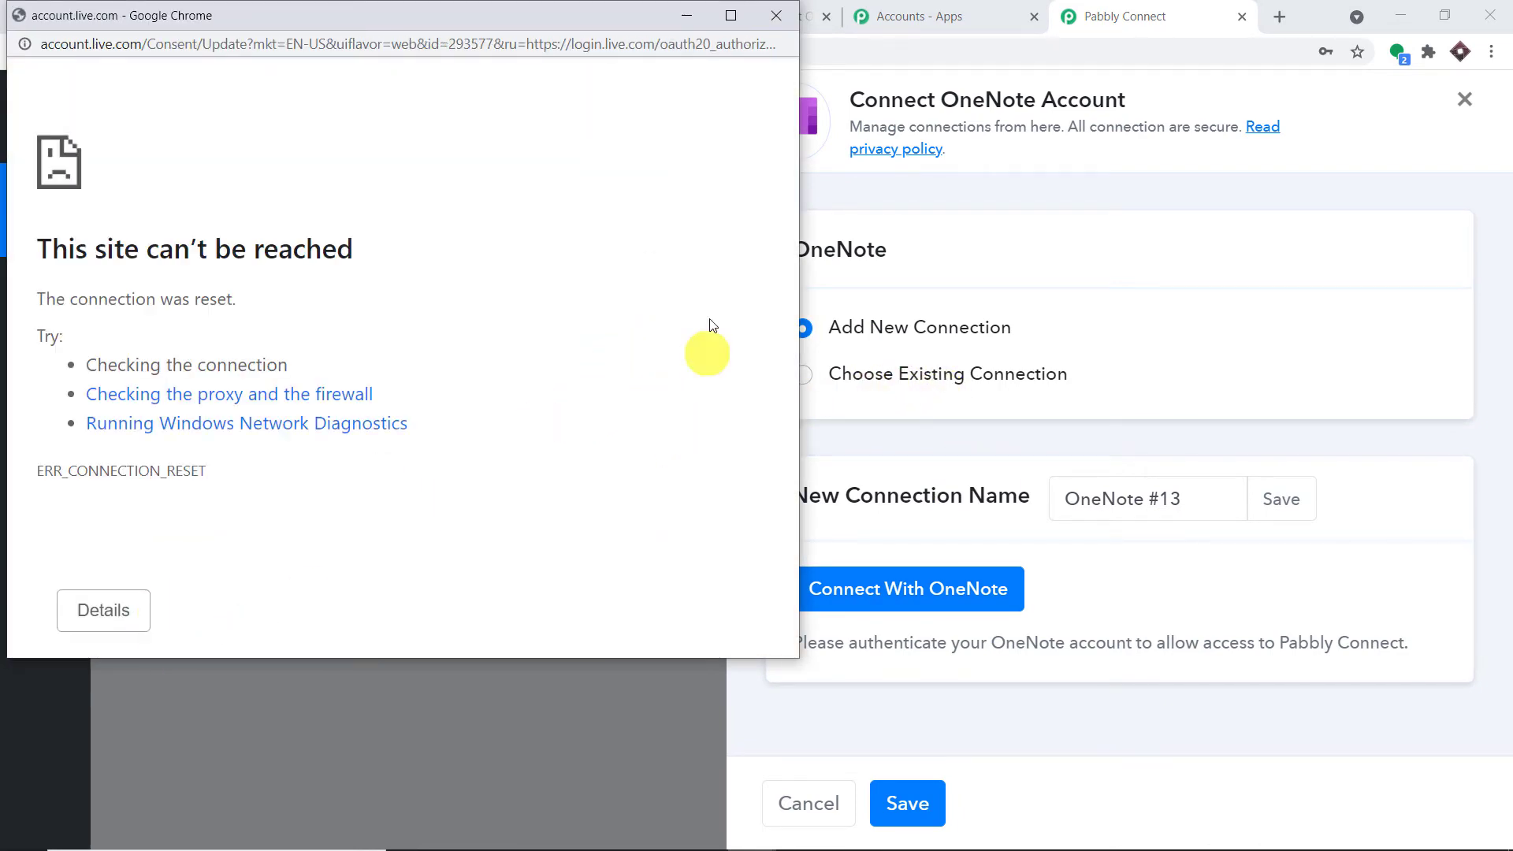
left_click(776, 15)
left_click(892, 583)
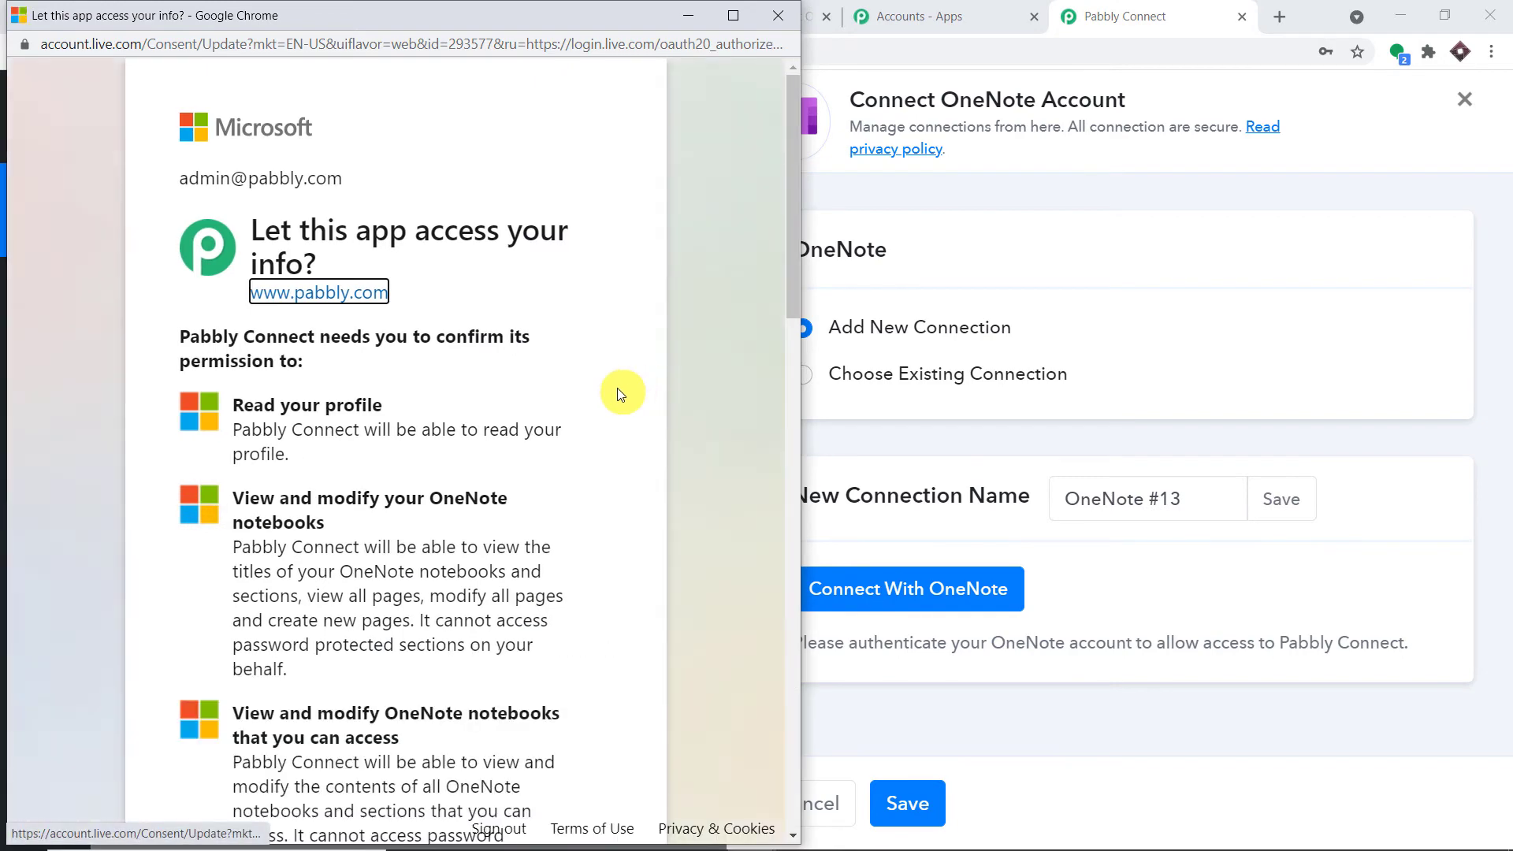
scroll(617, 410, "down", 10)
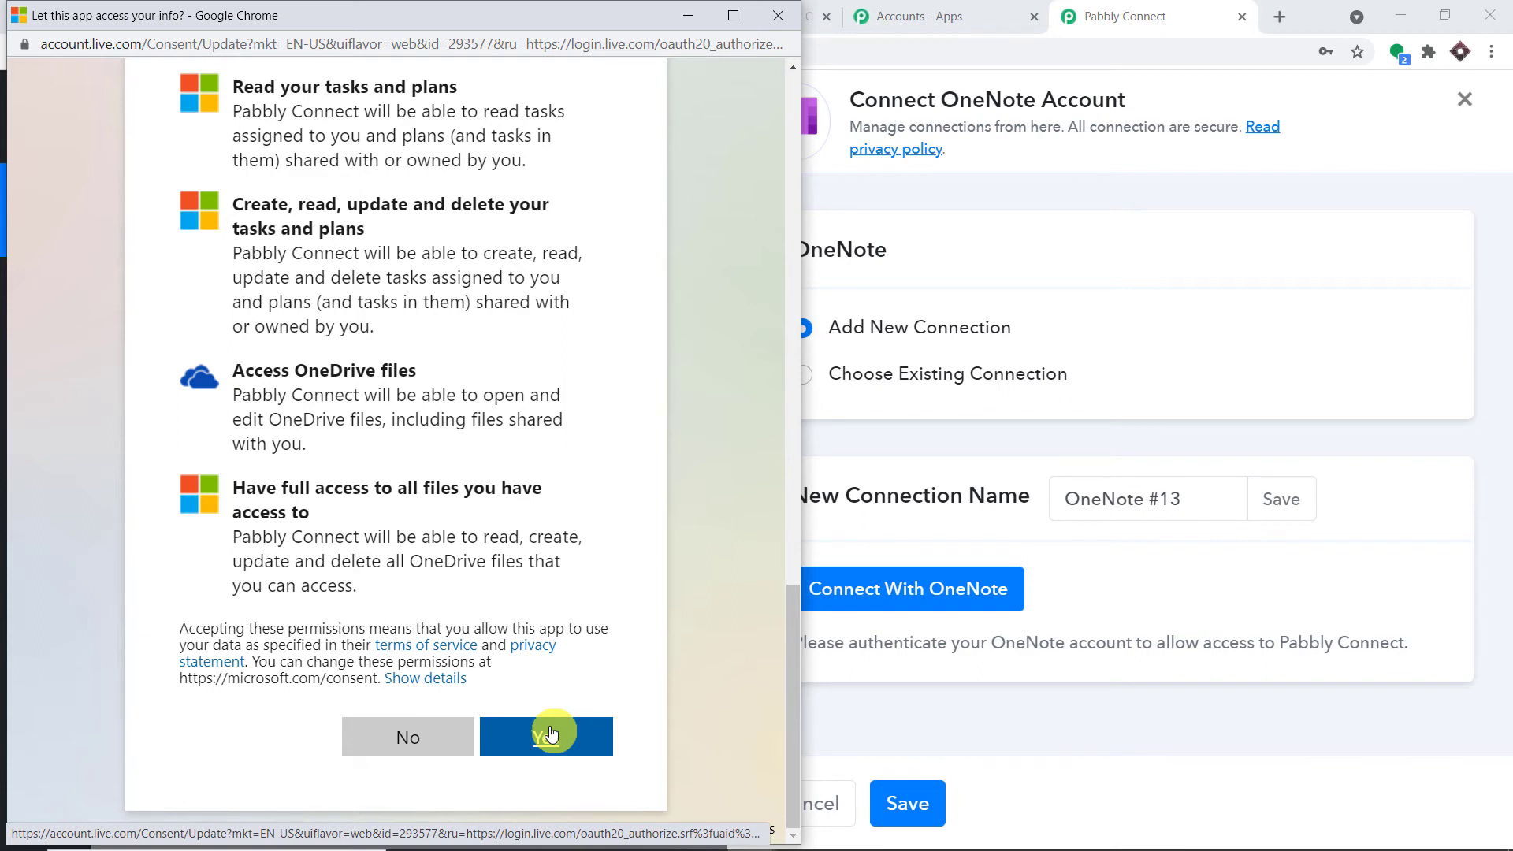
left_click(550, 735)
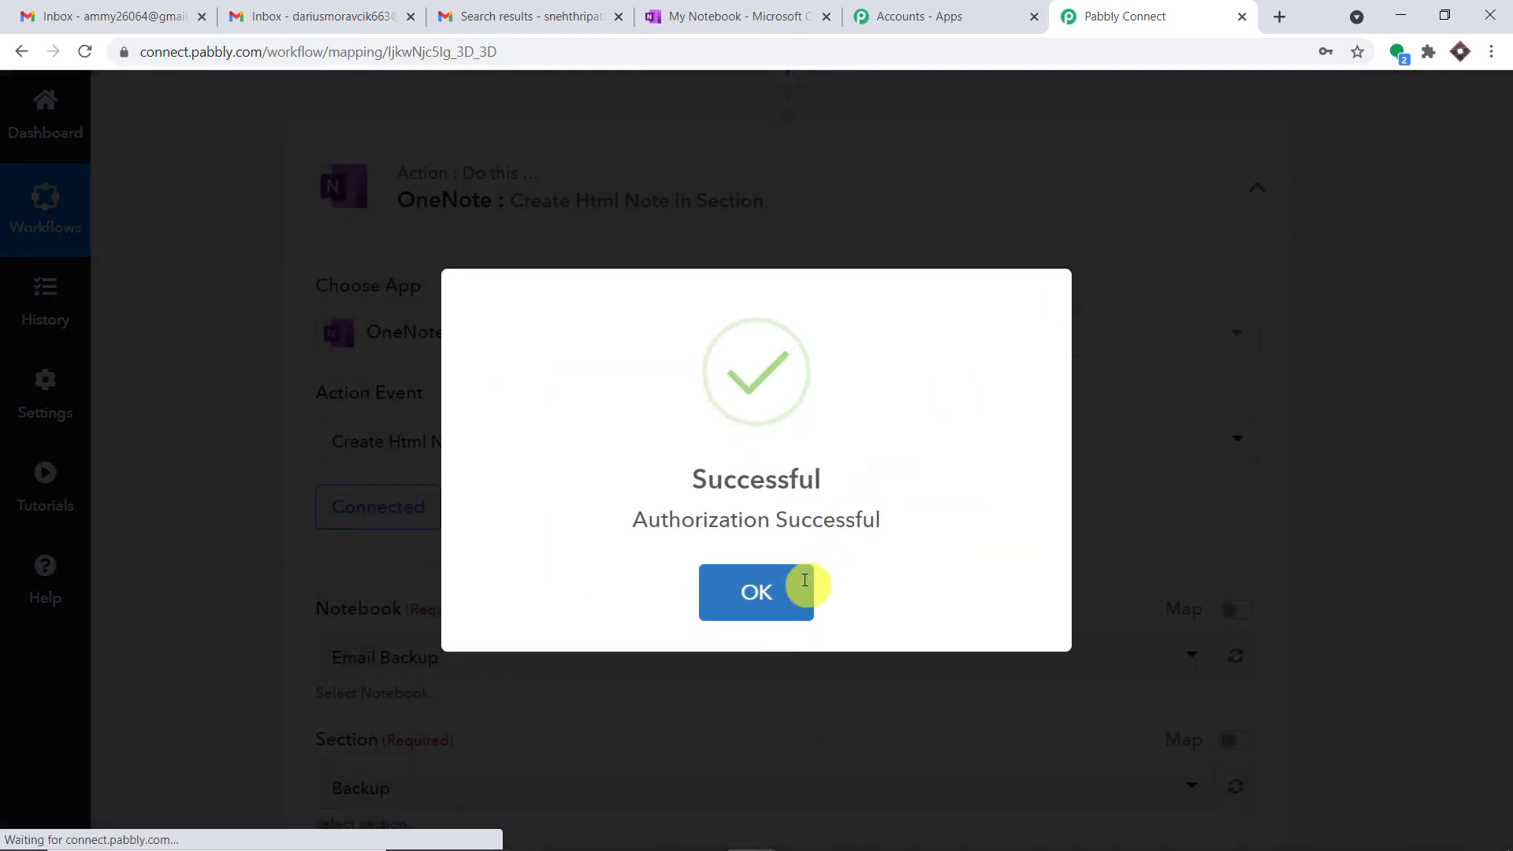
left_click(805, 581)
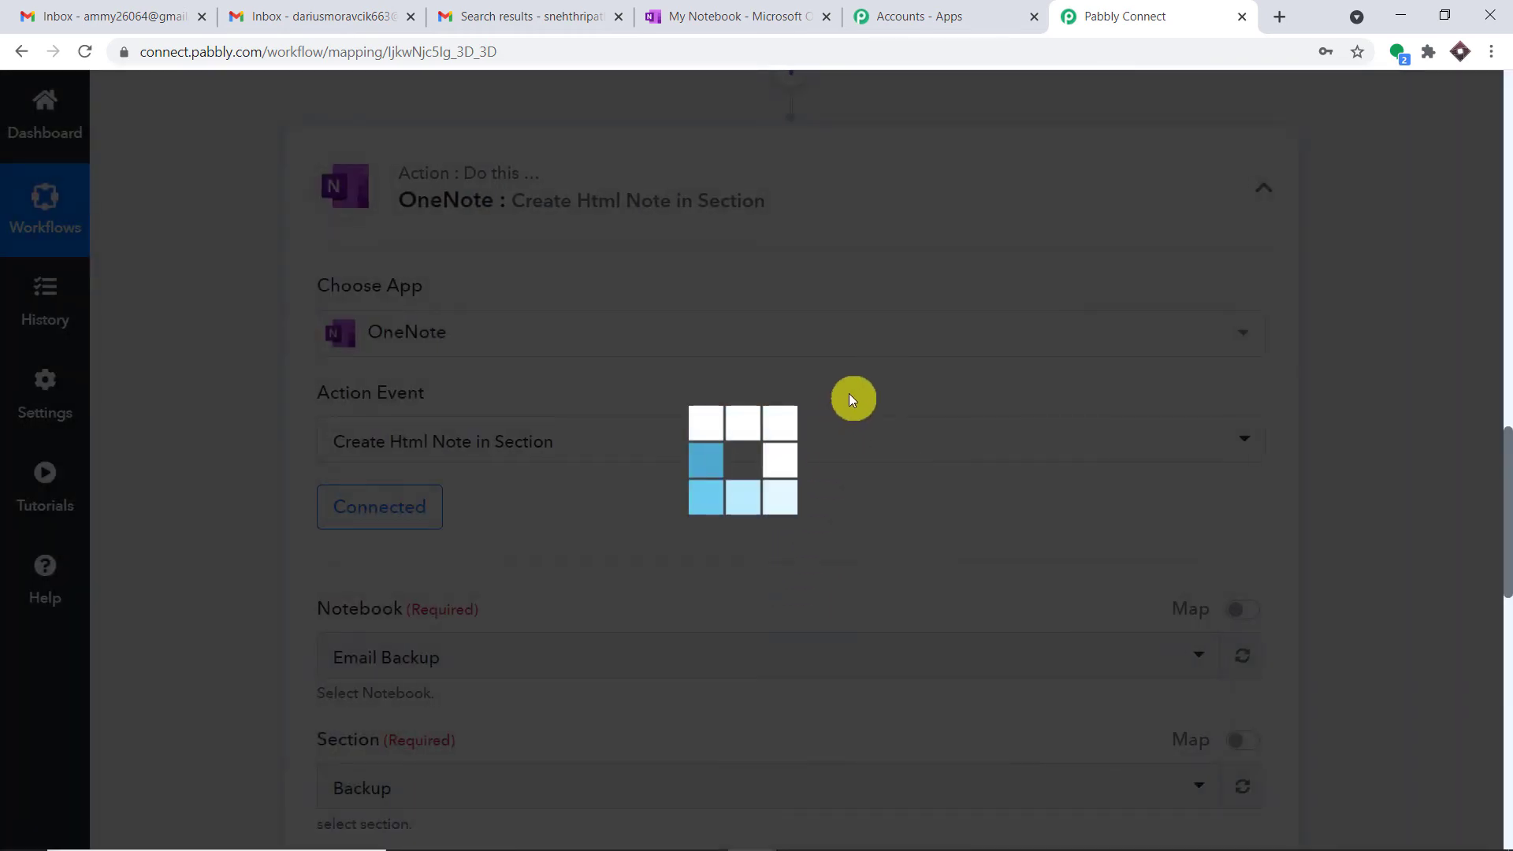
Review the OneNote action's fields and compare its Notebook choices with the notebooks listed in OneNote.
scroll(851, 402, "down", 5)
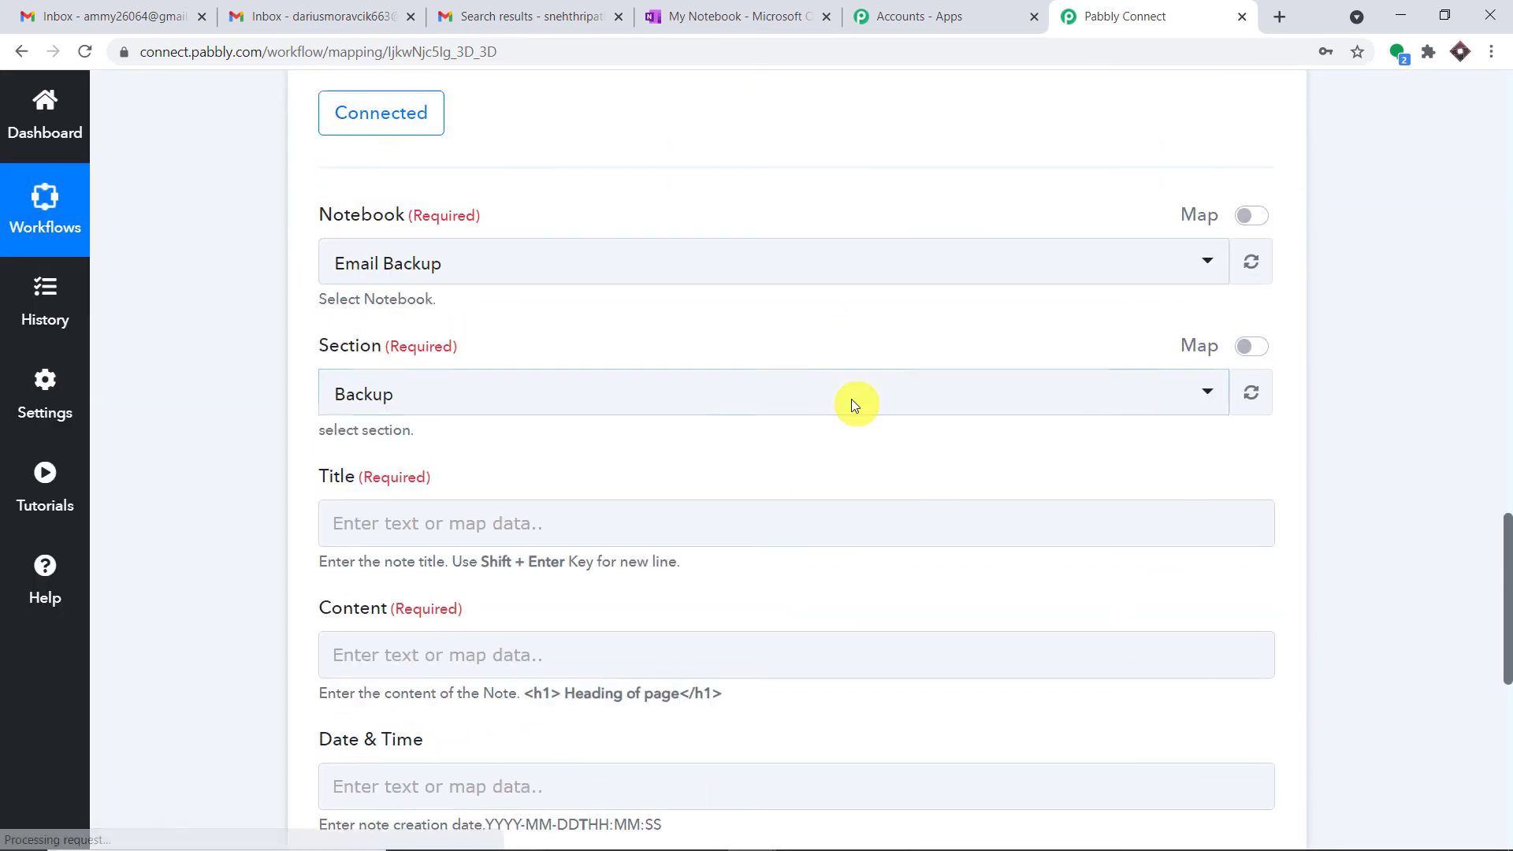
scroll(607, 462, "down", 4)
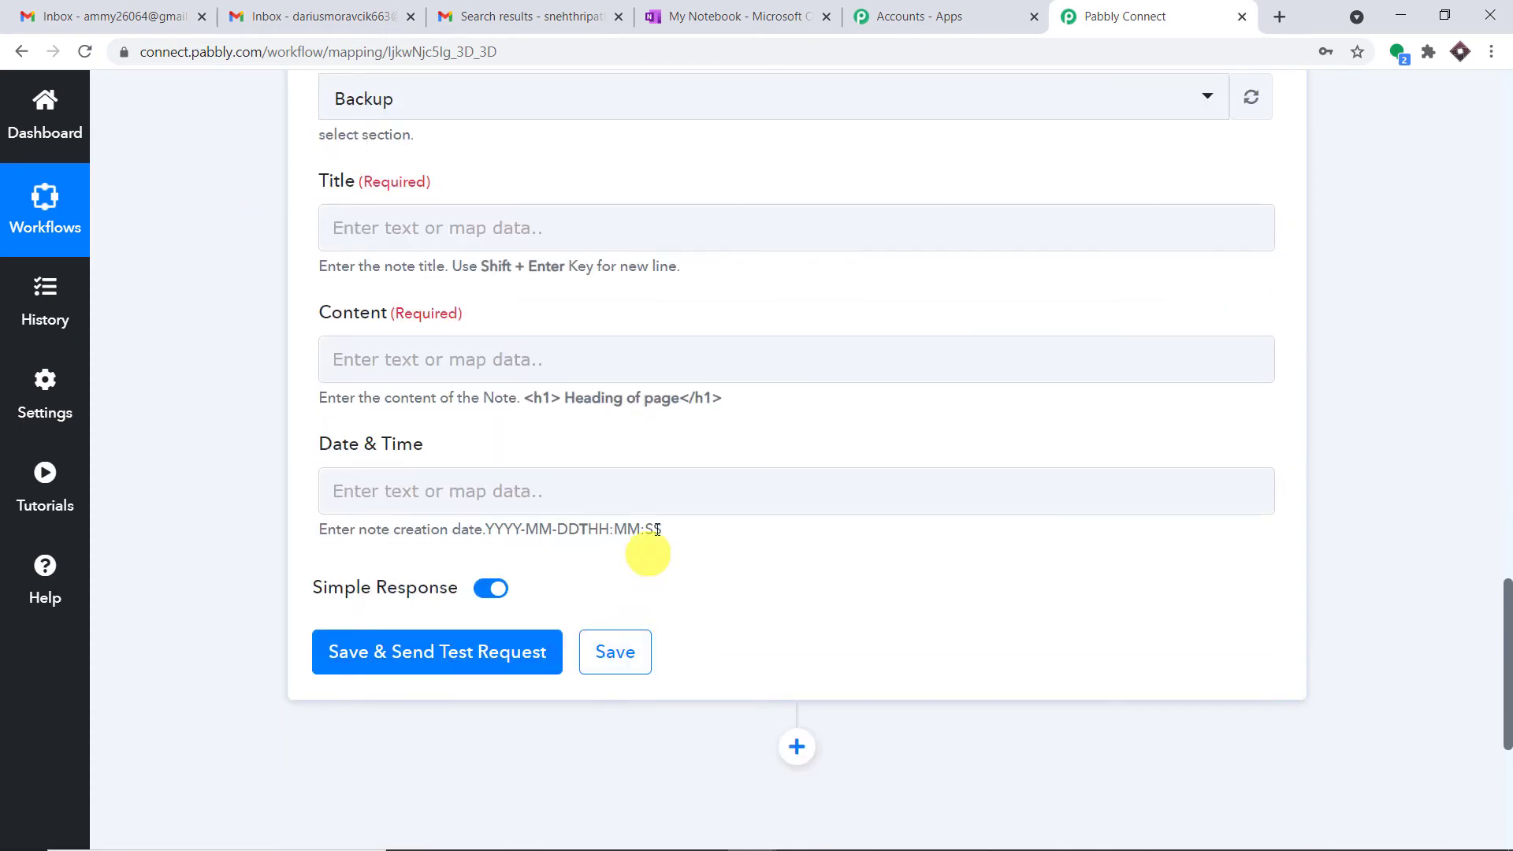
scroll(712, 448, "up", 3)
scroll(711, 433, "up", 1)
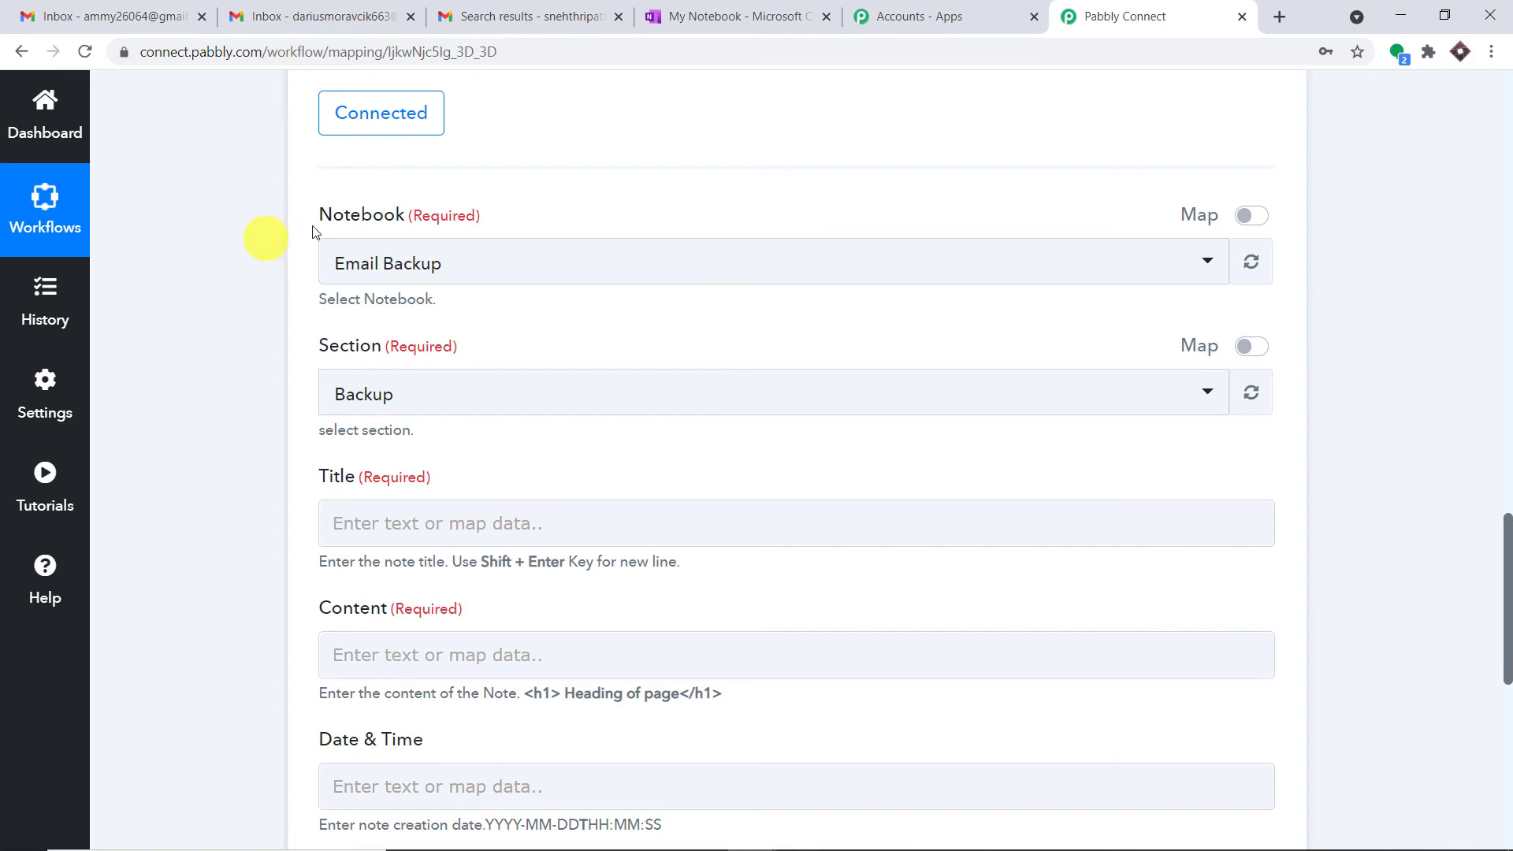
left_click(414, 260)
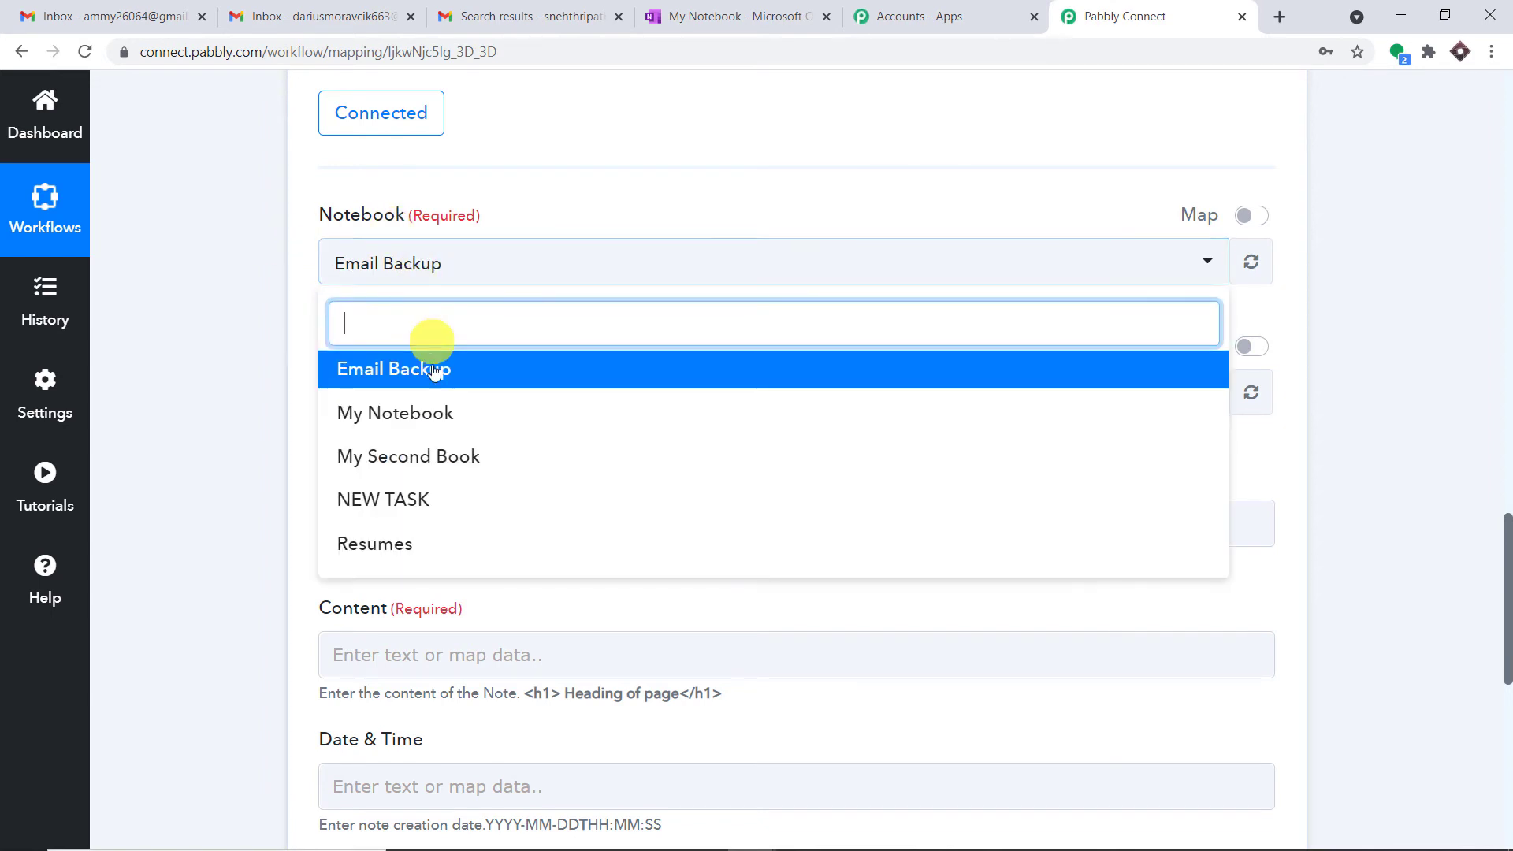
left_click(658, 98)
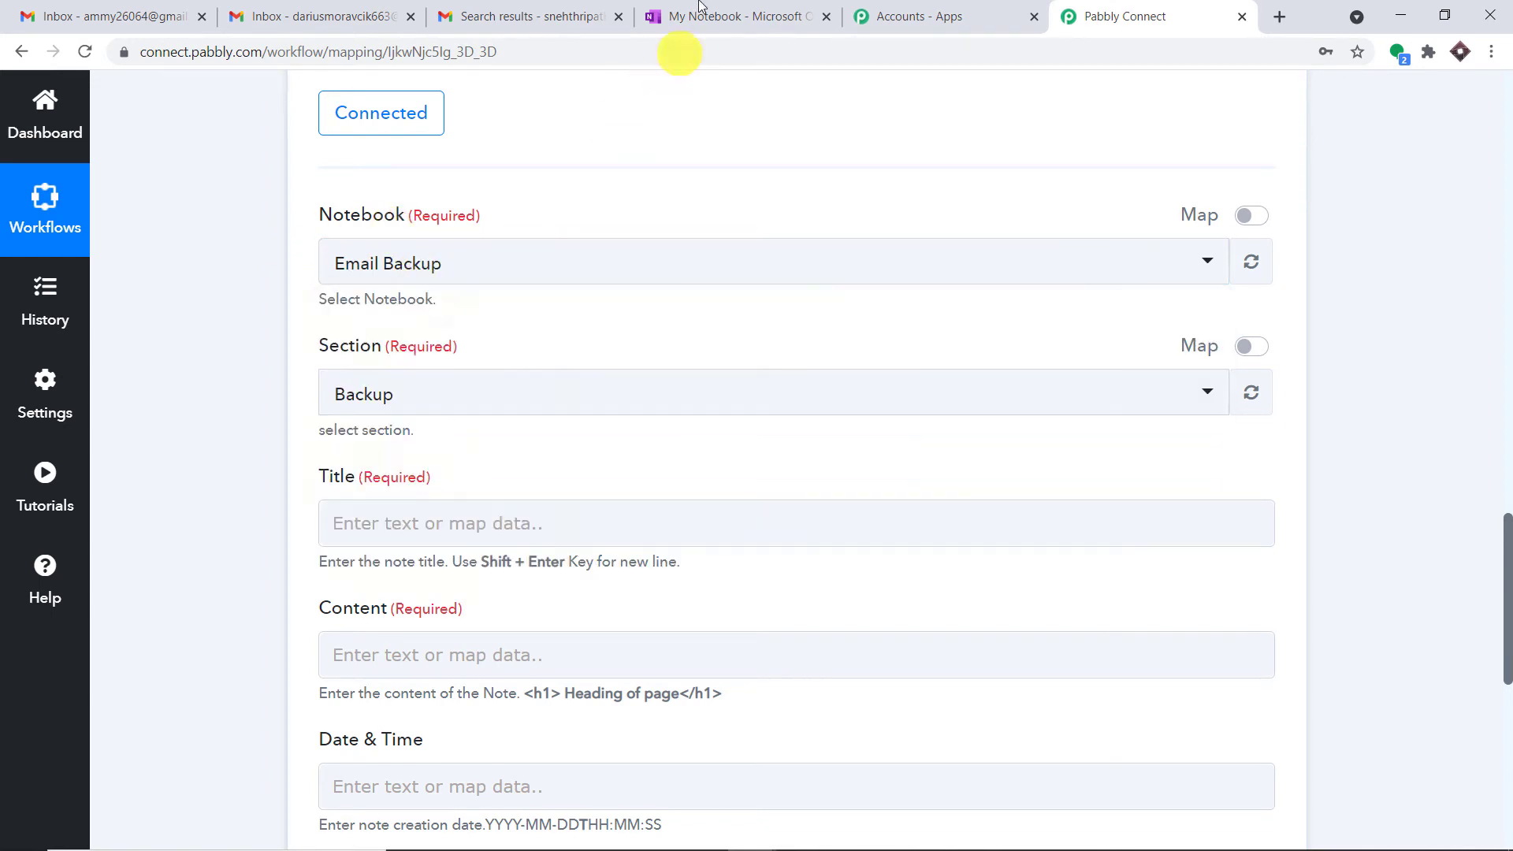
left_click(685, 17)
left_click(208, 250)
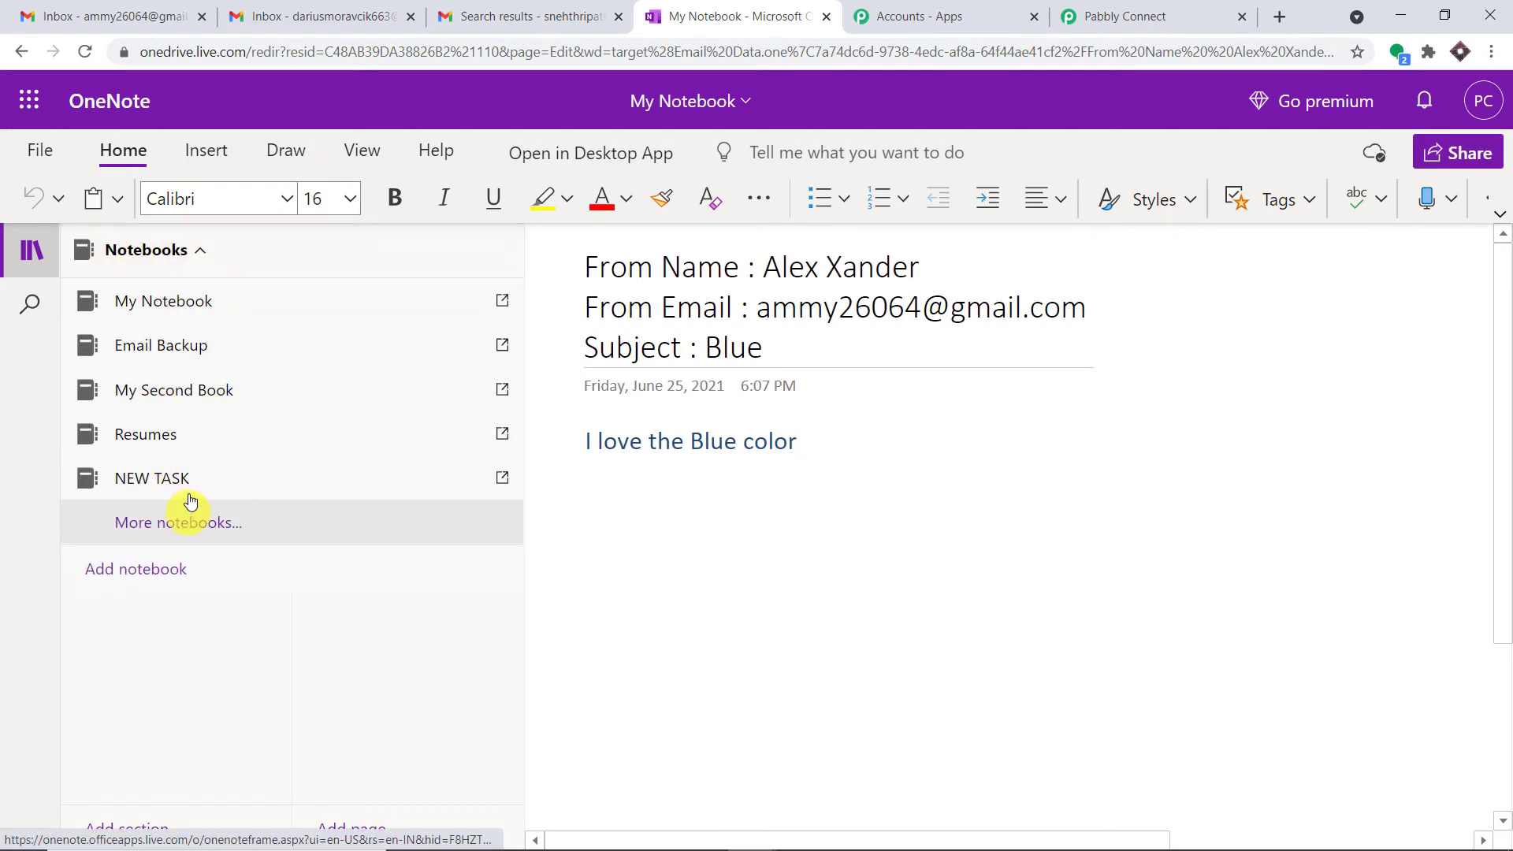
left_click(1103, 16)
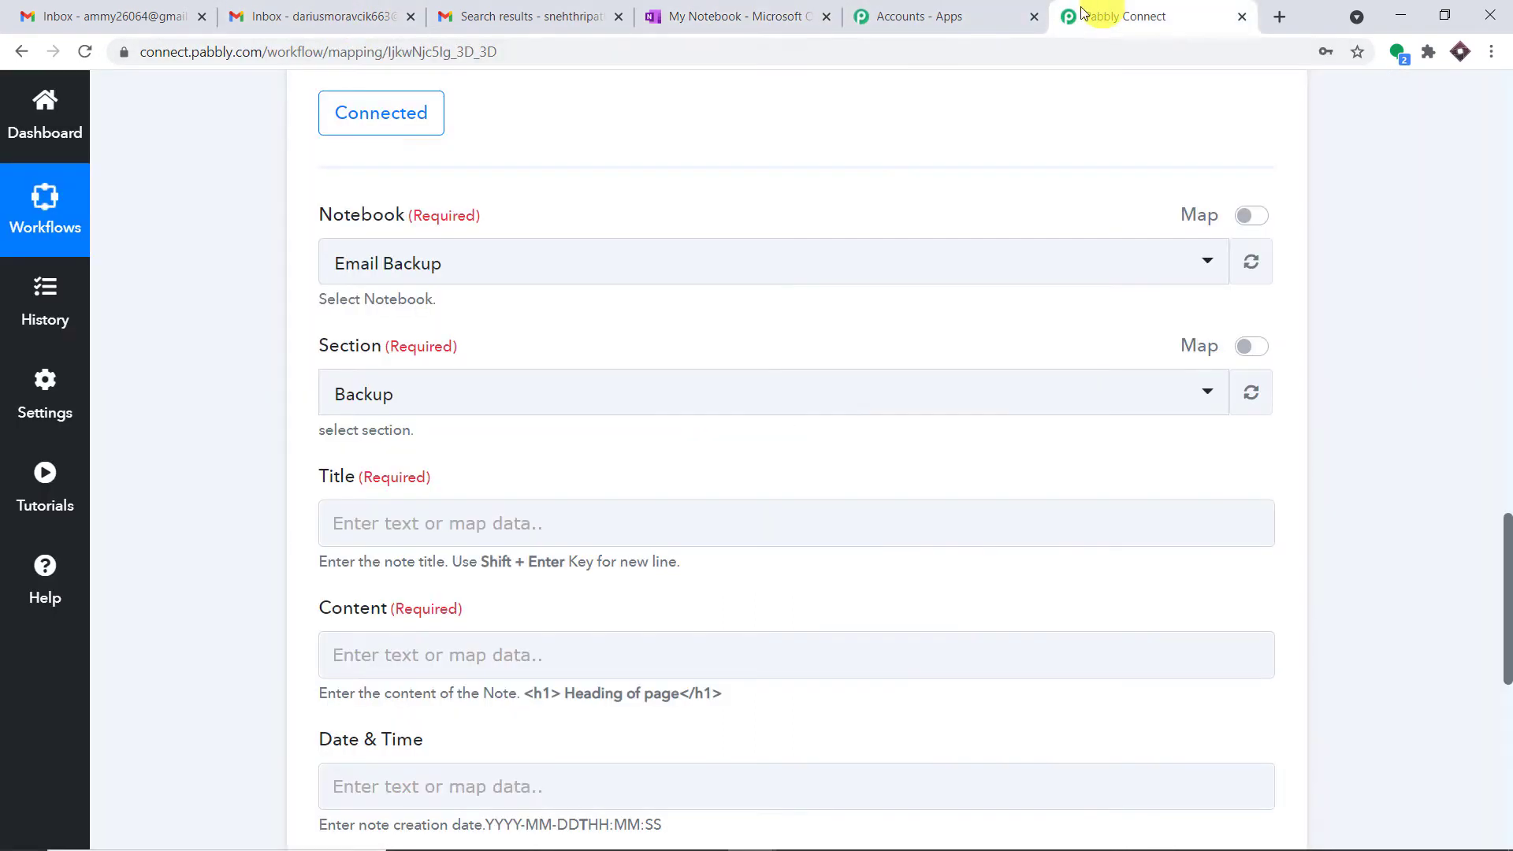
In Pabbly Connect, select Email Backup as the notebook for the OneNote action.
scroll(623, 277, "up", 3)
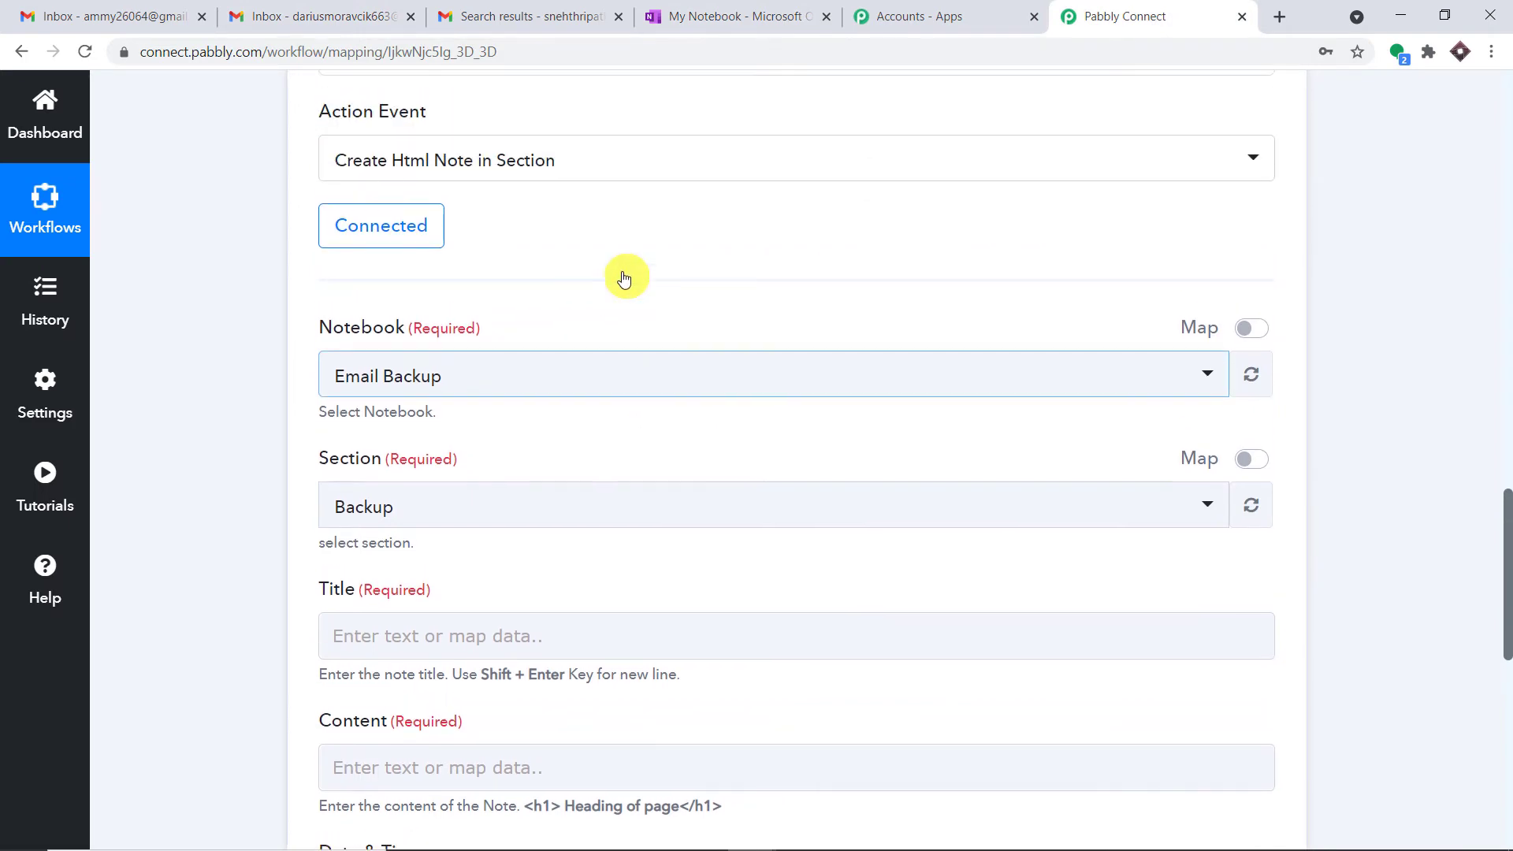
scroll(546, 426, "down", 1)
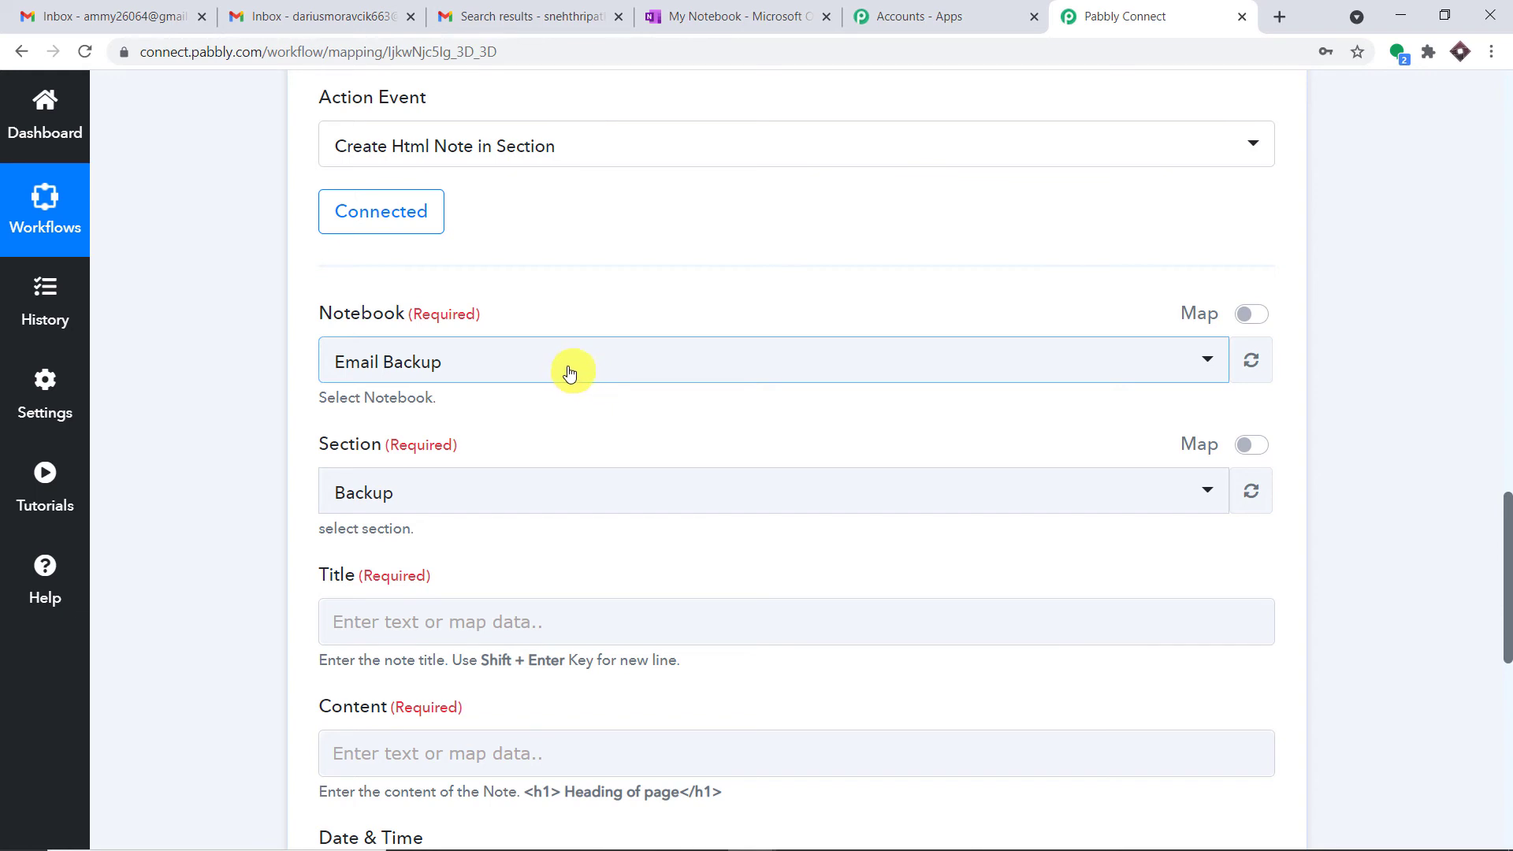
left_click(563, 375)
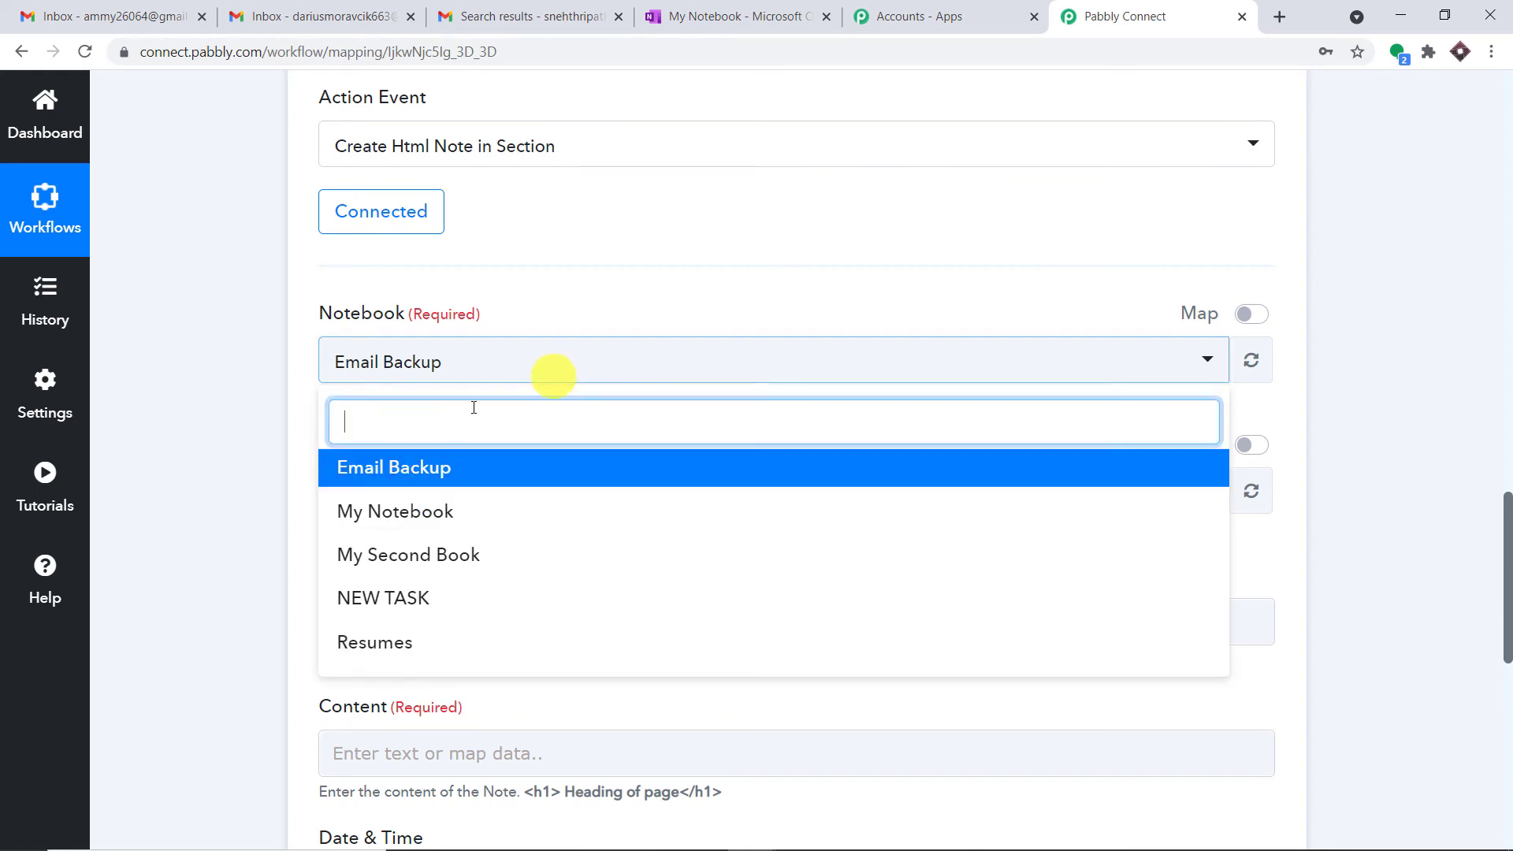
left_click(405, 481)
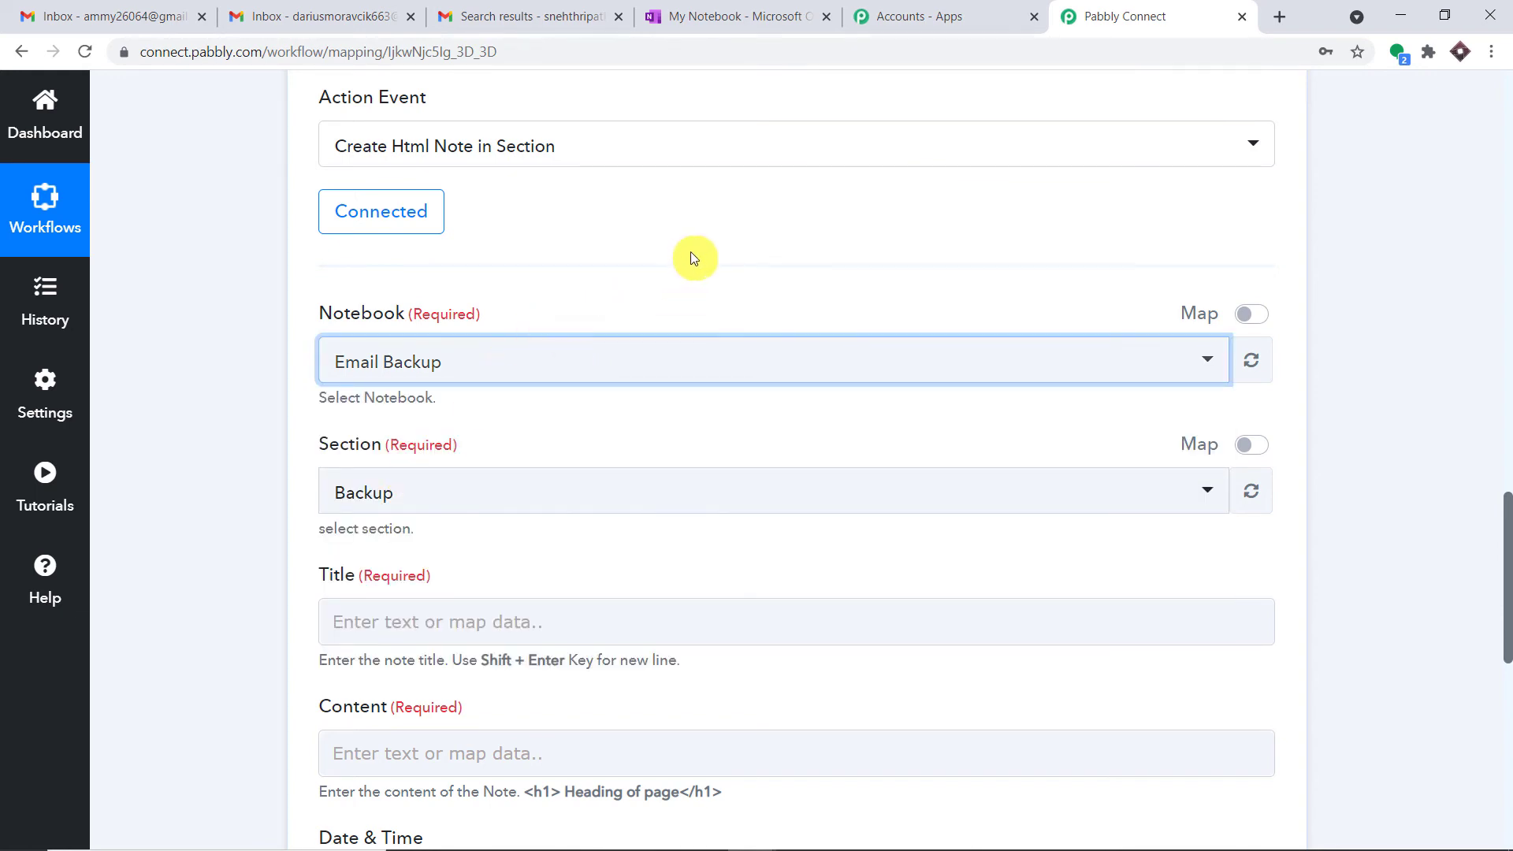
Compare the action's Section choices with the sections of the Email Backup notebook opened in OneNote.
scroll(671, 272, "down", 1)
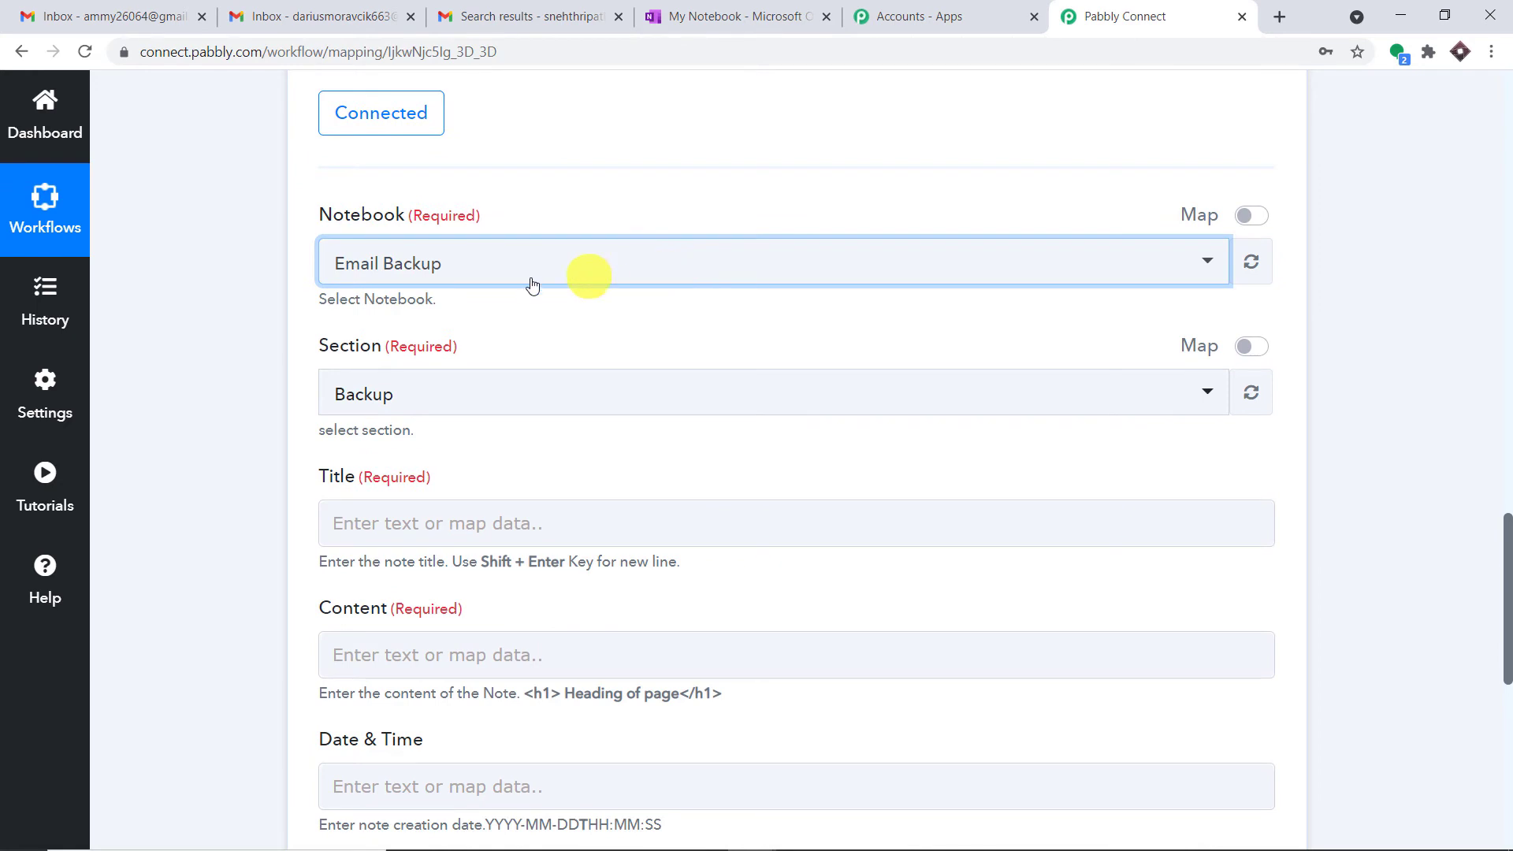
left_click(445, 404)
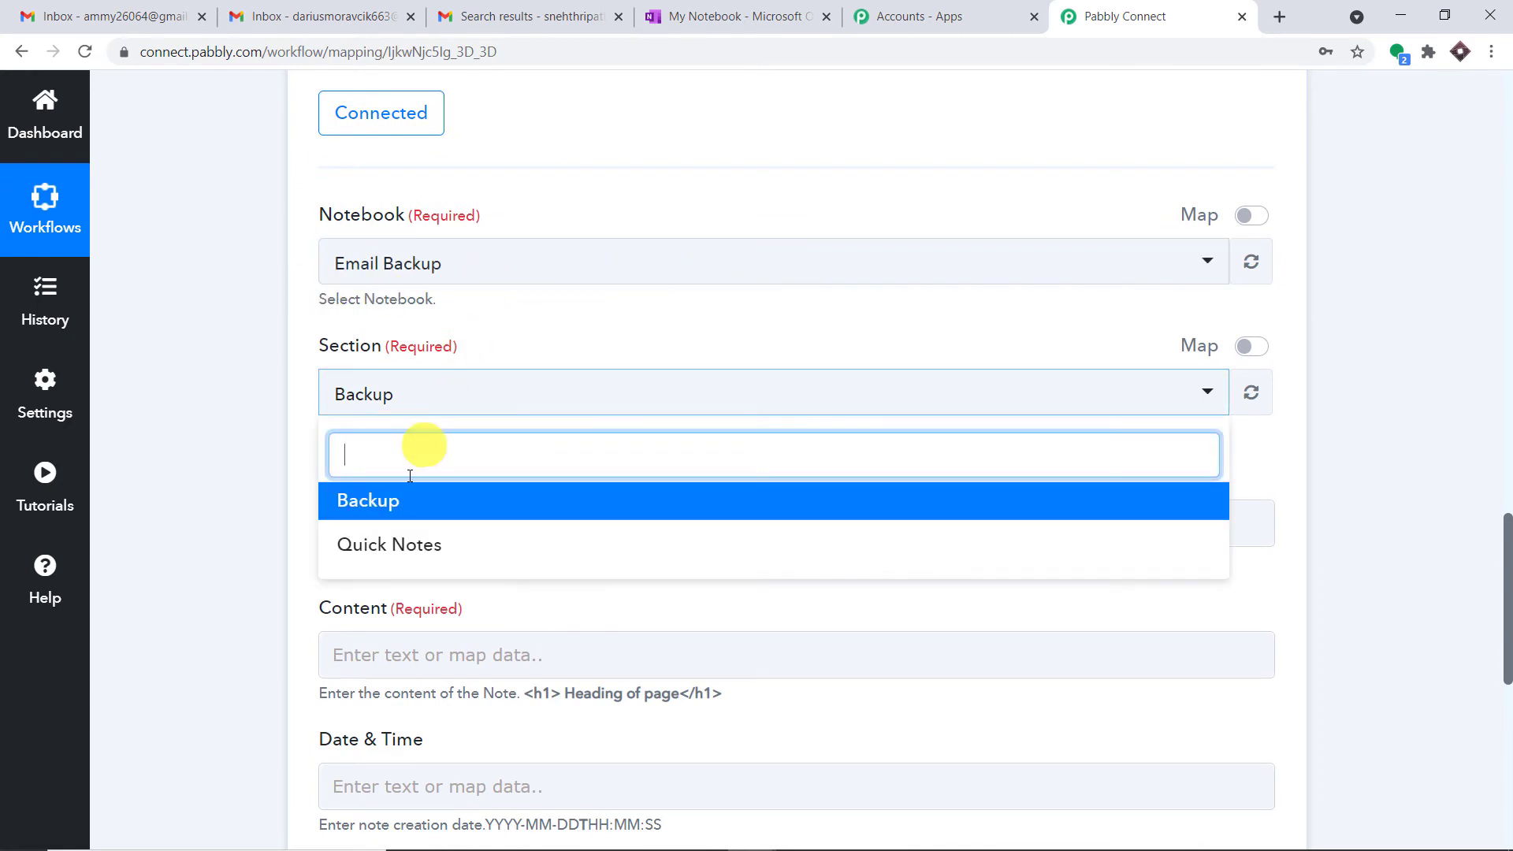
left_click(756, 191)
left_click(817, 7)
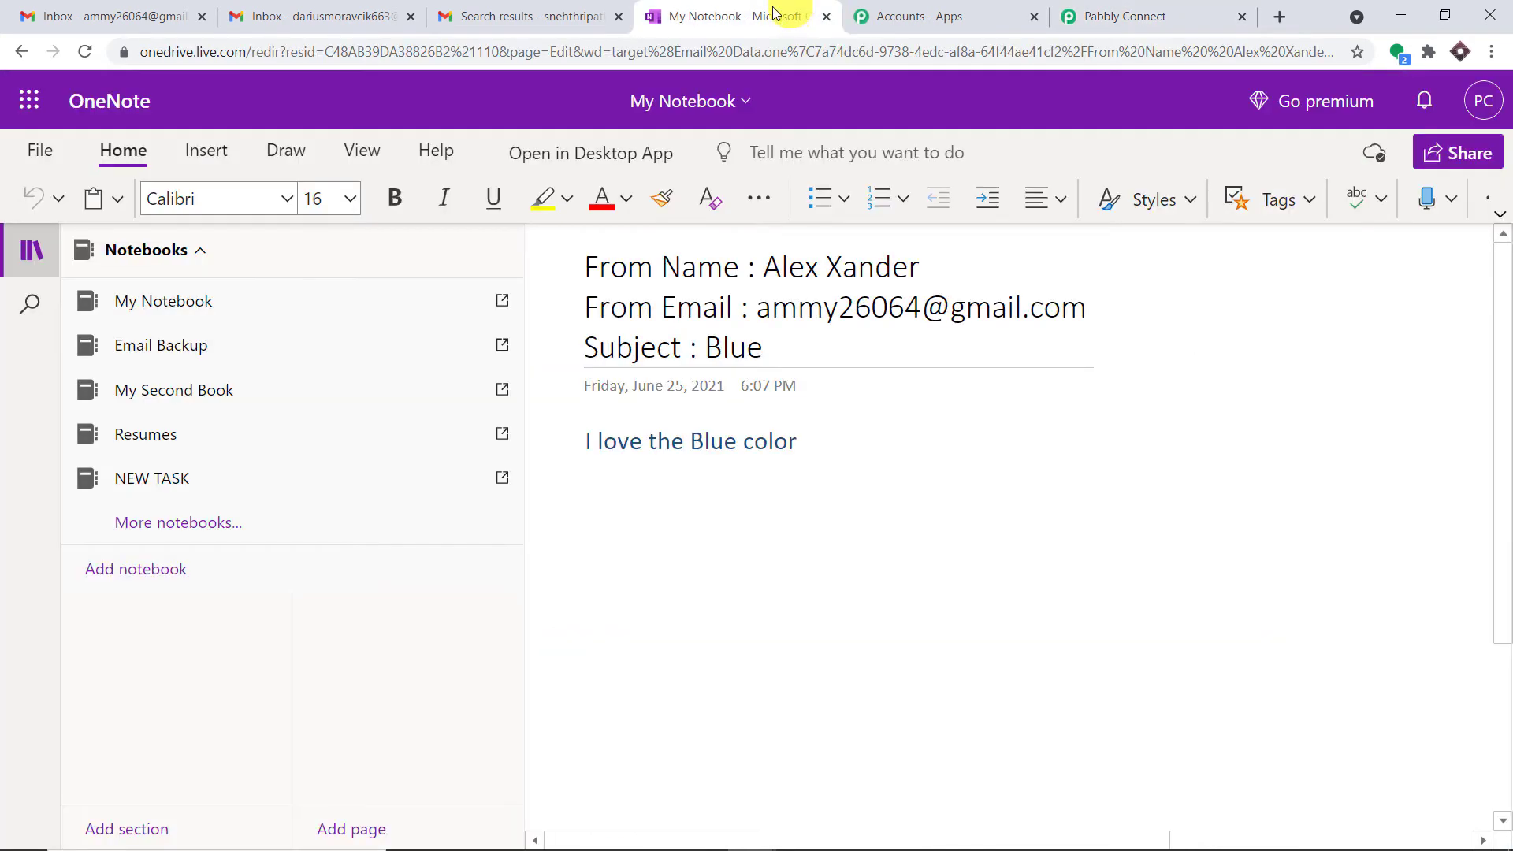
left_click(235, 347)
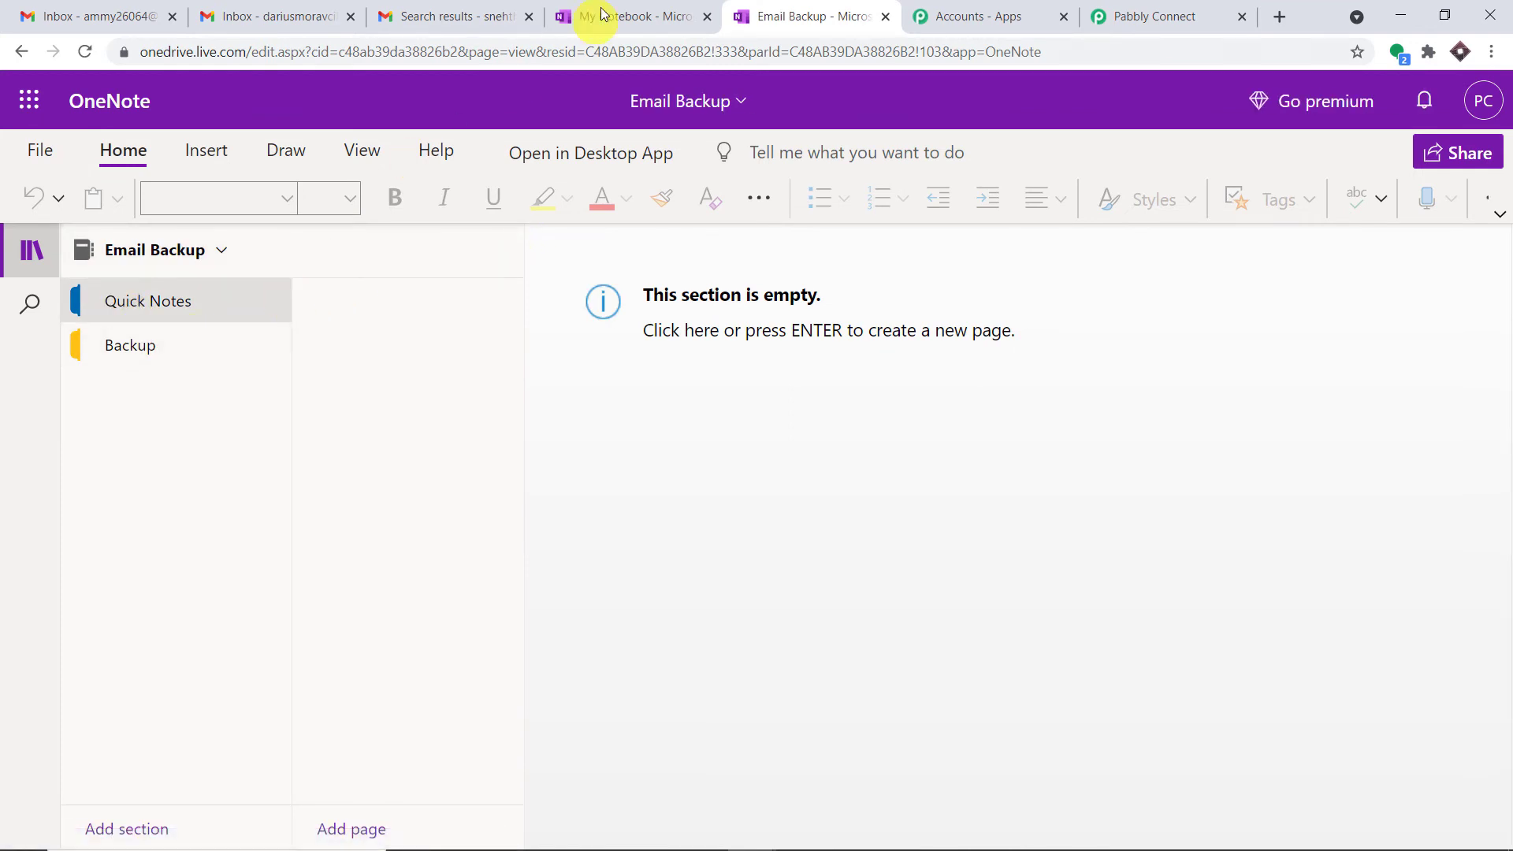
left_click(1127, 8)
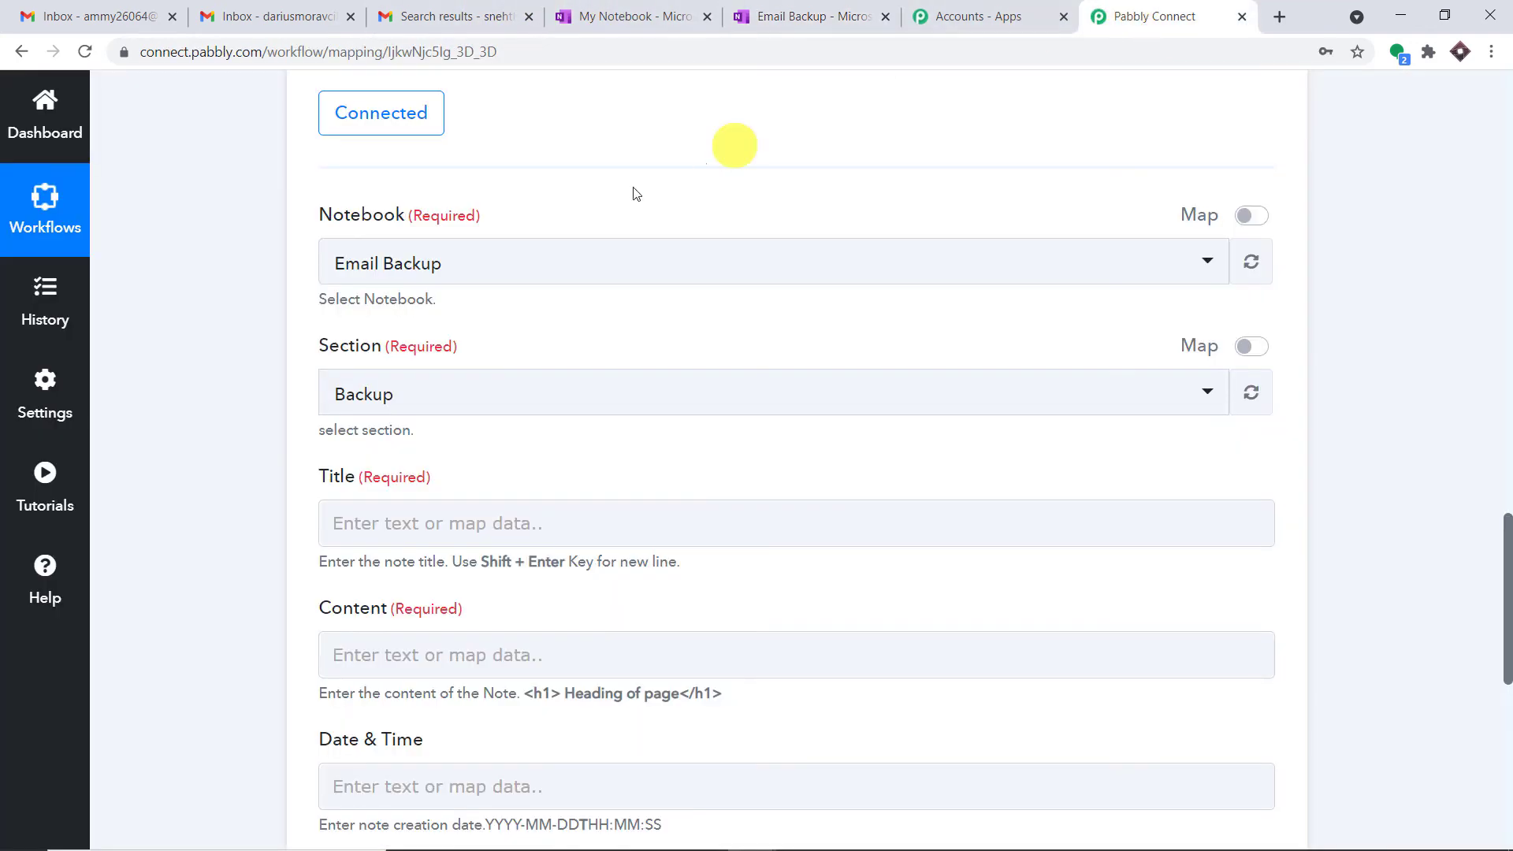
left_click(432, 406)
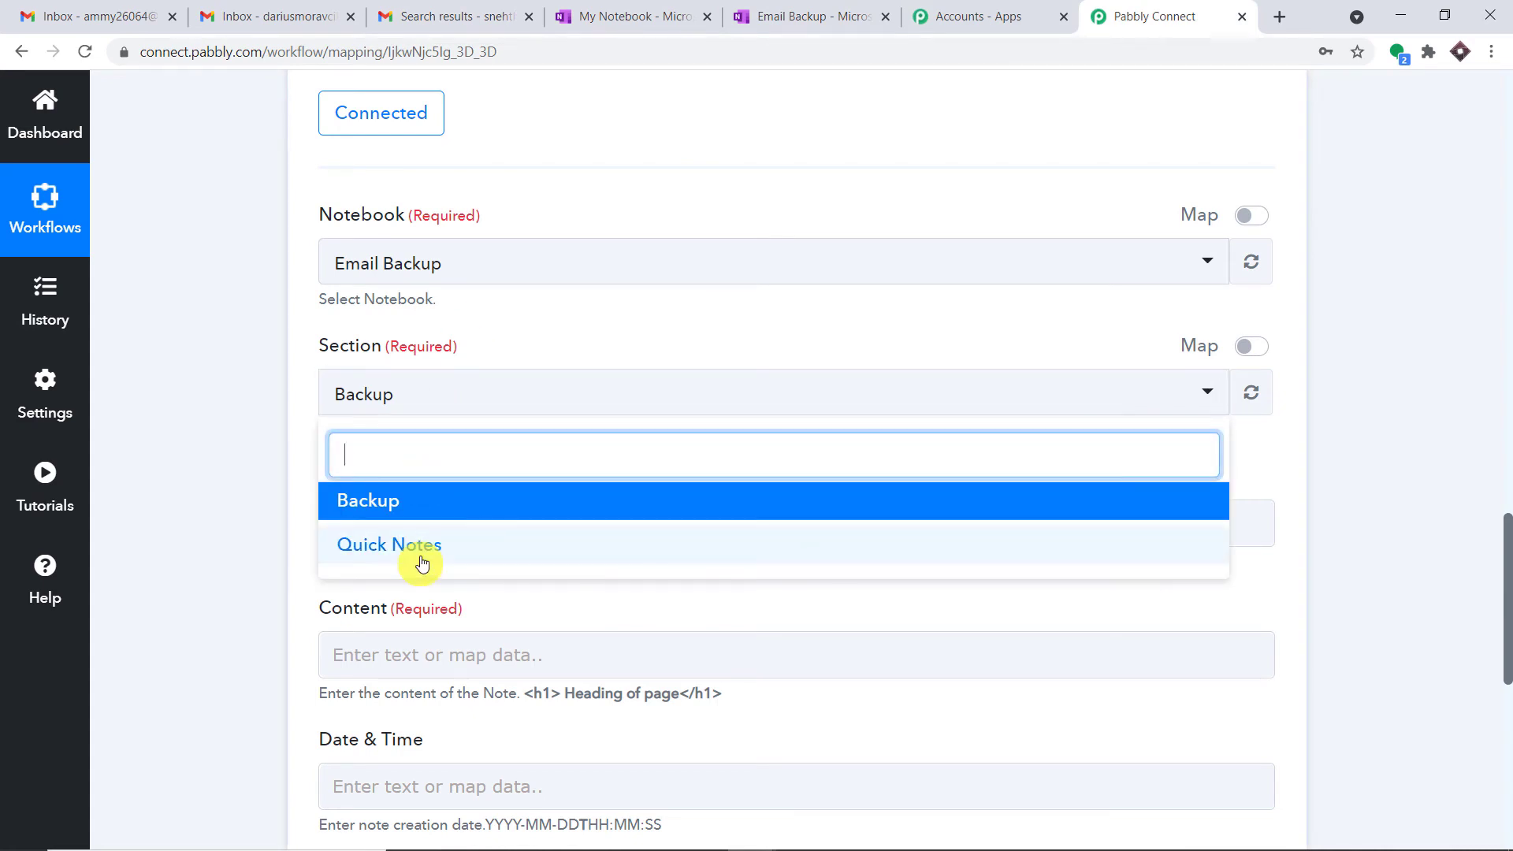
left_click(1141, 126)
In OneNote, reopen the Email Backup notebook and add a section named "Email Data" to it.
left_click(808, 10)
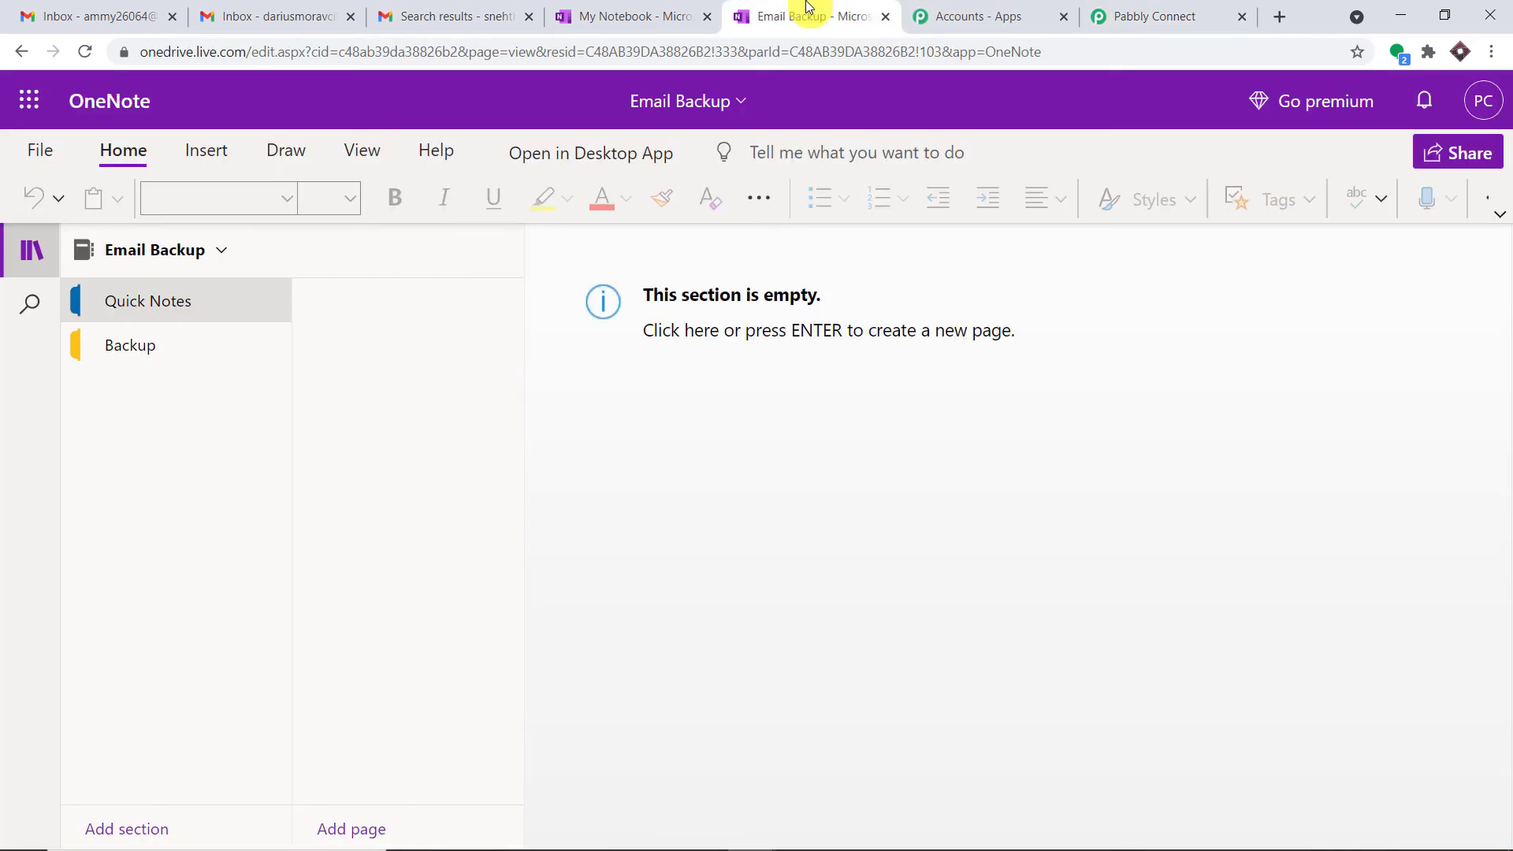
left_click(214, 254)
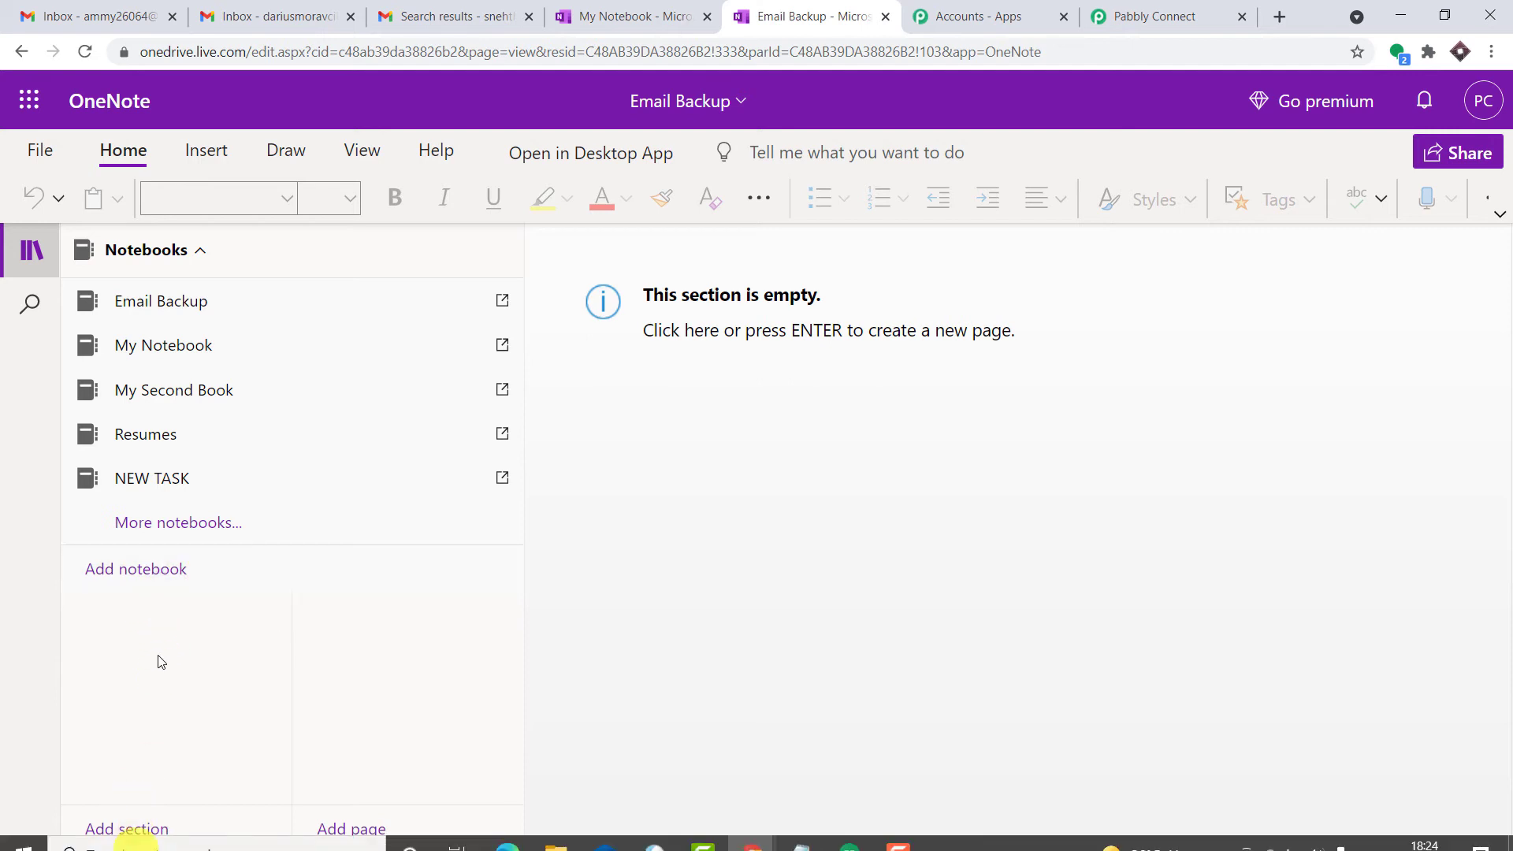
left_click(171, 307)
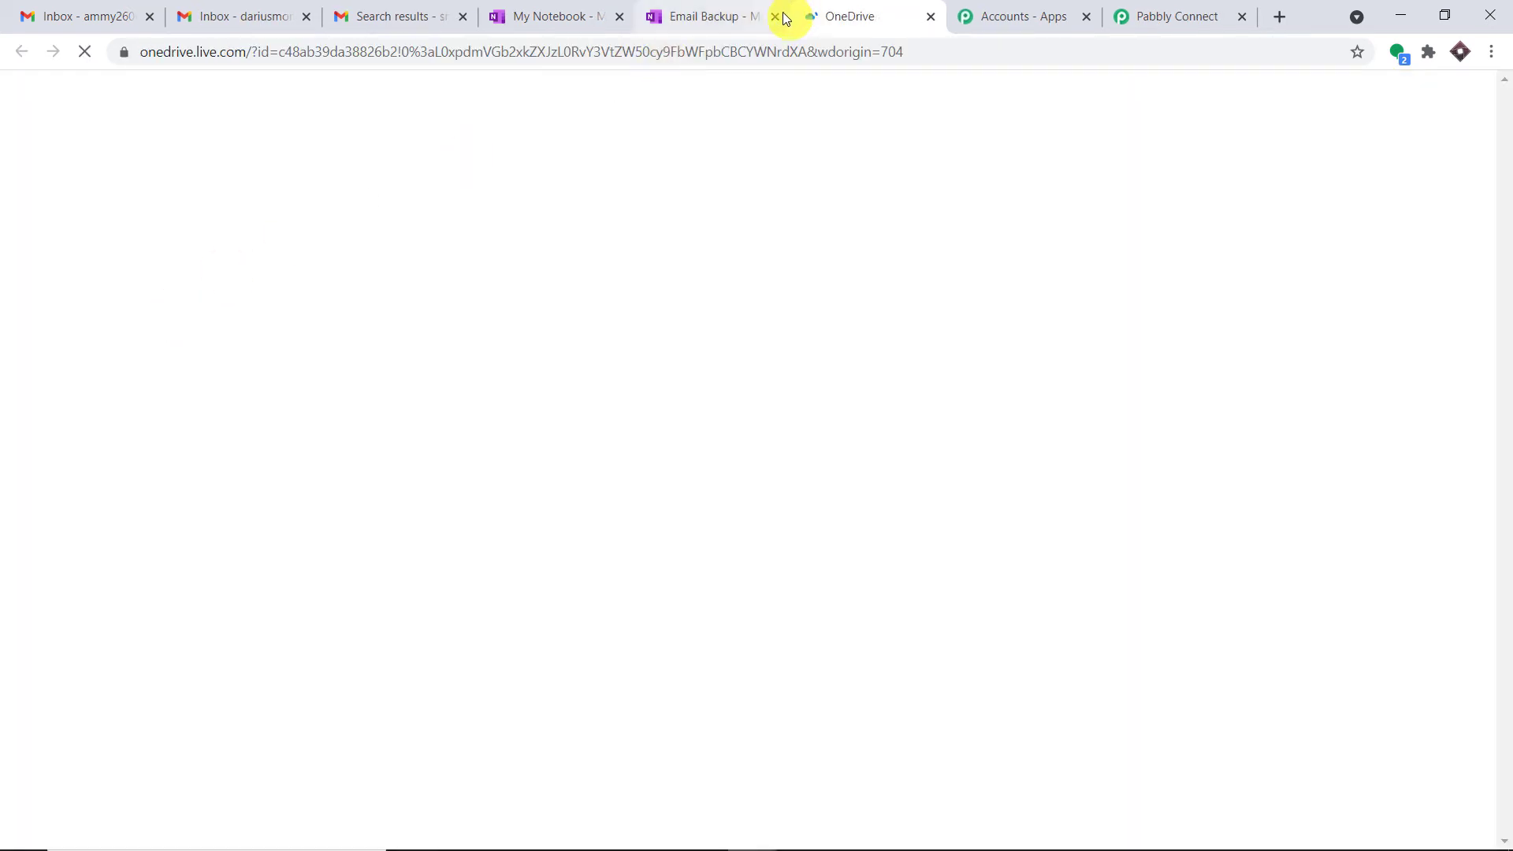
left_click(776, 17)
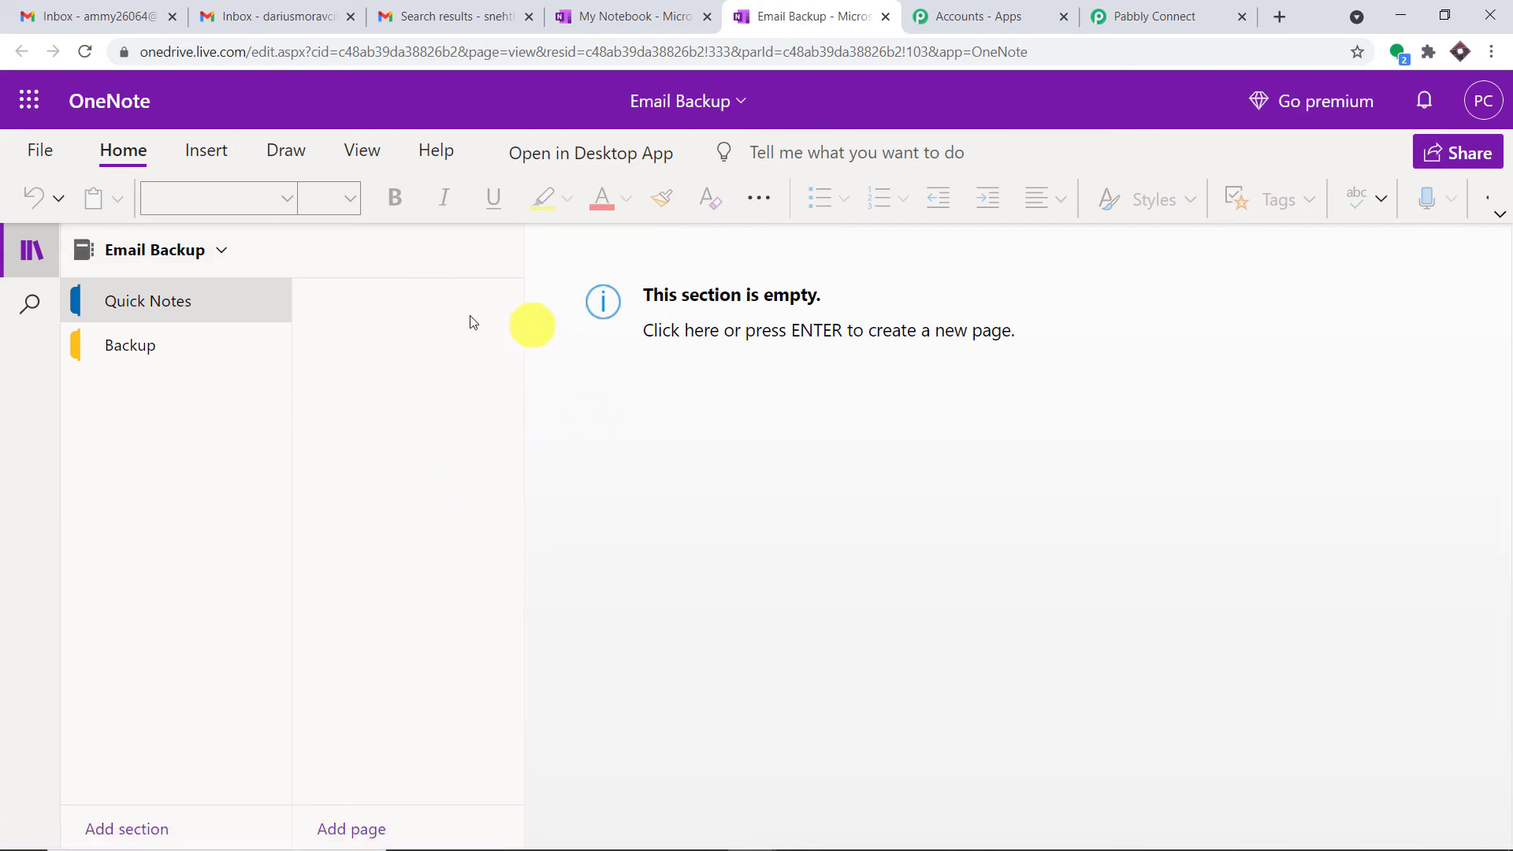
left_click(126, 825)
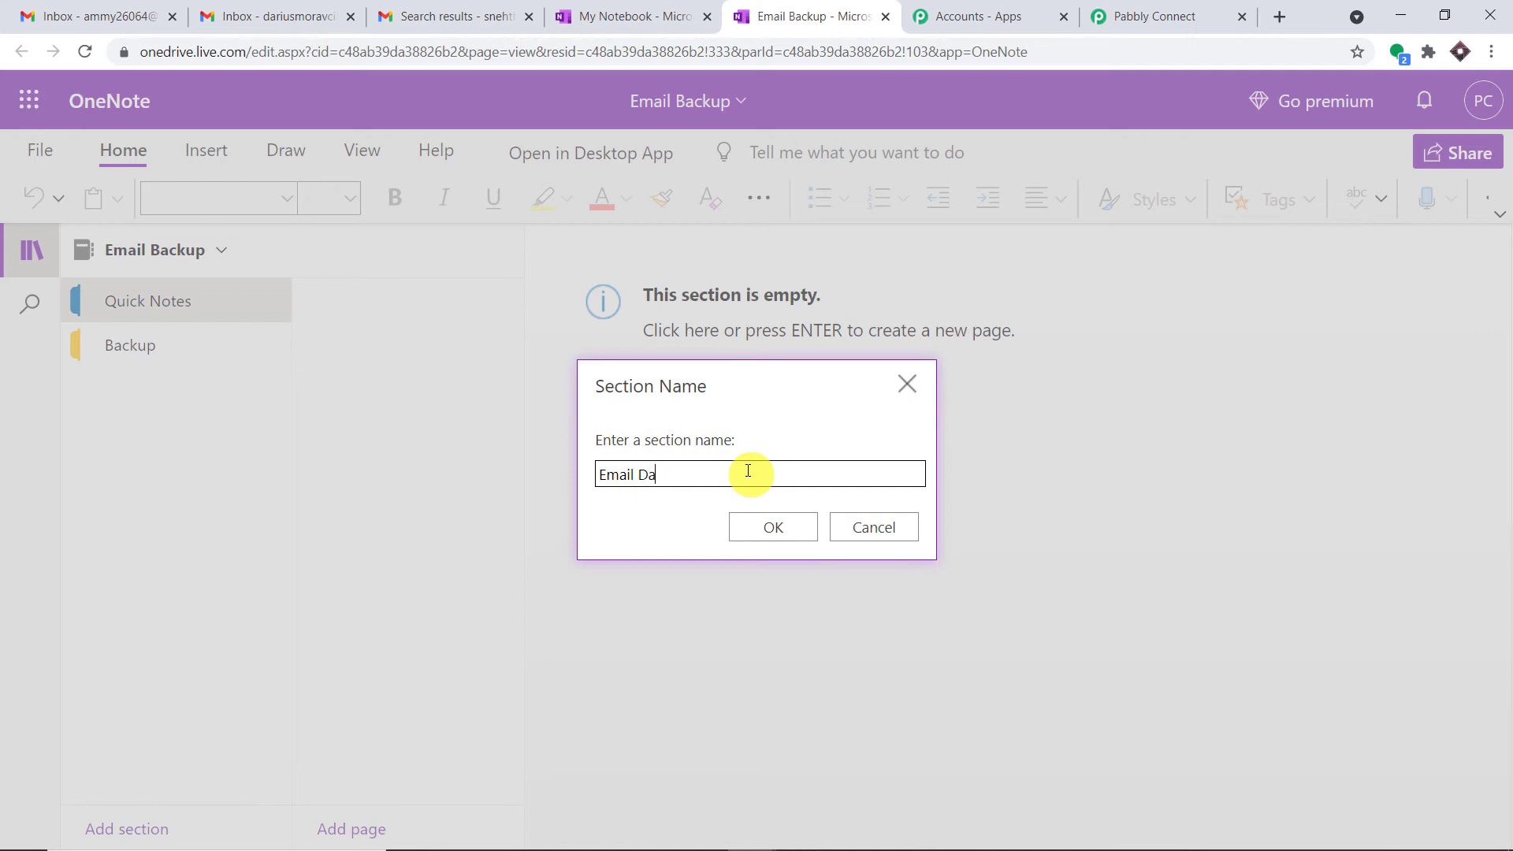
left_click(777, 520)
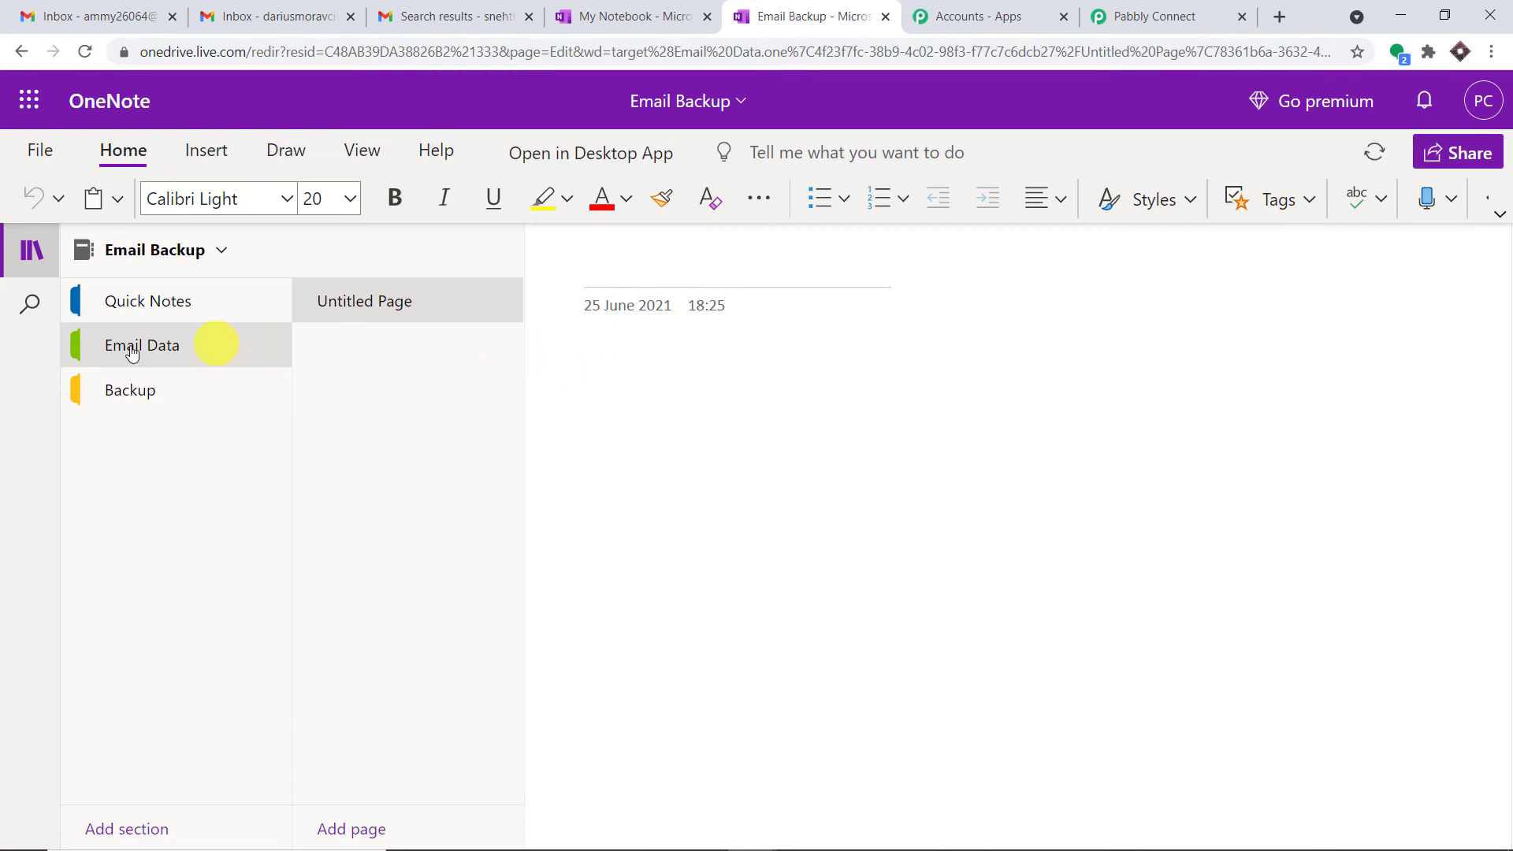
In Pabbly Connect, refresh the available sections and set the note's section to Email Data.
left_click(1147, 9)
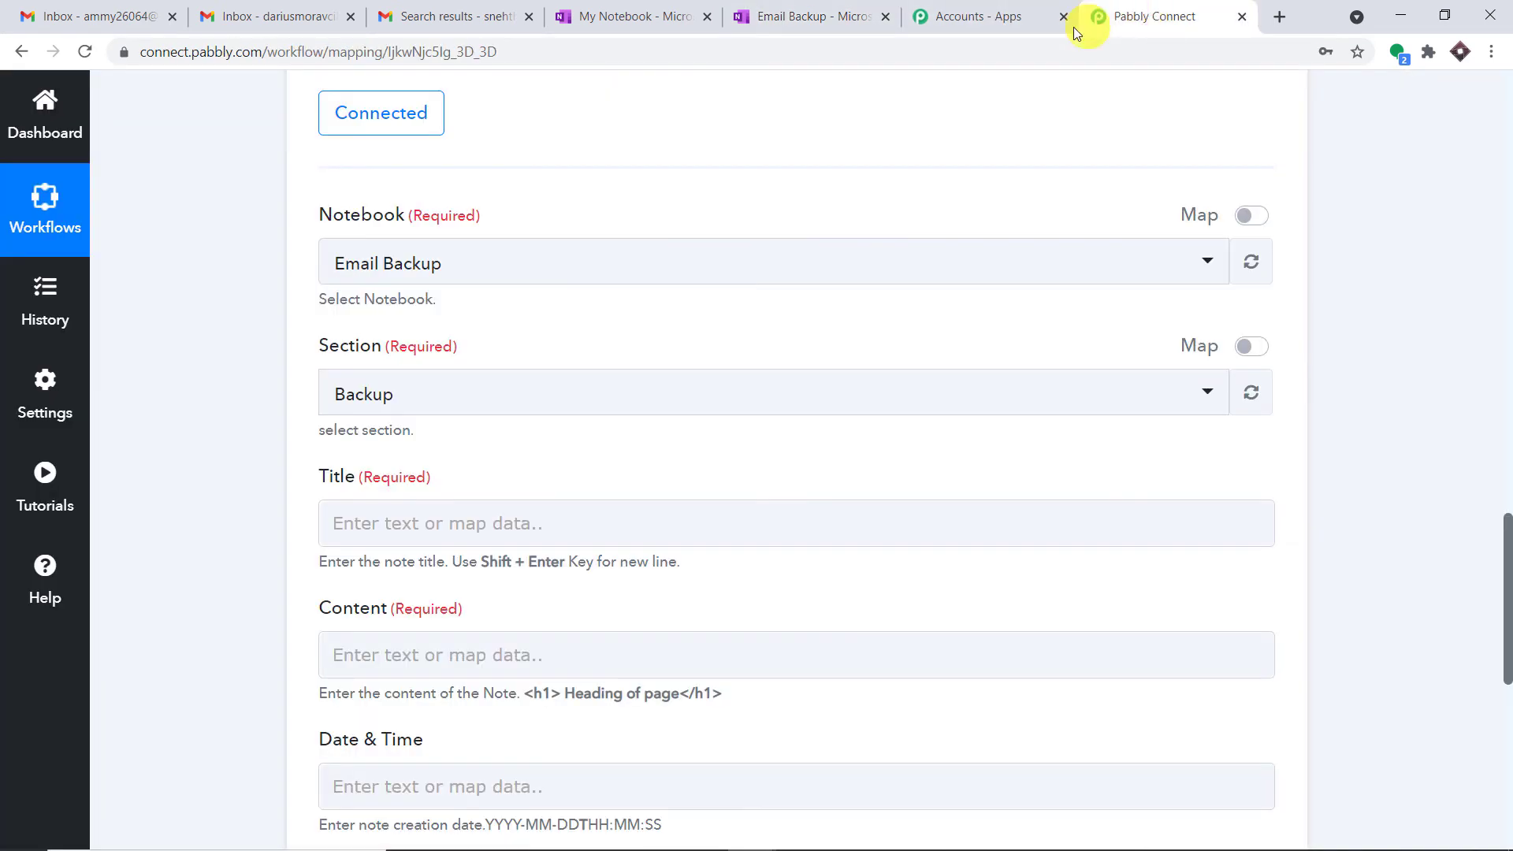
left_click(1253, 400)
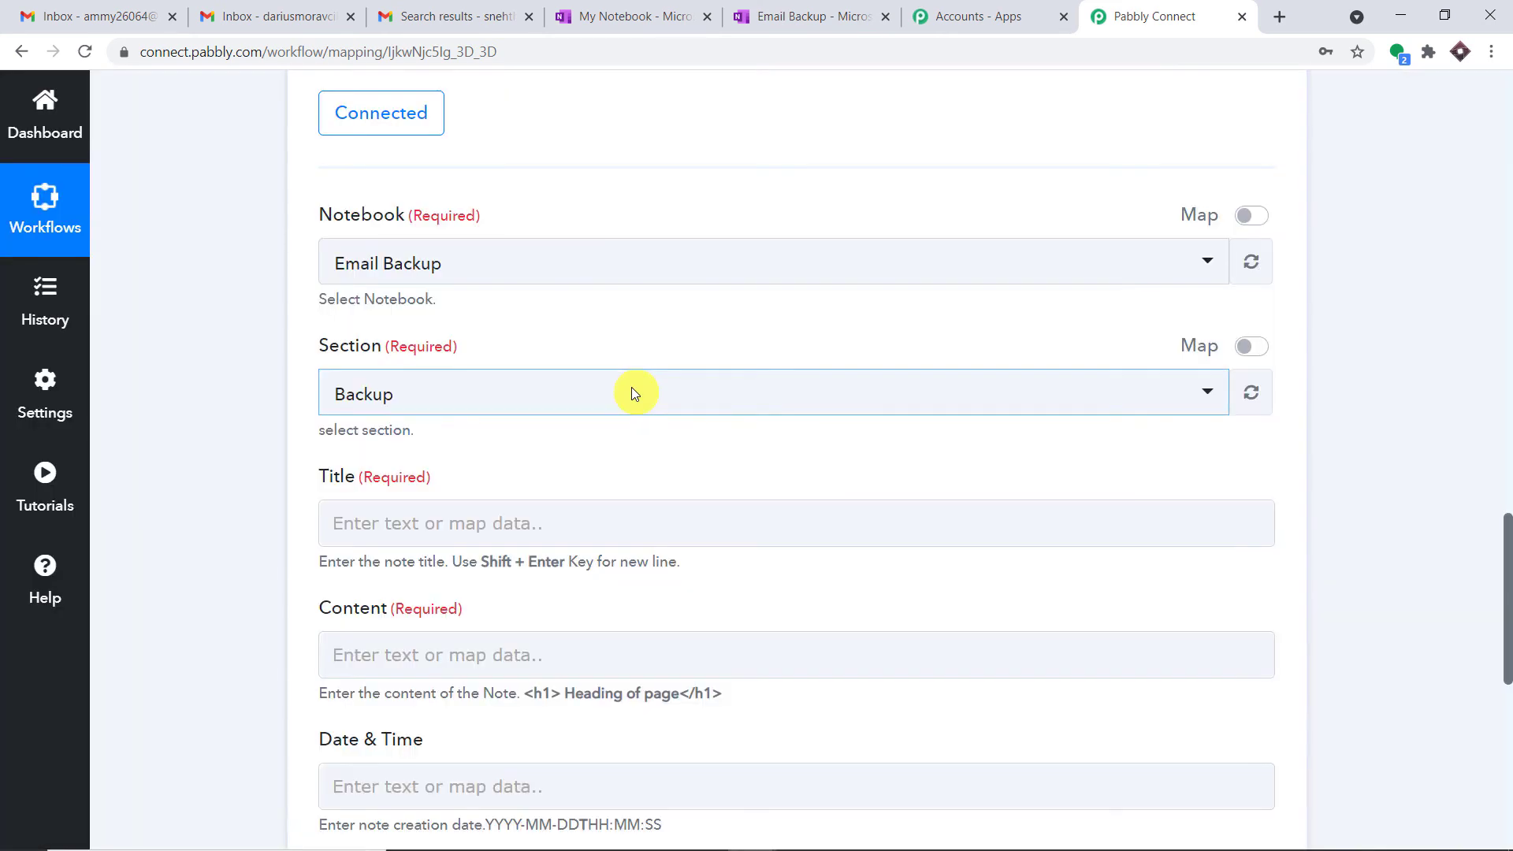
left_click(631, 392)
left_click(519, 542)
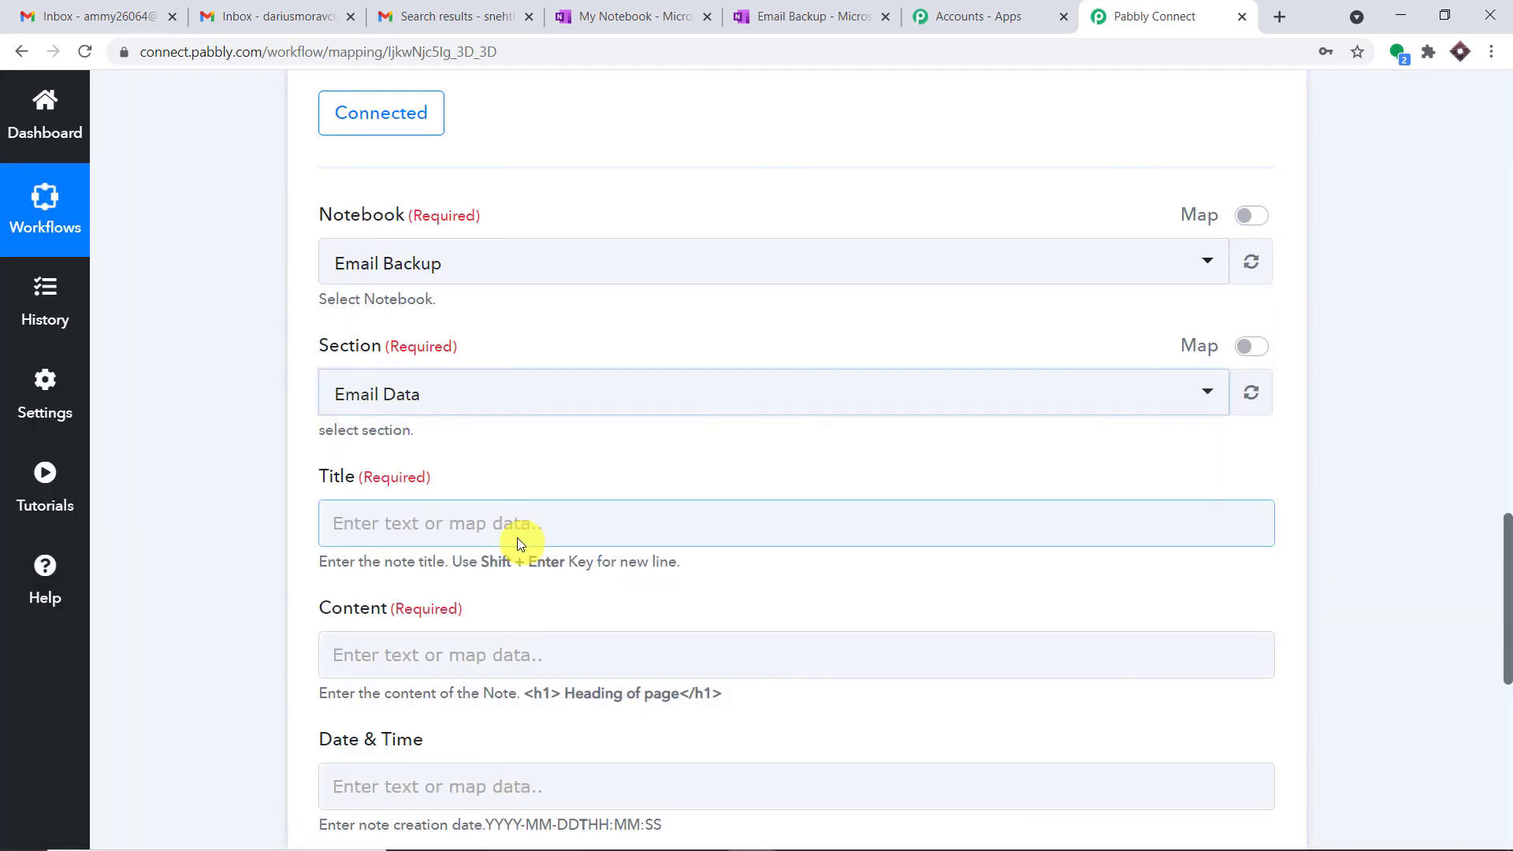
Start the note's Title with "From Name :" and map the Email Parser's From 0 Display value after it.
scroll(636, 329, "down", 2)
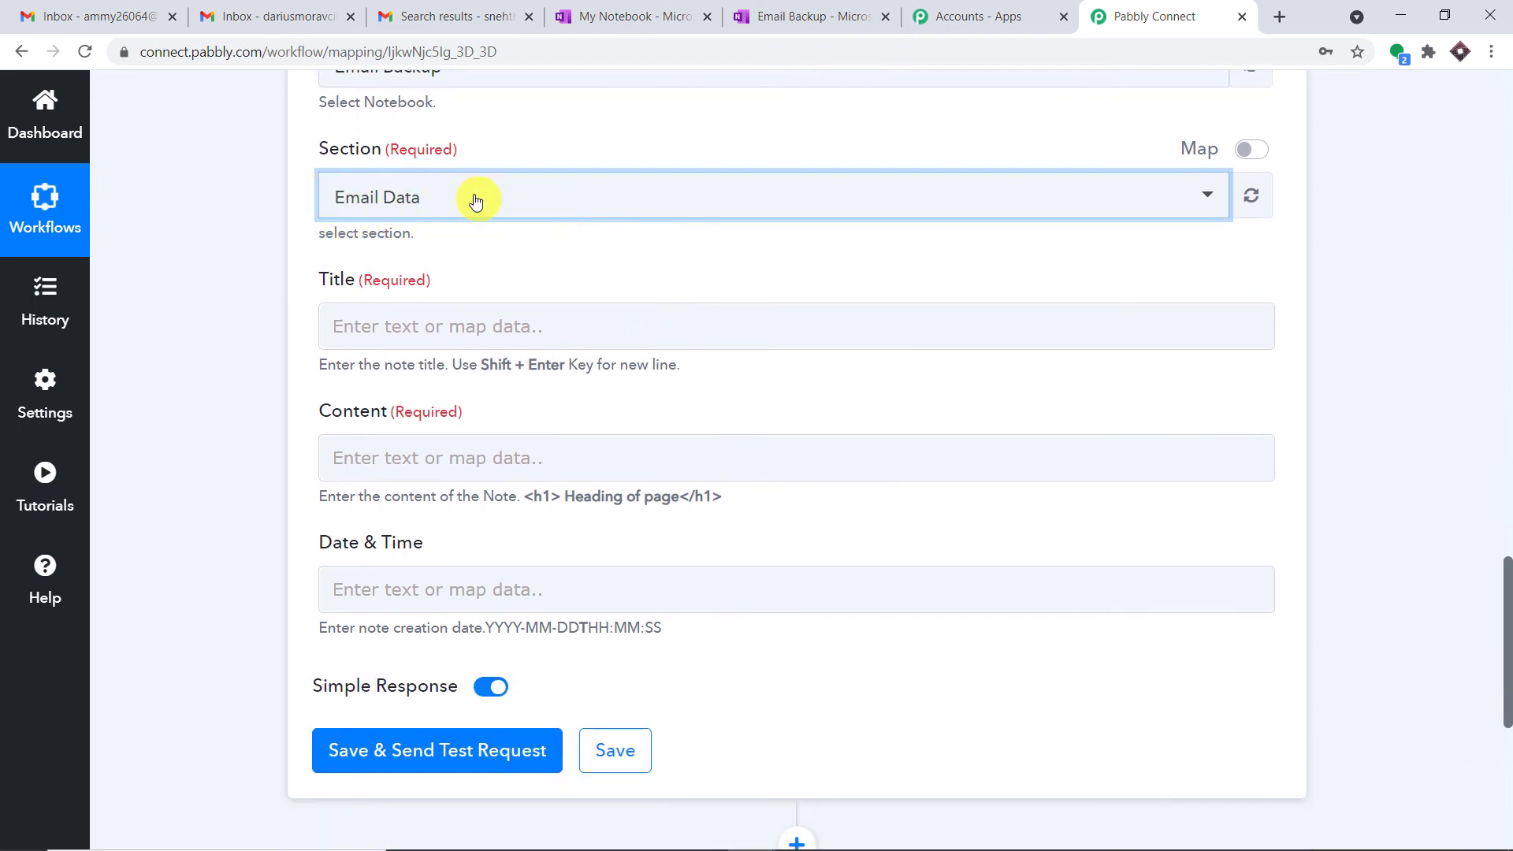
left_click(483, 318)
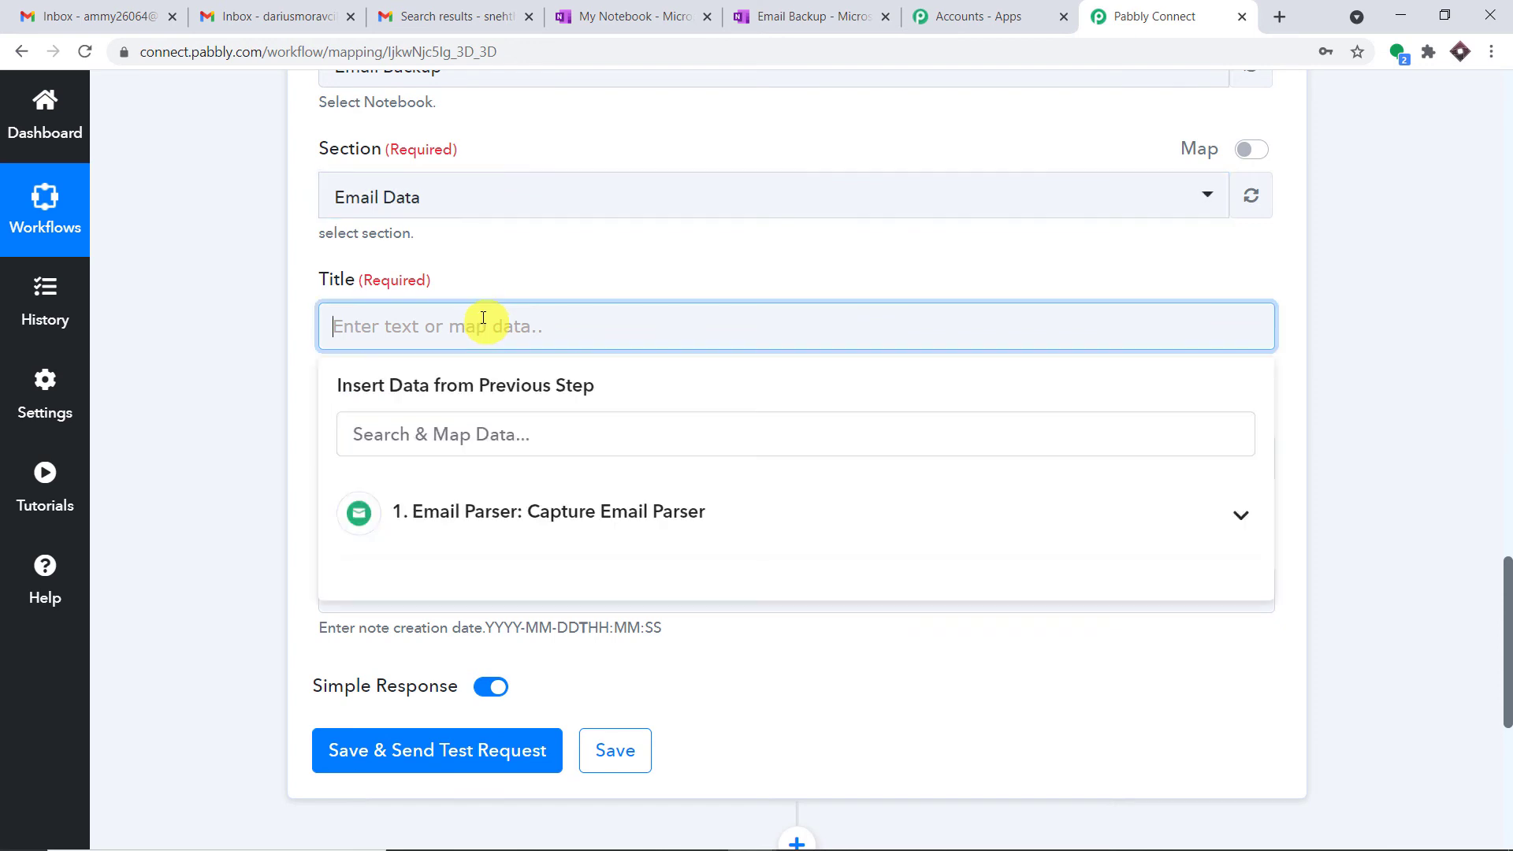
type("From Name :")
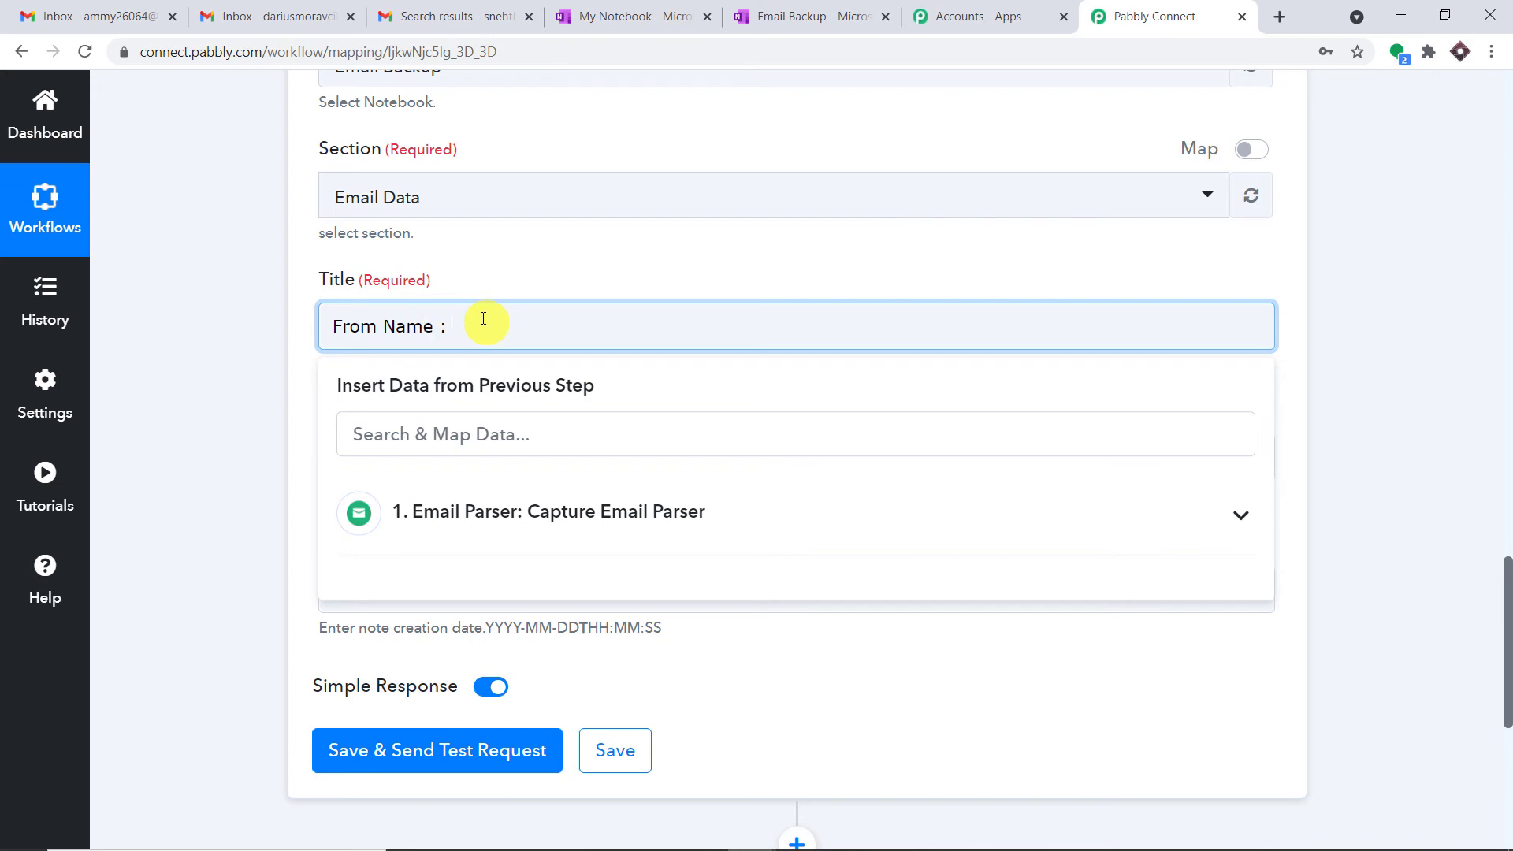
left_click(528, 508)
scroll(743, 591, "down", 1)
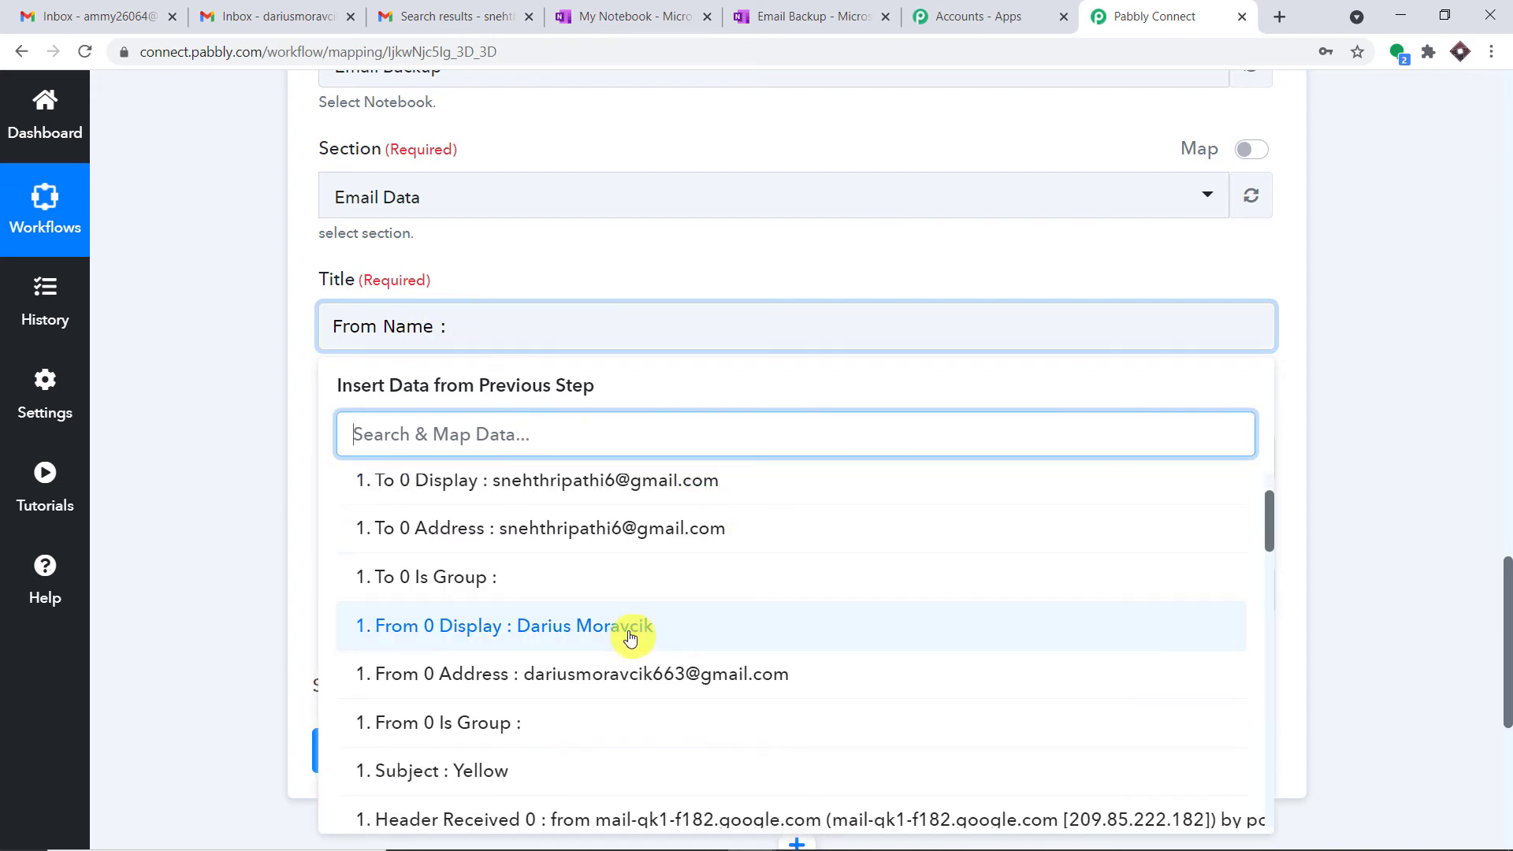
left_click(629, 638)
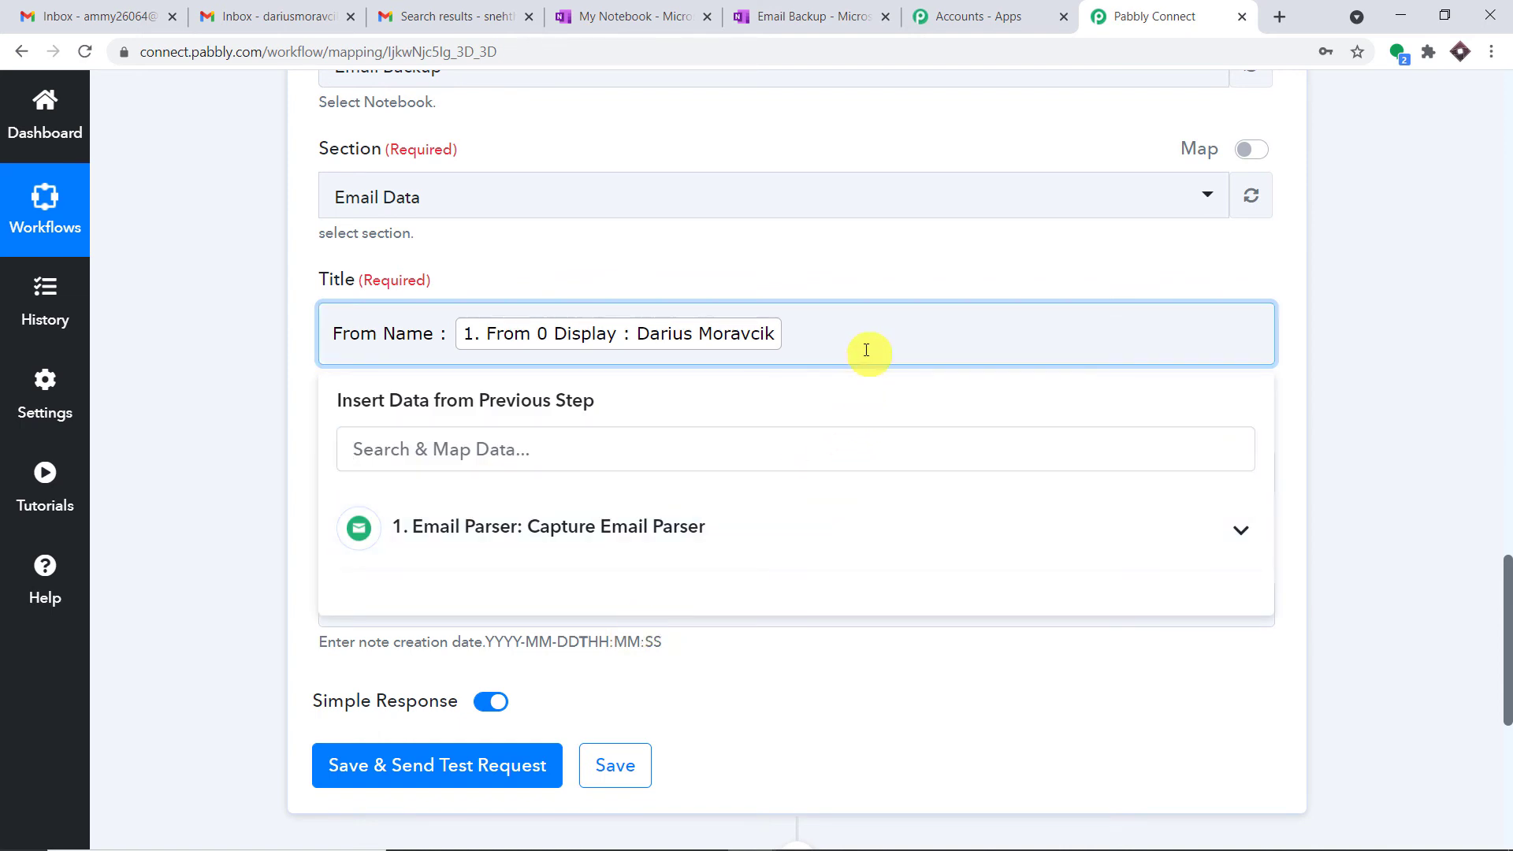
left_click(884, 260)
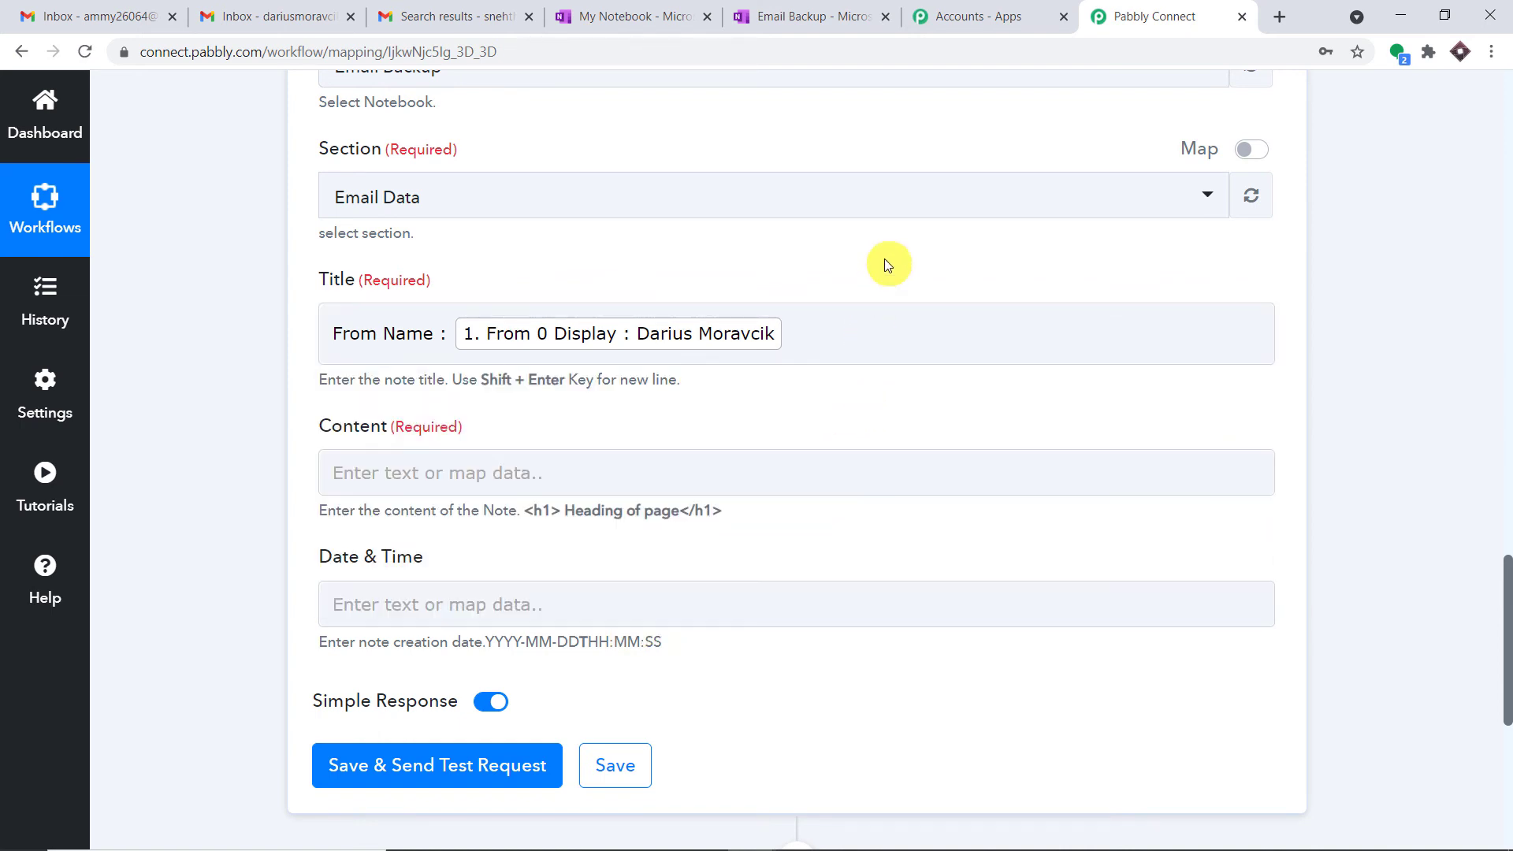
Add a second Title line reading "From Email :" and map the From 0 Address value after it.
left_click(846, 319)
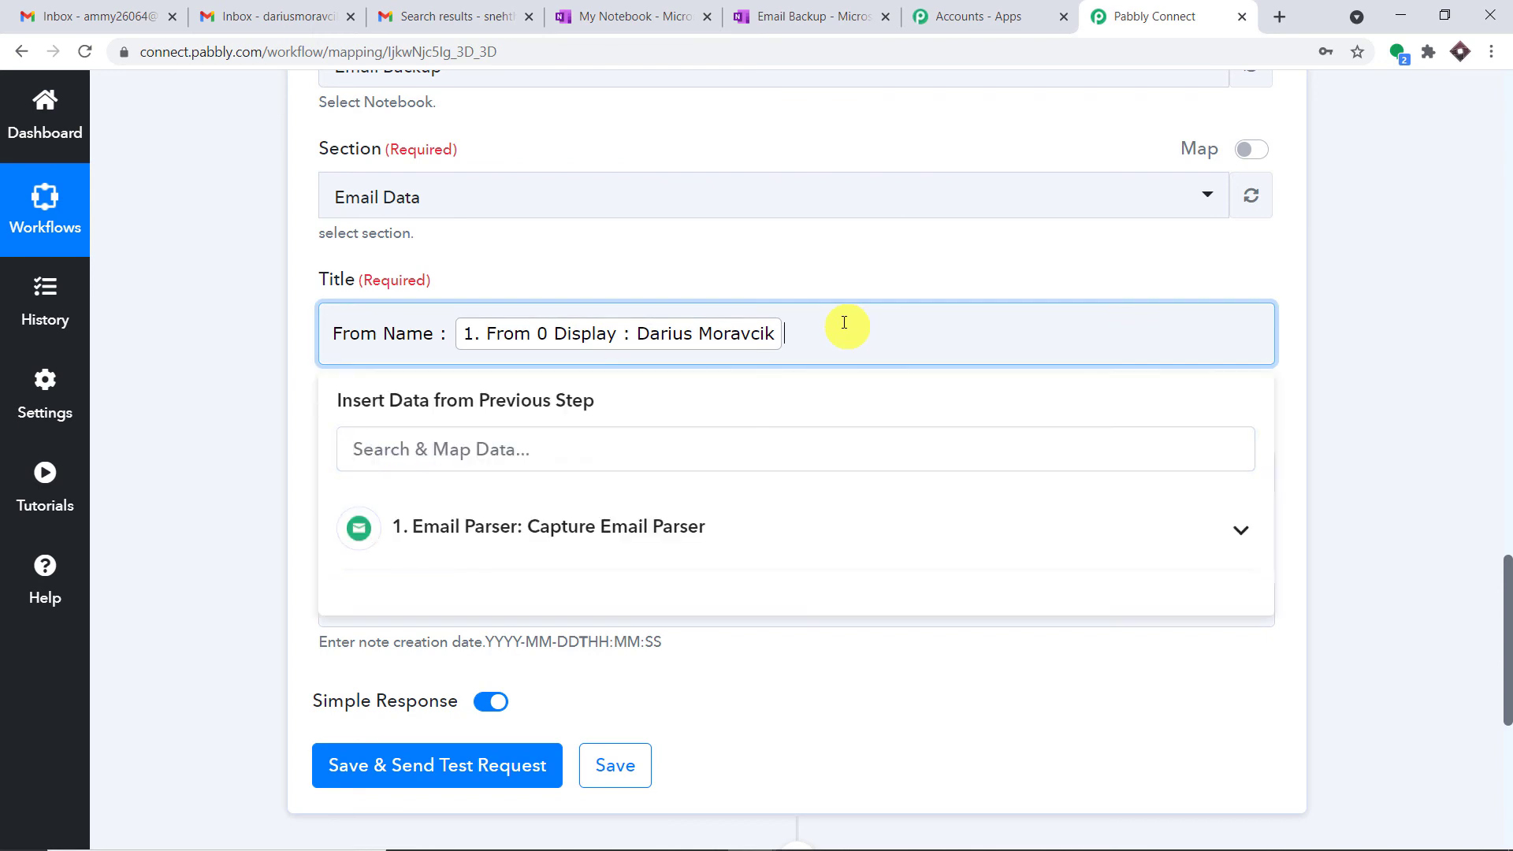
key("Return")
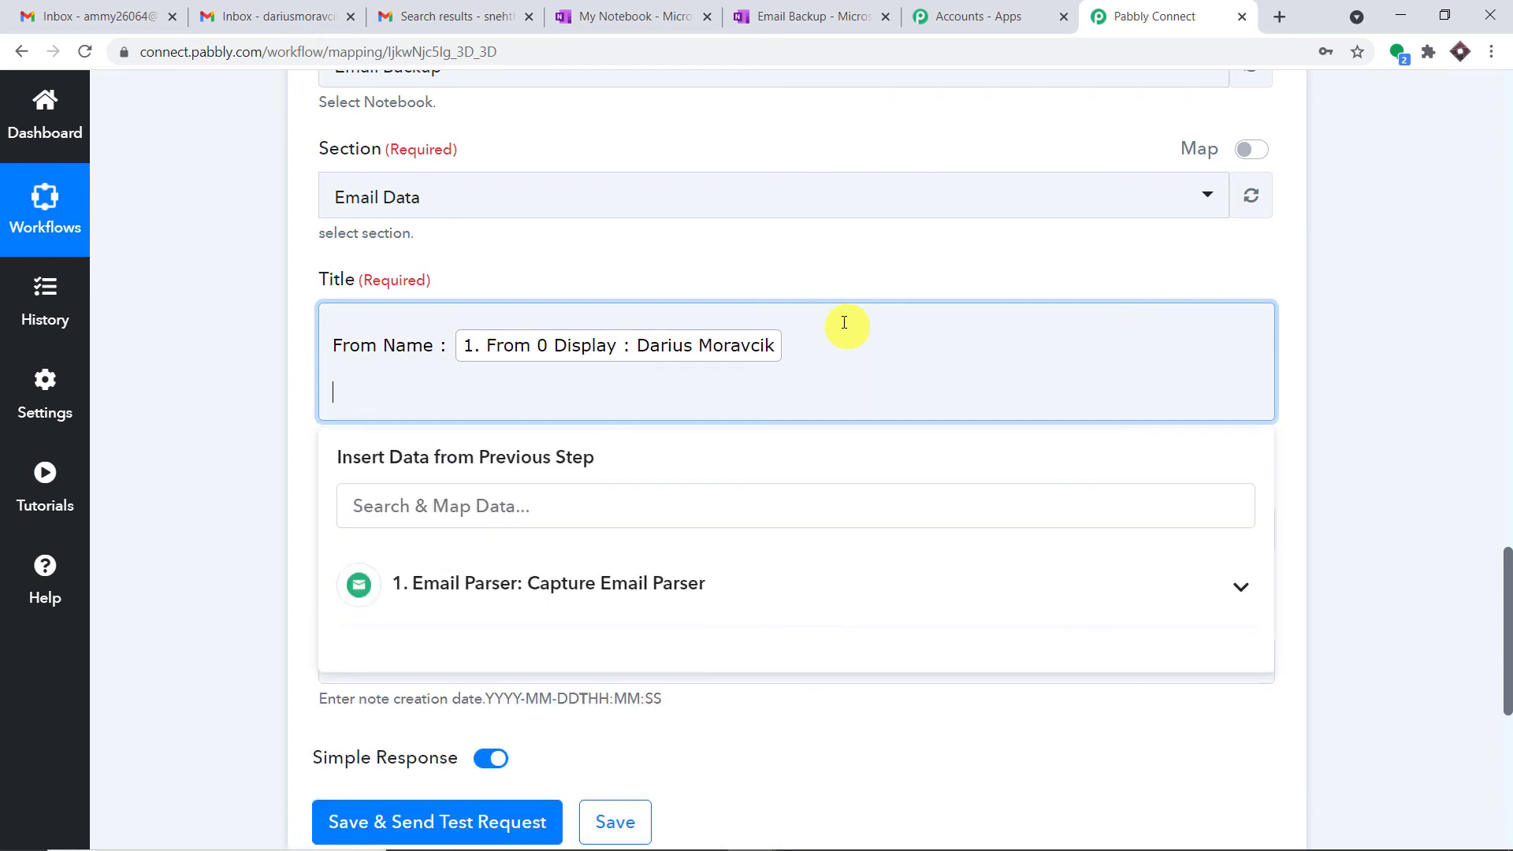
left_click(847, 260)
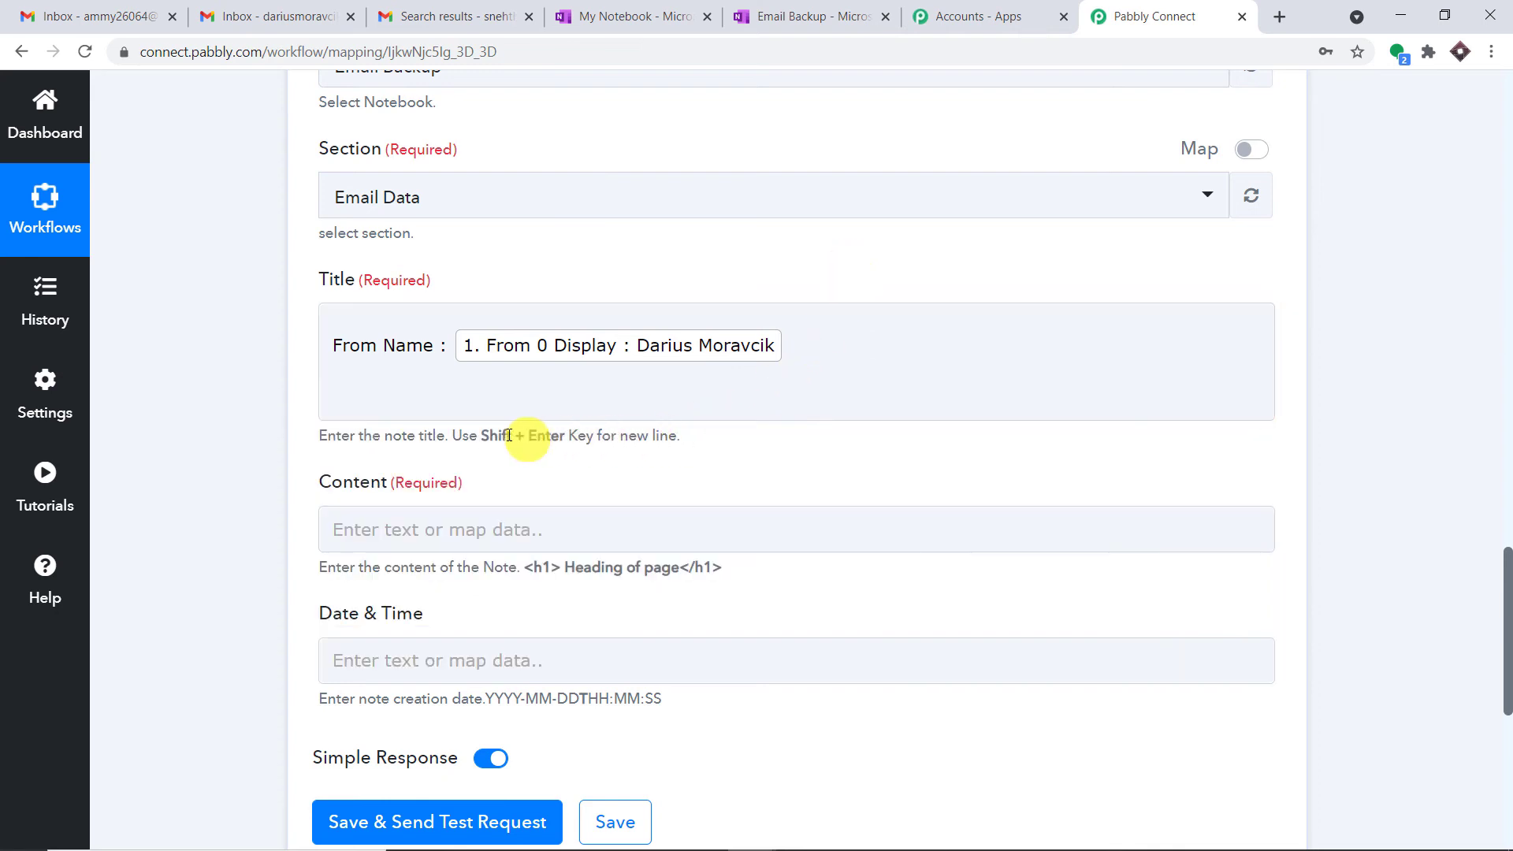
left_click_drag(483, 435, 599, 438)
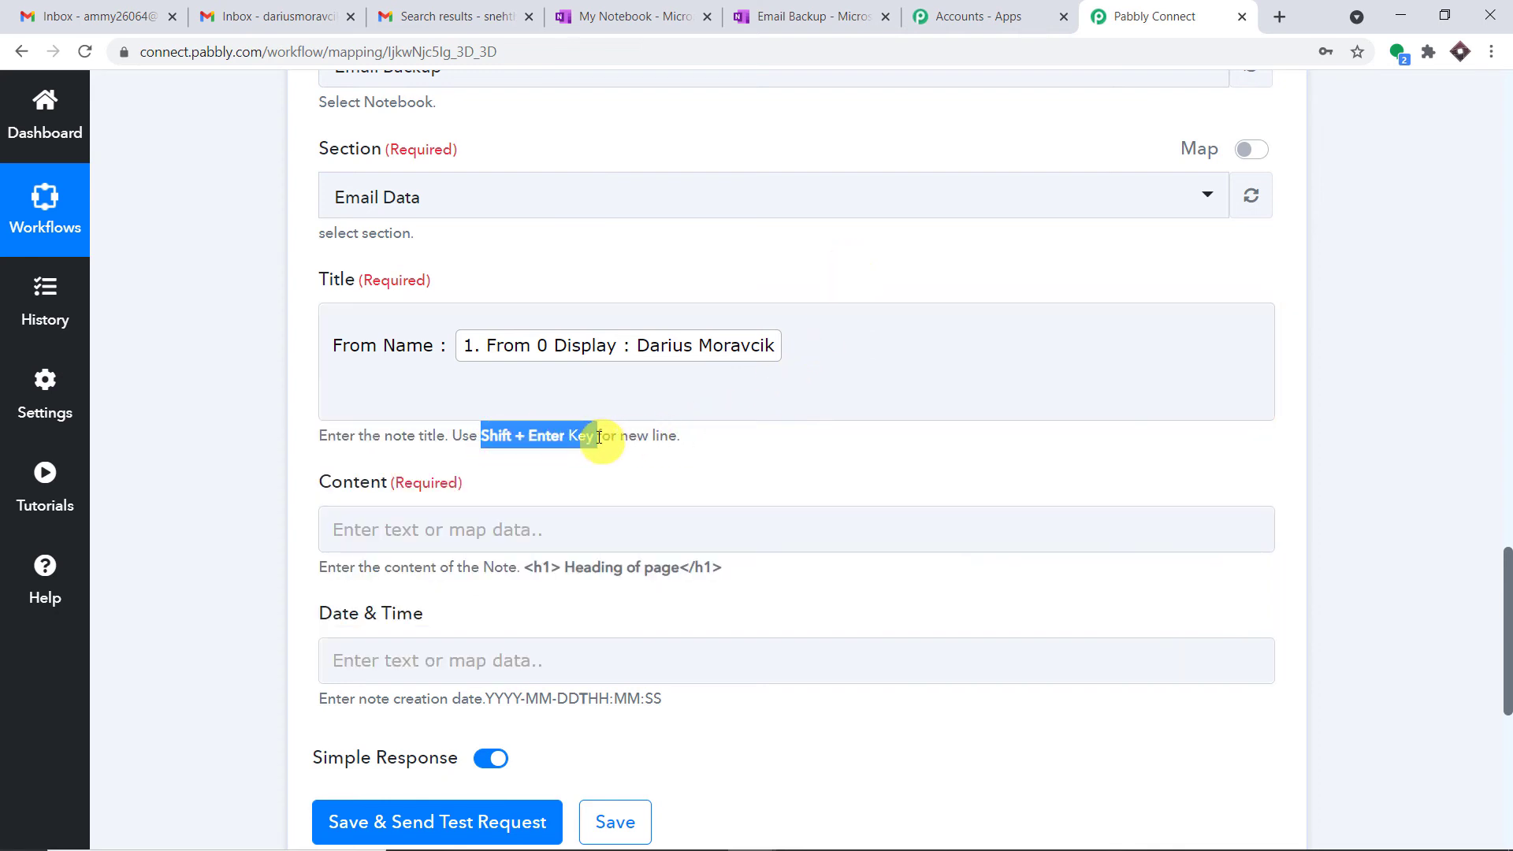
left_click(376, 376)
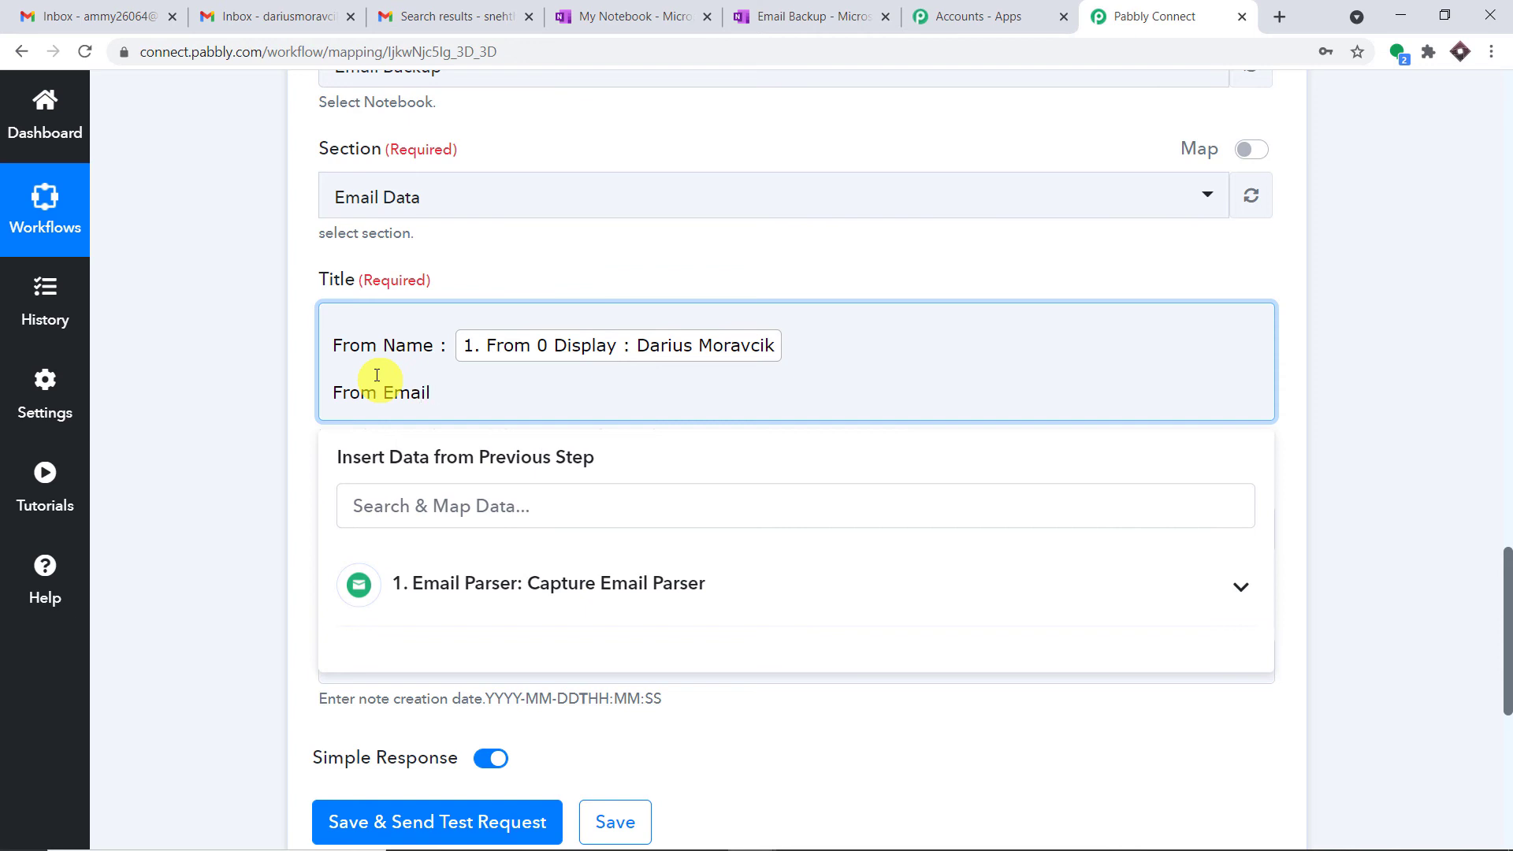
left_click(527, 581)
scroll(608, 702, "down", 2)
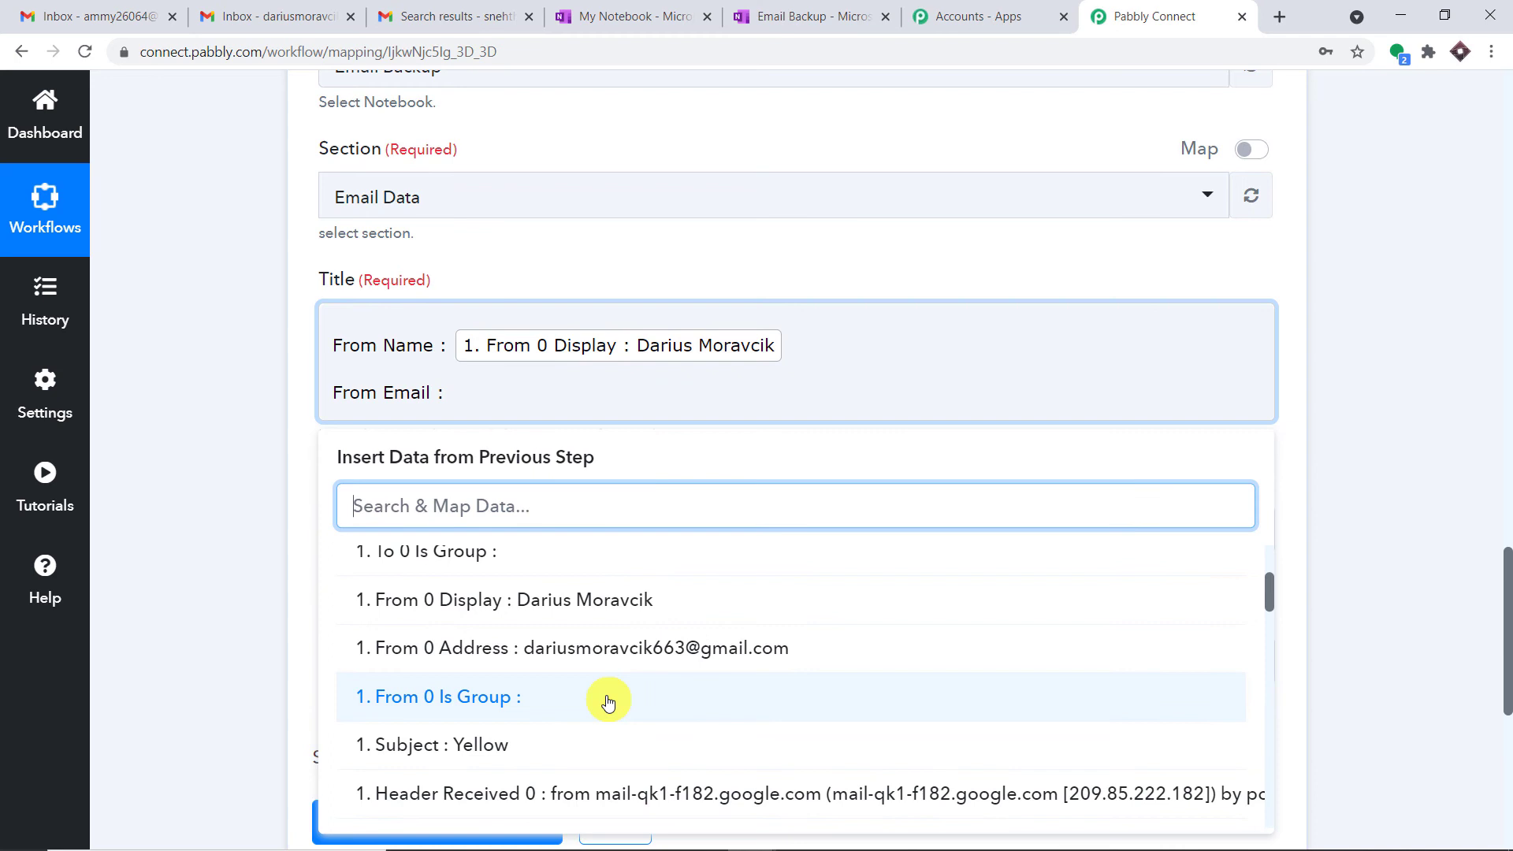
left_click(641, 648)
left_click(929, 348)
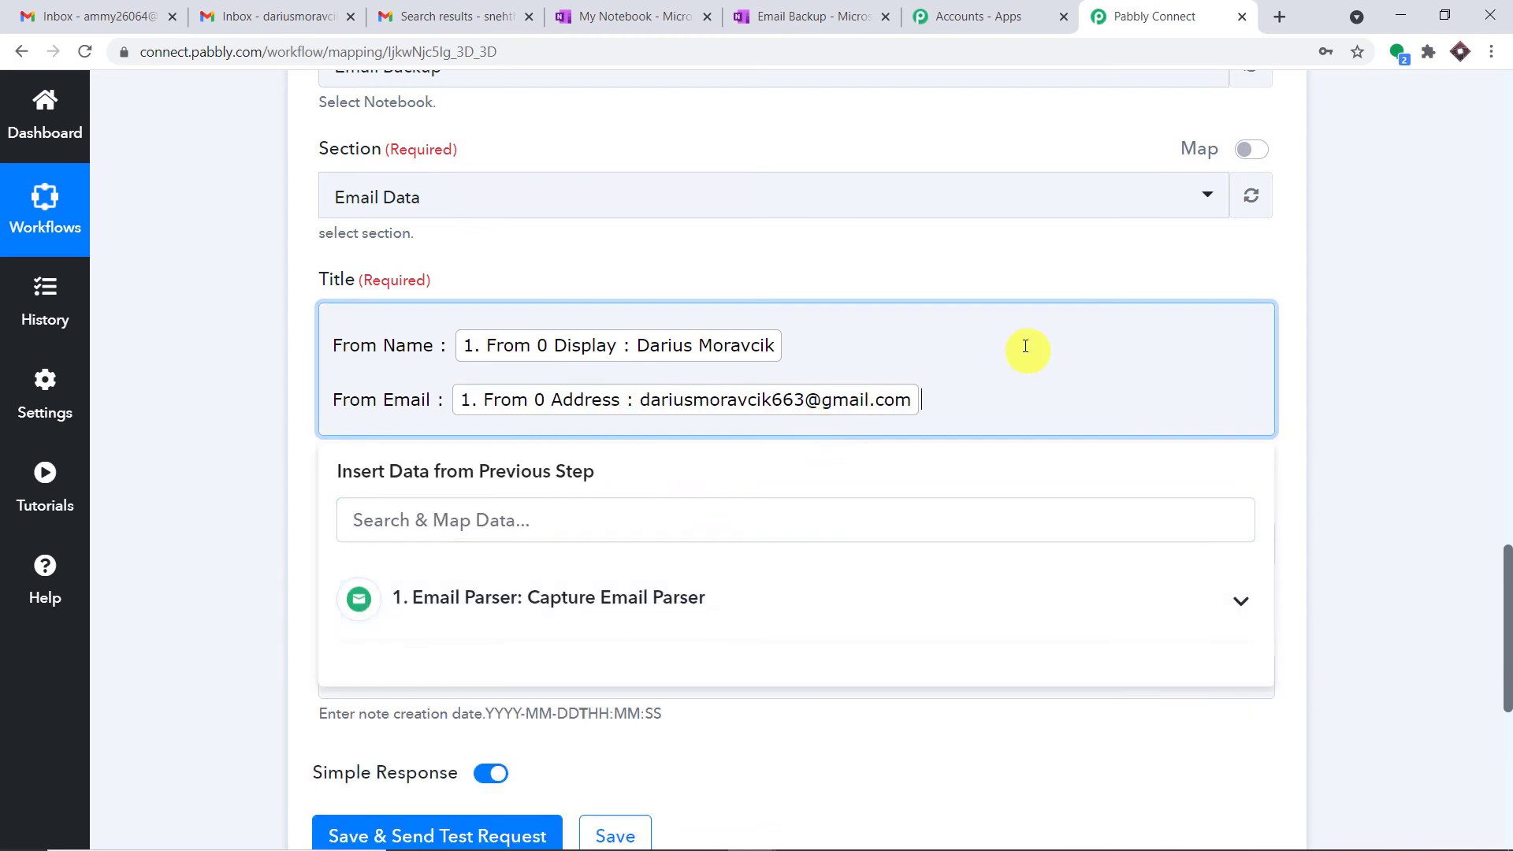
left_click(960, 254)
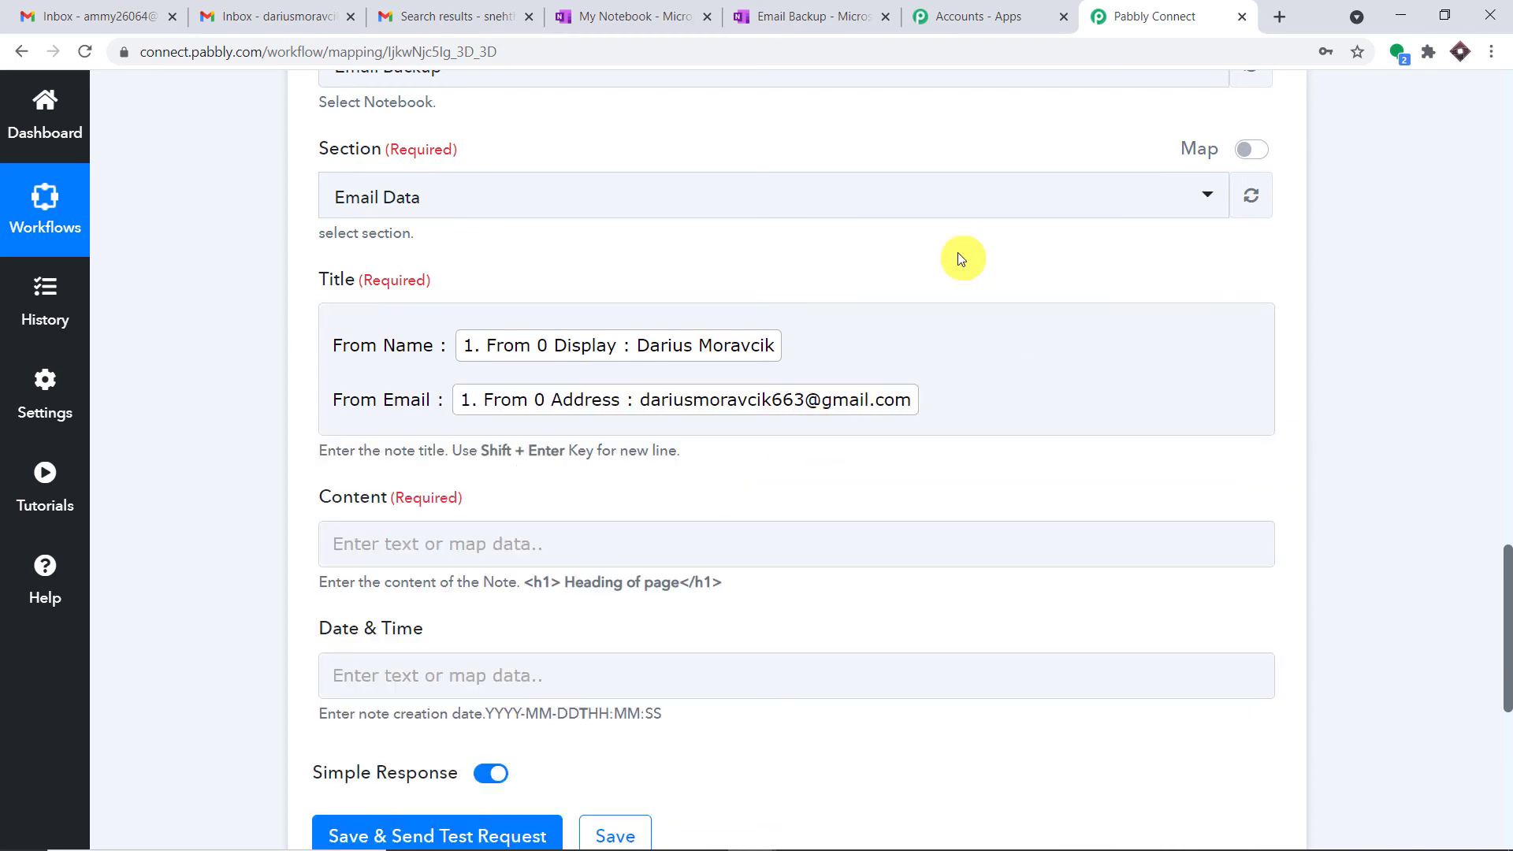
Add a third Title line reading "Subject :" and map the Email Parser's Subject value after it.
left_click(966, 396)
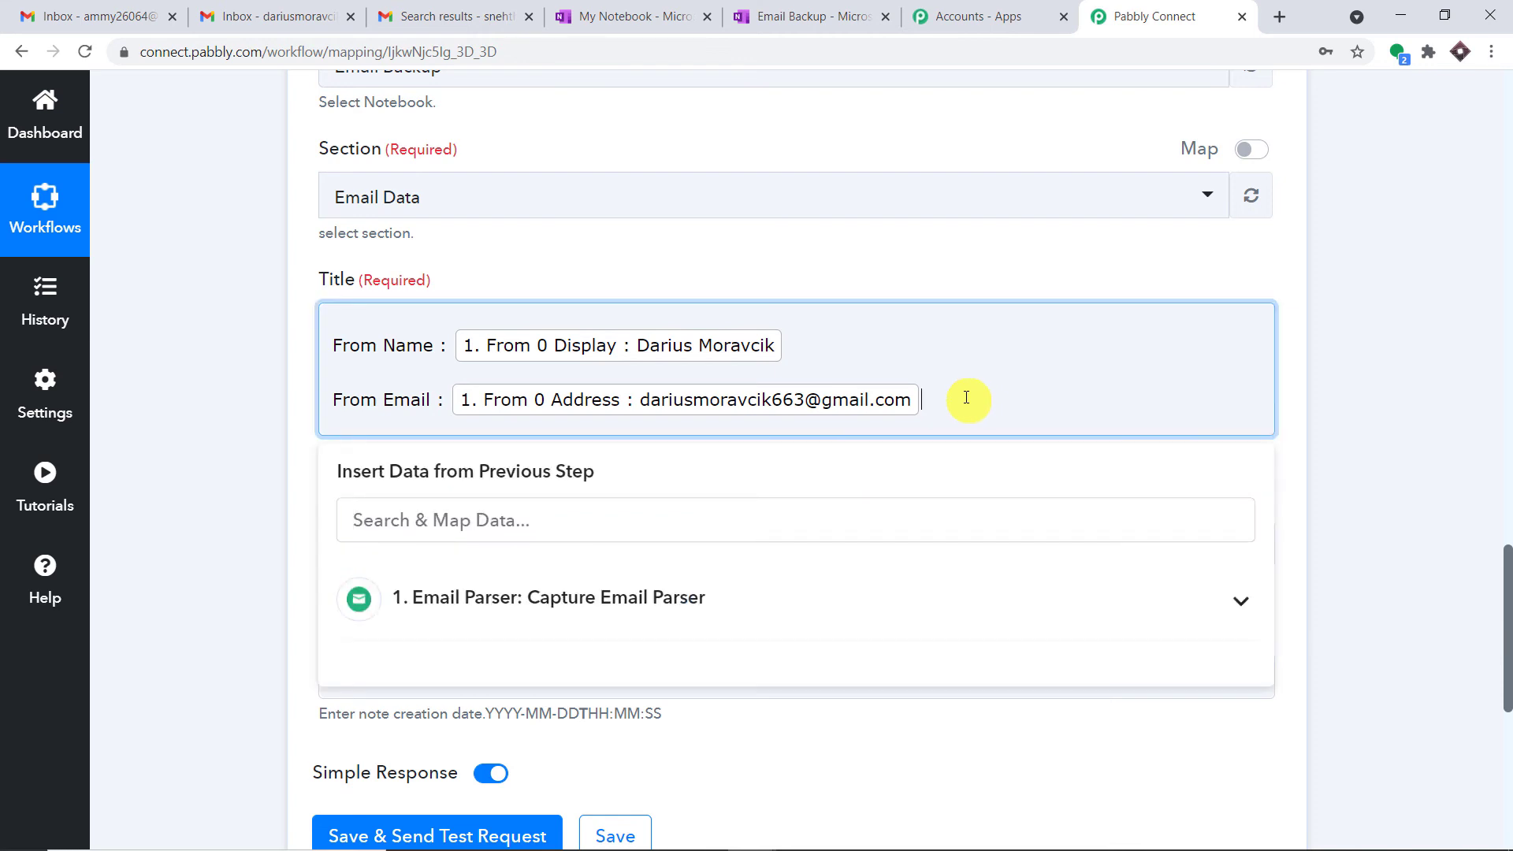
key("Return")
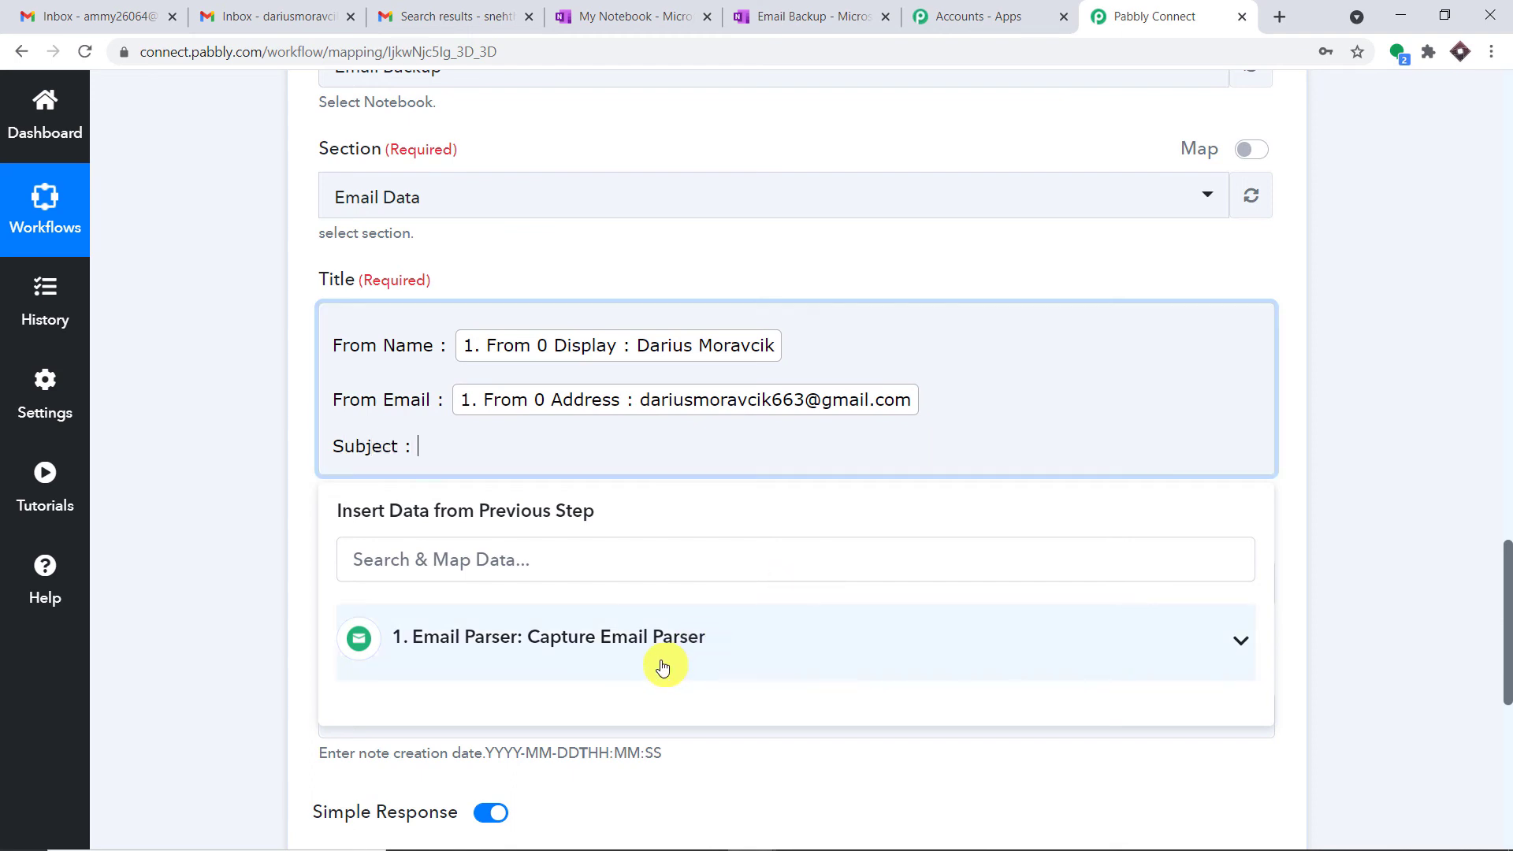
left_click(670, 639)
scroll(658, 670, "down", 3)
scroll(658, 670, "down", 1)
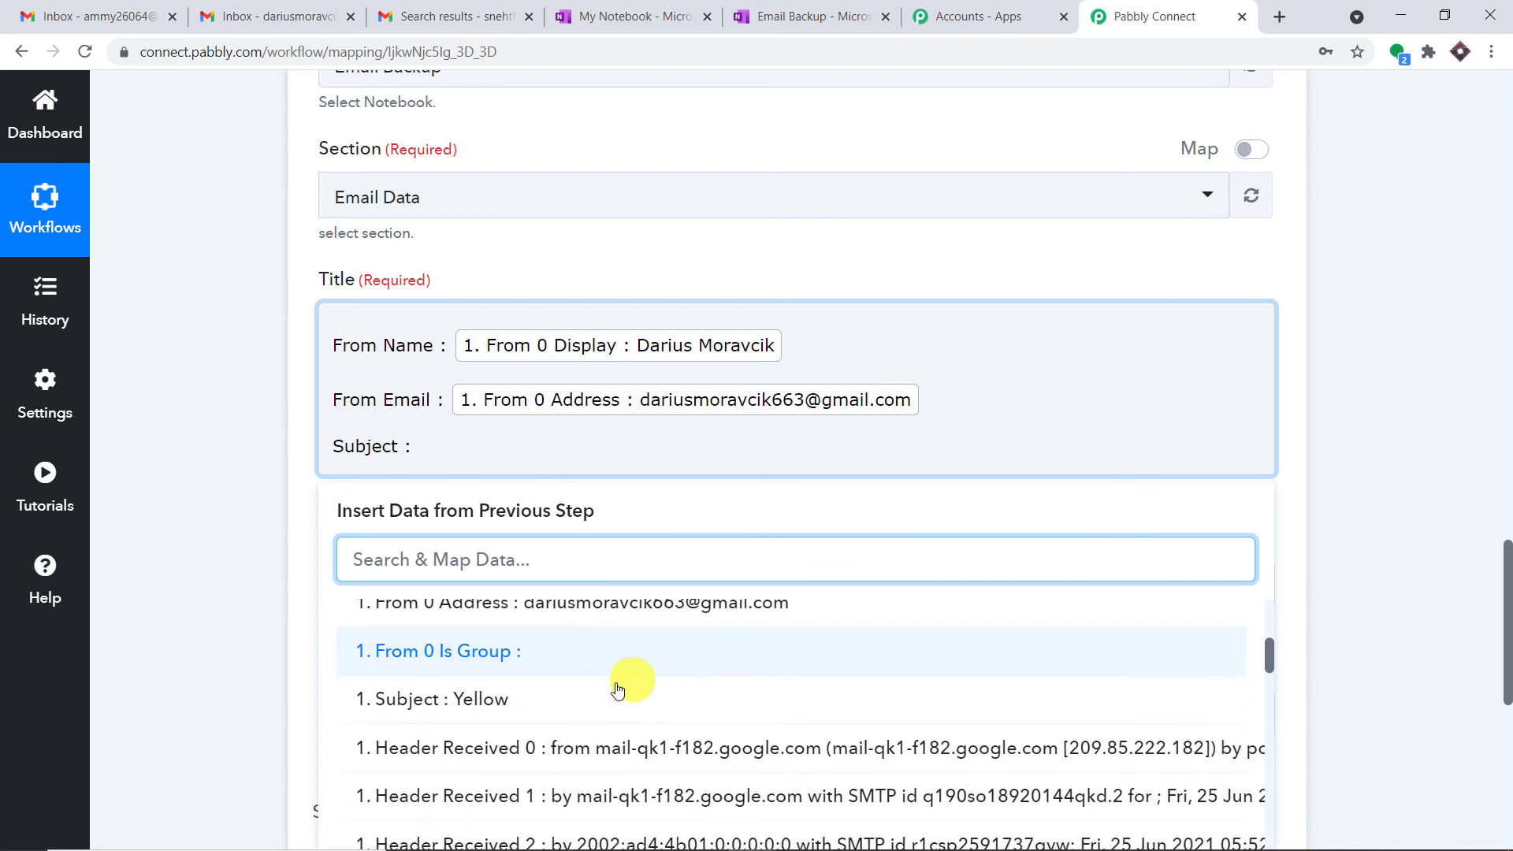
left_click(618, 692)
left_click(1015, 269)
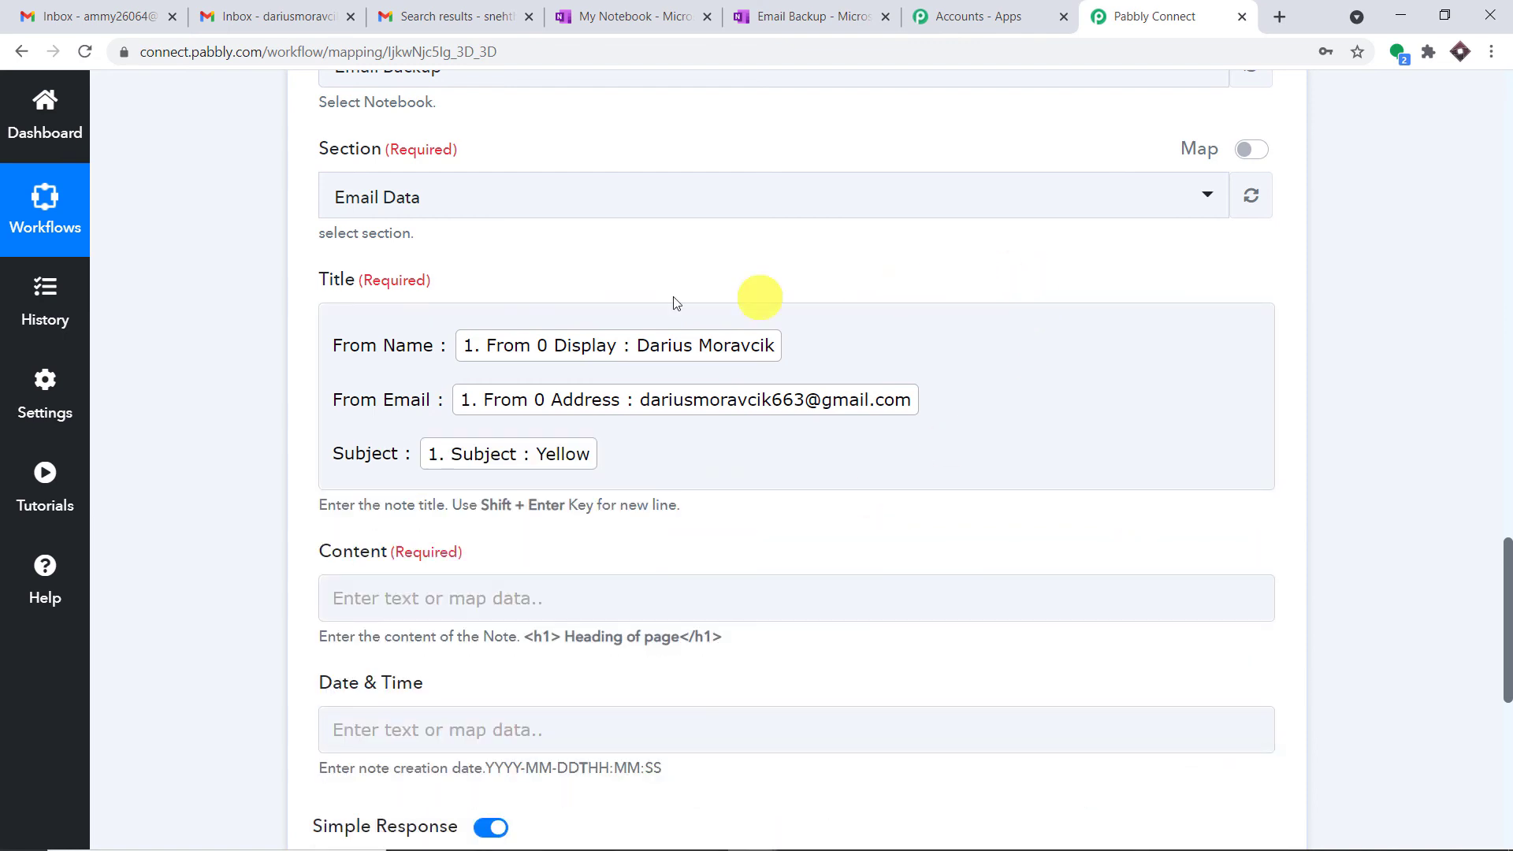
left_click(599, 352)
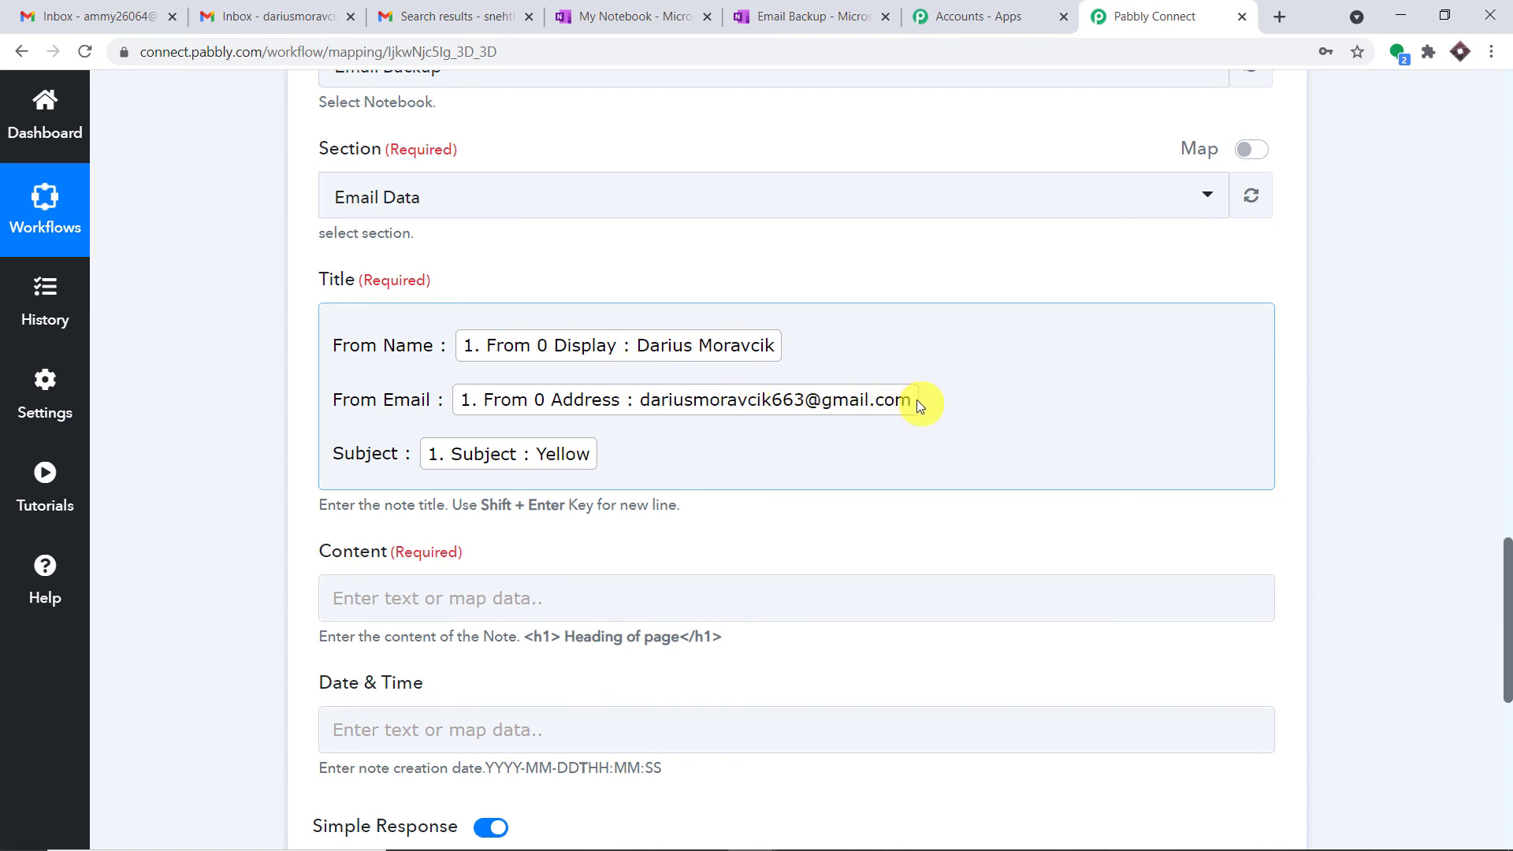
Copy the example heading markup into the note's Content and remove its placeholder text, leaving only "<h1> </h1>".
scroll(916, 399, "down", 1)
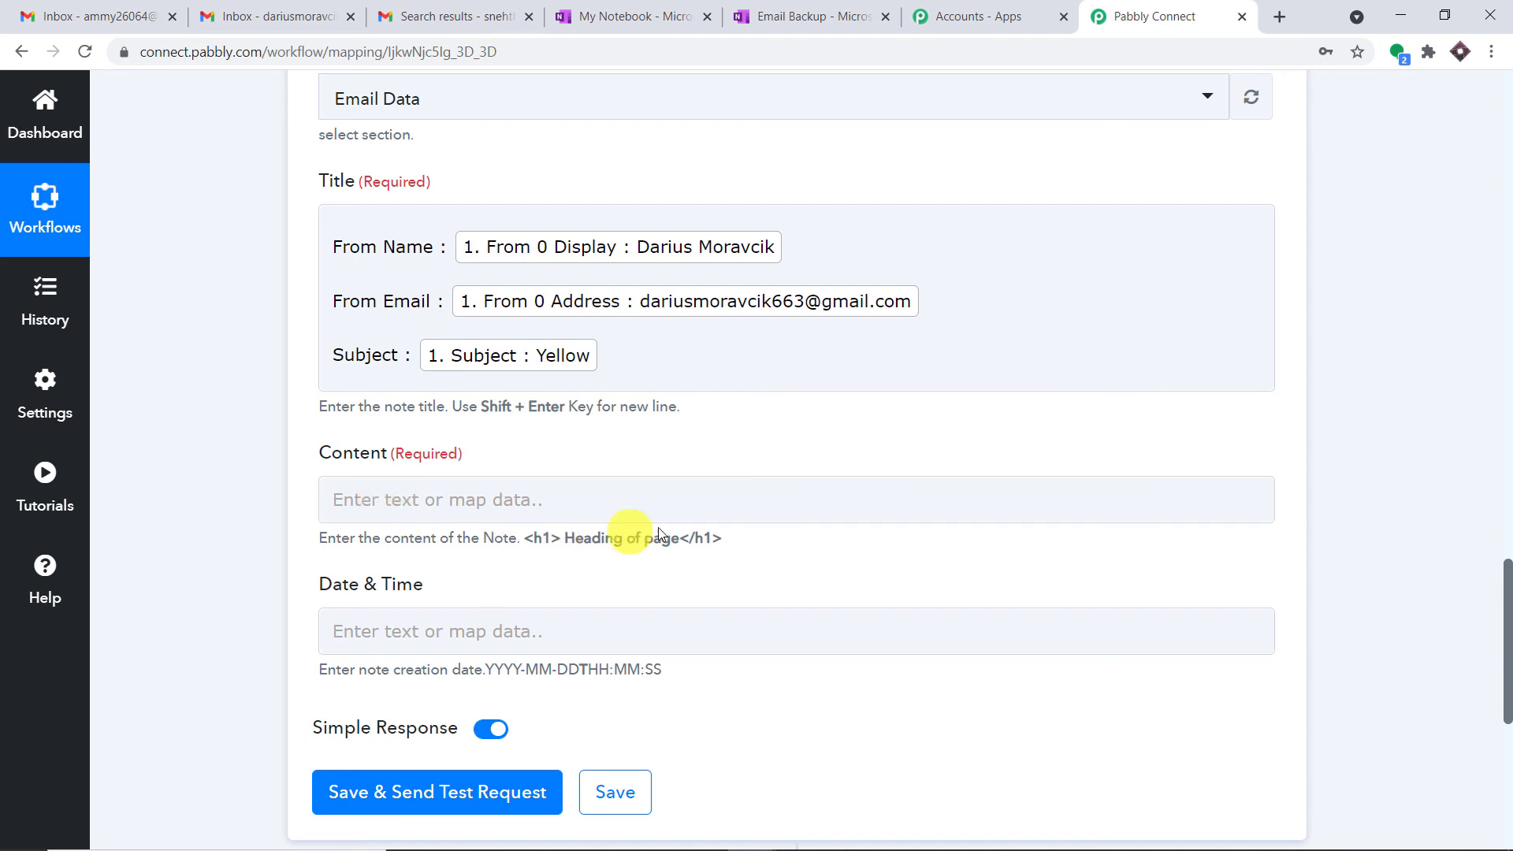
left_click_drag(739, 539, 536, 540)
right_click(536, 540)
left_click(540, 560)
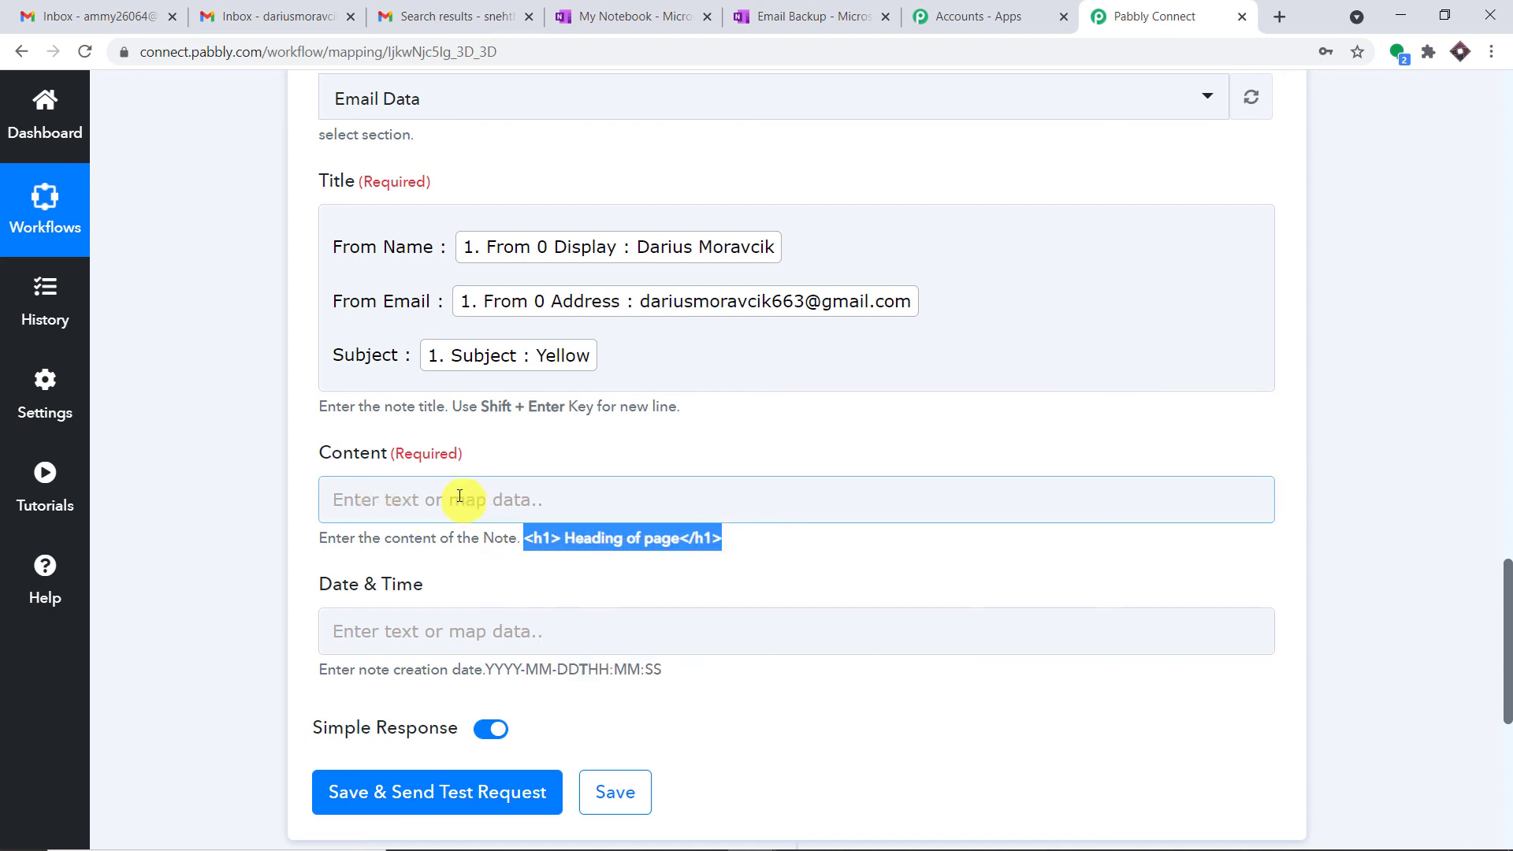
left_click(460, 496)
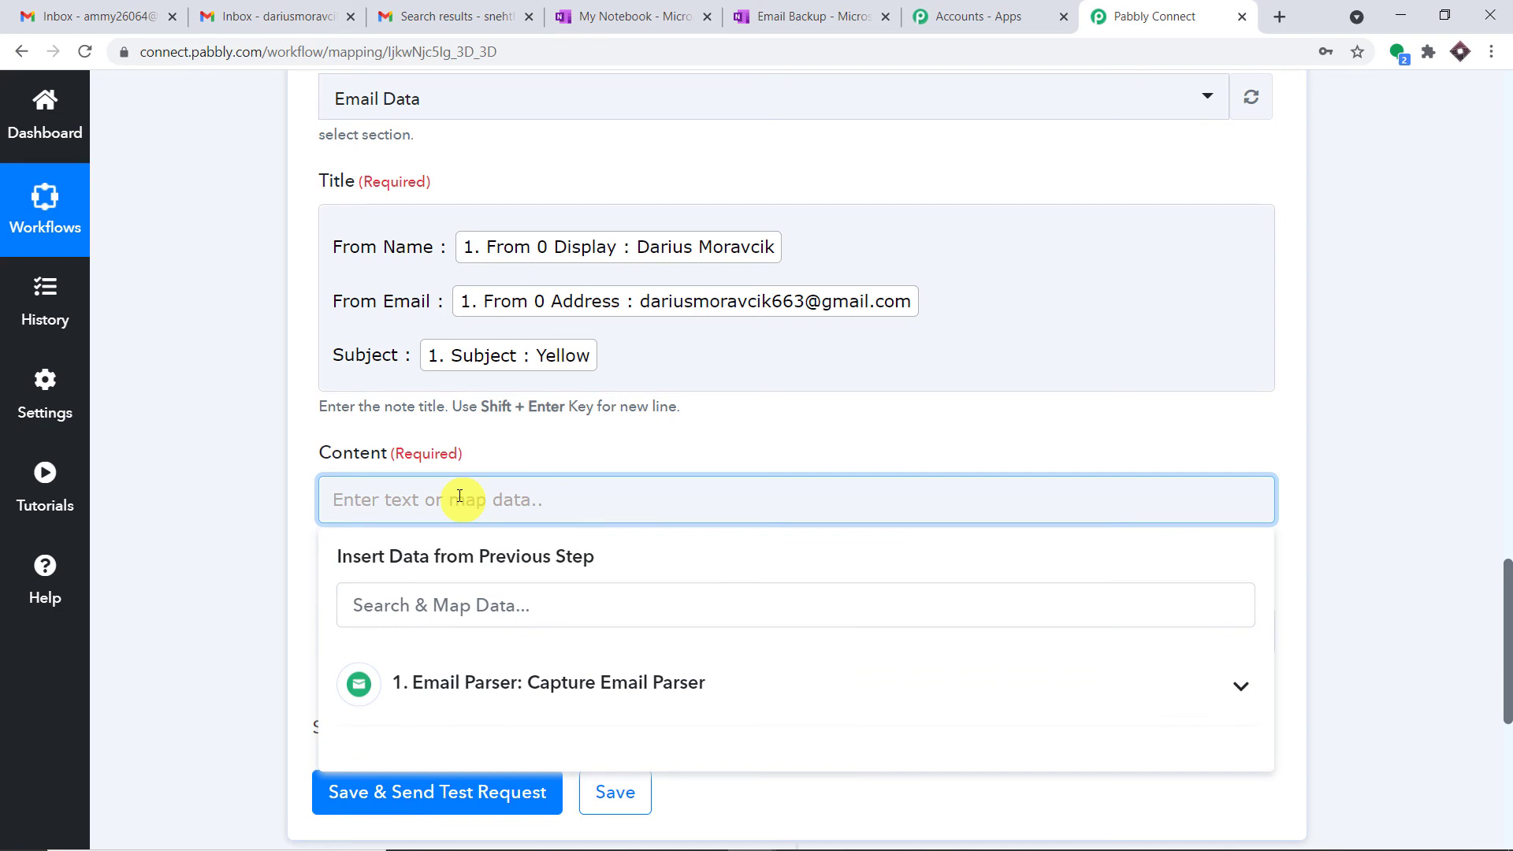
key("ctrl+v")
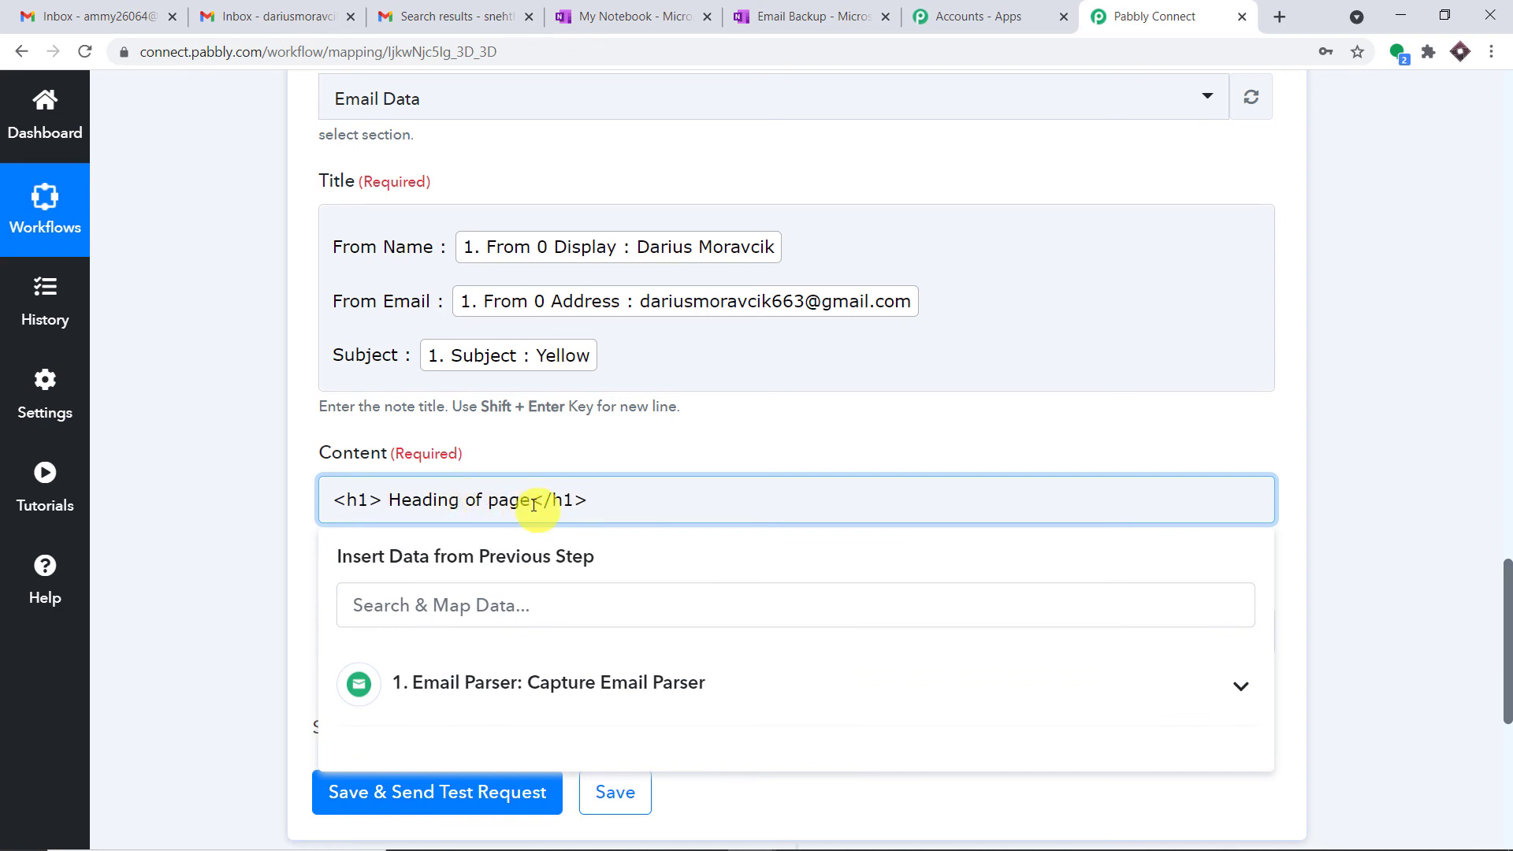
left_click_drag(530, 500, 396, 502)
key("BackSpace")
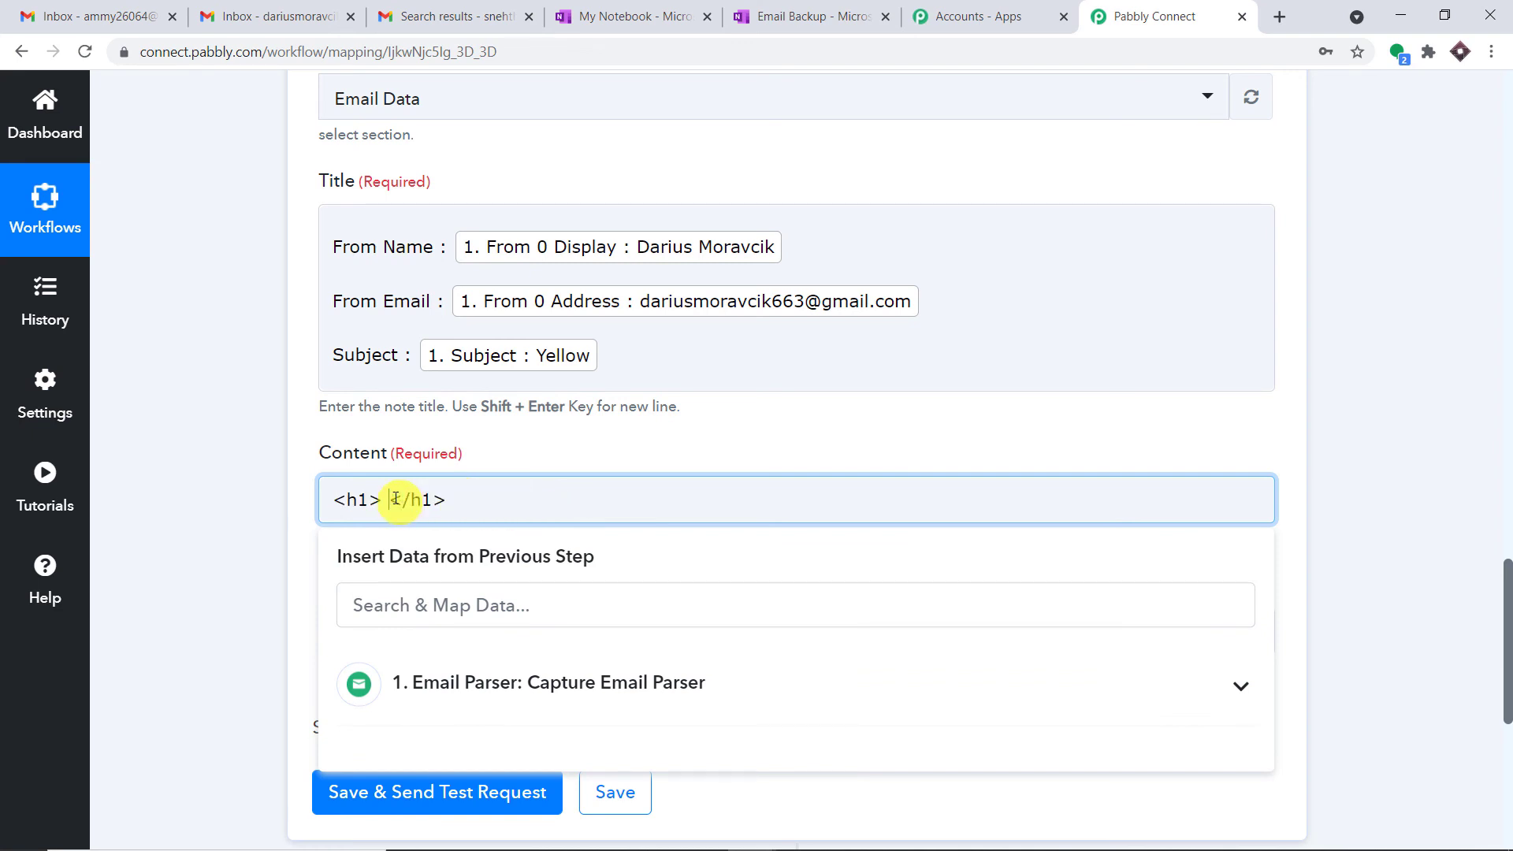
Map the Email Parser's Body Text value between the h1 tags in the note's Content.
left_click(483, 683)
scroll(626, 670, "down", 2)
scroll(627, 670, "down", 10)
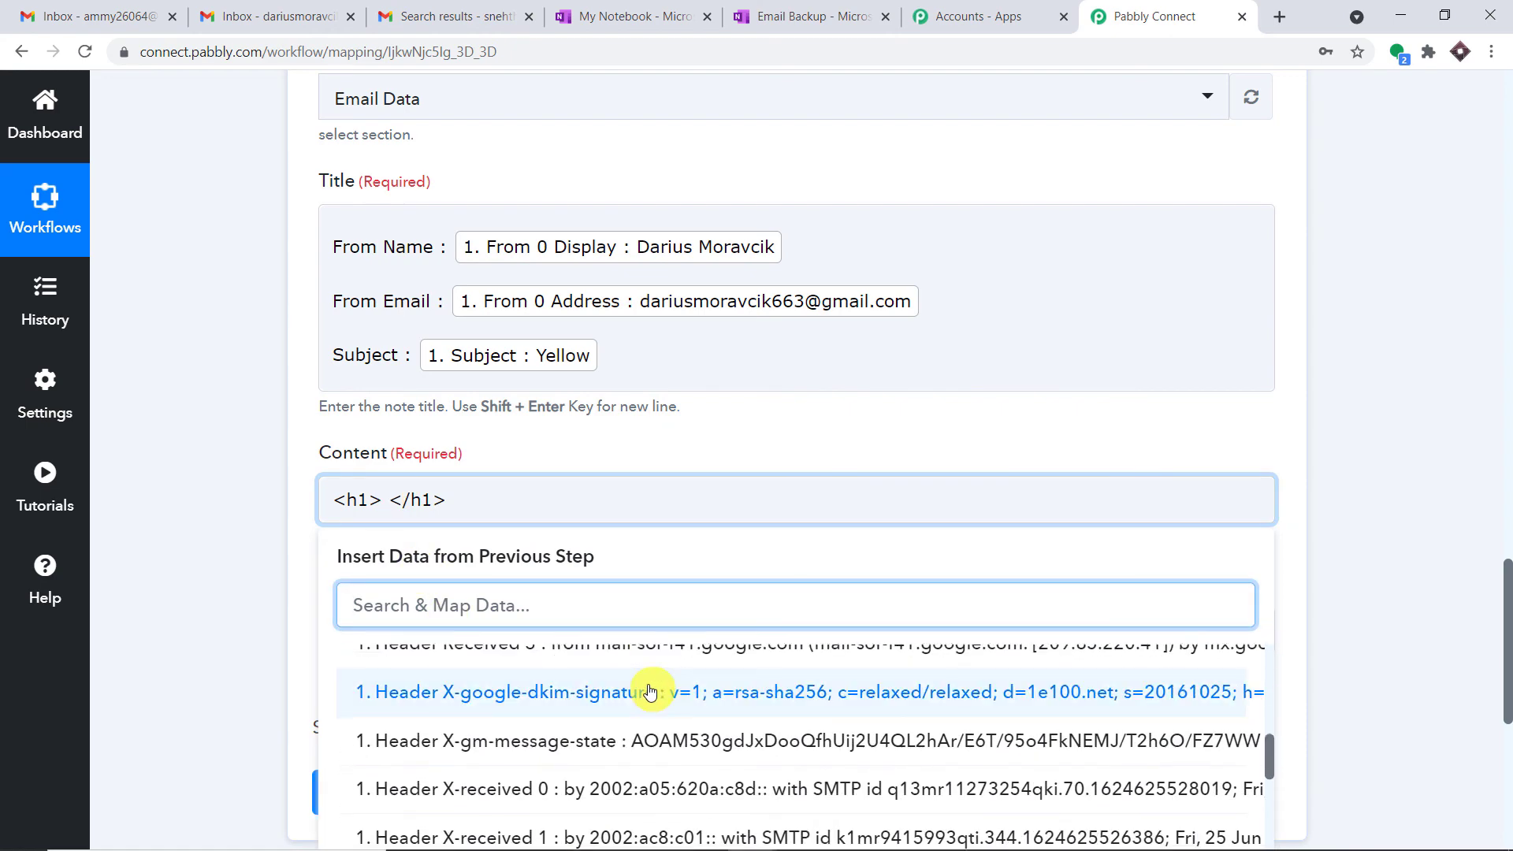
scroll(659, 699, "down", 8)
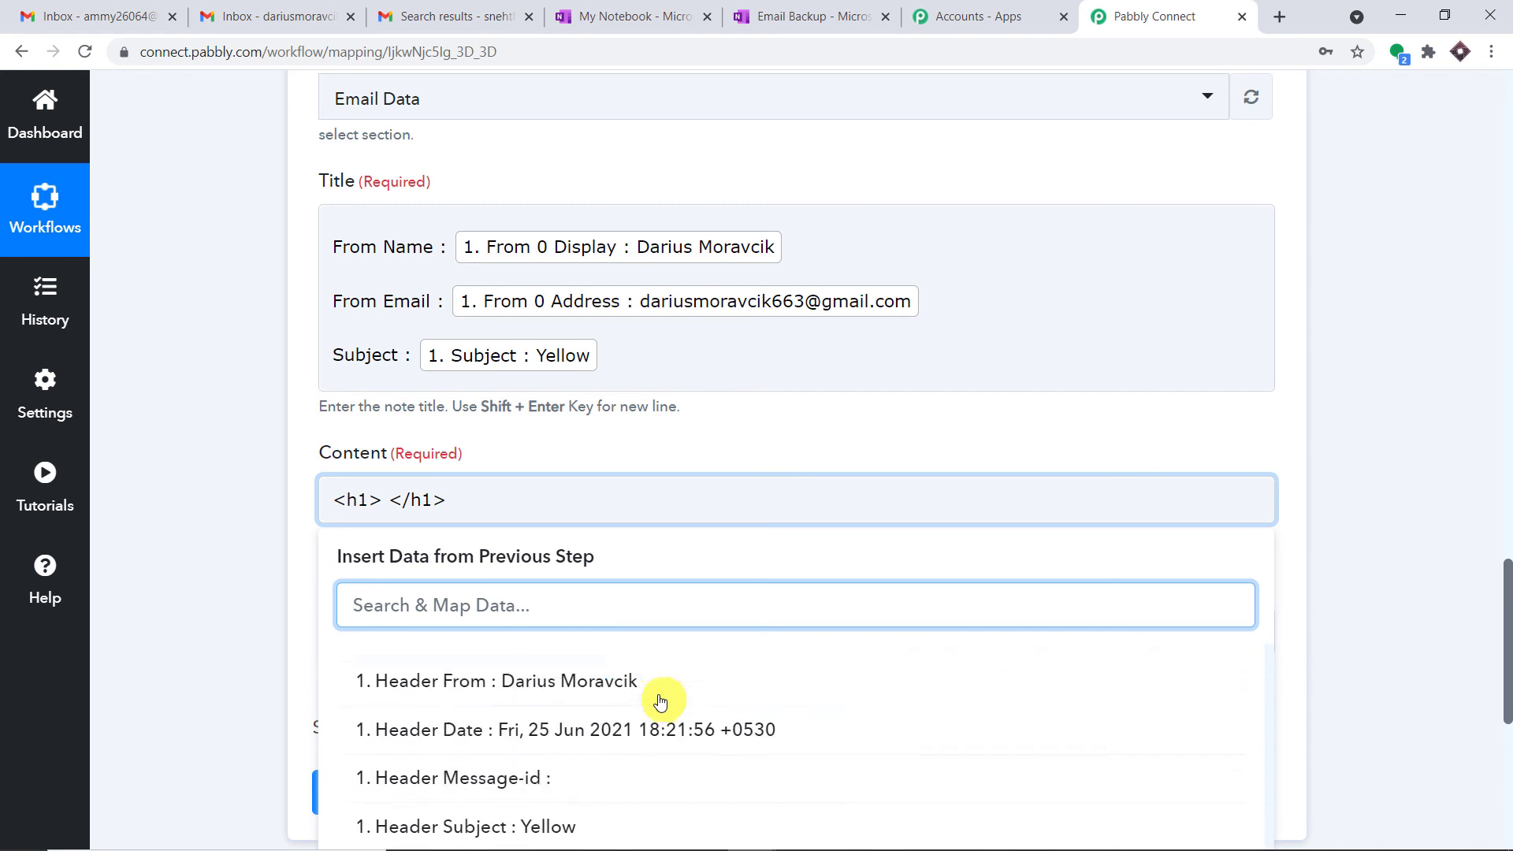
scroll(666, 719, "down", 3)
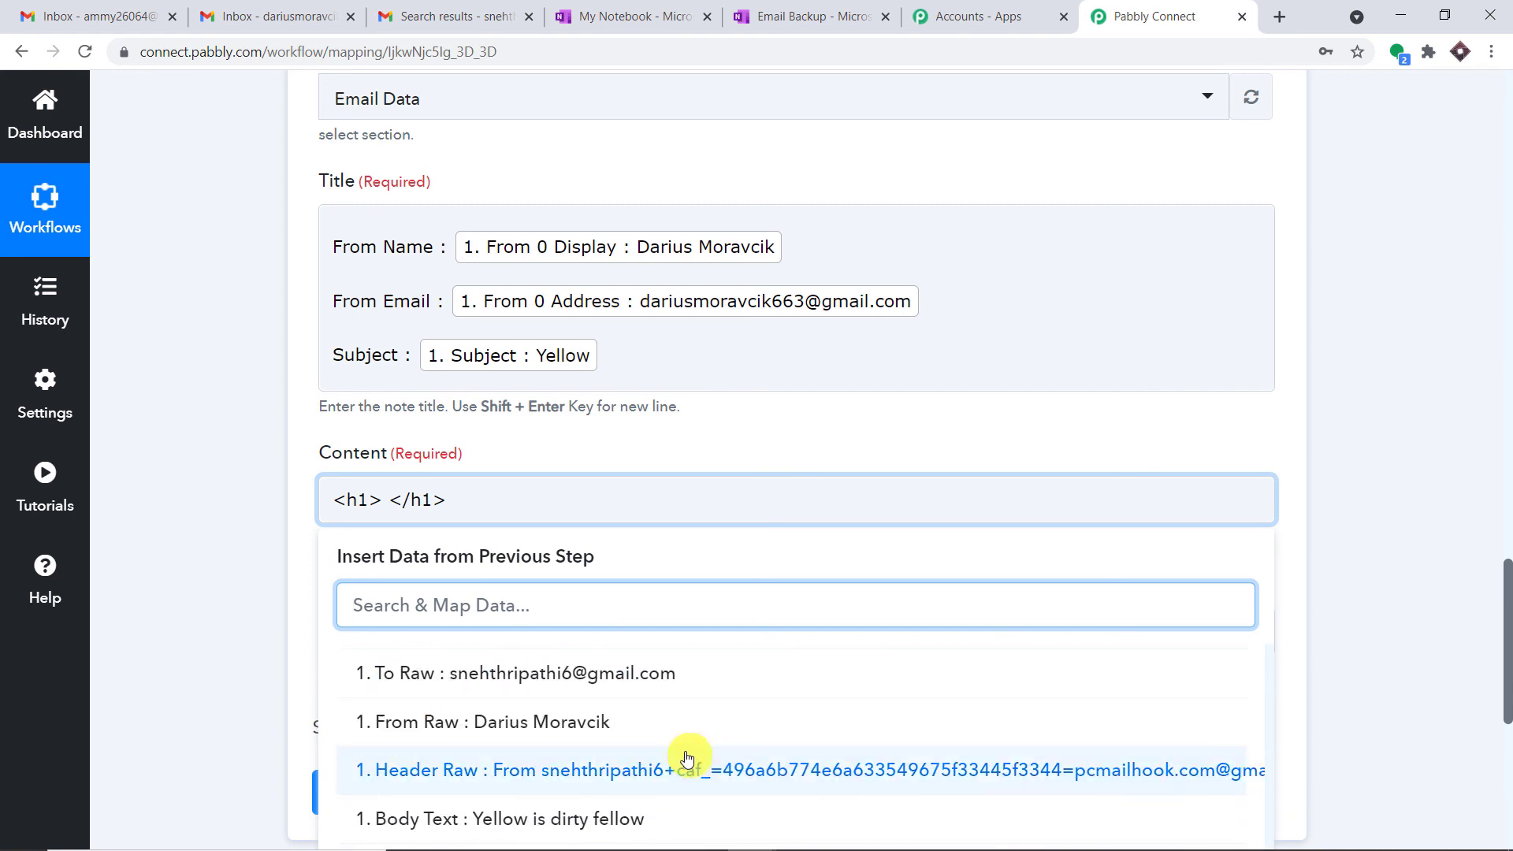
left_click(643, 815)
left_click(842, 410)
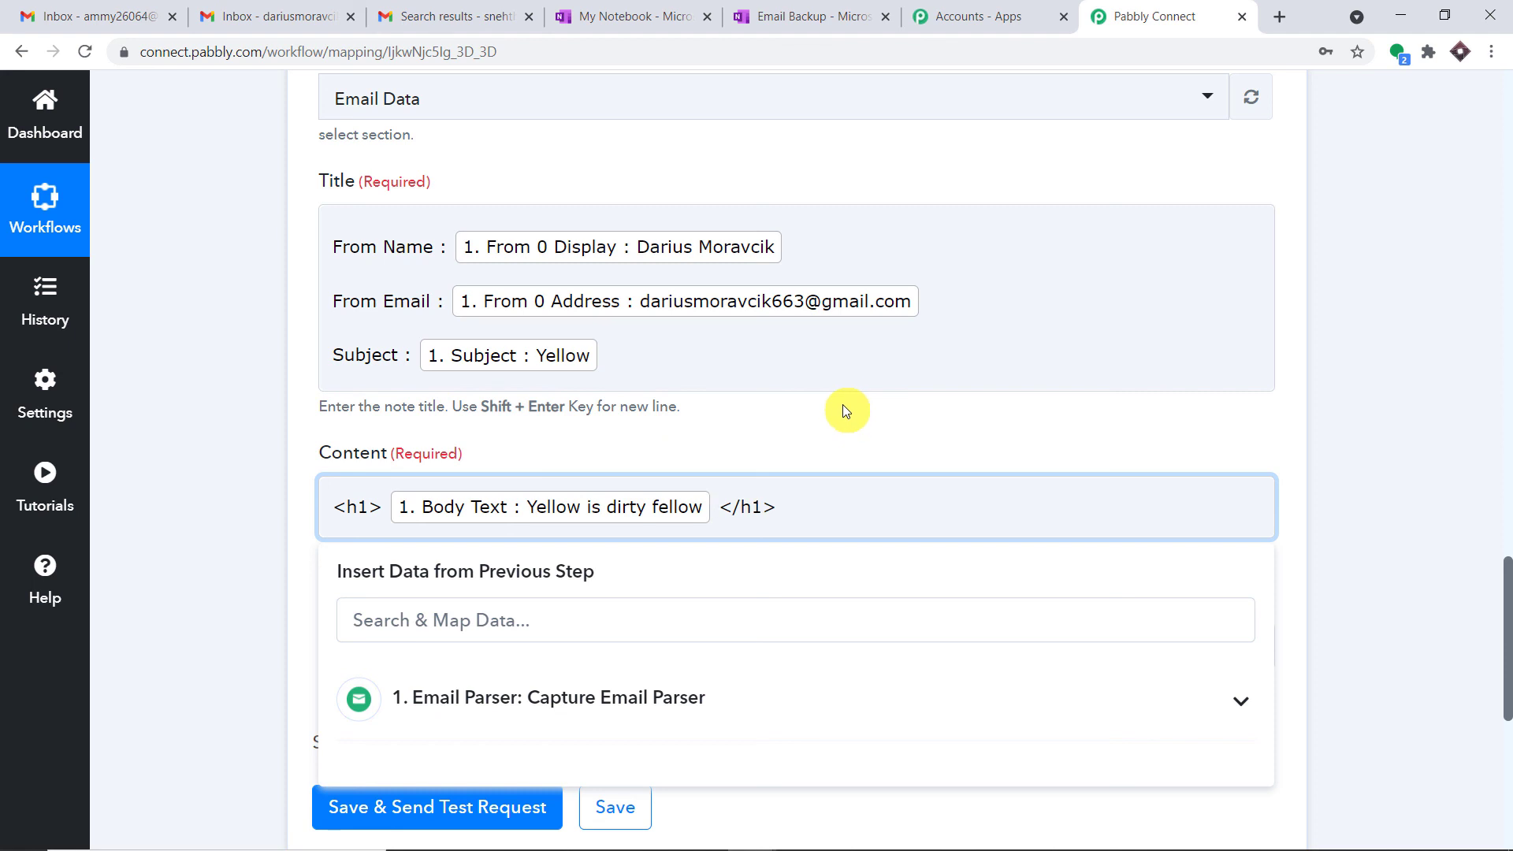
left_click(843, 405)
Map the note's Date & Time to the Email Parser's Header Date, and save the action while sending a test request.
scroll(678, 471, "down", 4)
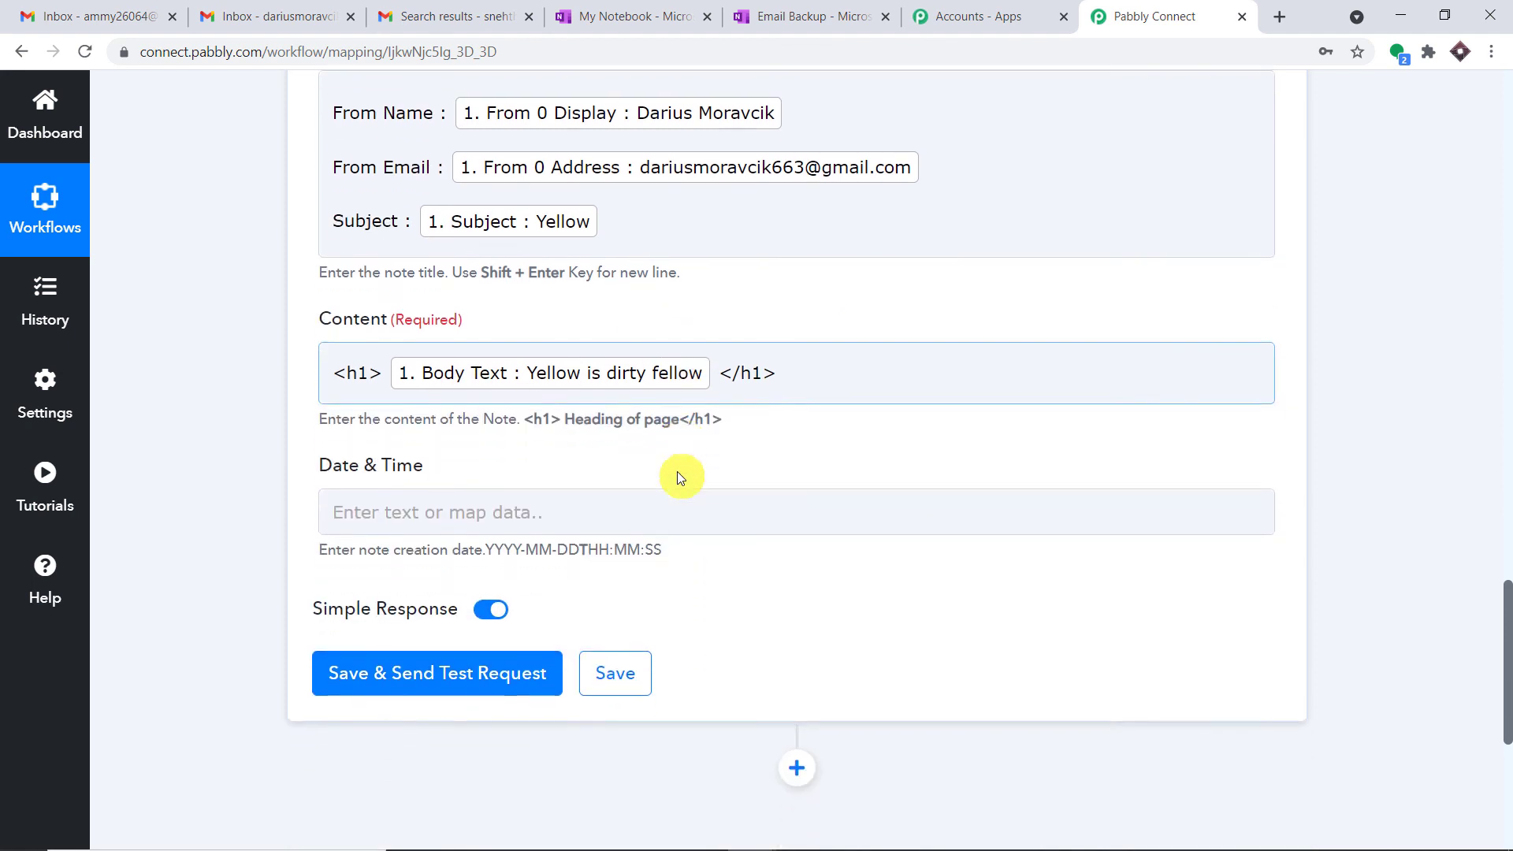
left_click(494, 363)
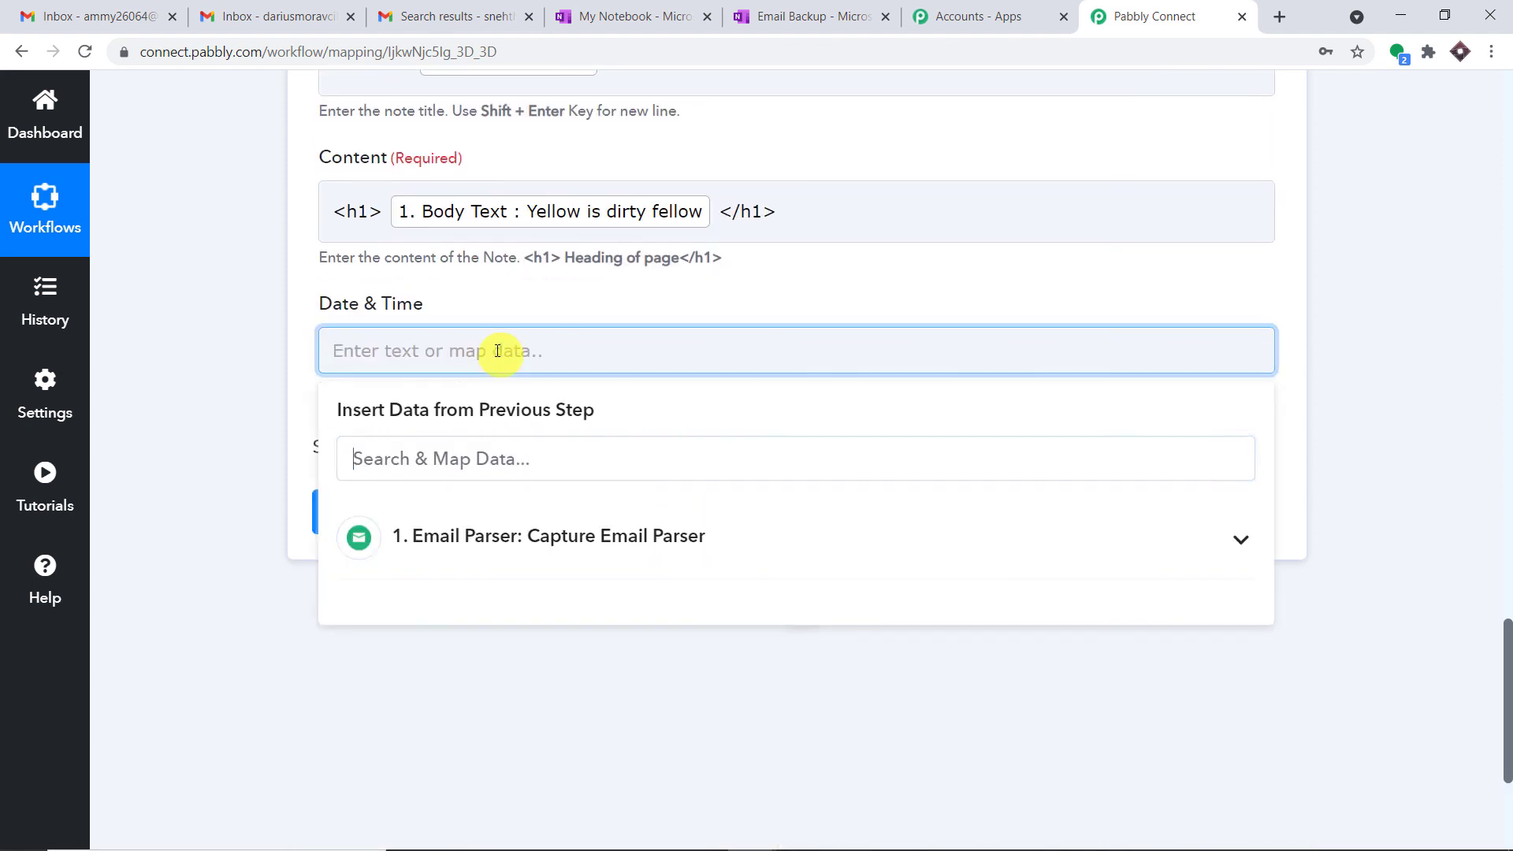
left_click(500, 533)
scroll(636, 607, "down", 1)
scroll(636, 608, "down", 9)
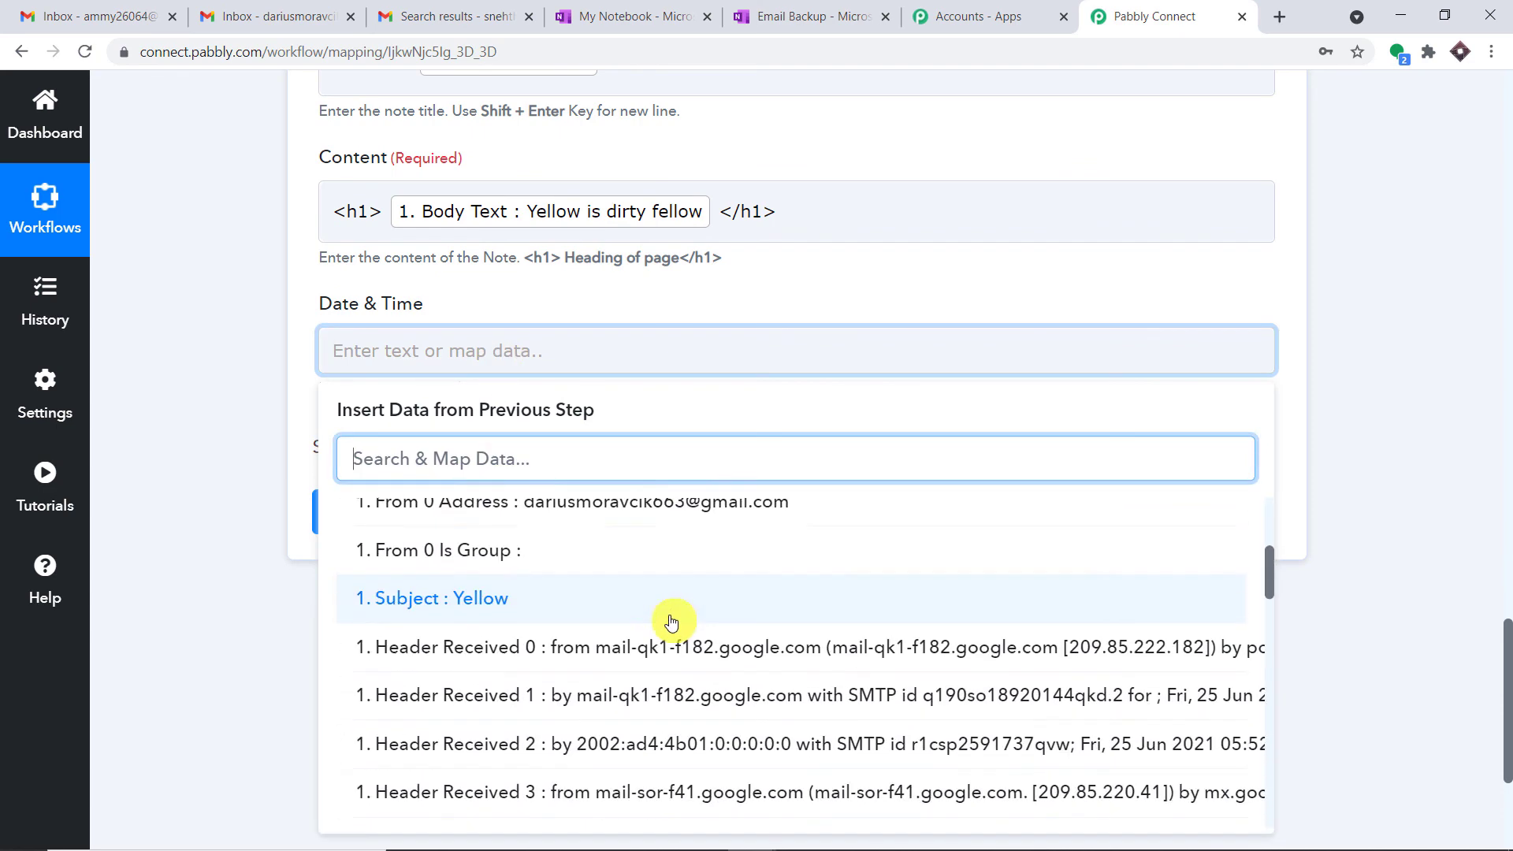
scroll(683, 612, "down", 6)
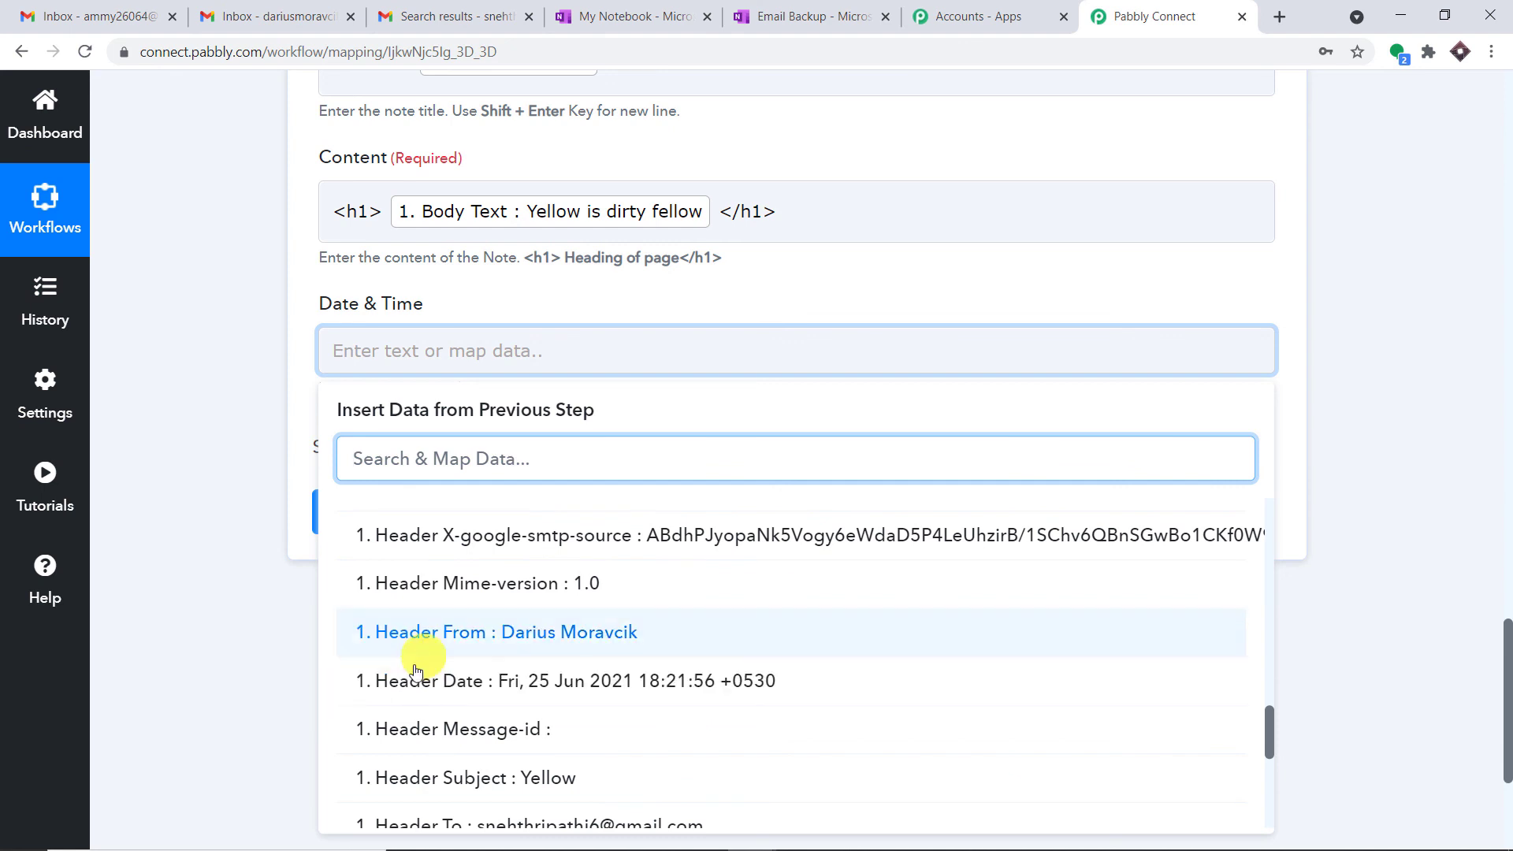
left_click(640, 682)
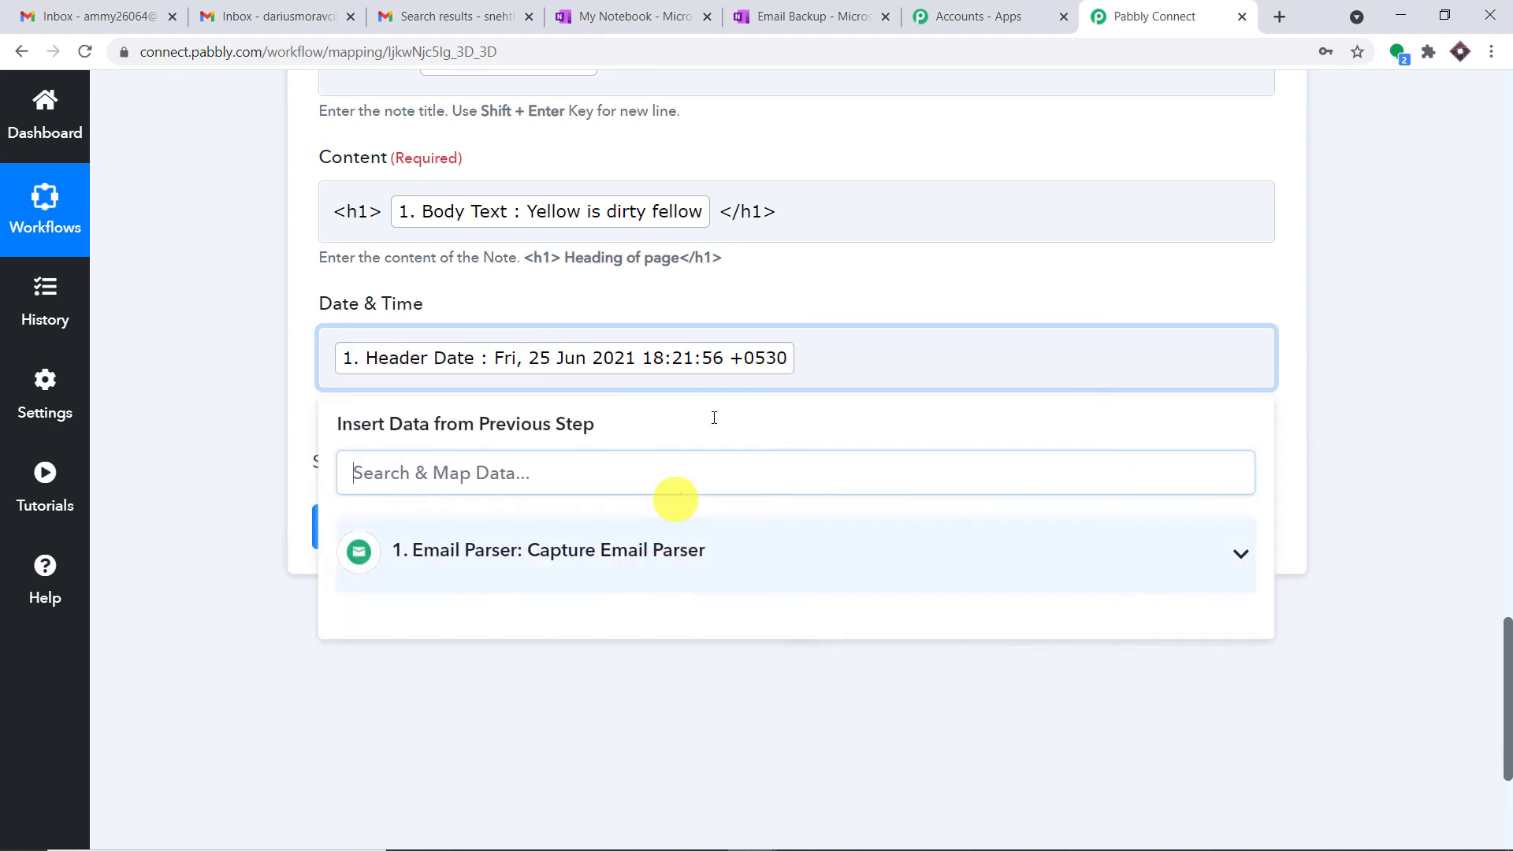
left_click(810, 295)
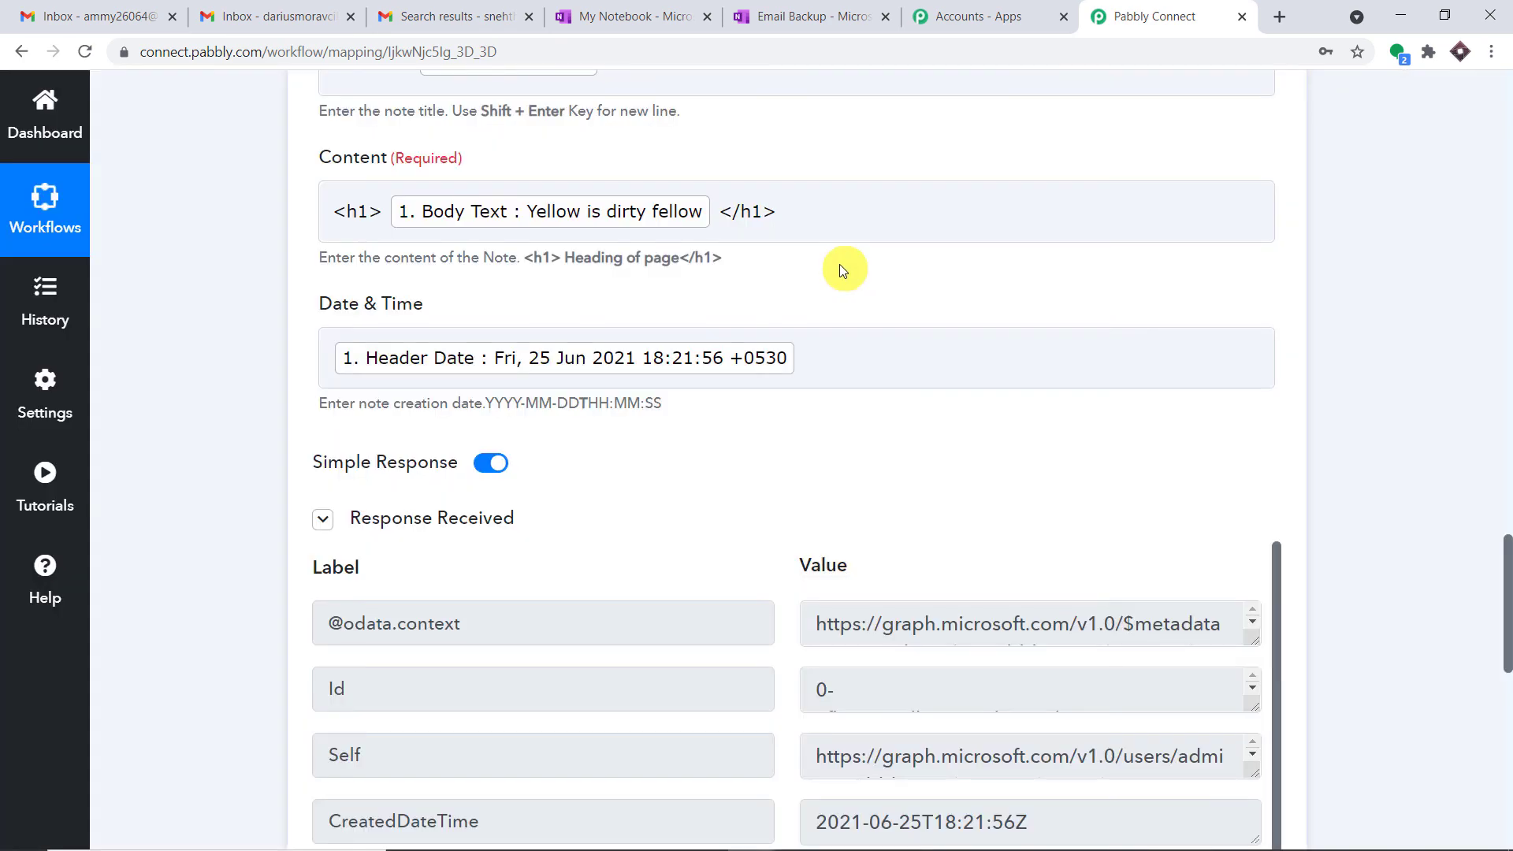
scroll(977, 489, "down", 4)
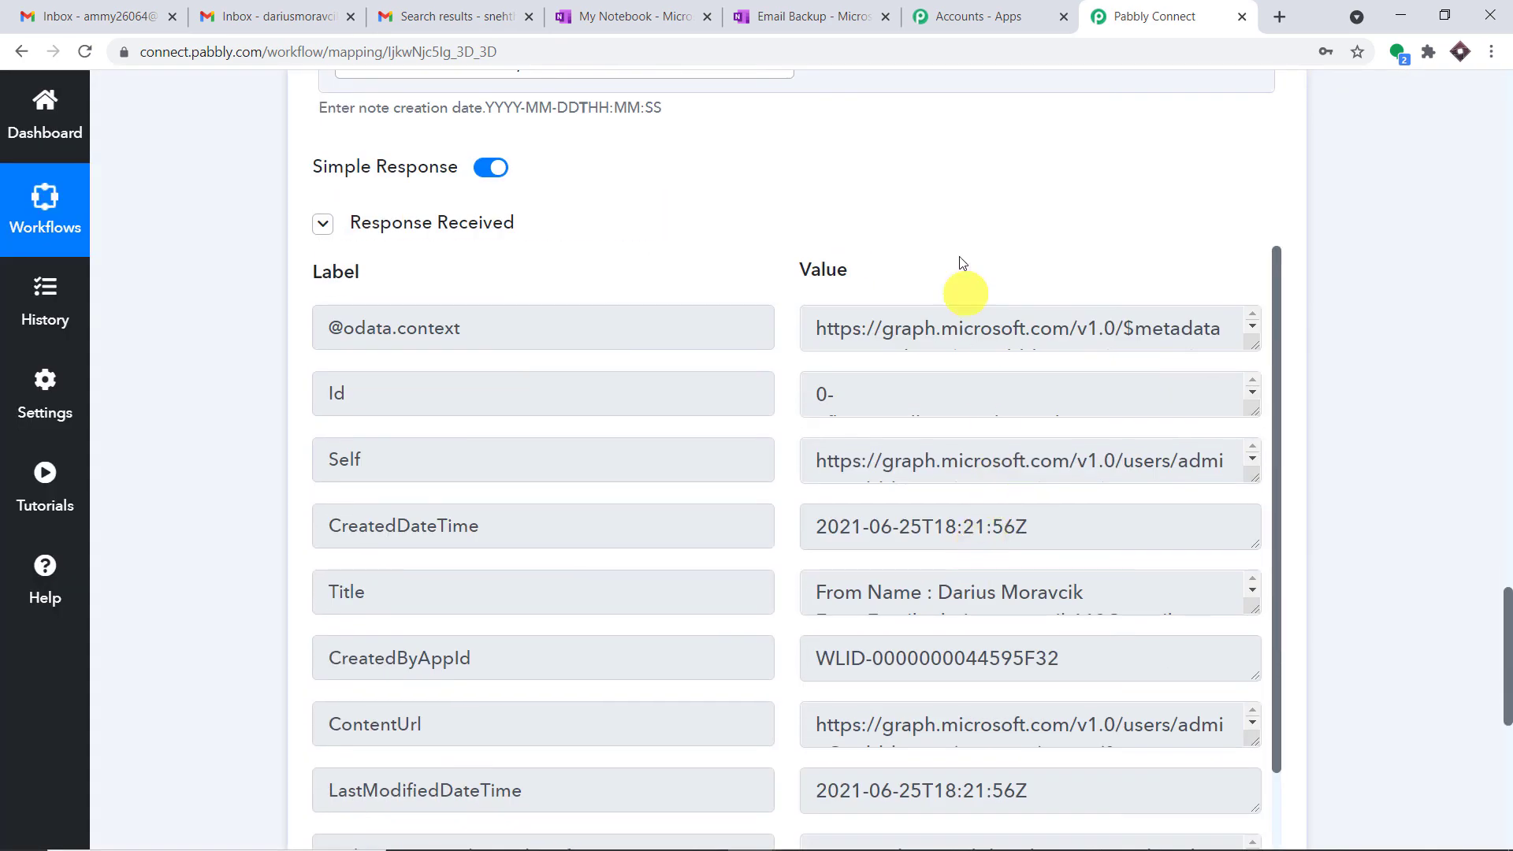
In OneNote, reload the Email Backup notebook and open the new page in the Email Data section to check its contents.
left_click(793, 11)
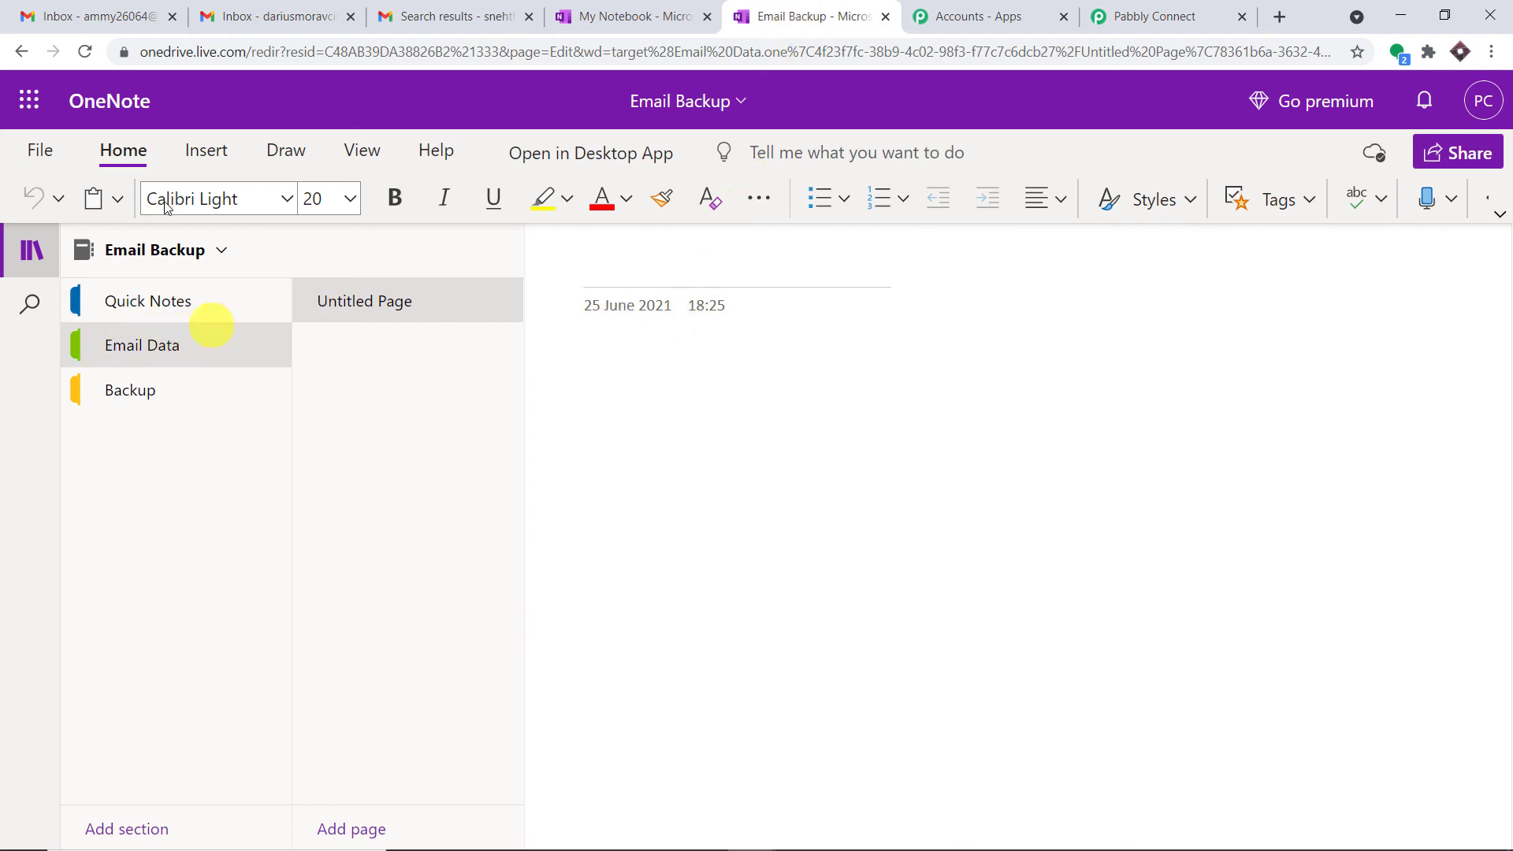
left_click(85, 51)
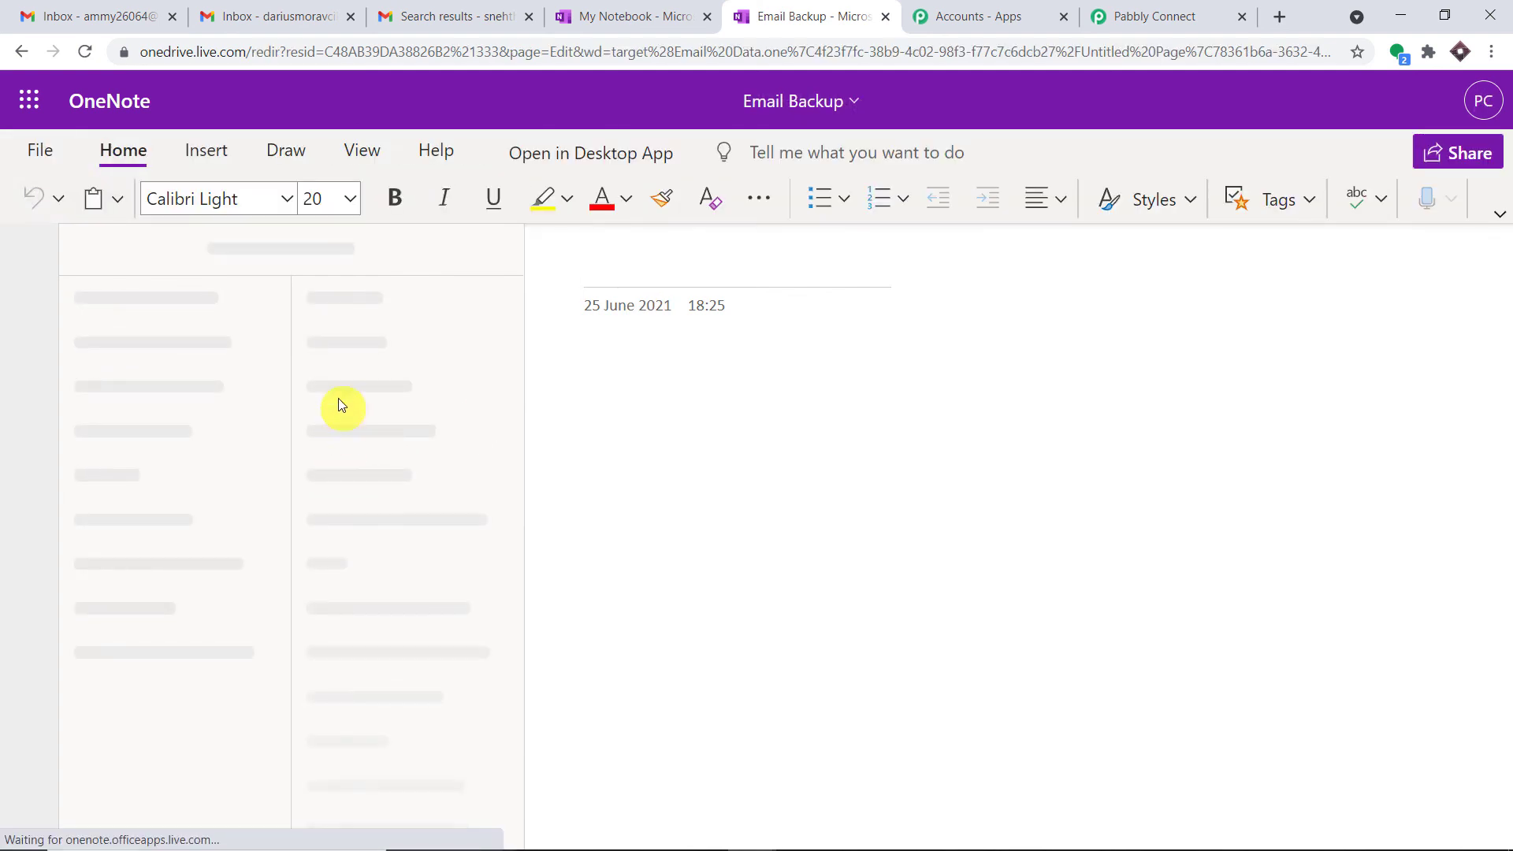
left_click(398, 348)
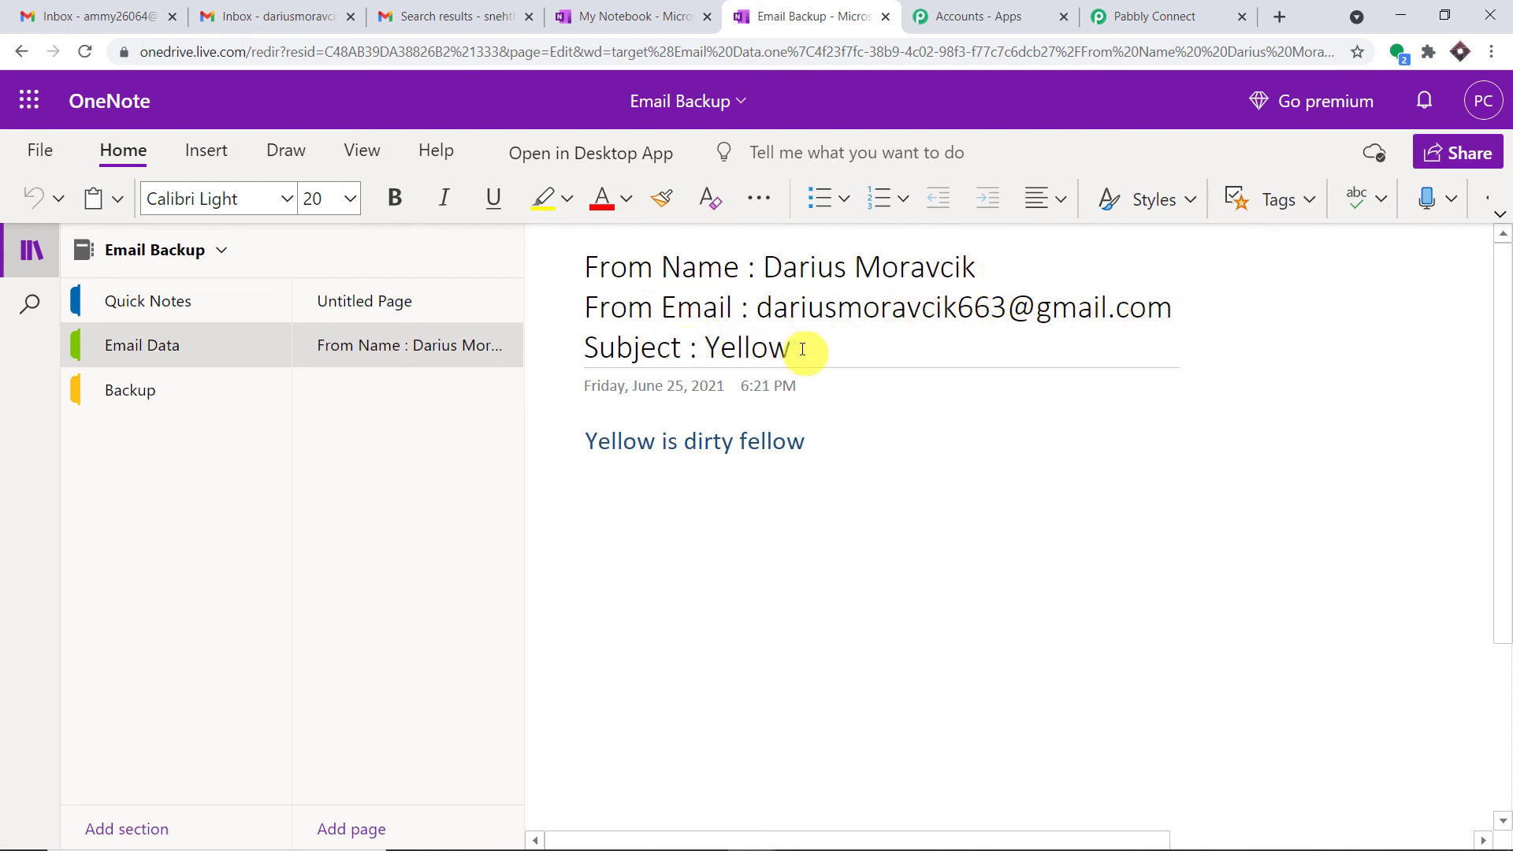
left_click(657, 441)
Return to Pabbly Connect and collapse the OneNote action and Email Parser trigger to review the whole workflow.
left_click(1135, 17)
left_click_drag(1505, 603, 1506, 186)
left_click(609, 703)
left_click(788, 303)
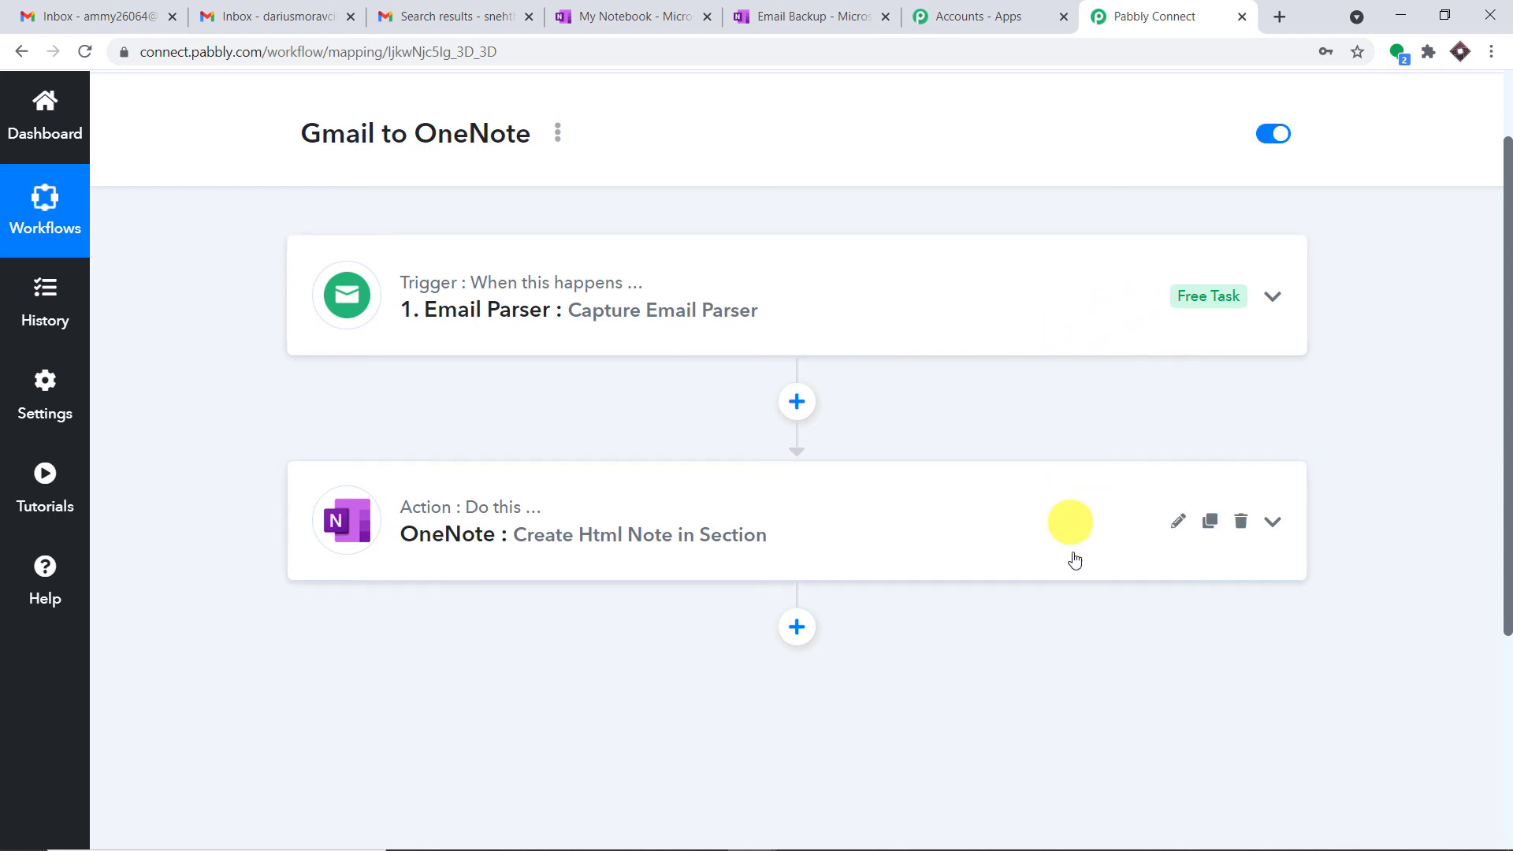
mouse_move(532, 512)
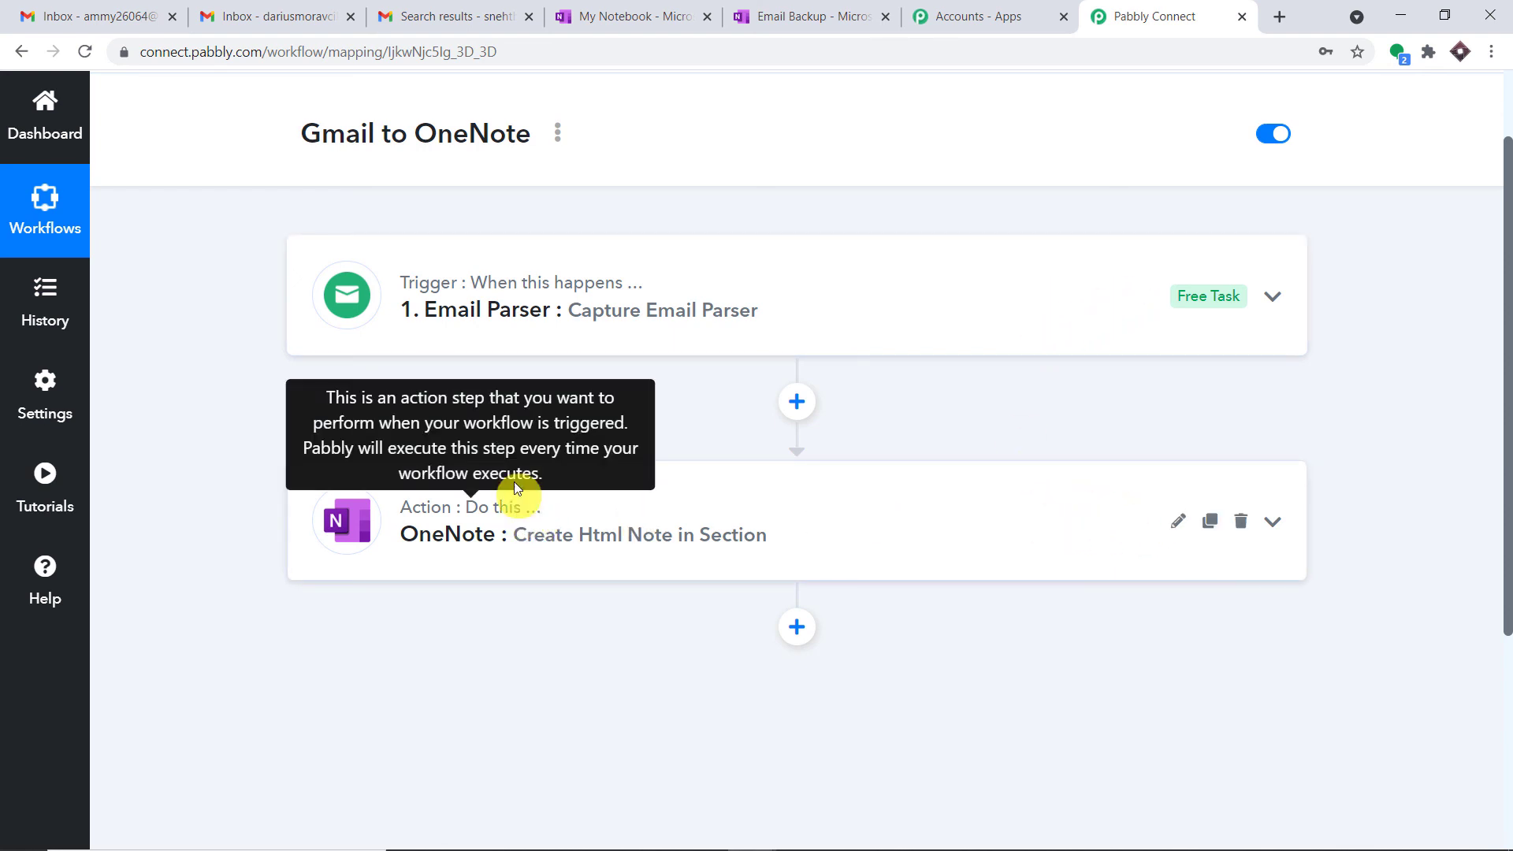